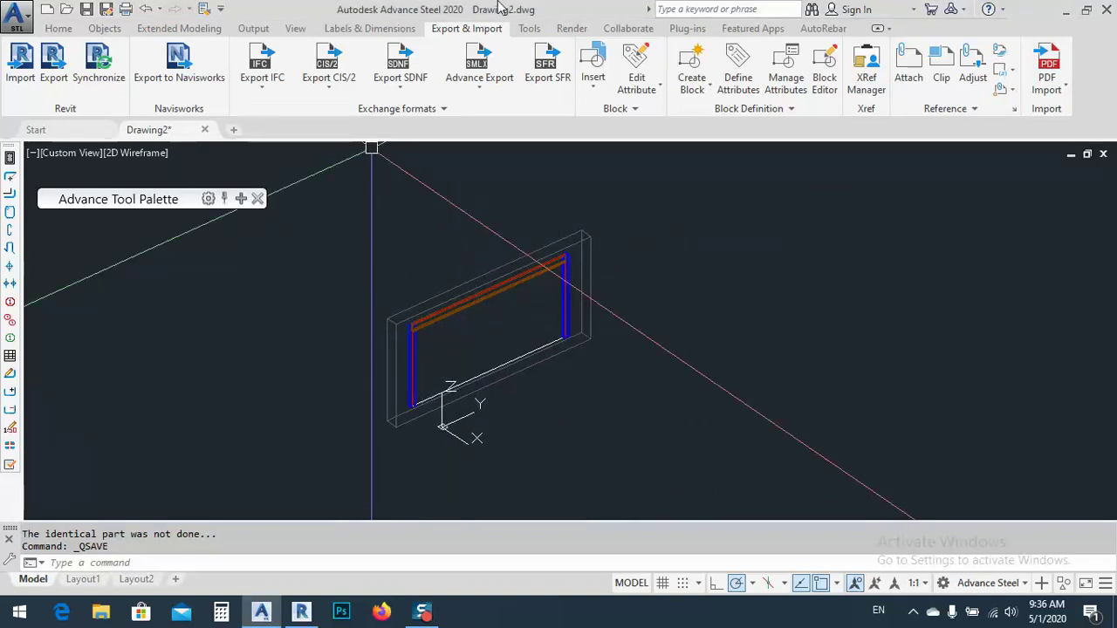
# Step: Start part numbering for the whole frame with the post number method SP No (for main part) = Assembly No
pyautogui.click(712, 210)
pyautogui.click(295, 464)
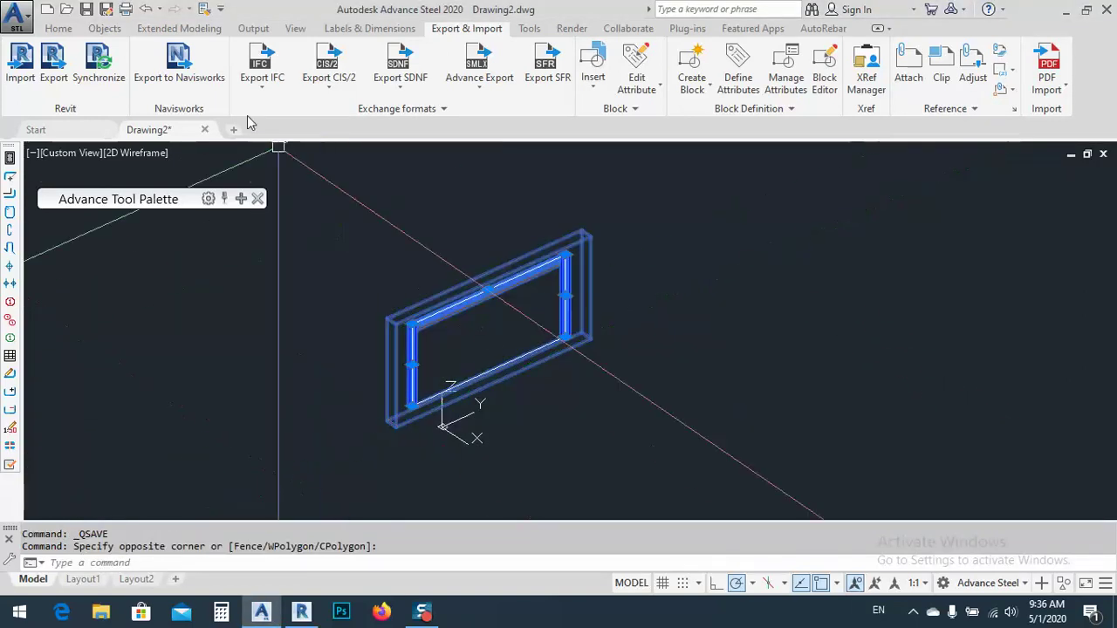
pyautogui.click(253, 28)
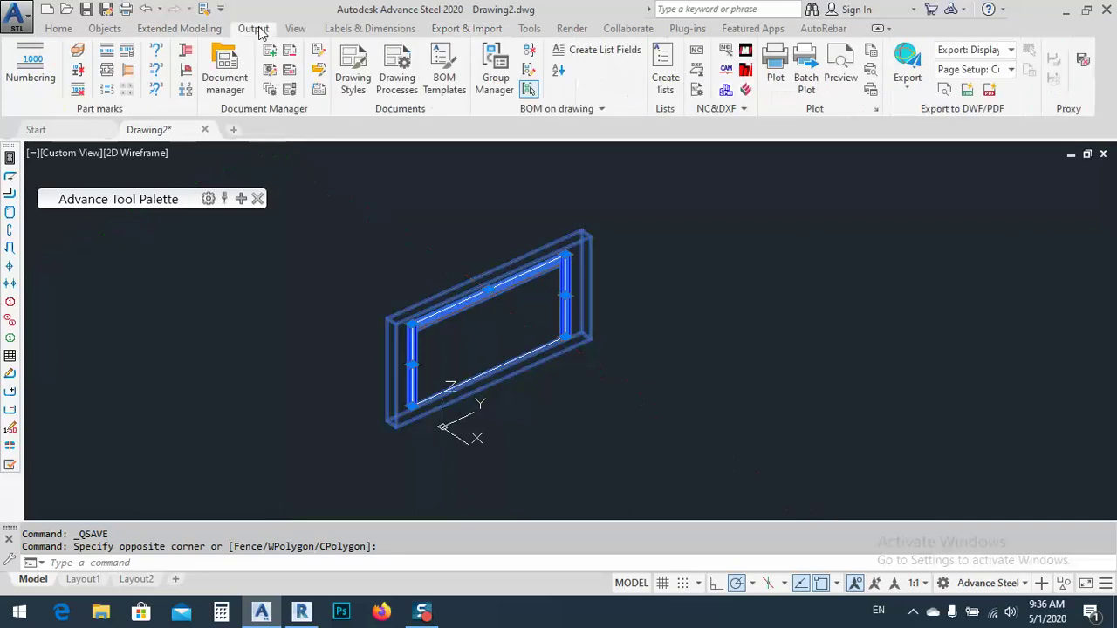
pyautogui.click(27, 61)
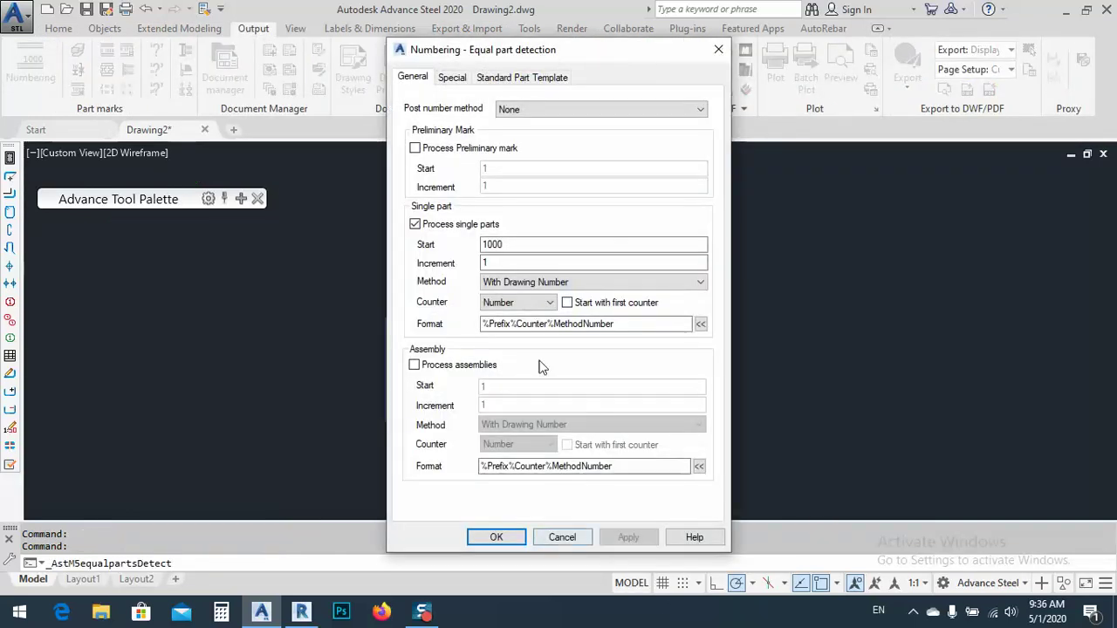
pyautogui.click(551, 109)
pyautogui.click(558, 144)
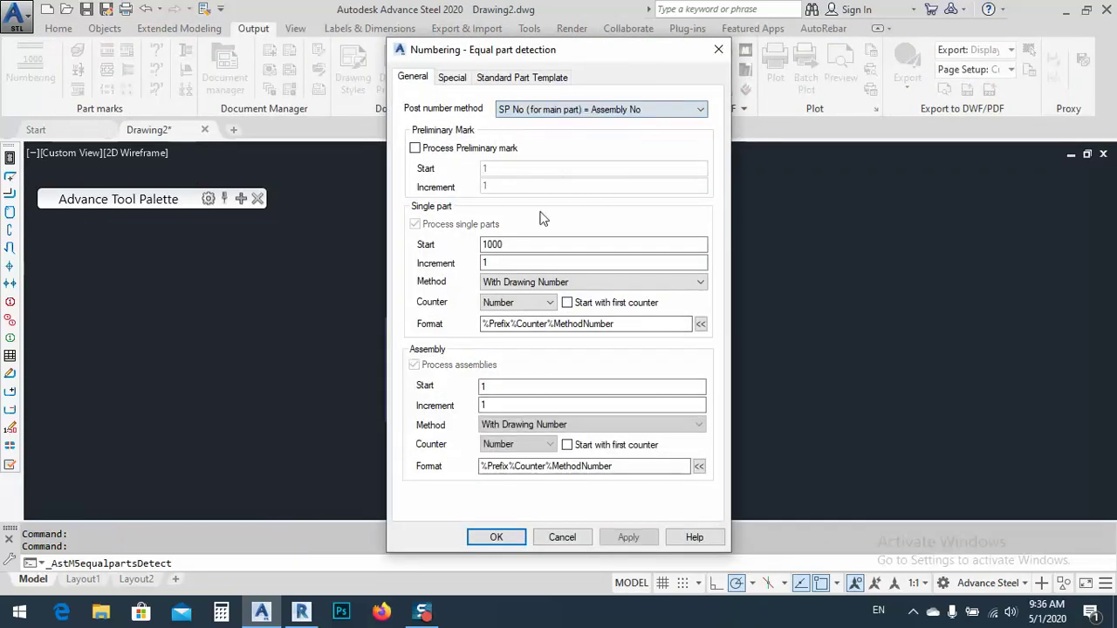
# Step: Number the parts using the method SP: 1000,1001...;MP:1,2,3 for both single parts and assemblies, and close the numbering results
pyautogui.click(531, 282)
pyautogui.click(512, 299)
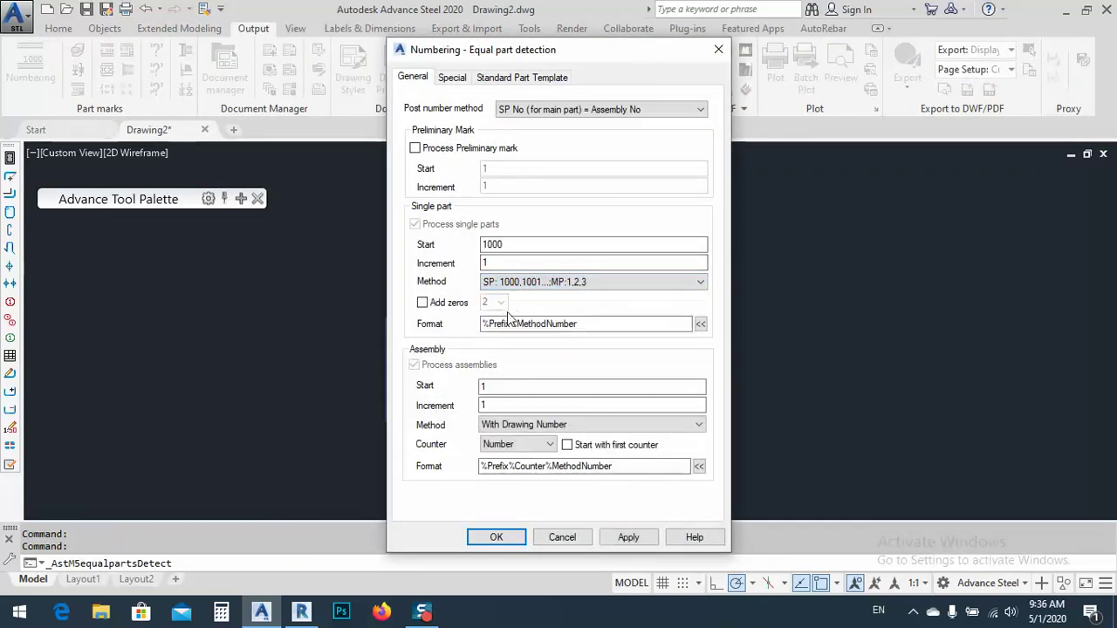
pyautogui.click(508, 424)
pyautogui.click(506, 451)
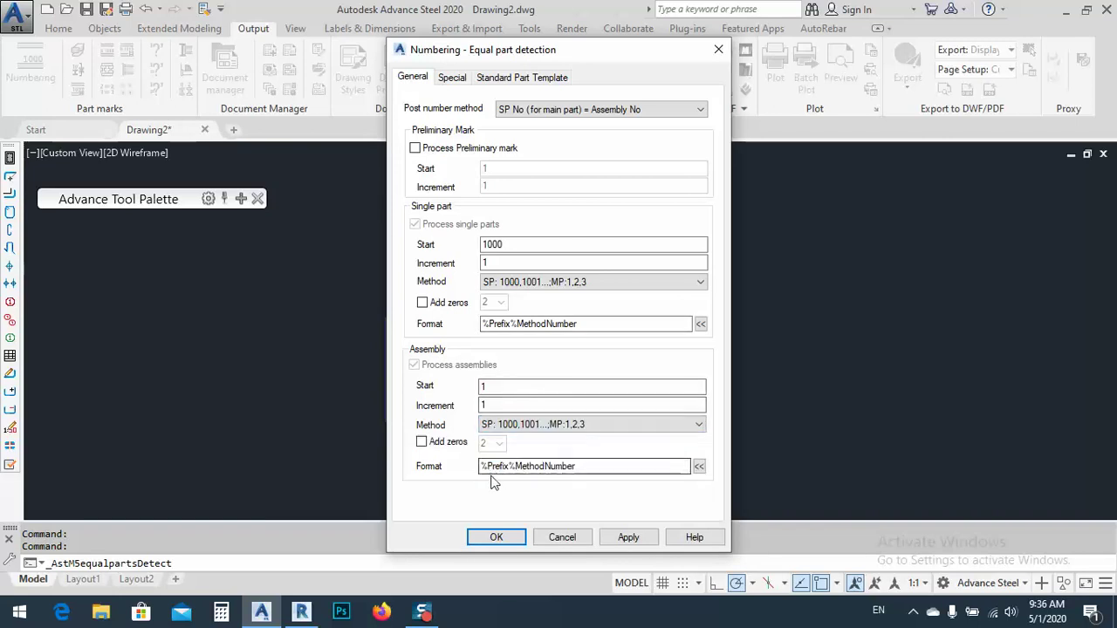
pyautogui.click(628, 537)
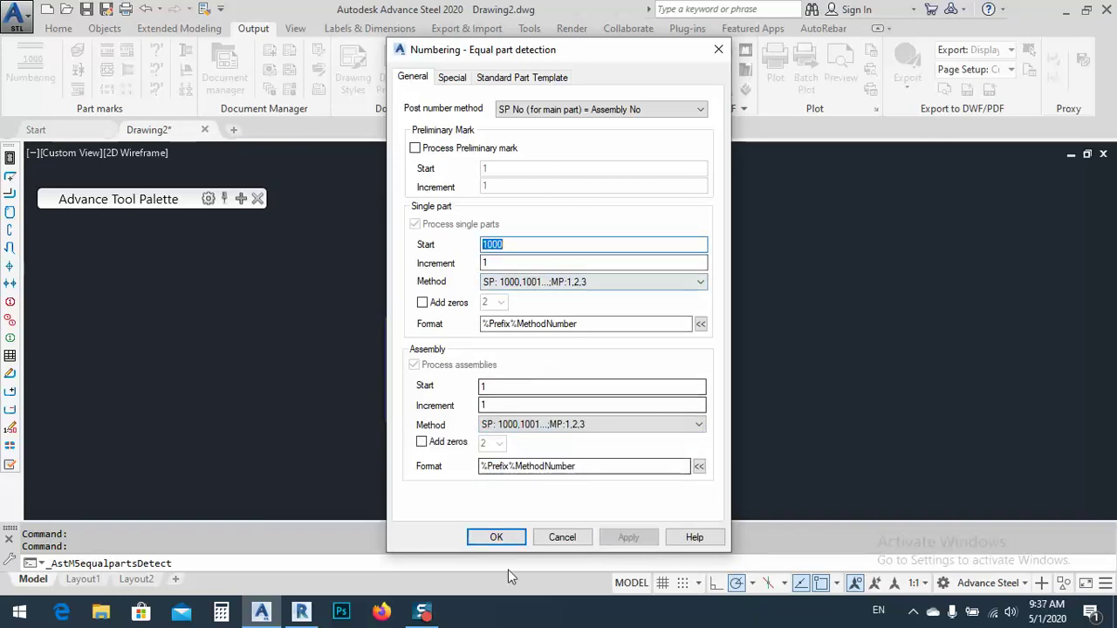
pyautogui.click(498, 537)
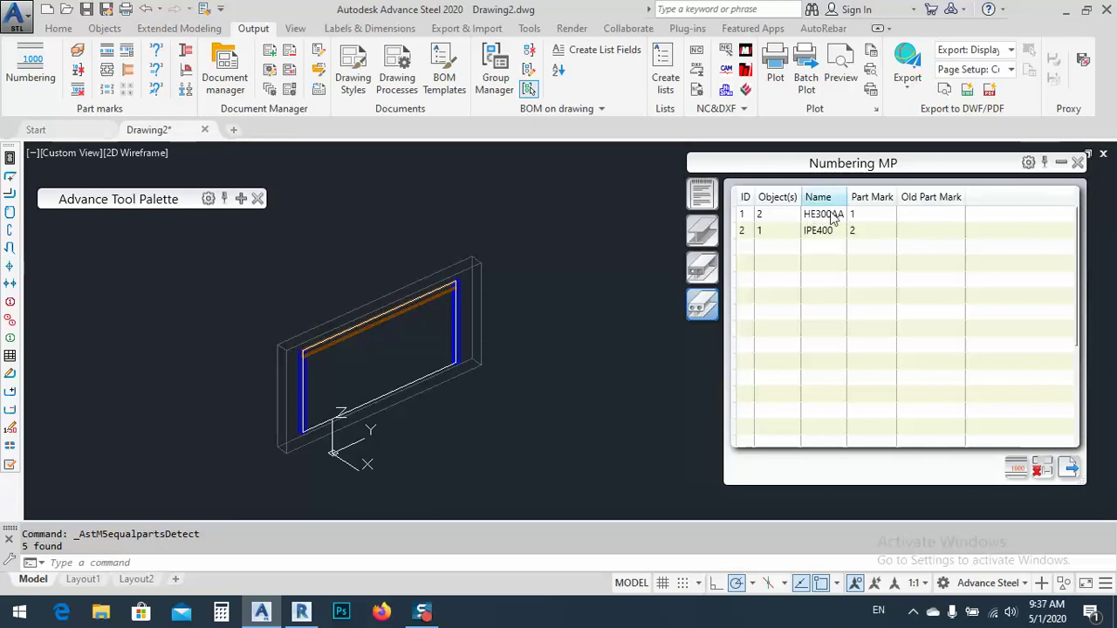
pyautogui.click(1077, 162)
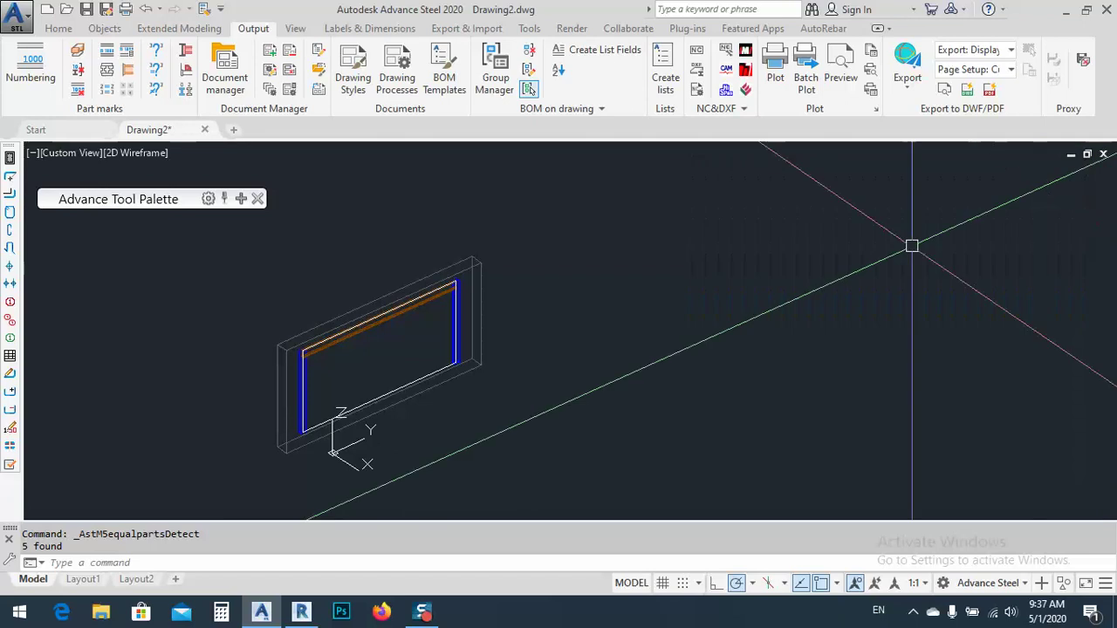
# Step: Export the model for Revit to the Desktop as the SMLX file "advance steel to revit export", saving the model for compatibility
pyautogui.scroll(2, 413, 323)
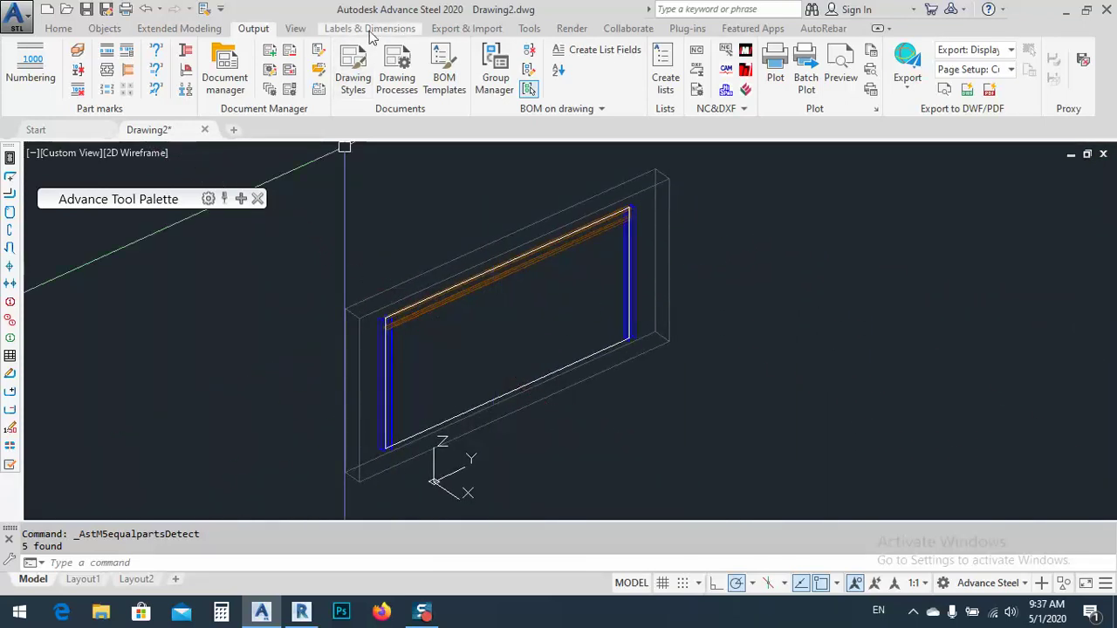
pyautogui.click(468, 29)
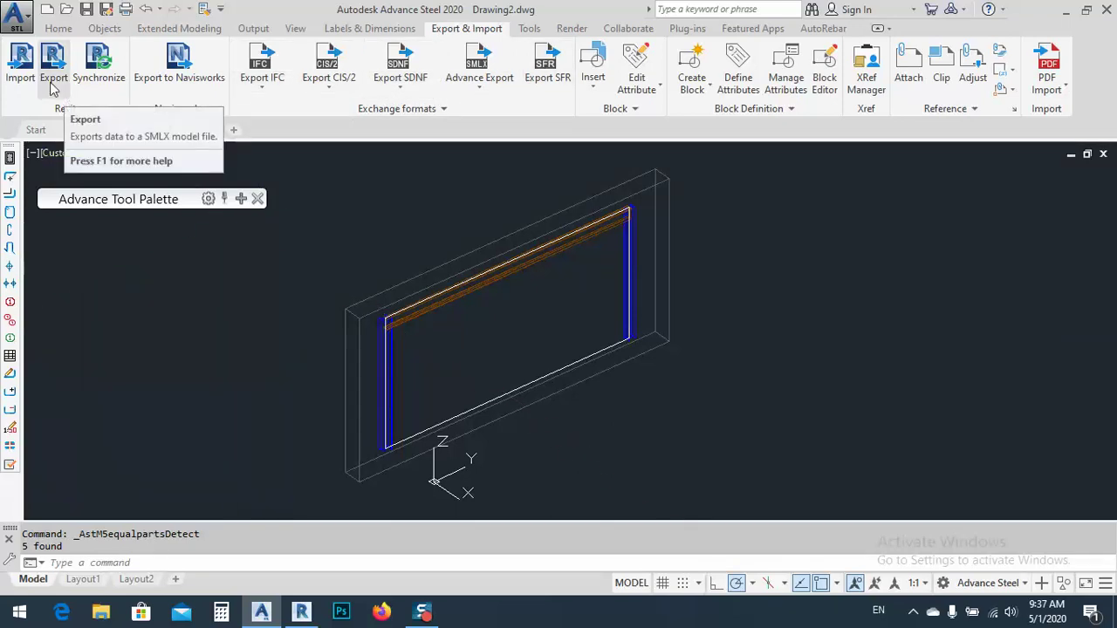
pyautogui.click(12, 79)
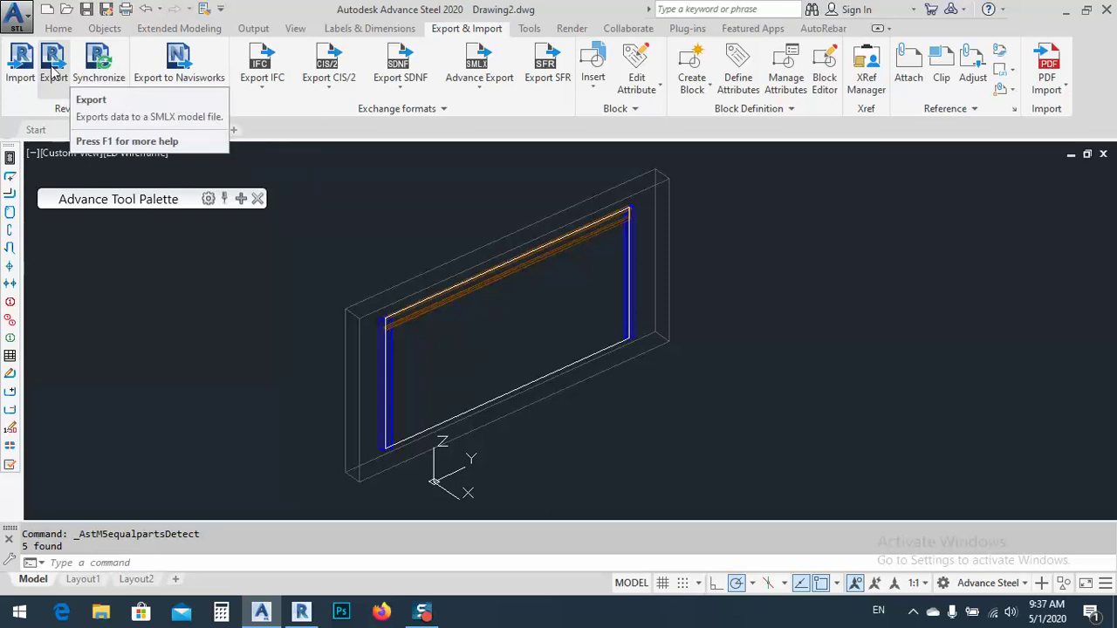
pyautogui.click(52, 70)
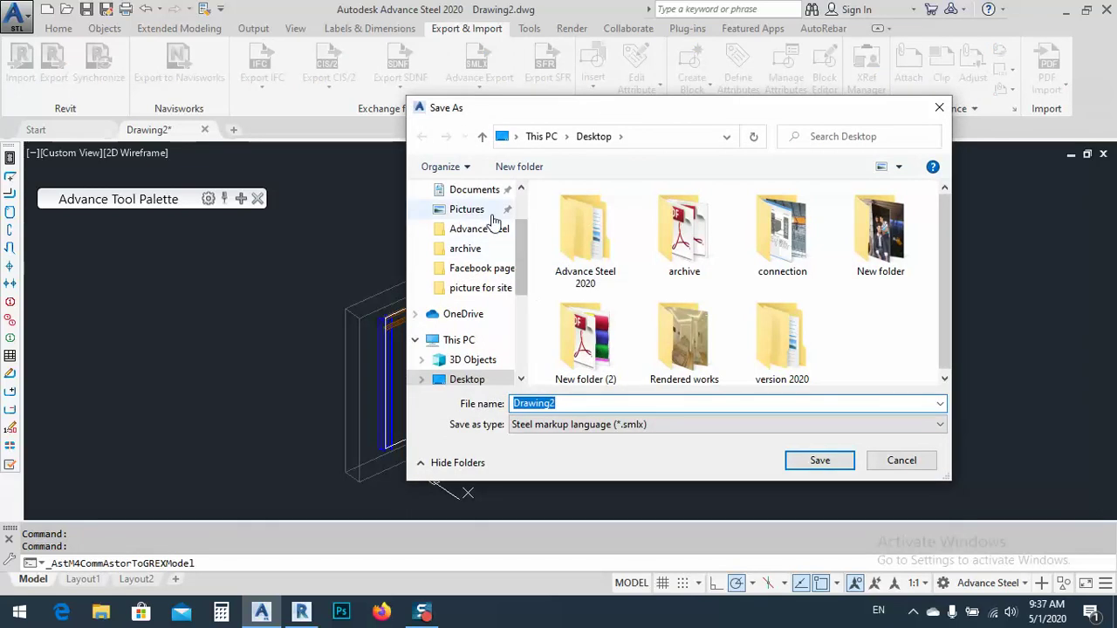
pyautogui.moveTo(574, 113); pyautogui.dragTo(458, 93)
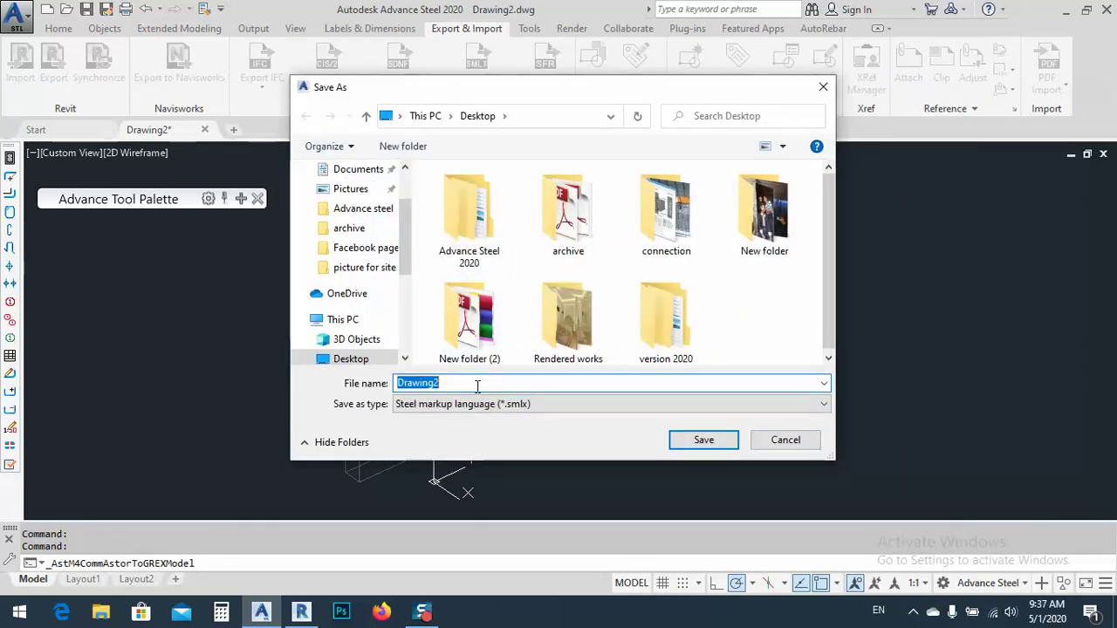
pyautogui.write('adv')
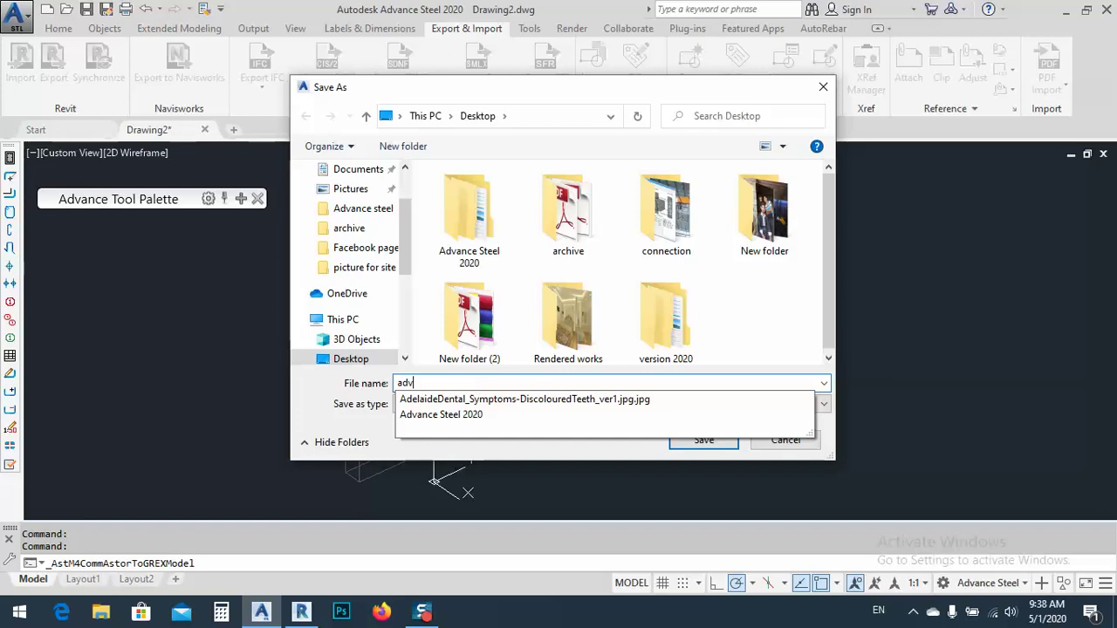
pyautogui.write('ance steel ')
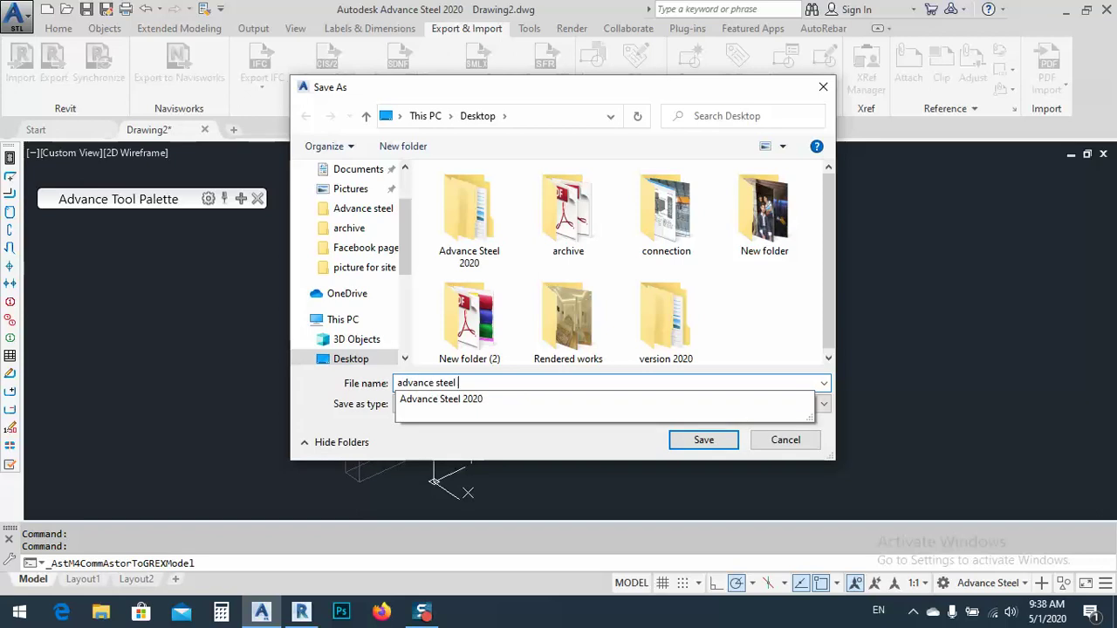
pyautogui.write('to rev')
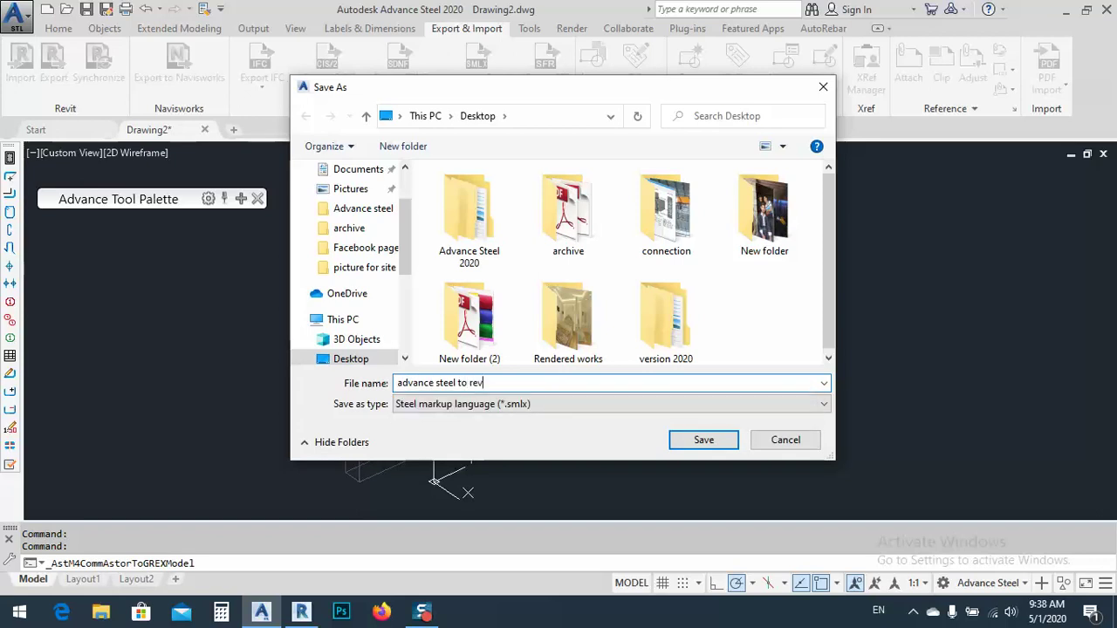
pyautogui.write('it export')
pyautogui.click(699, 440)
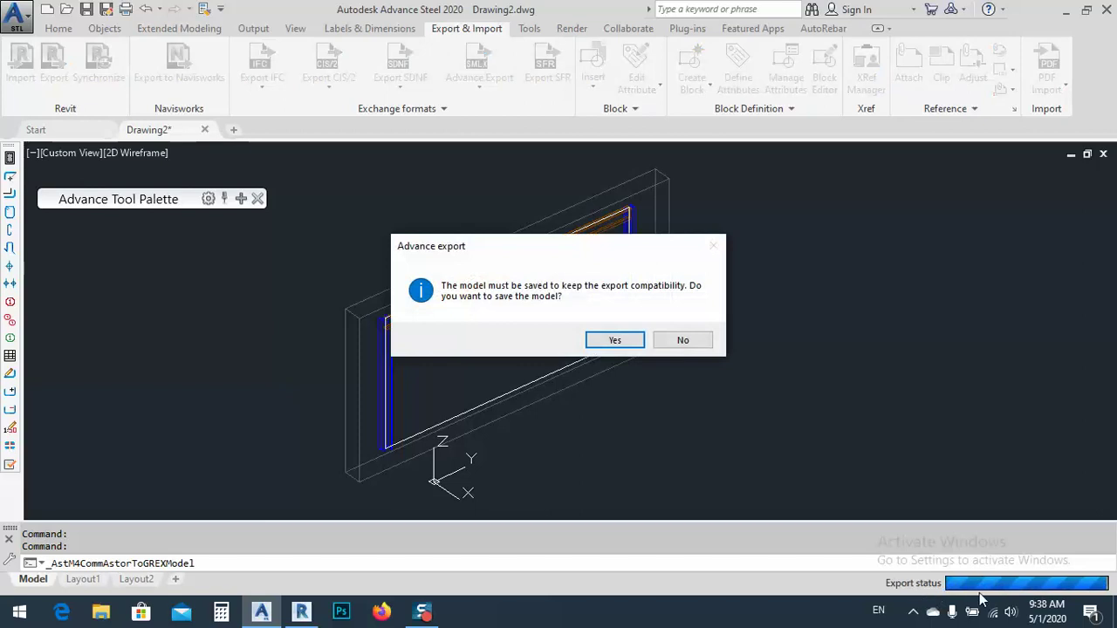
pyautogui.click(608, 342)
# Step: Show the desktop and move the exported SMLX file to the end of the desktop icons
pyautogui.click(1065, 10)
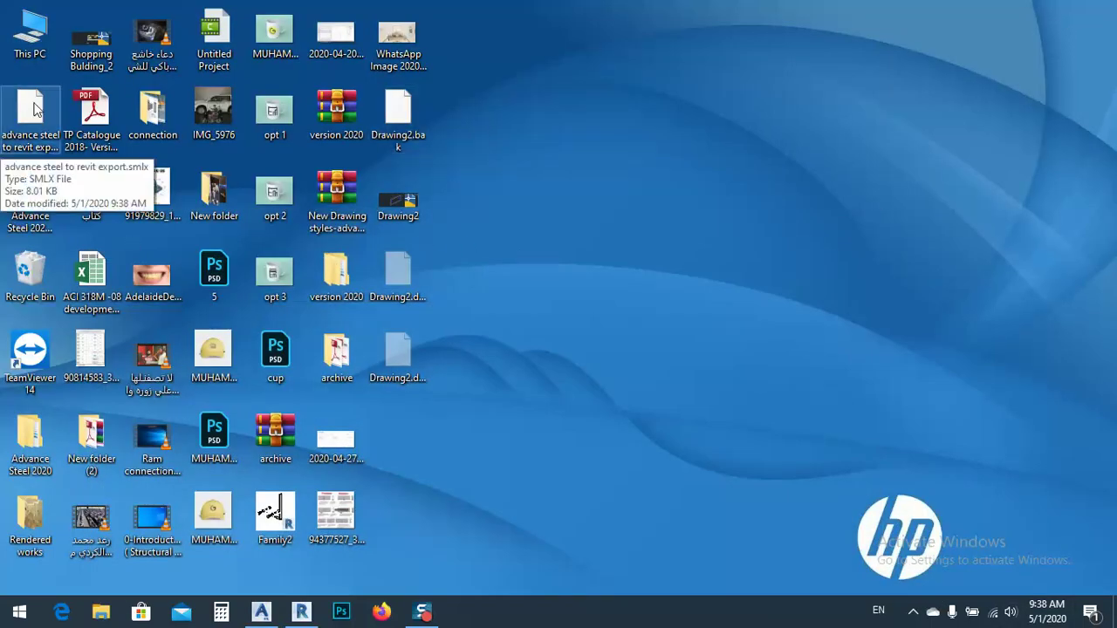
pyautogui.moveTo(25, 116); pyautogui.dragTo(470, 368)
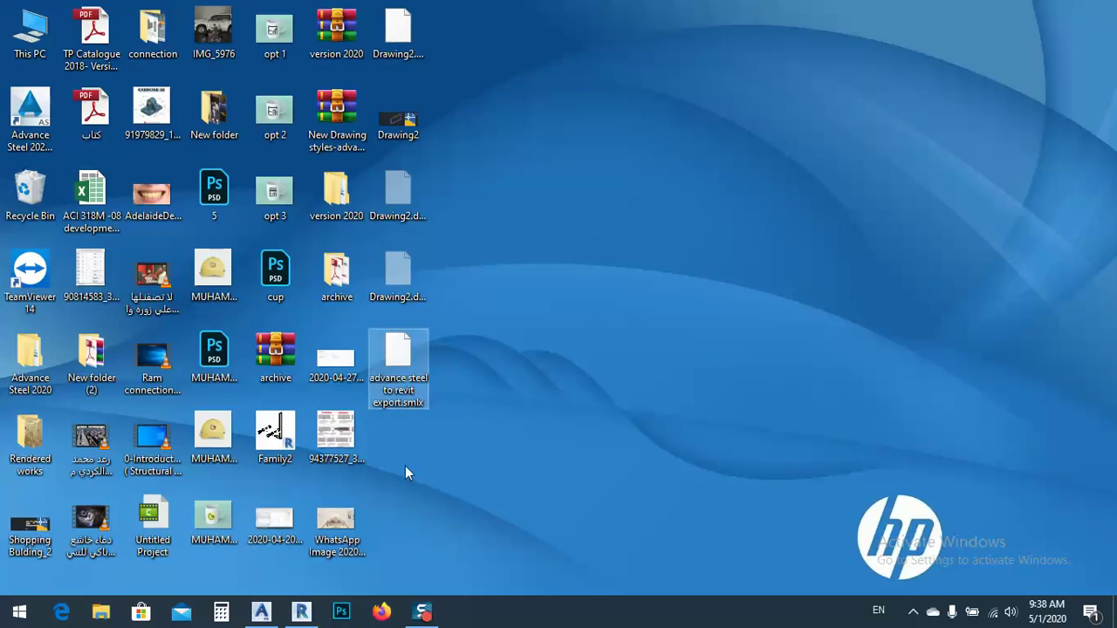
# Step: Switch to Revit and create a new project from the Construction Template
pyautogui.click(301, 612)
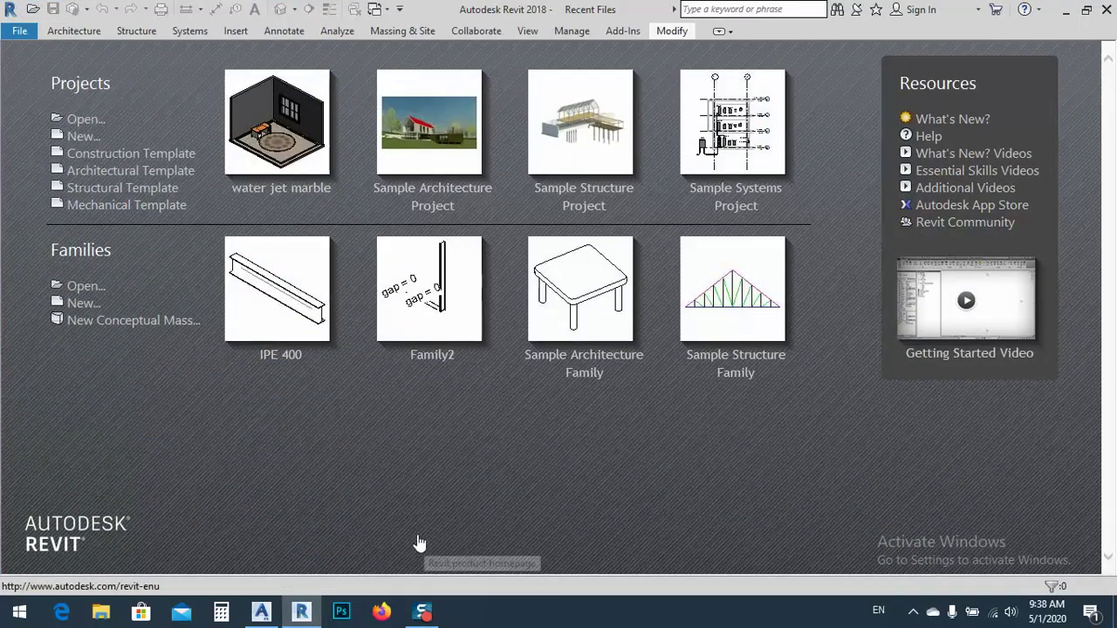
pyautogui.click(79, 136)
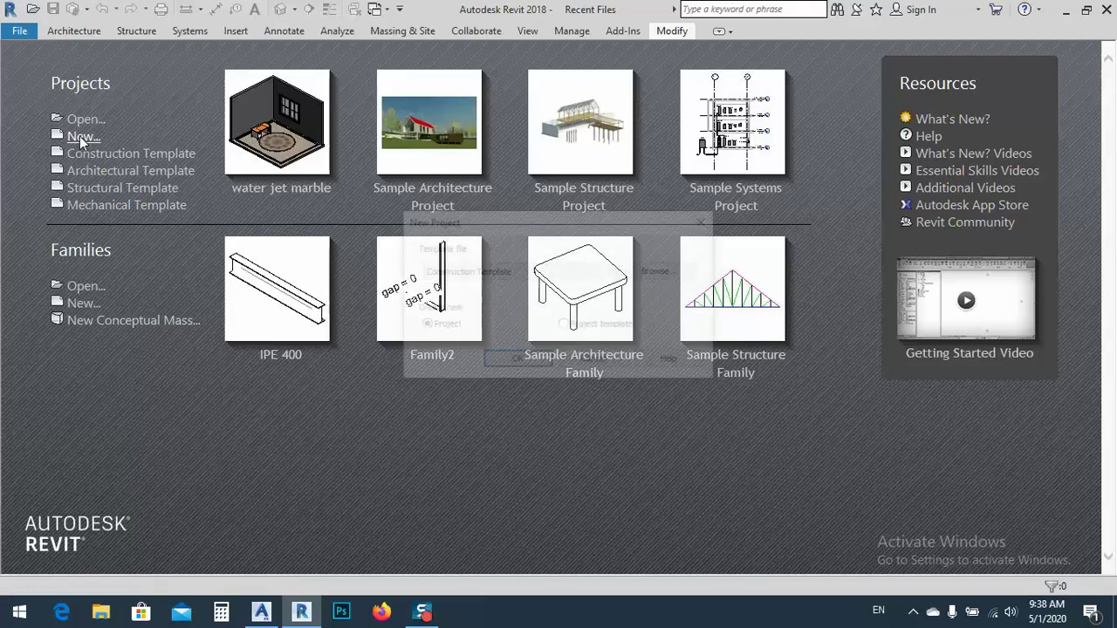
pyautogui.click(521, 362)
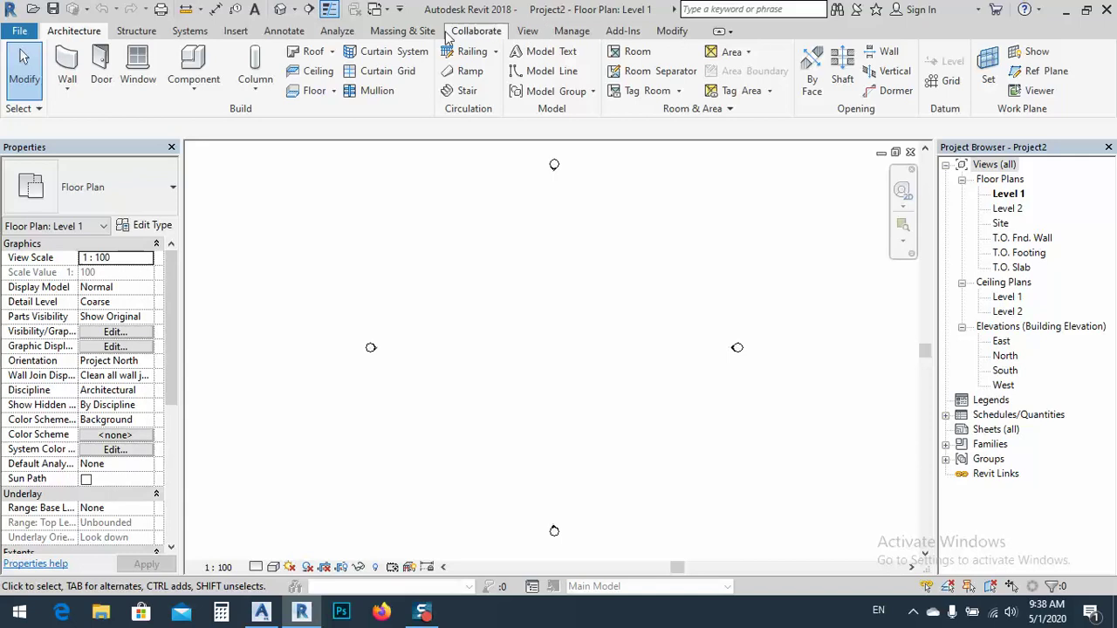
# Step: Start an import with the Advance Steel Extension
pyautogui.click(620, 31)
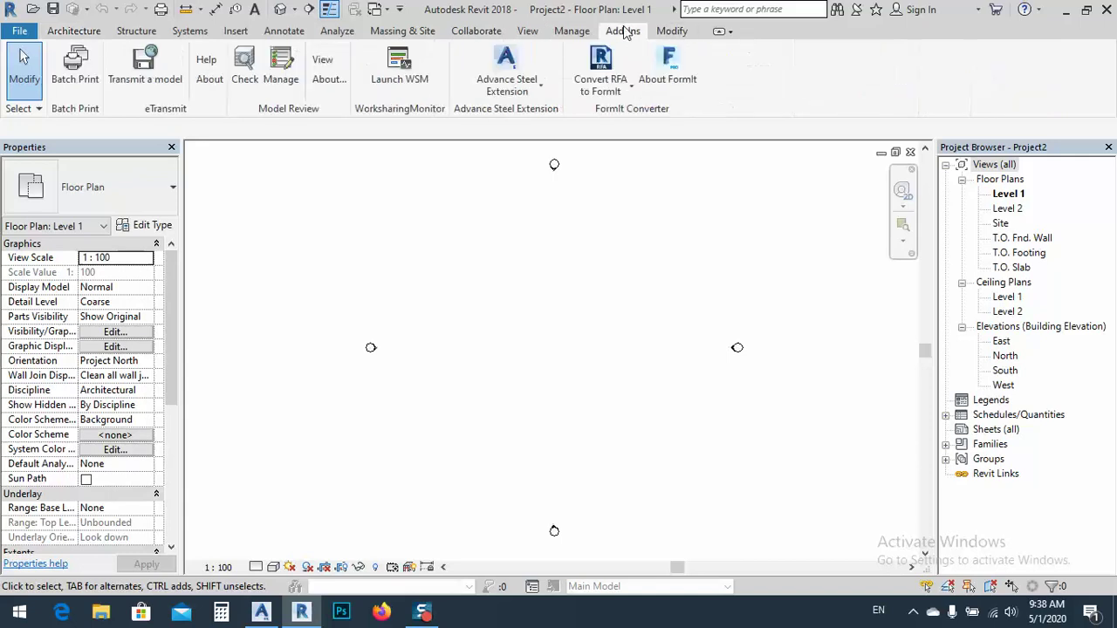
pyautogui.click(526, 94)
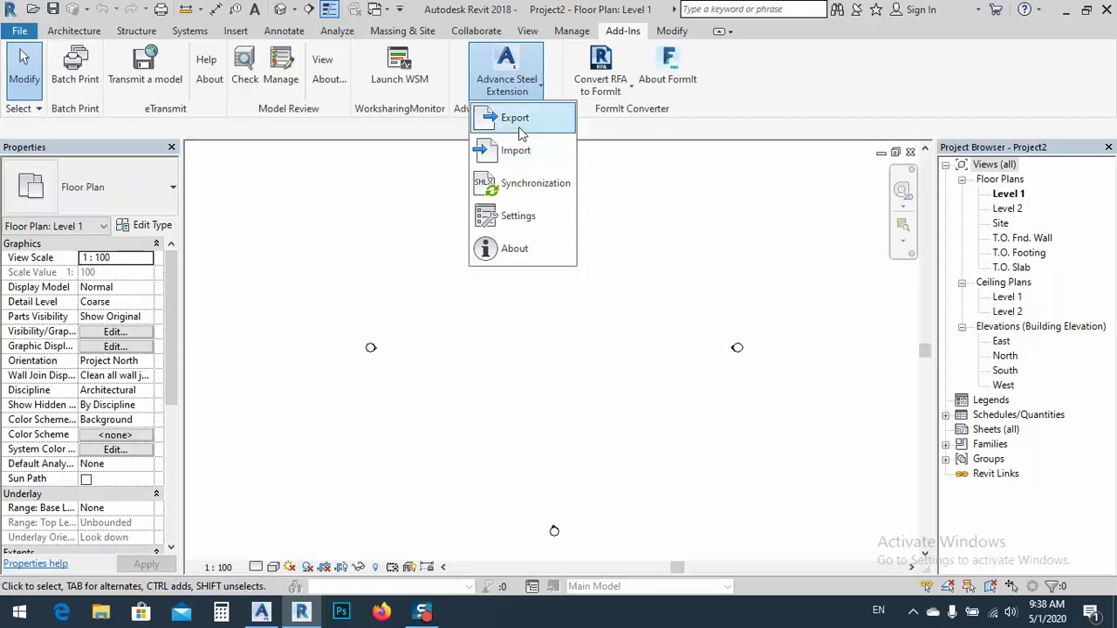
pyautogui.click(517, 152)
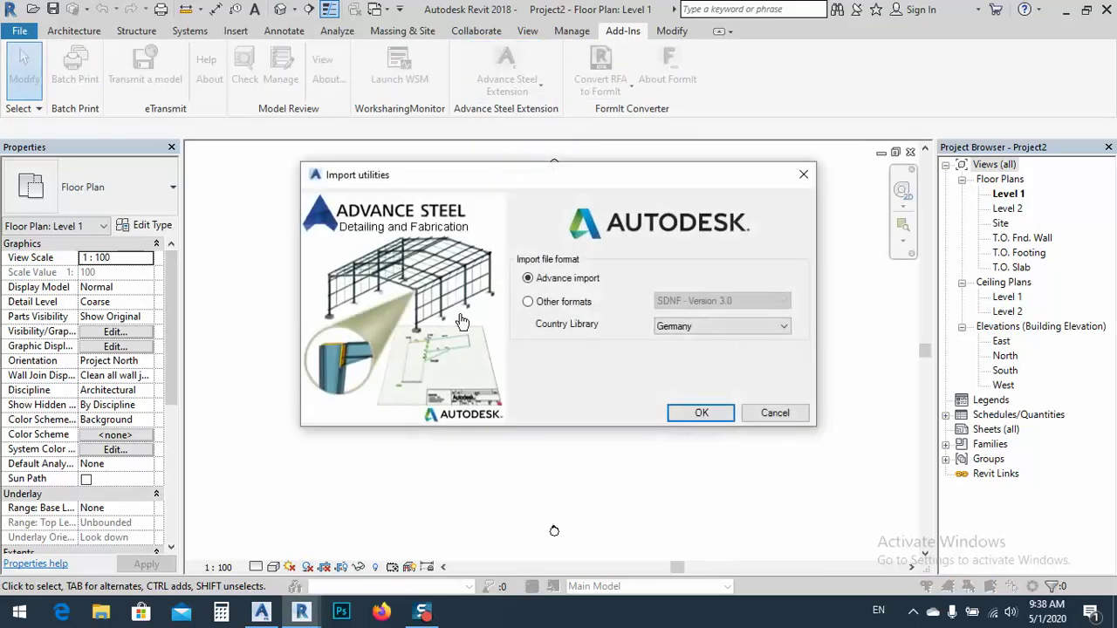
pyautogui.click(550, 305)
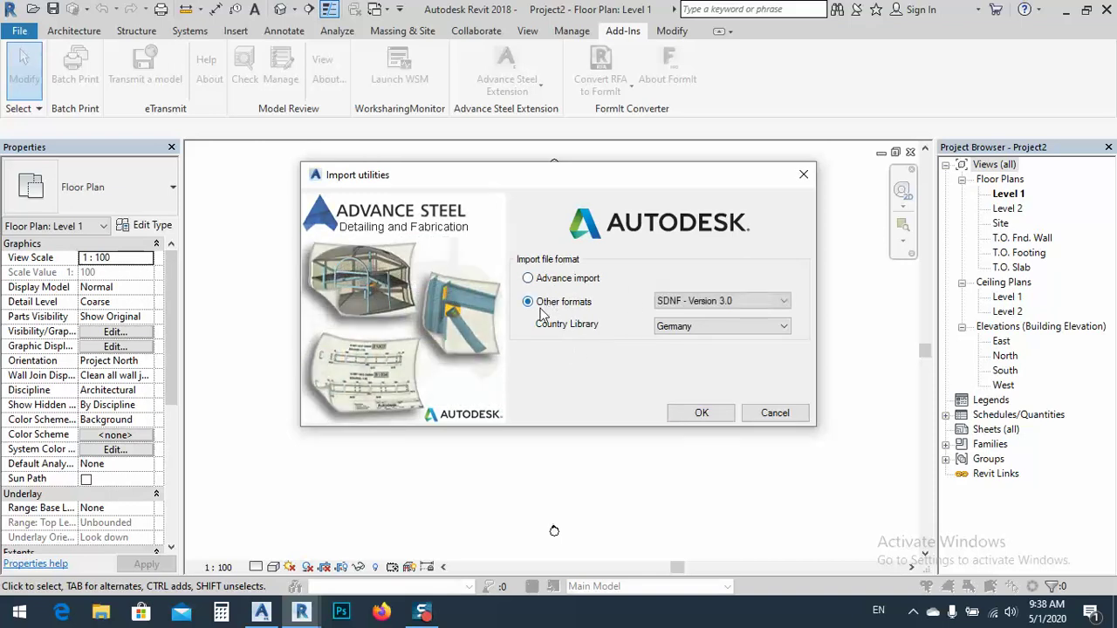
pyautogui.click(711, 304)
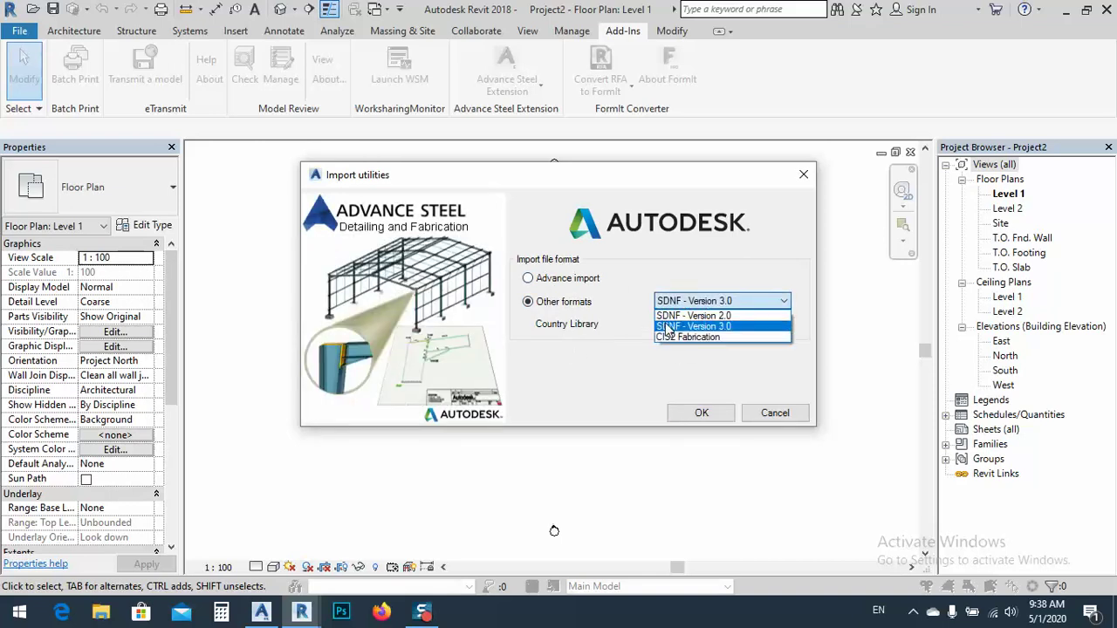
pyautogui.click(541, 286)
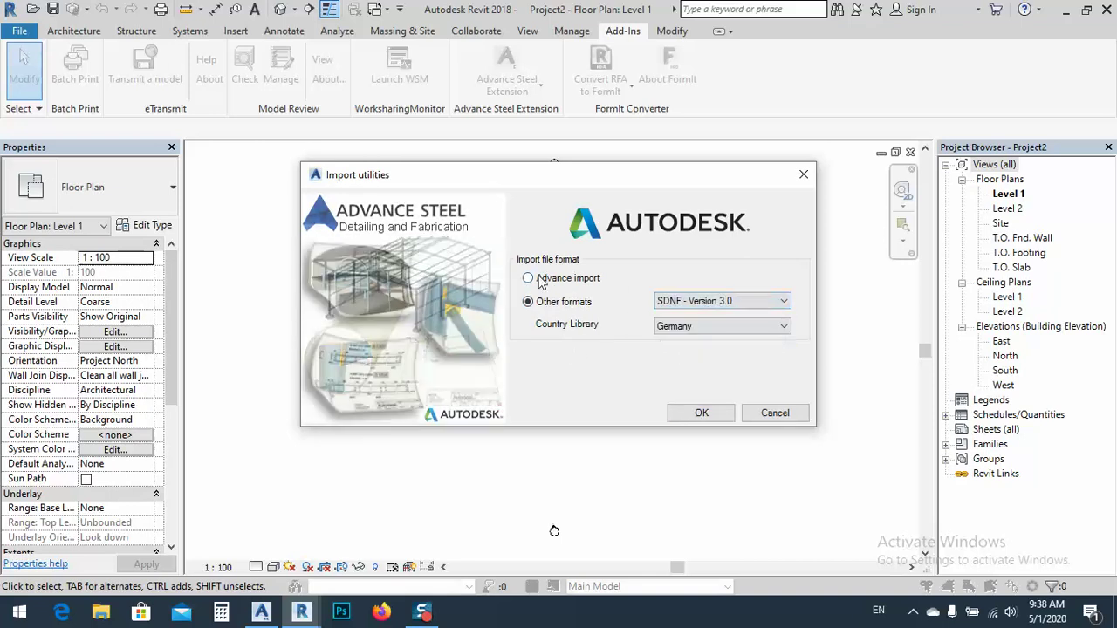
pyautogui.click(545, 285)
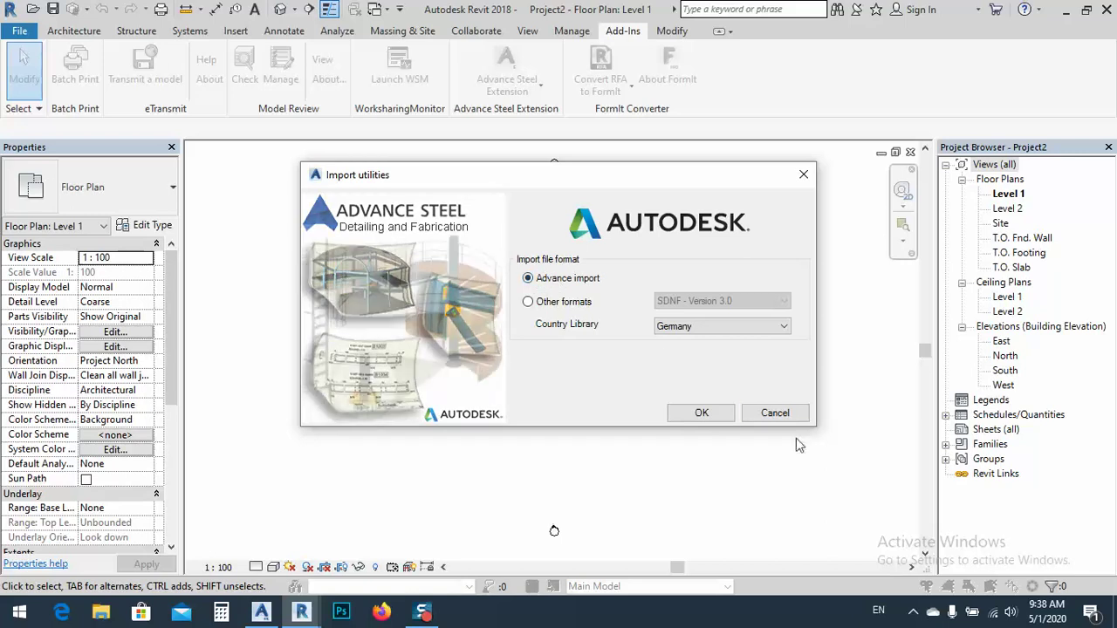
# Step: Accept the Advance import format and load "advance steel to revit export.smlx" from the Desktop
pyautogui.click(703, 412)
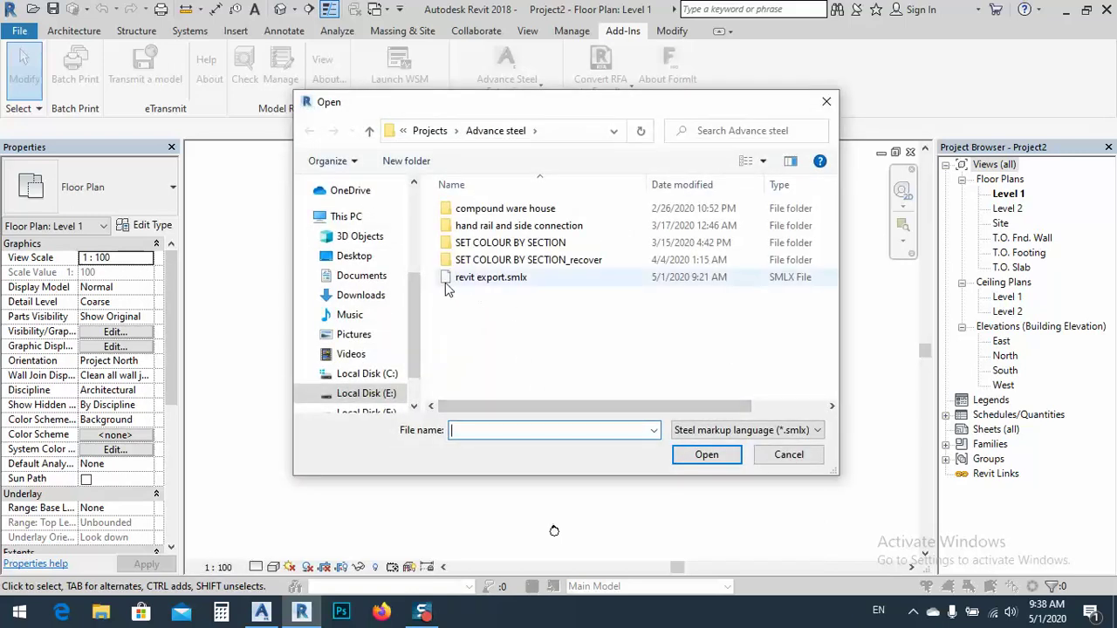
pyautogui.click(353, 258)
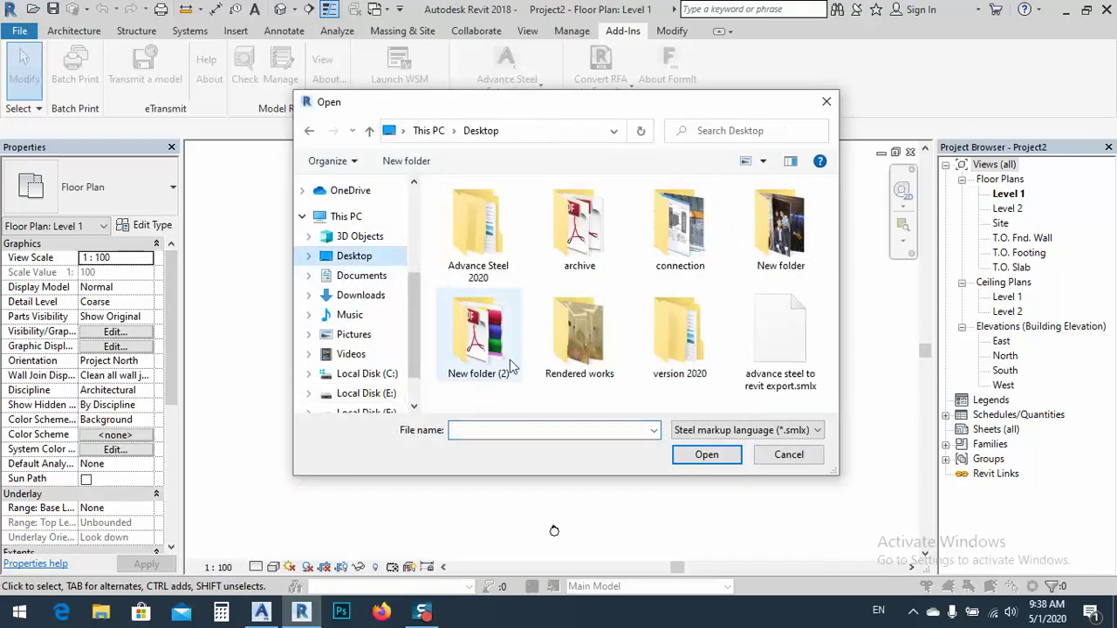
pyautogui.click(774, 345)
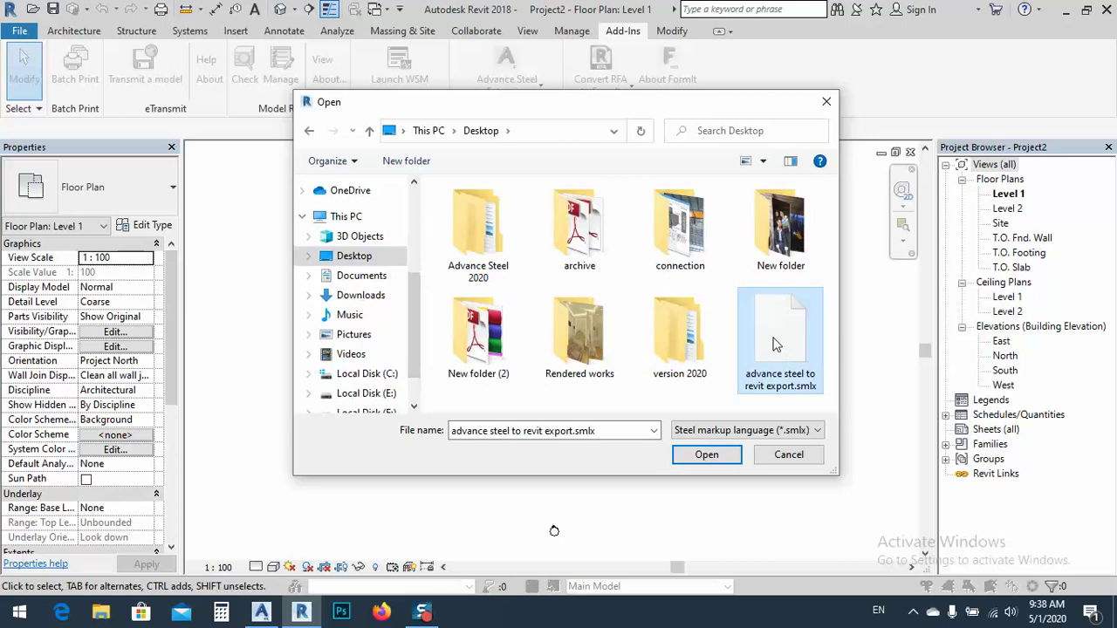
pyautogui.doubleClick(768, 340)
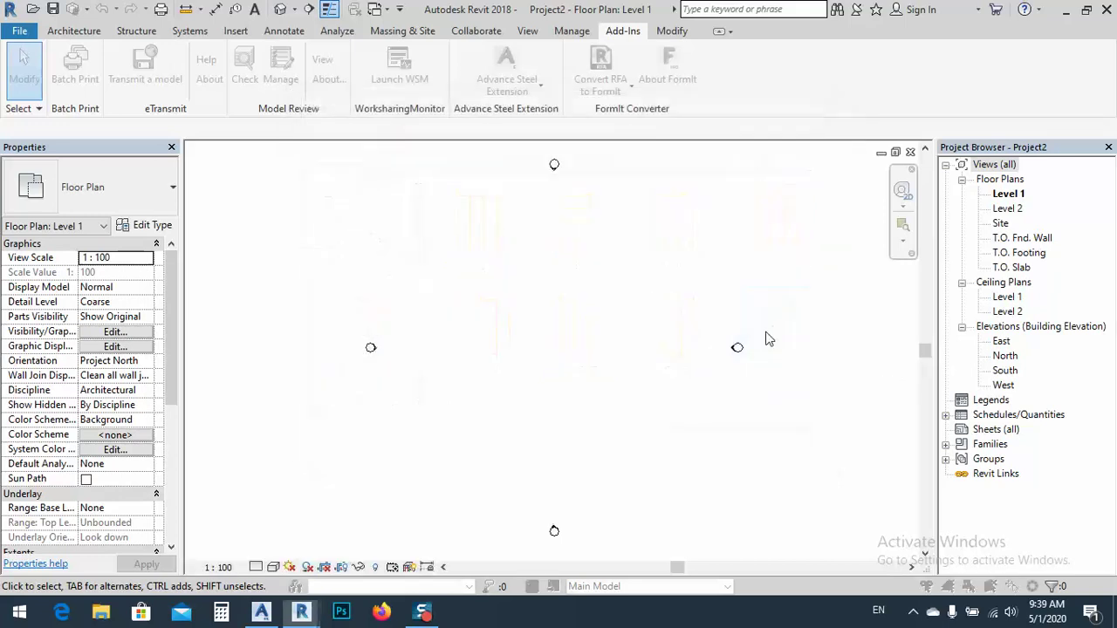
pyautogui.moveTo(330, 86); pyautogui.dragTo(410, 122)
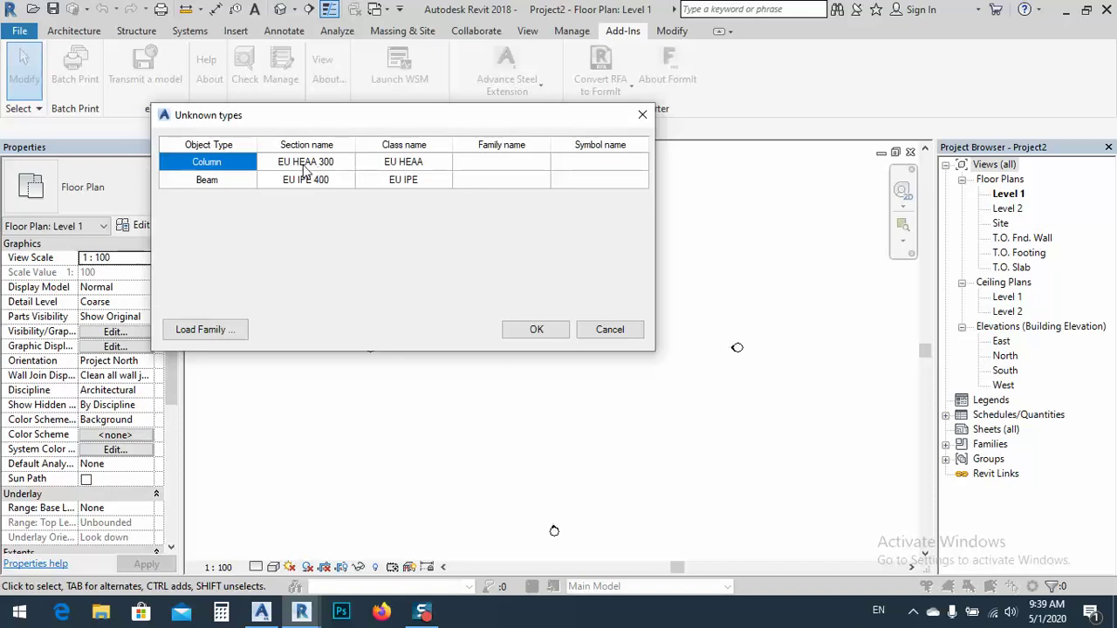
# Step: Map the unknown column type to the UC-Universal Columns family with symbol UC305x305x97, assign the beam the same family, and accept the mapping
pyautogui.click(517, 167)
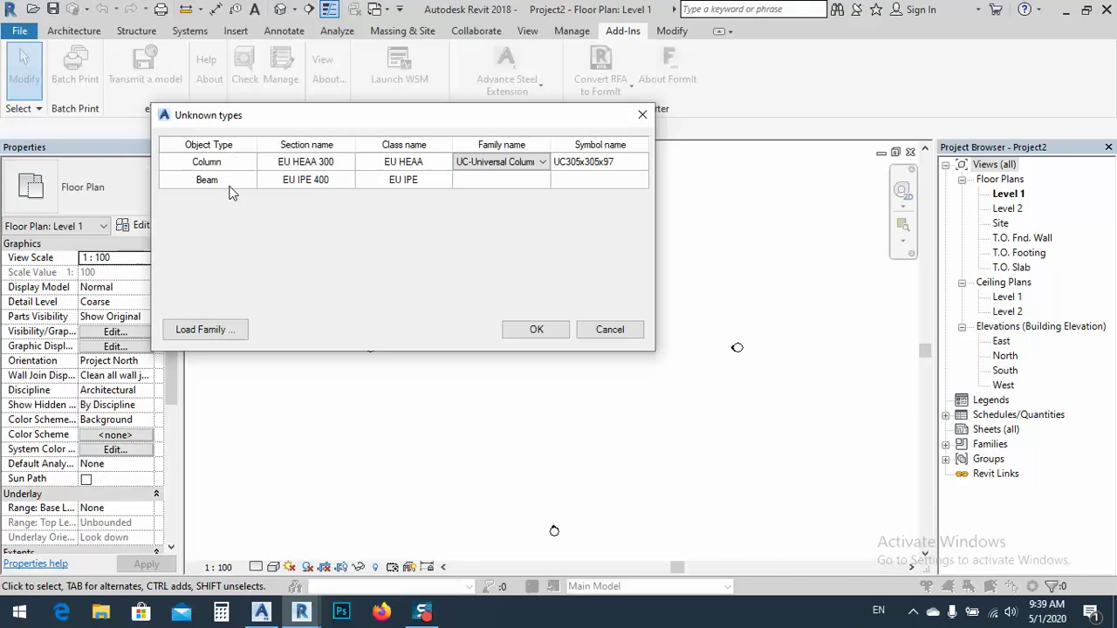
pyautogui.click(490, 180)
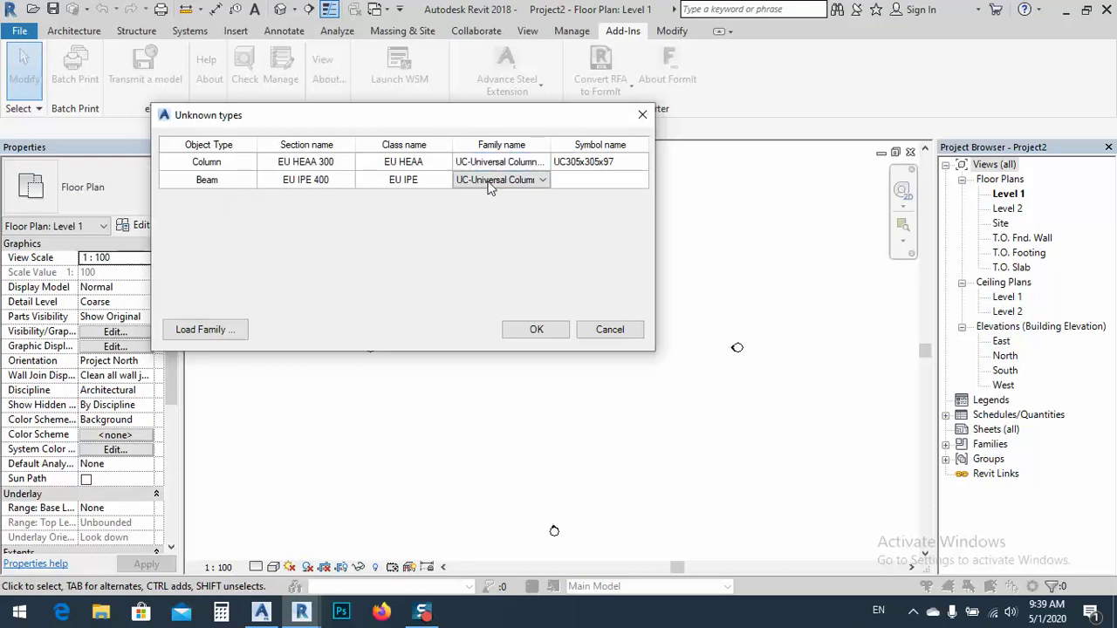
pyautogui.click(534, 331)
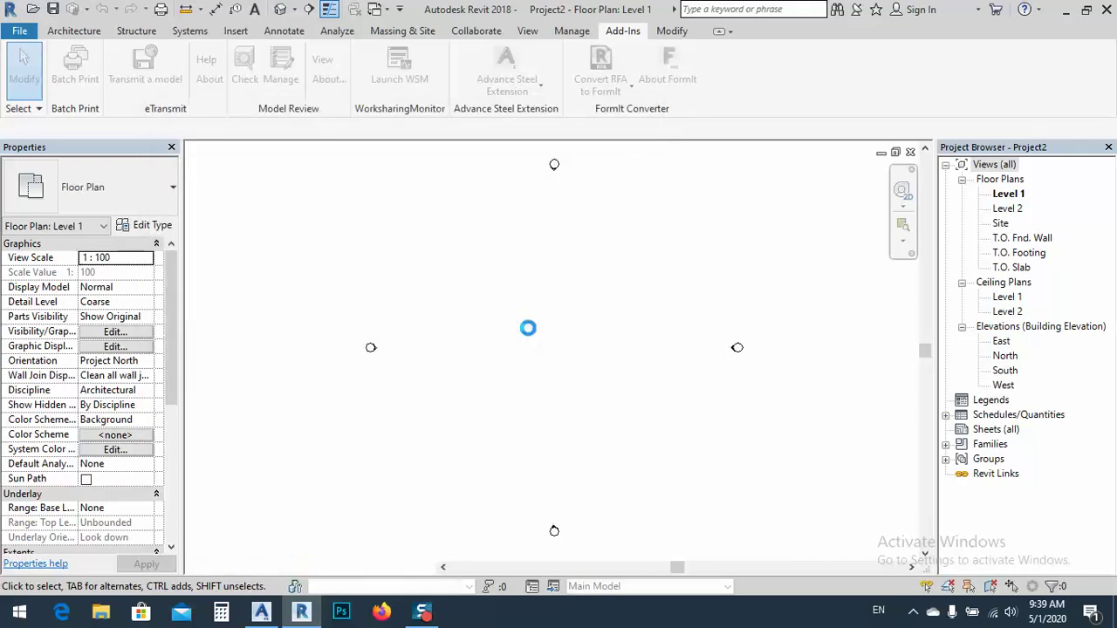
# Step: Open the default 3D view and delete all members of the imported steel frame
pyautogui.click(281, 9)
pyautogui.scroll(3, 393, 349)
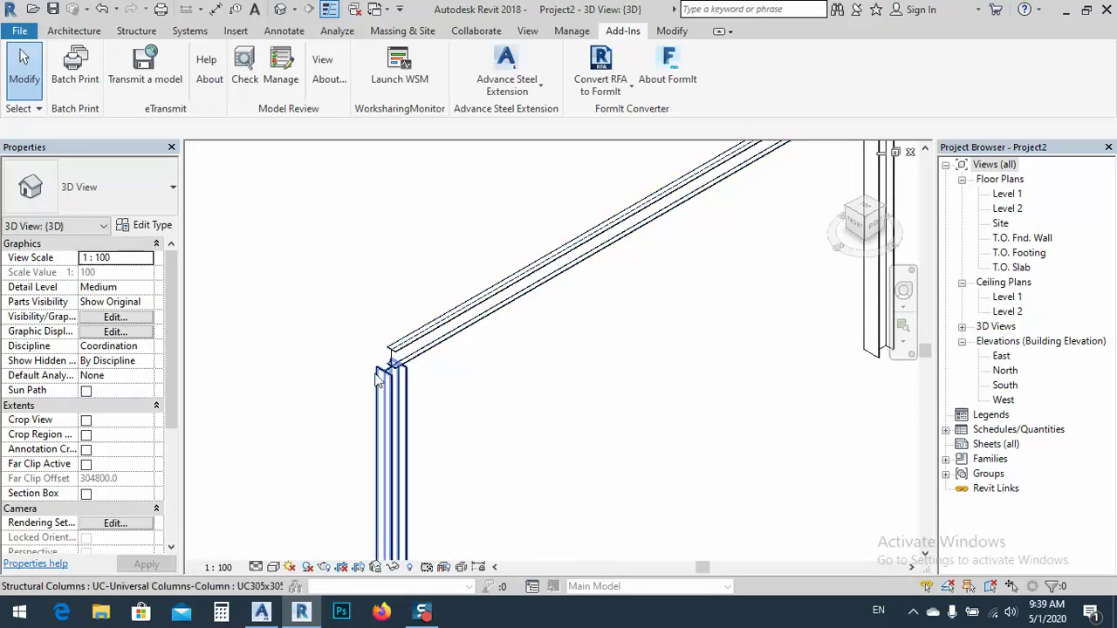
pyautogui.scroll(-5, 410, 399)
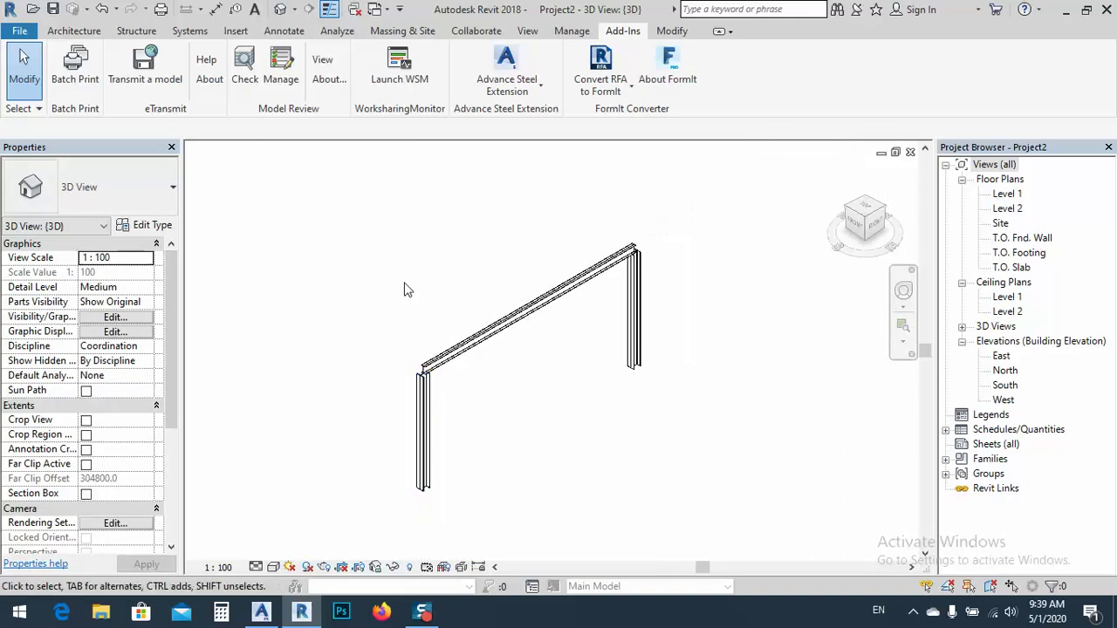
pyautogui.moveTo(686, 219); pyautogui.dragTo(361, 512)
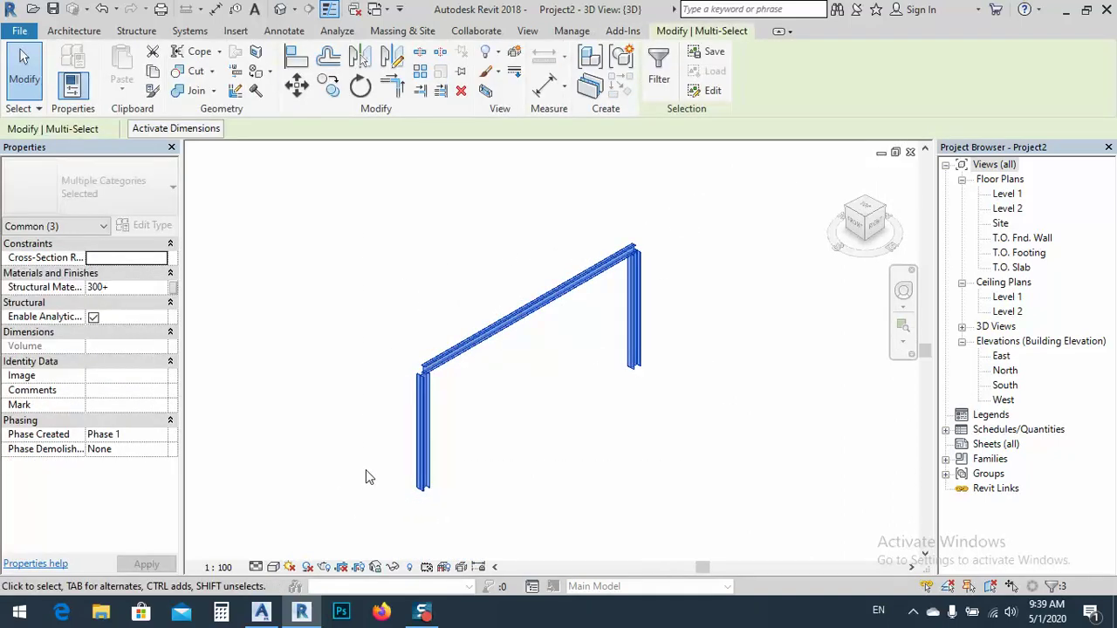
pyautogui.press('Delete')
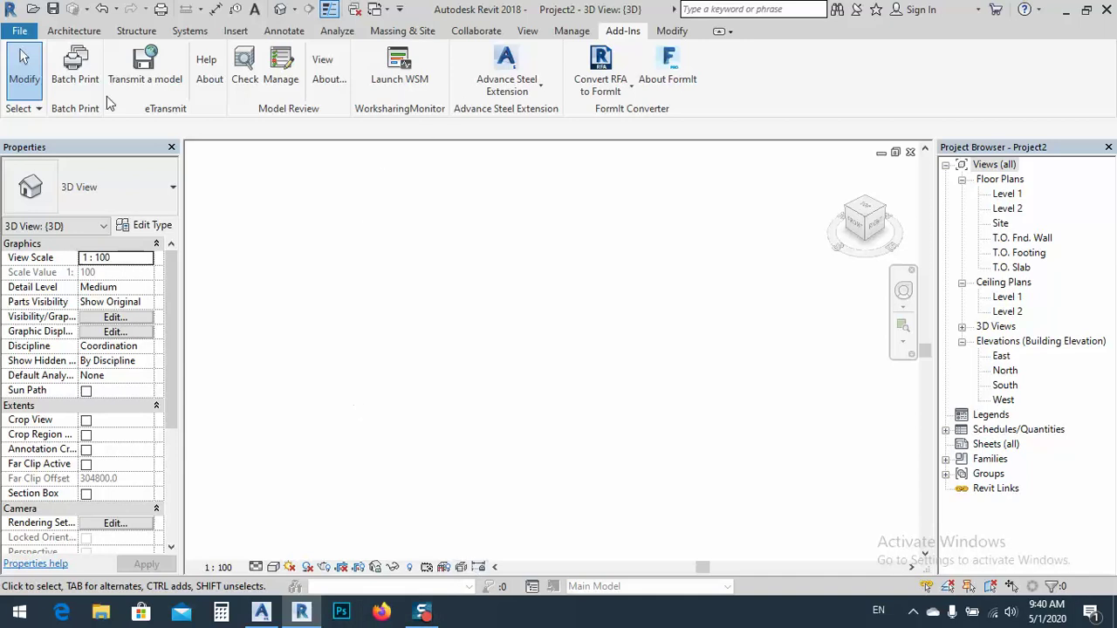
# Step: Switch to Advance Steel and set the display type of the frame's near HE300AA column to Exact
pyautogui.click(262, 613)
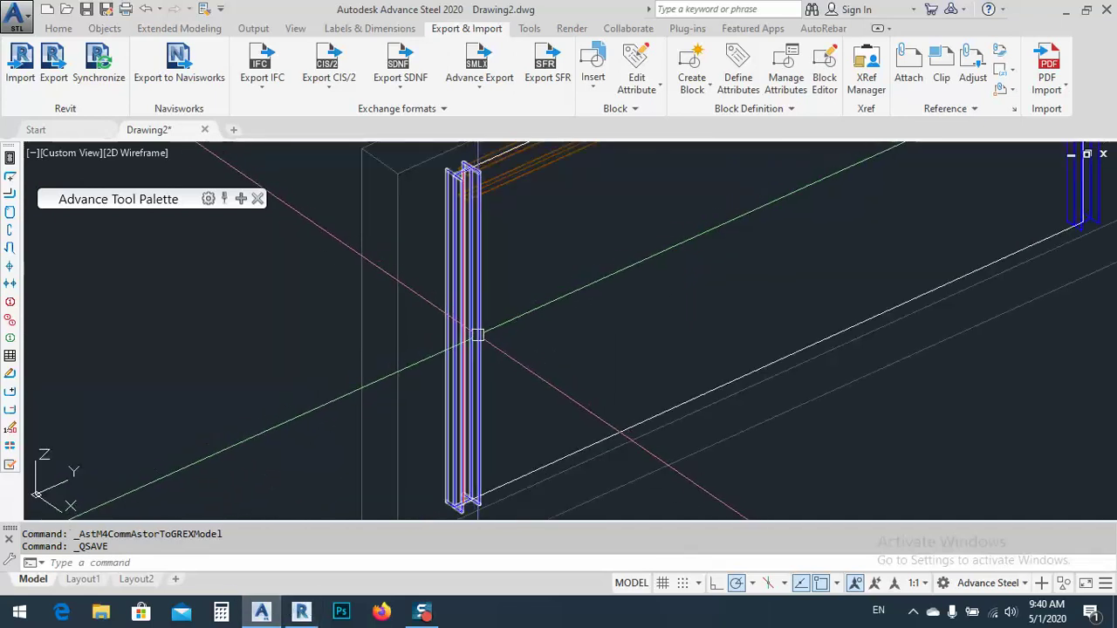
pyautogui.click(59, 29)
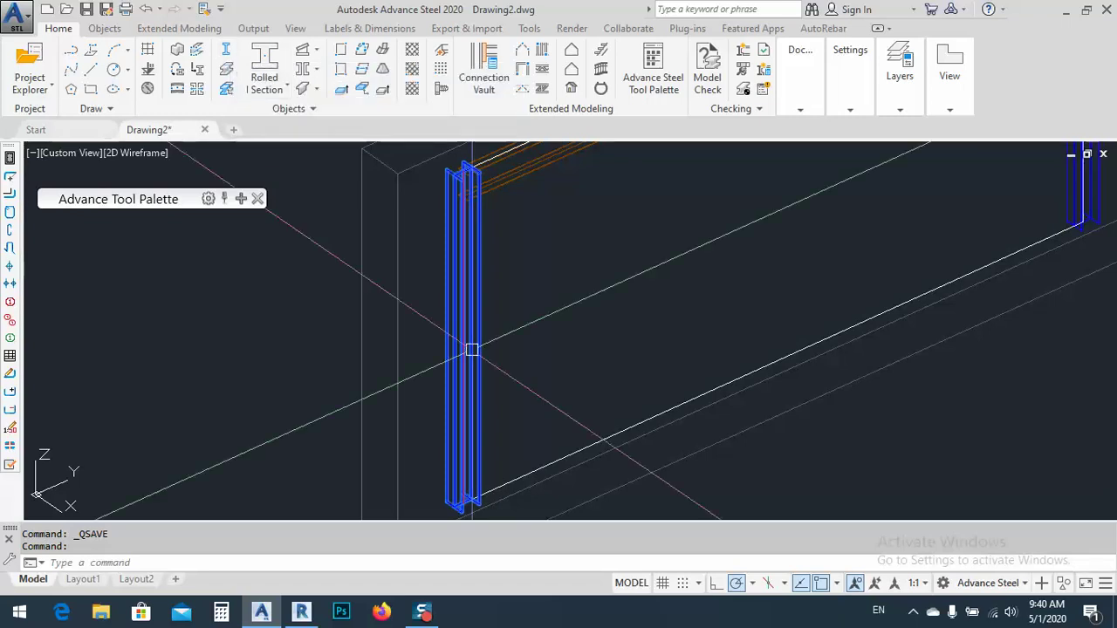
pyautogui.keyDown('shift'); pyautogui.moveTo(469, 324); pyautogui.dragTo(448, 172, button='middle'); pyautogui.keyUp('shift')
pyautogui.scroll(5, 447, 172)
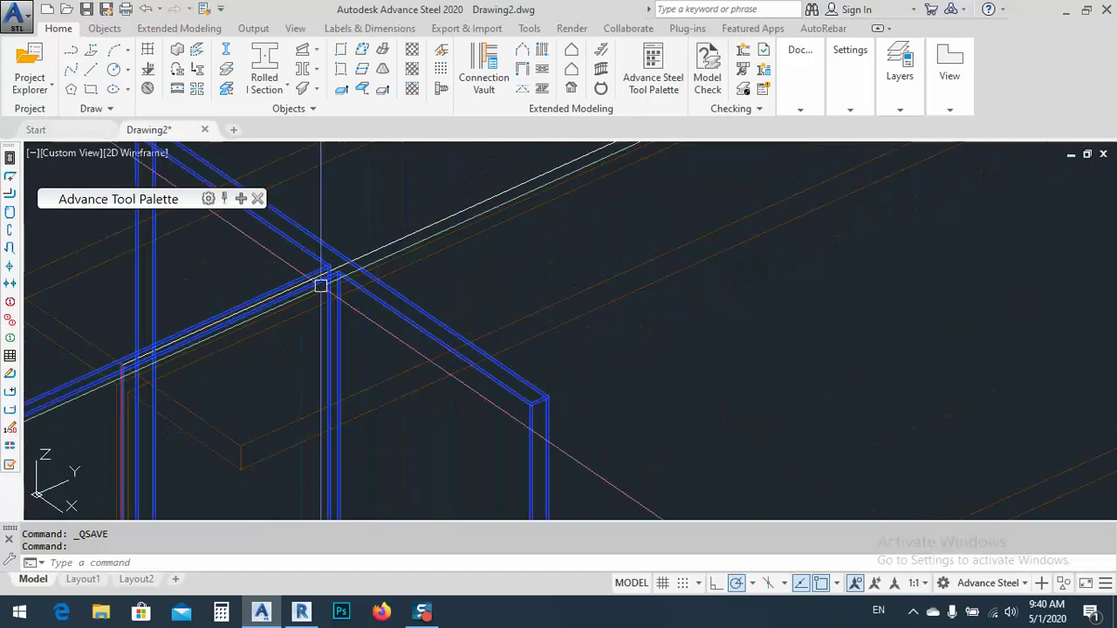
pyautogui.doubleClick(524, 341)
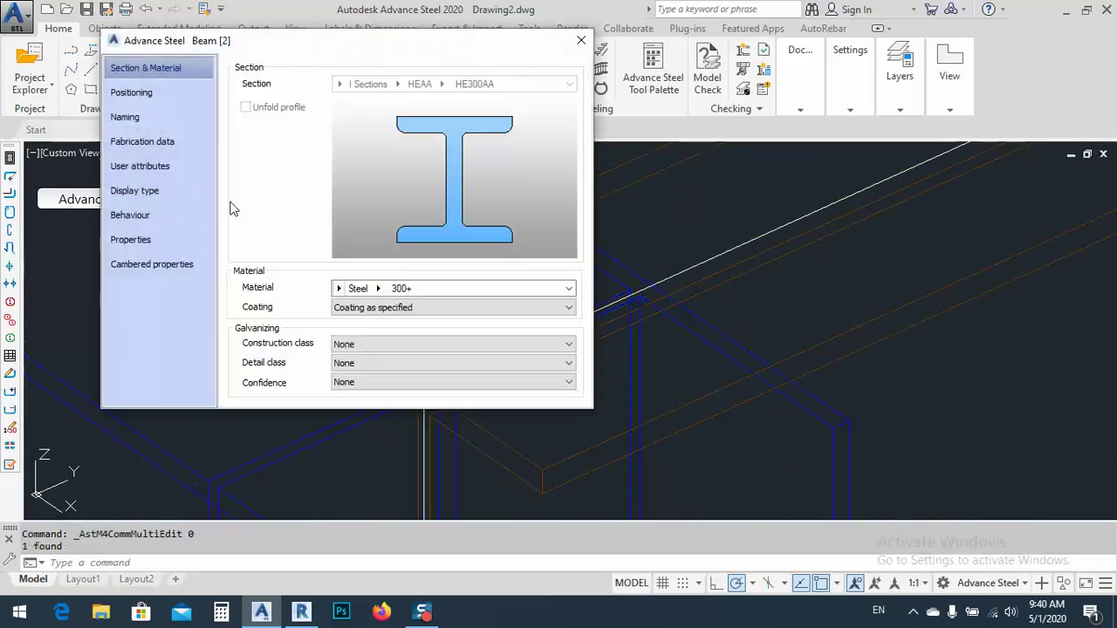
pyautogui.click(144, 190)
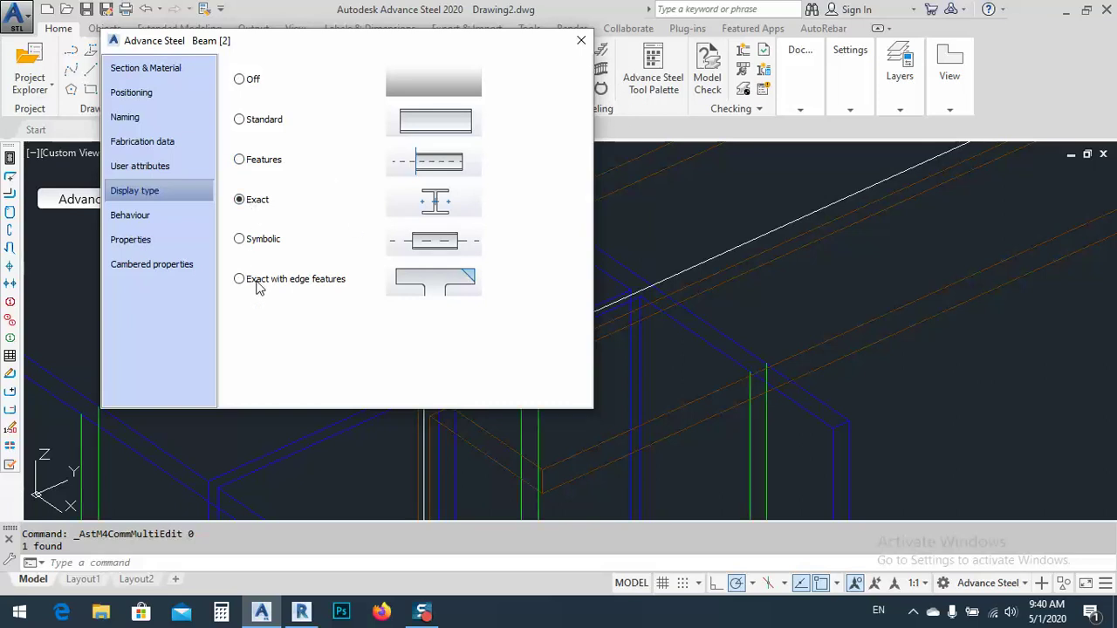
pyautogui.press('Escape')
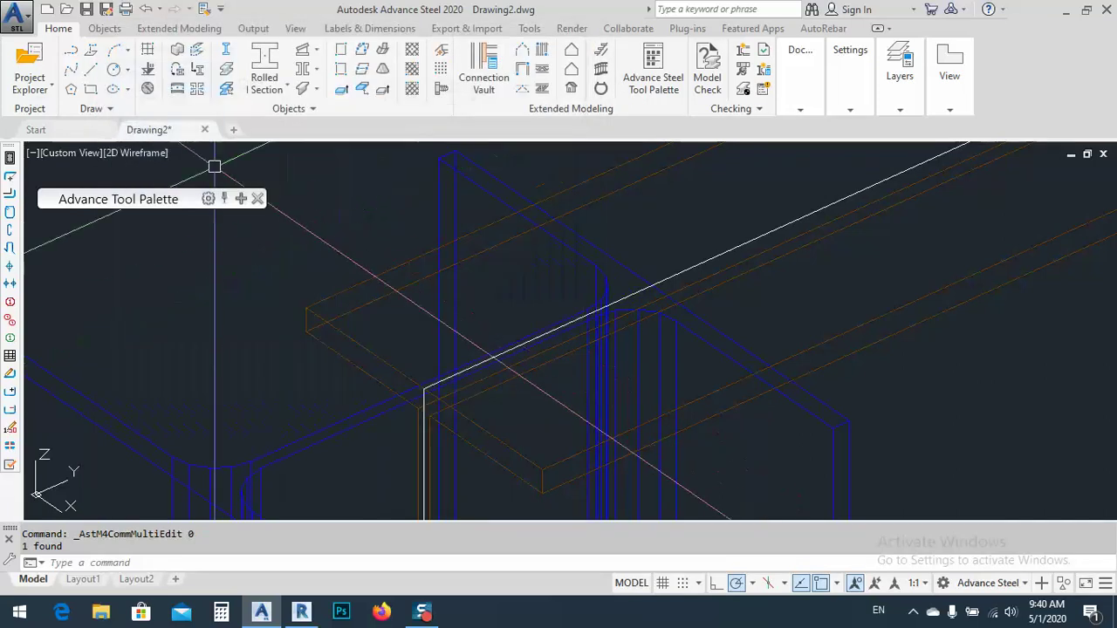
# Step: Examine the top of the column in the Conceptual visual style and return the view to 2D Wireframe
pyautogui.click(135, 153)
pyautogui.click(164, 215)
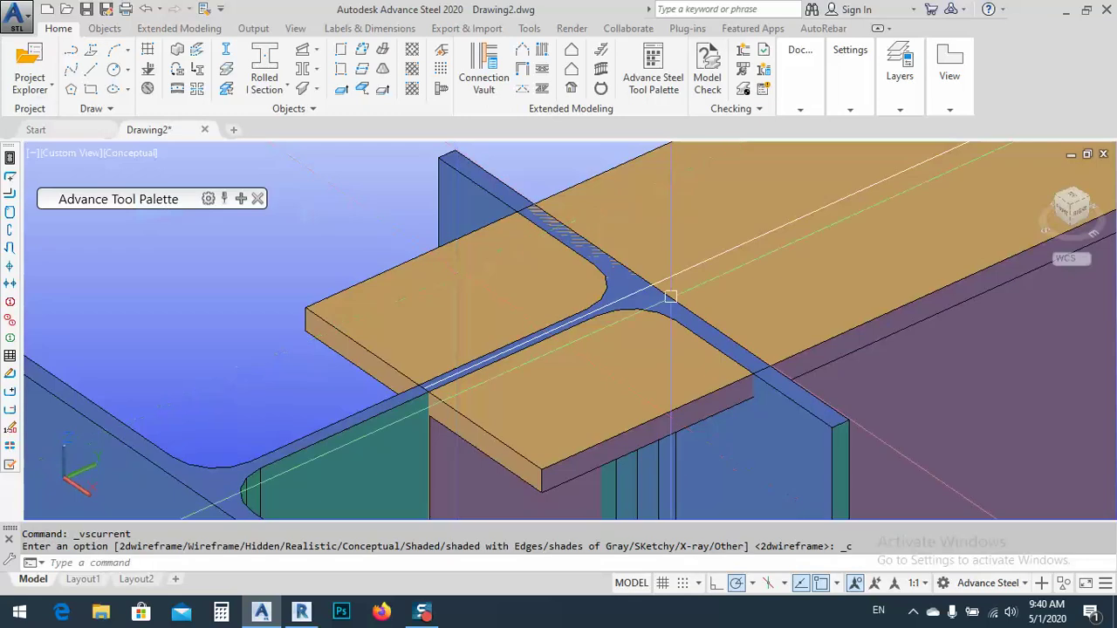
pyautogui.moveTo(667, 300)
pyautogui.keyDown('shift'); pyautogui.mouseDown(button='middle')
pyautogui.moveTo(499, 356)
pyautogui.moveTo(536, 384)
pyautogui.mouseUp(button='middle'); pyautogui.keyUp('shift')
pyautogui.scroll(5, 535, 384)
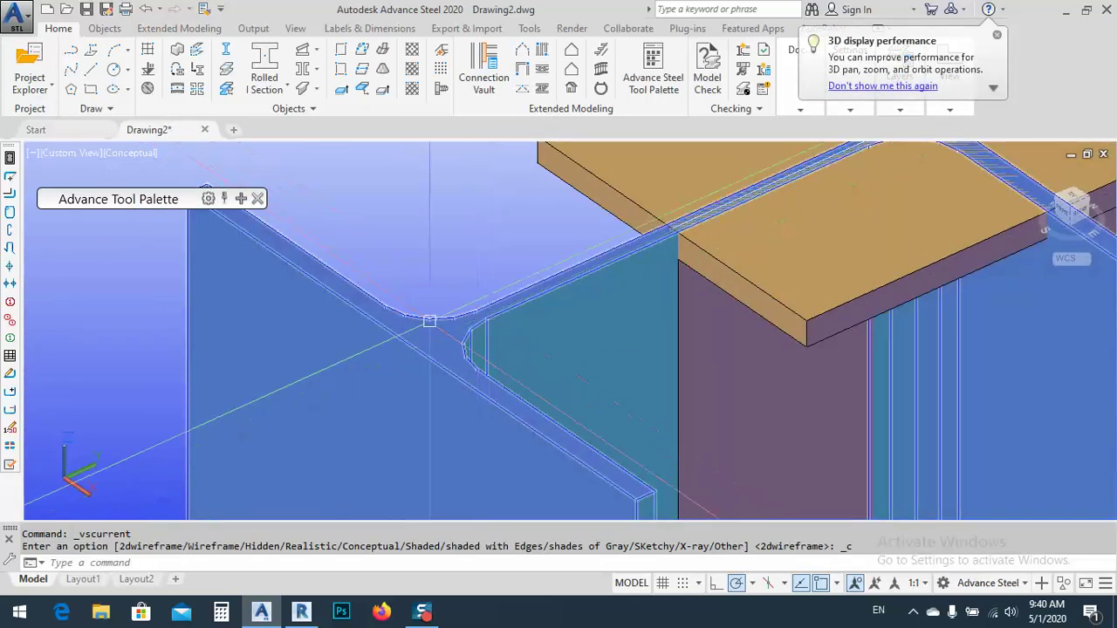
pyautogui.scroll(-5, 469, 280)
pyautogui.keyDown('shift'); pyautogui.moveTo(461, 291); pyautogui.dragTo(122, 170, button='middle'); pyautogui.keyUp('shift')
pyautogui.click(122, 155)
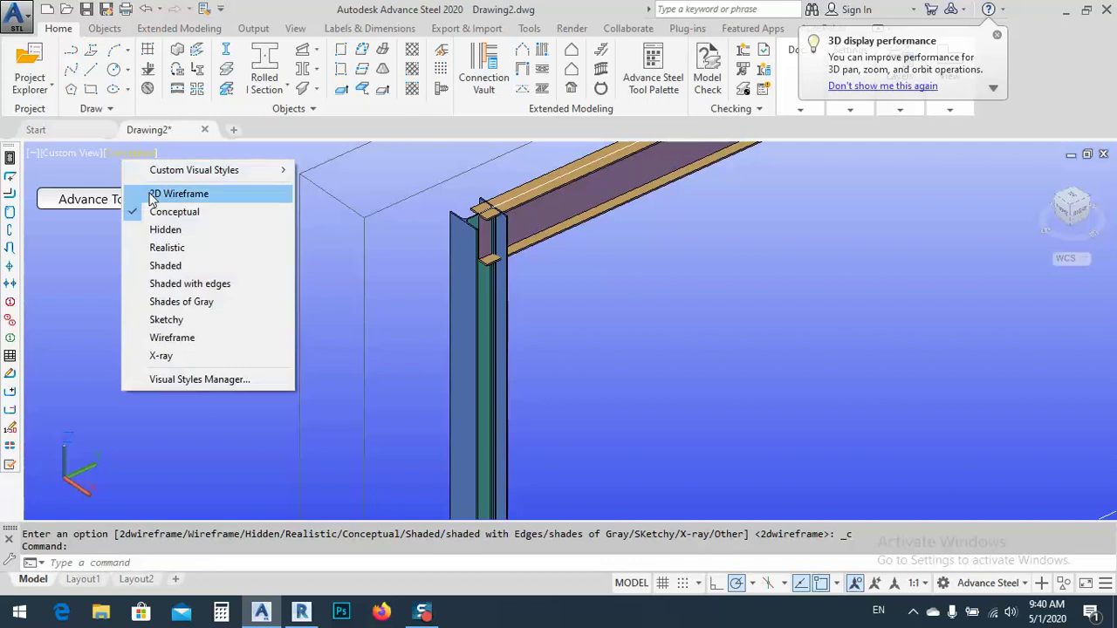
pyautogui.click(157, 192)
# Step: Insert a clip cross section at about mid-height of the near column, without additional insertion points
pyautogui.scroll(2, 491, 344)
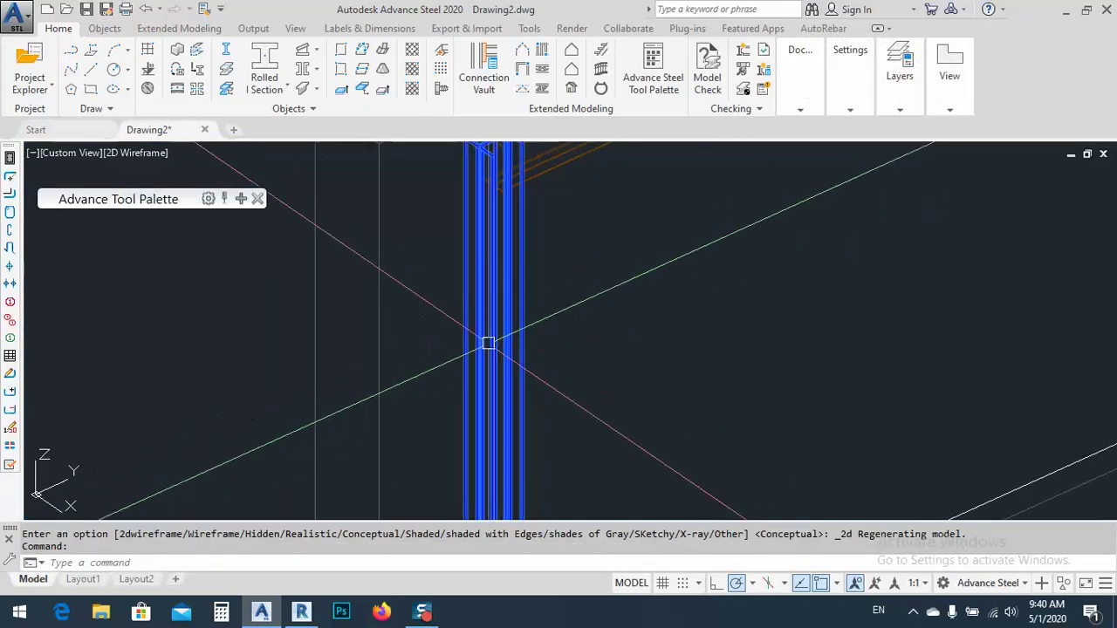
pyautogui.click(225, 50)
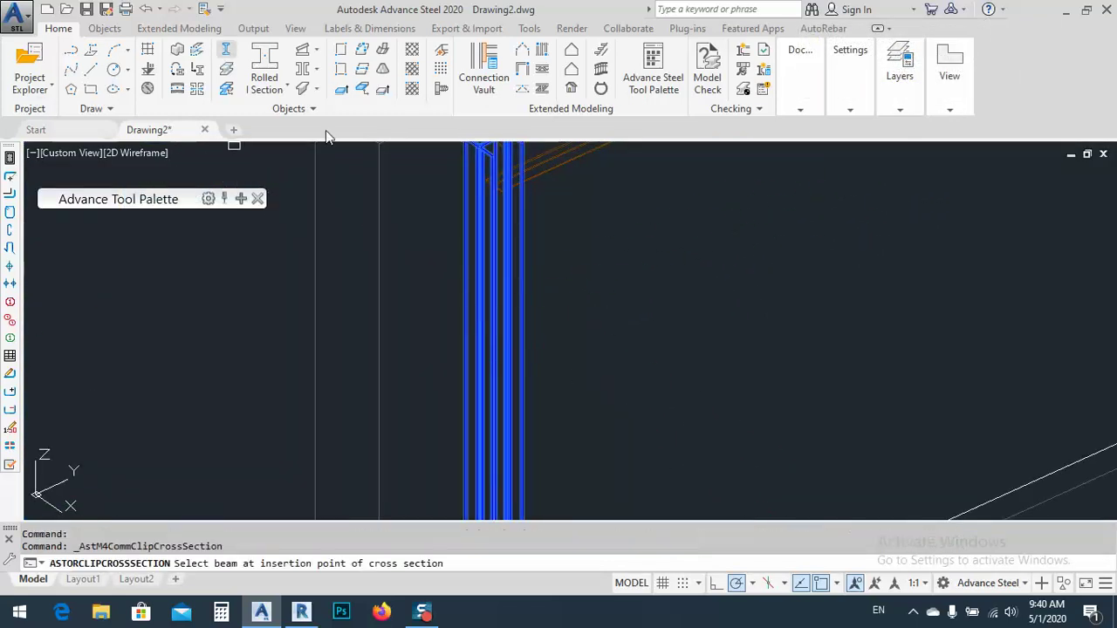
pyautogui.scroll(-4, 526, 262)
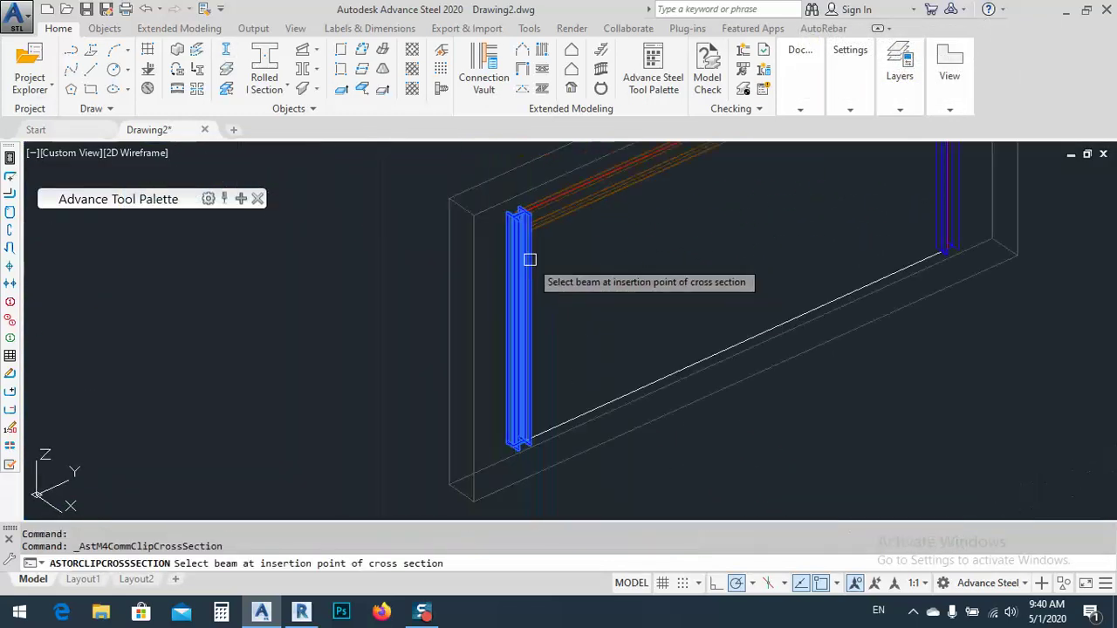
pyautogui.click(531, 311)
pyautogui.scroll(5, 517, 273)
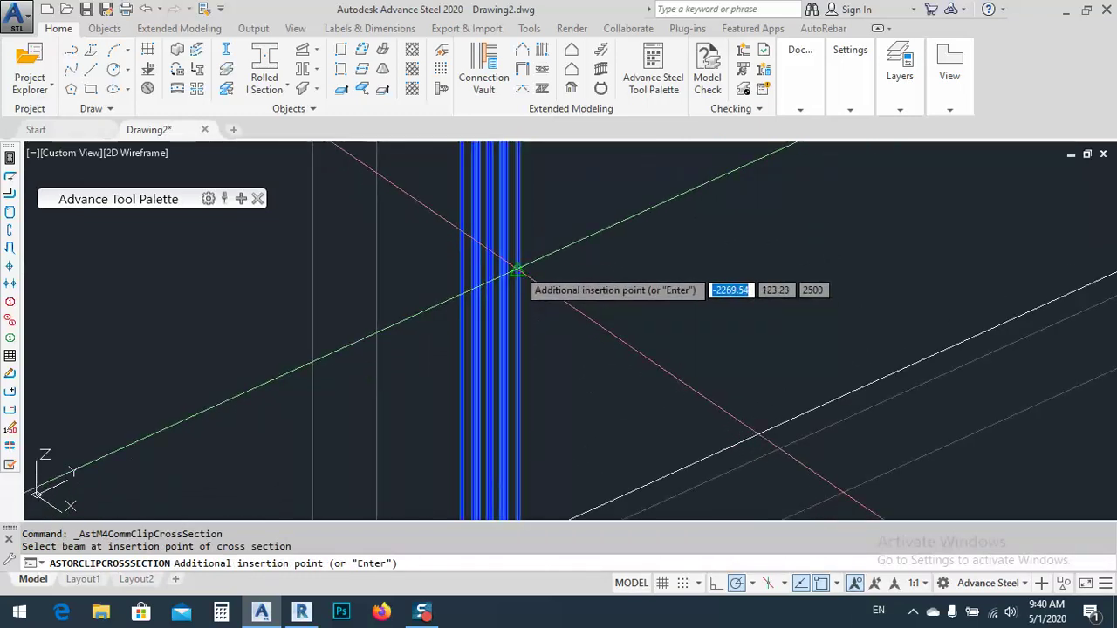
pyautogui.press('Return')
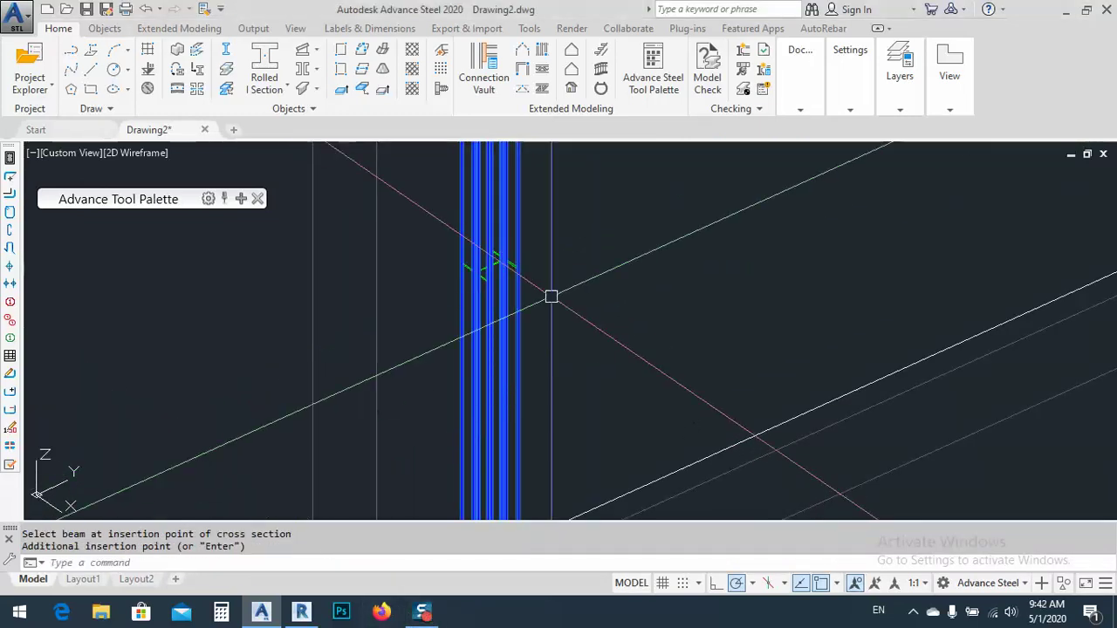
# Step: Try to explode the cross section inserted on the near column
pyautogui.moveTo(550, 296); pyautogui.dragTo(638, 349, button='middle')
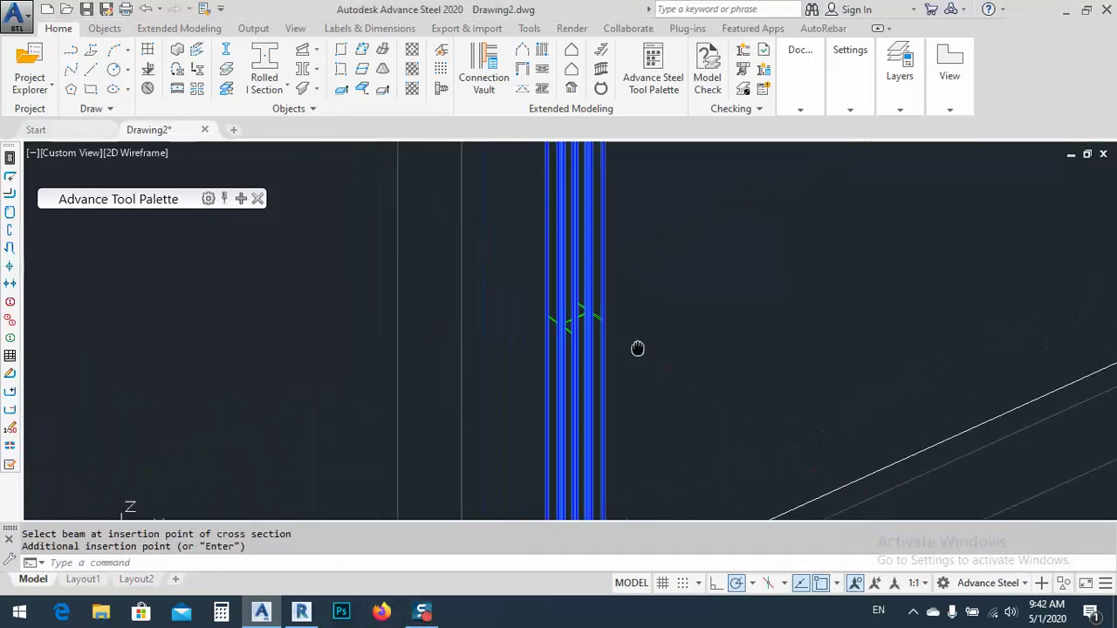
pyautogui.scroll(2, 591, 305)
pyautogui.scroll(-3, 598, 314)
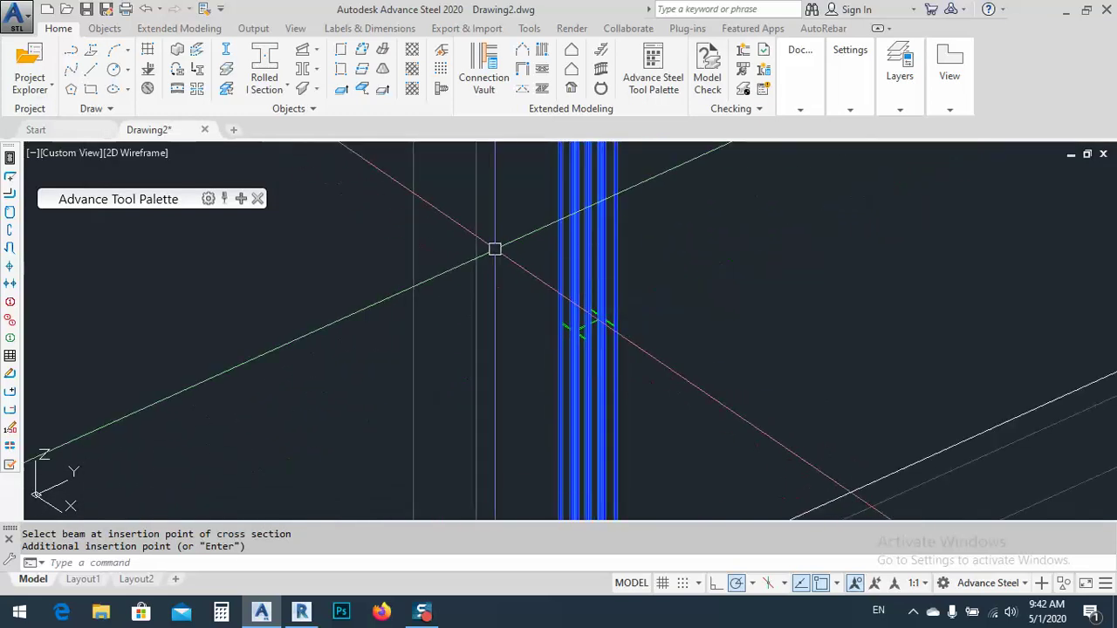
pyautogui.click(495, 249)
pyautogui.click(696, 369)
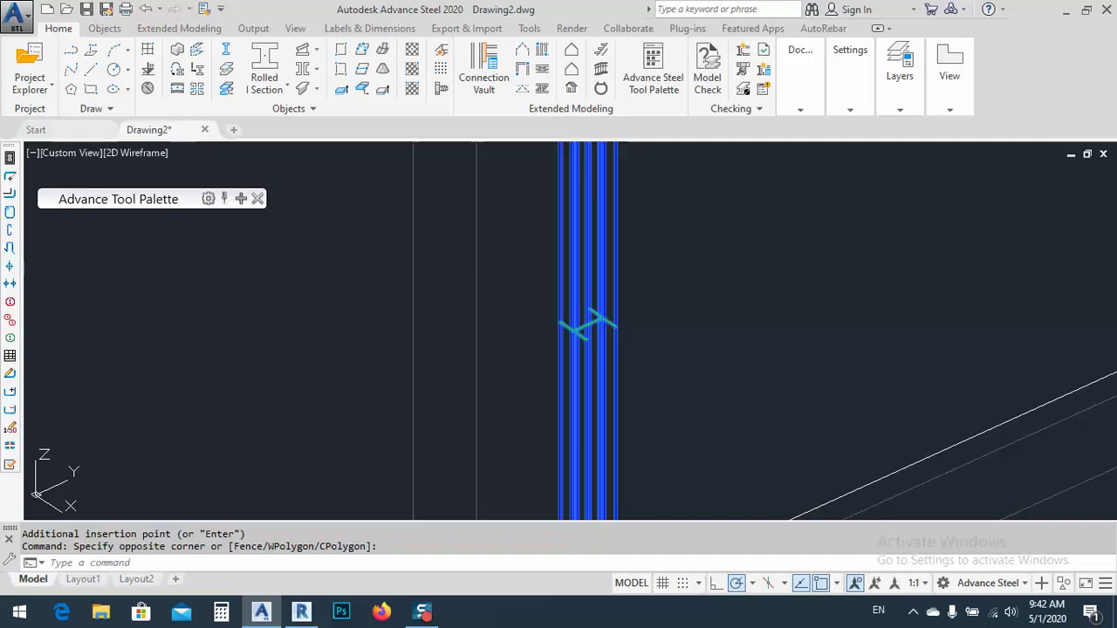
pyautogui.write('x')
pyautogui.press('Return')
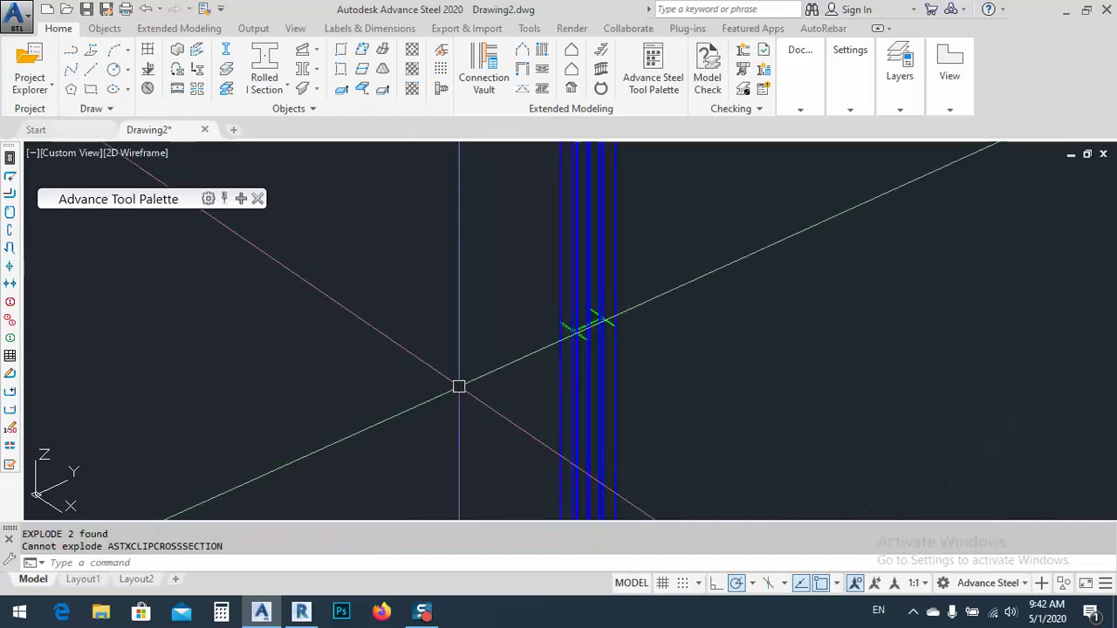
# Step: Try to move the cross section on the column and explode its outline again
pyautogui.click(423, 612)
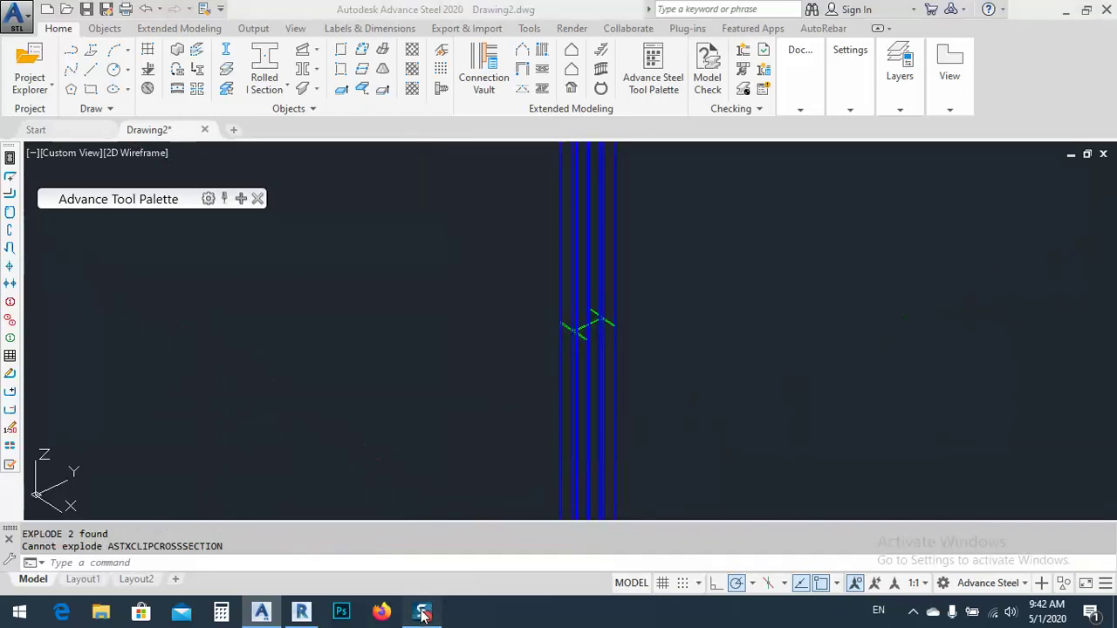
pyautogui.click(562, 346)
pyautogui.scroll(5, 527, 353)
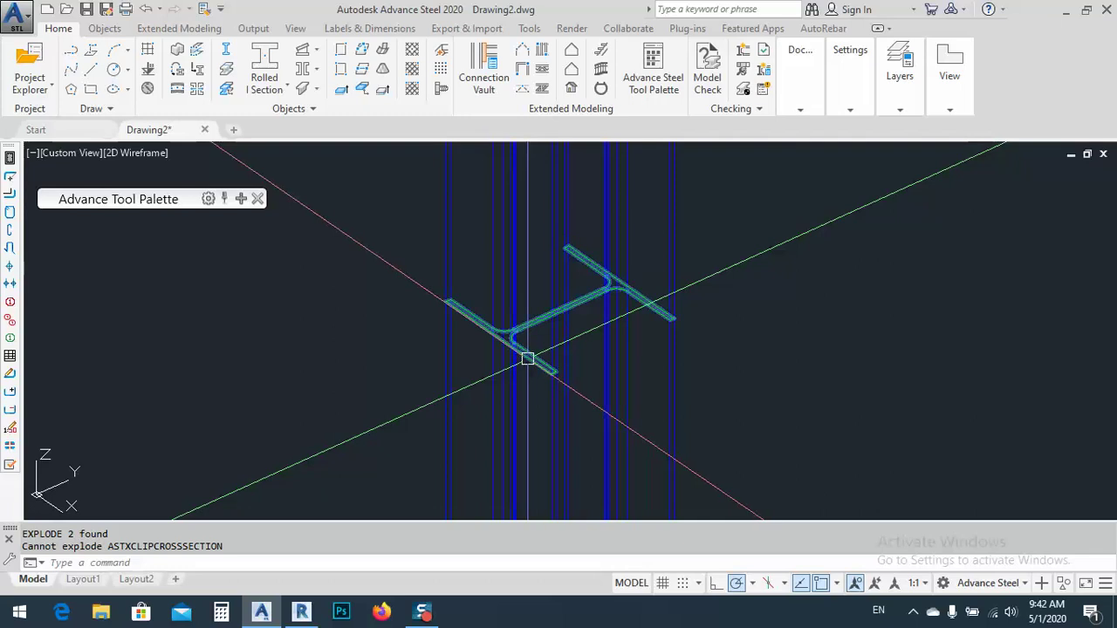
pyautogui.scroll(-5, 527, 358)
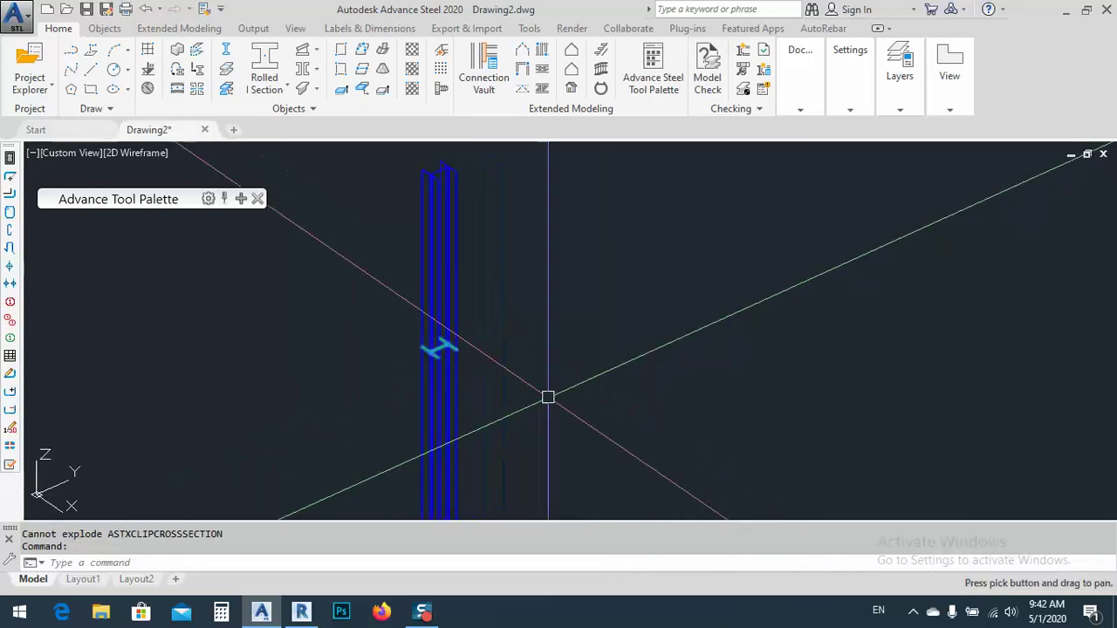
pyautogui.click(345, 302)
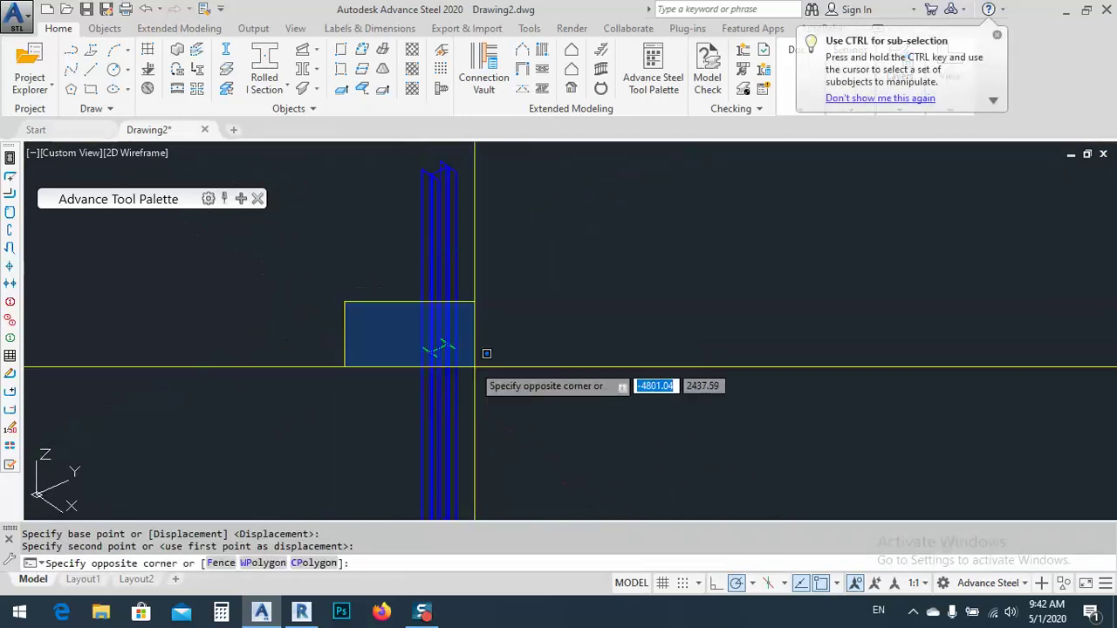
pyautogui.click(532, 389)
pyautogui.write('x')
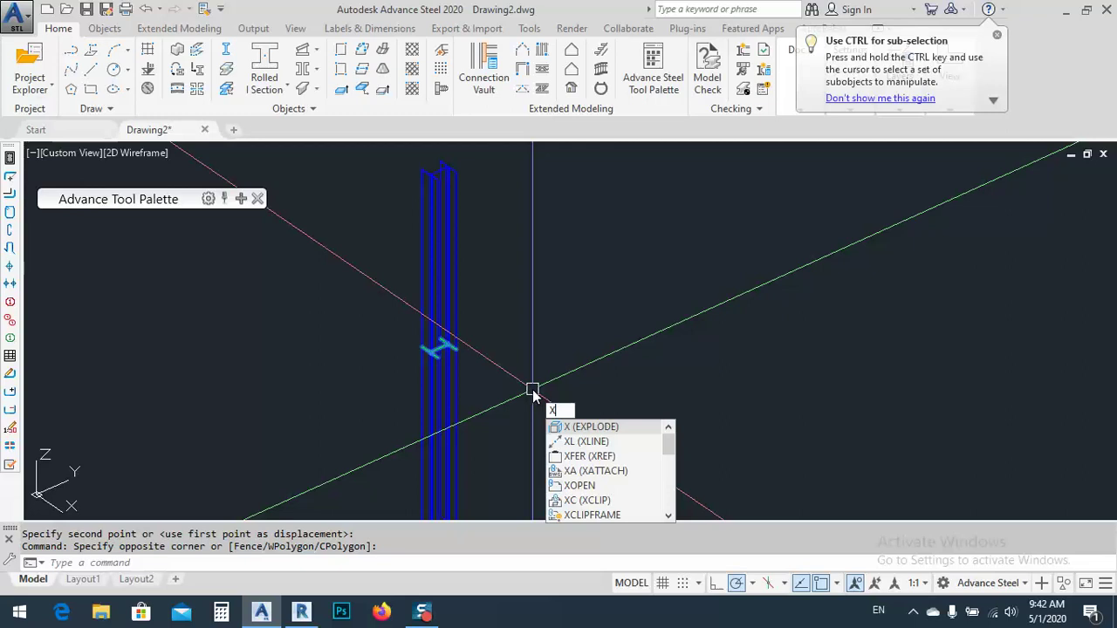
pyautogui.press('Return')
pyautogui.scroll(4, 431, 354)
# Step: Undo the explode and move attempts made on the column's cross section
pyautogui.hotkey('ctrl', 'z')
pyautogui.hotkey('ctrl', 'z')
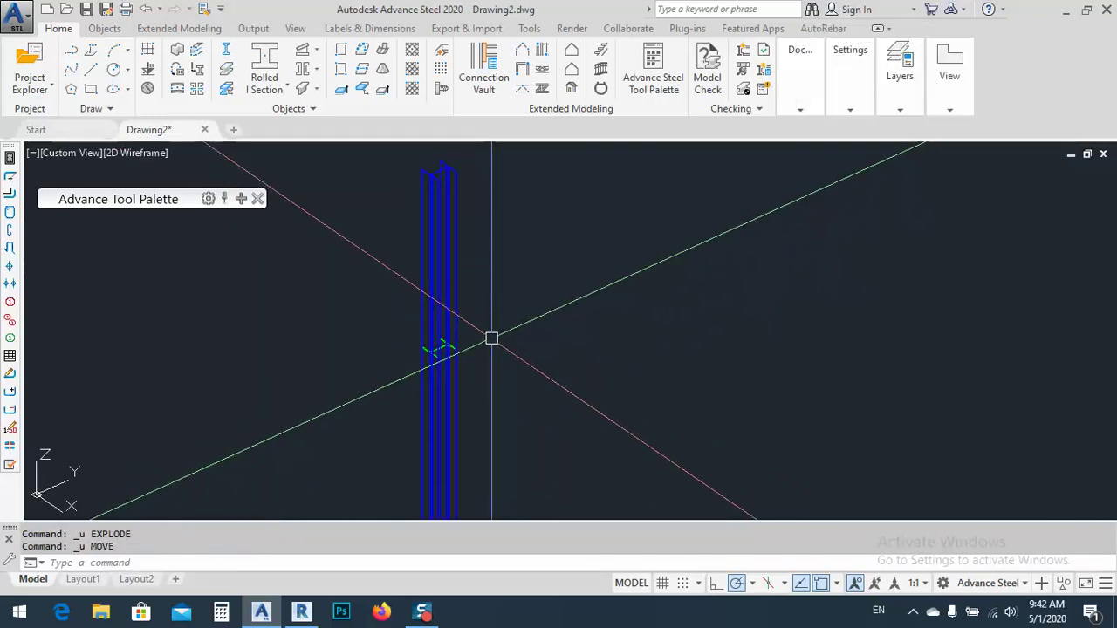
pyautogui.scroll(2, 492, 337)
pyautogui.scroll(-3, 474, 329)
pyautogui.moveTo(474, 329); pyautogui.dragTo(444, 366, button='middle')
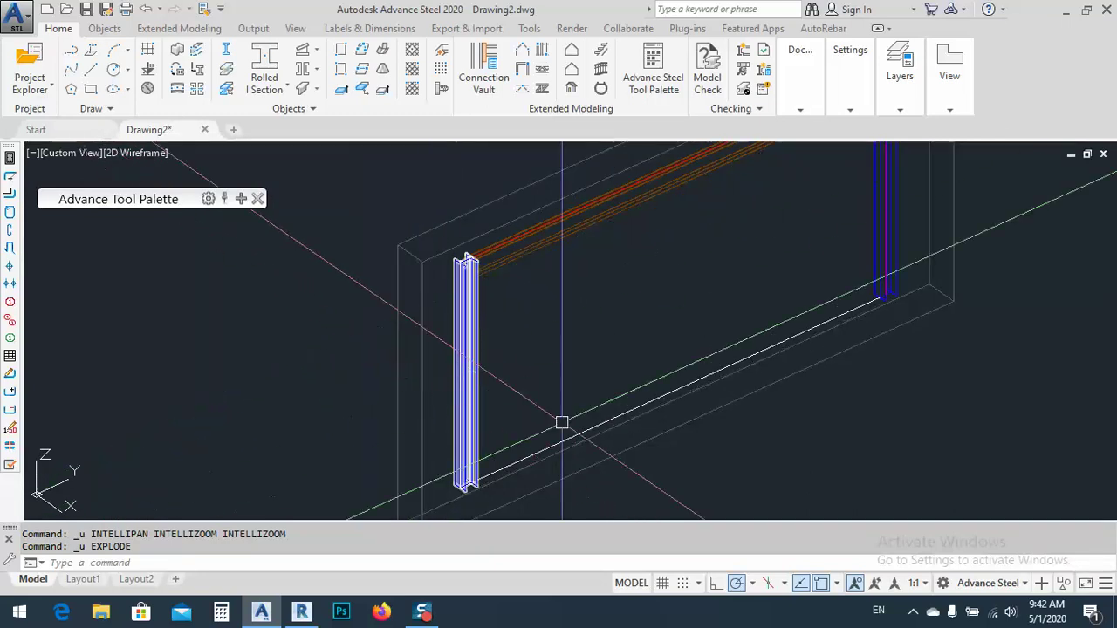
pyautogui.click(444, 357)
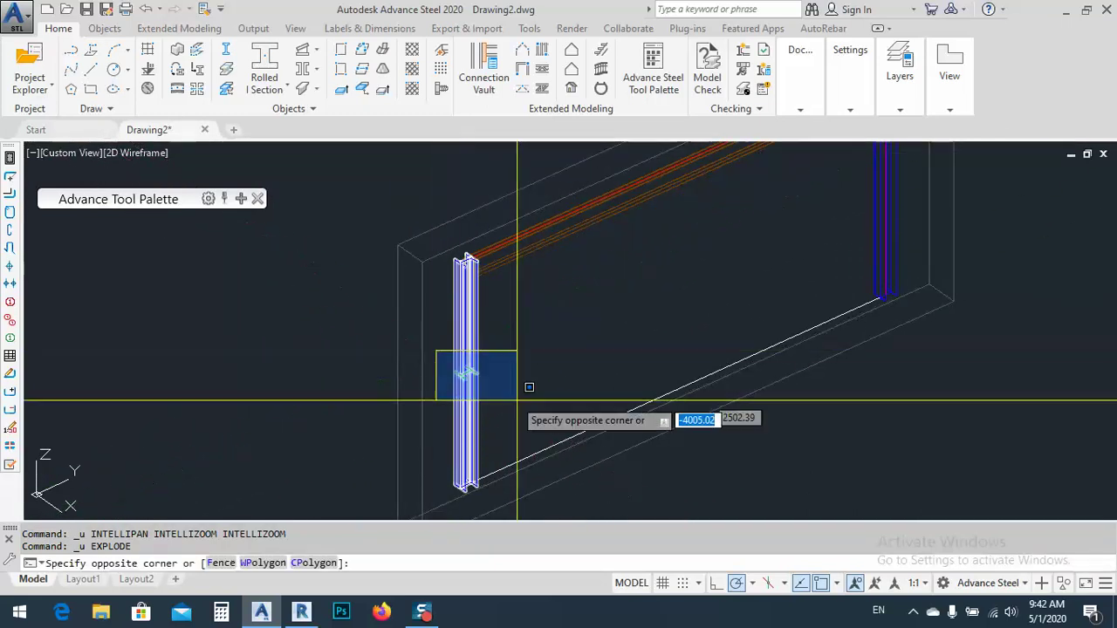
pyautogui.click(534, 404)
pyautogui.press('Escape')
pyautogui.press('Escape')
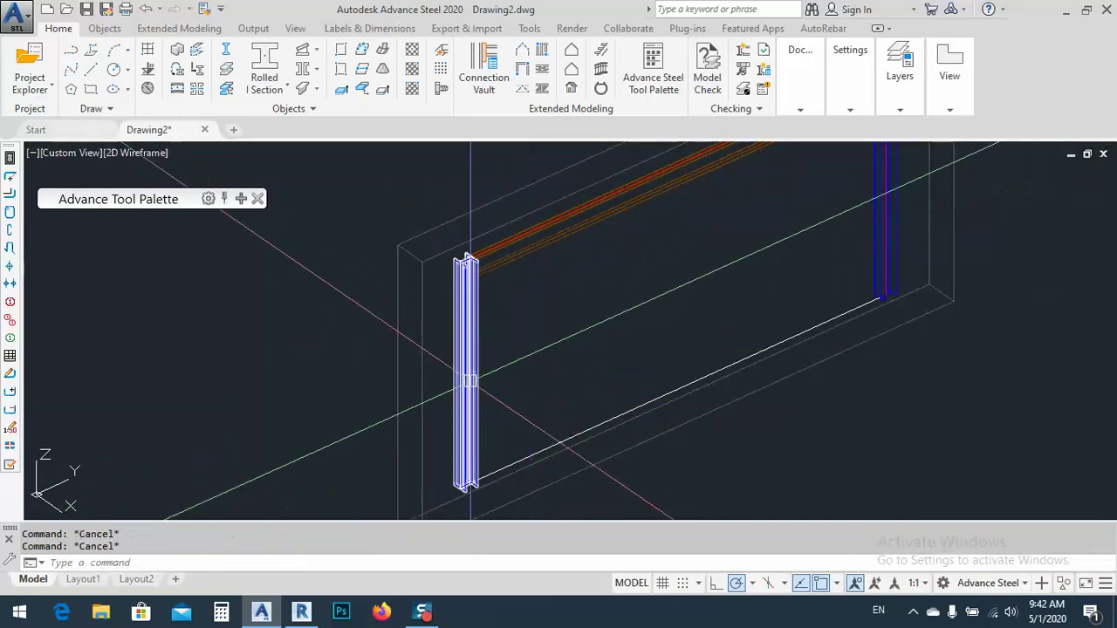
# Step: Explode the cross section inserted at mid-height of the near column
pyautogui.scroll(2, 438, 432)
pyautogui.click(428, 341)
pyautogui.click(566, 423)
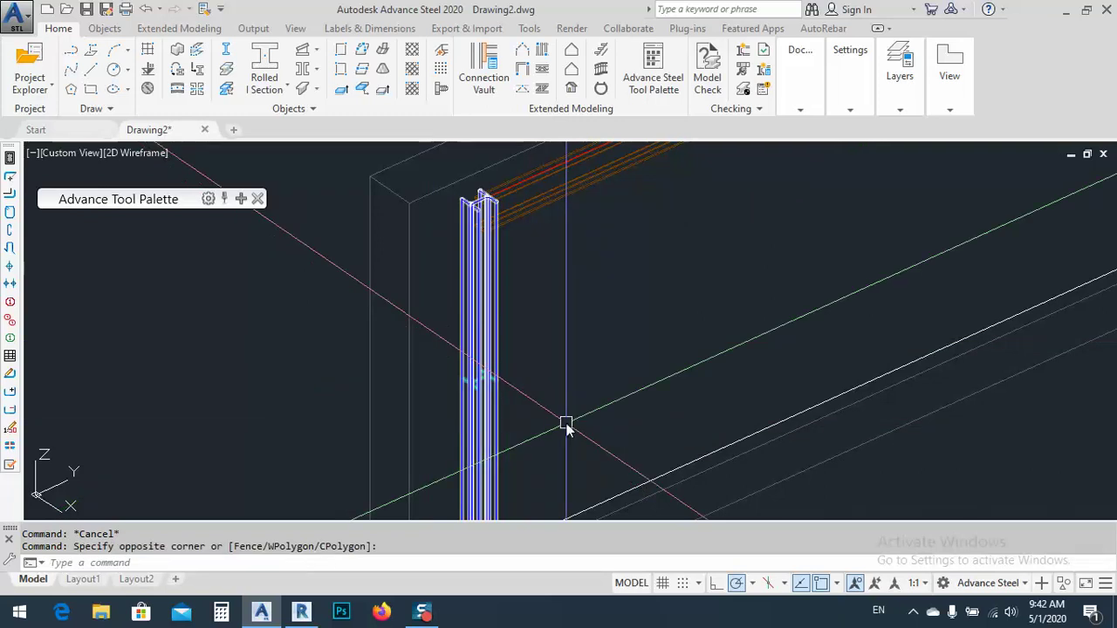
pyautogui.write('x')
pyautogui.press('Return')
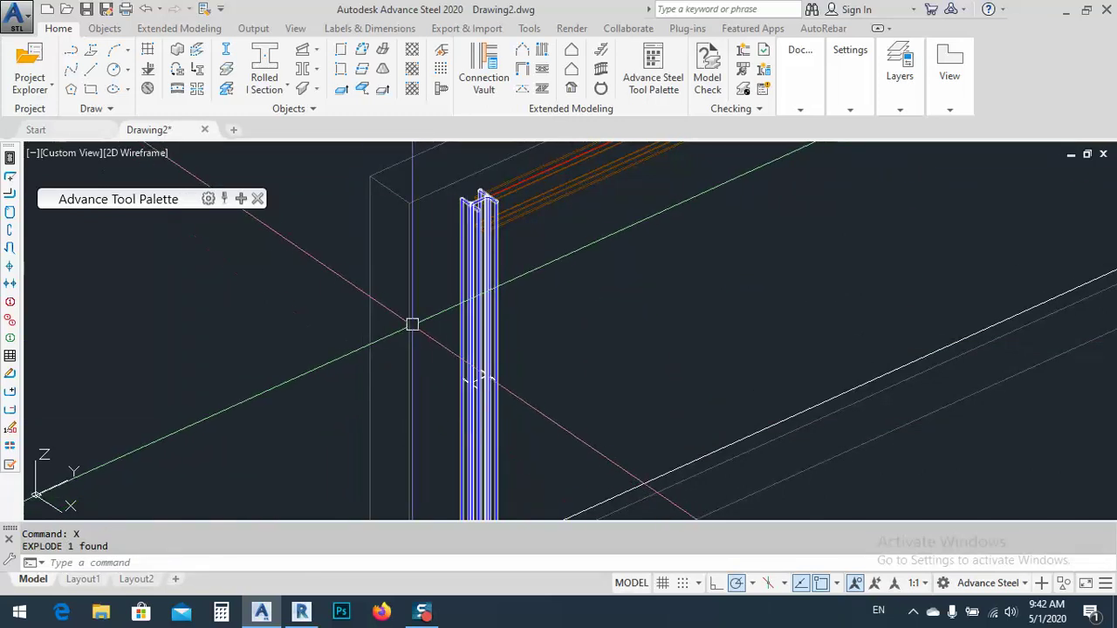
# Step: Move the exploded column cross-section outline out of the frame to an empty area in front of it
pyautogui.moveTo(399, 336); pyautogui.dragTo(405, 355, button='middle')
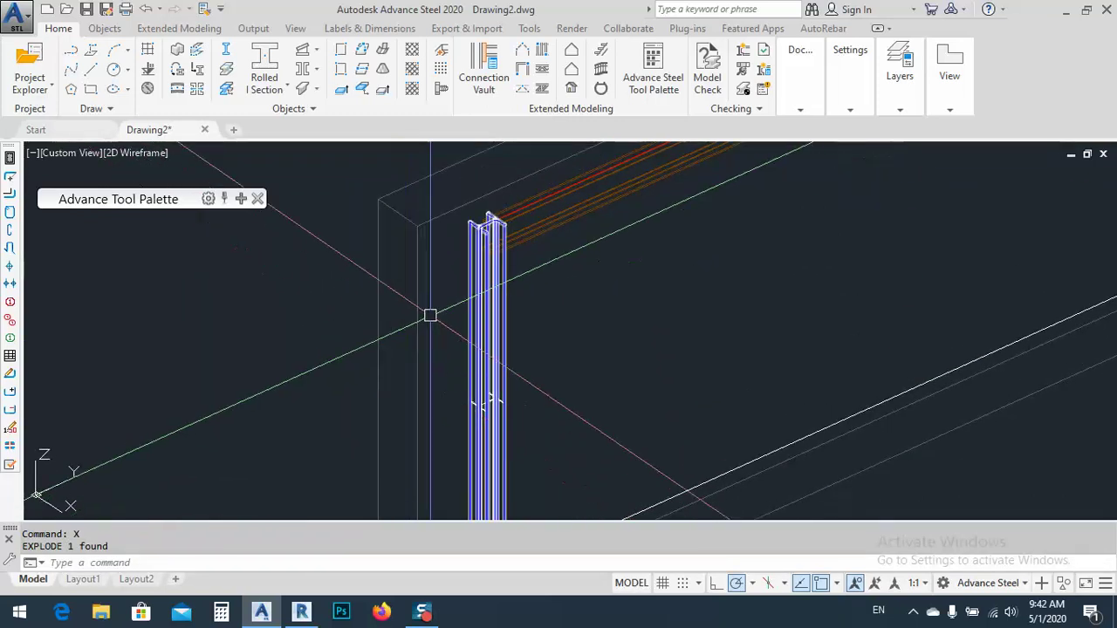
pyautogui.scroll(6, 462, 397)
pyautogui.scroll(-1, 463, 391)
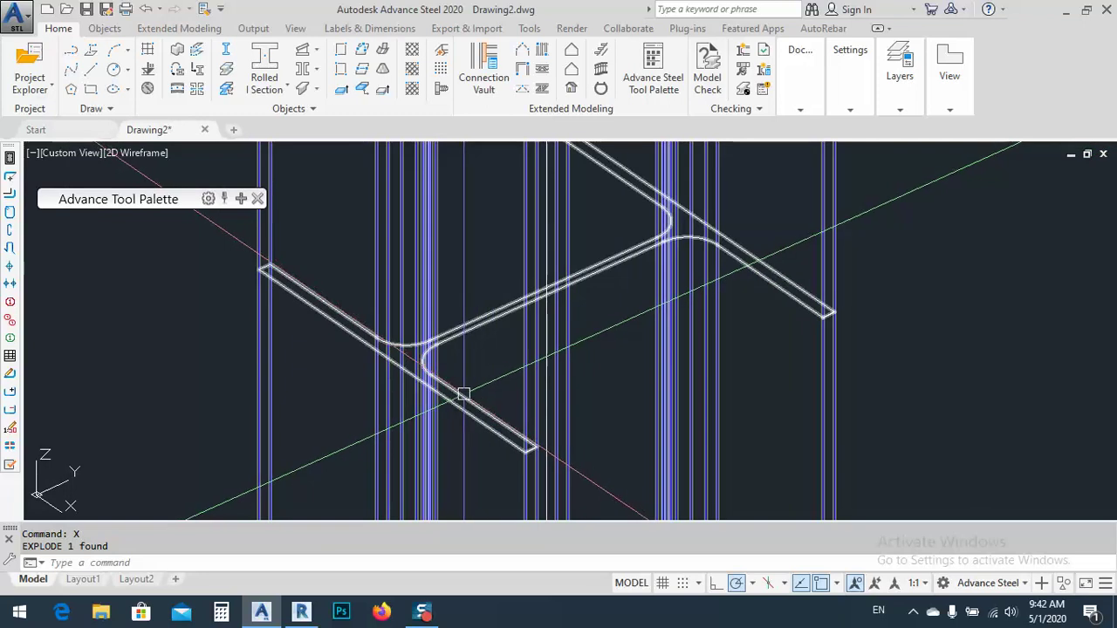
pyautogui.click(436, 364)
pyautogui.scroll(-5, 385, 326)
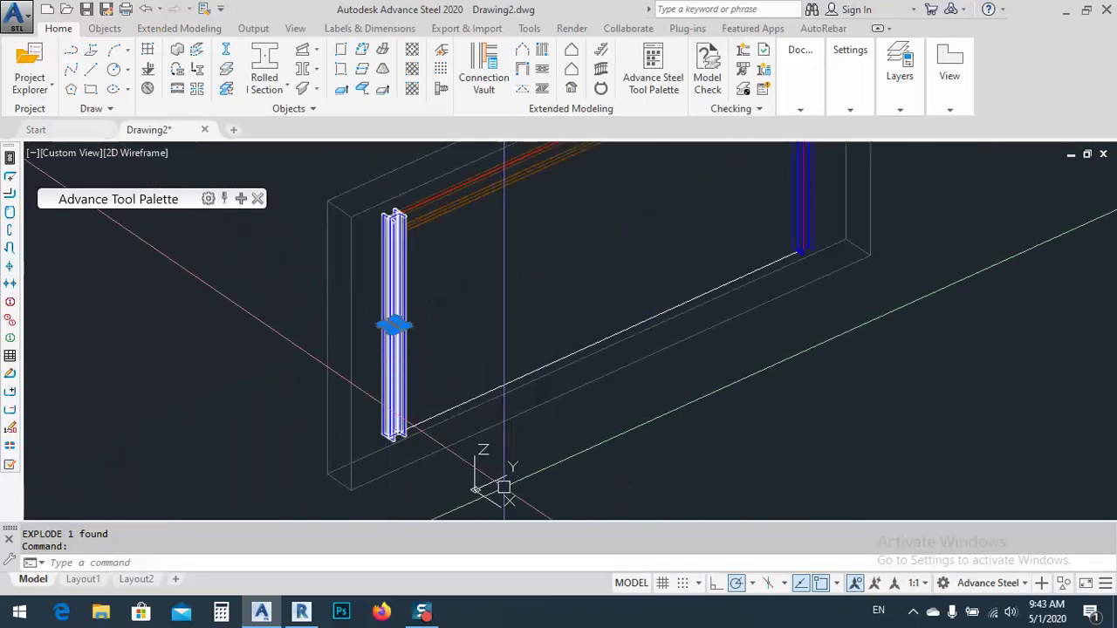
pyautogui.write('m')
pyautogui.press('Return')
pyautogui.click(541, 449)
pyautogui.moveTo(760, 418); pyautogui.dragTo(515, 319, button='middle')
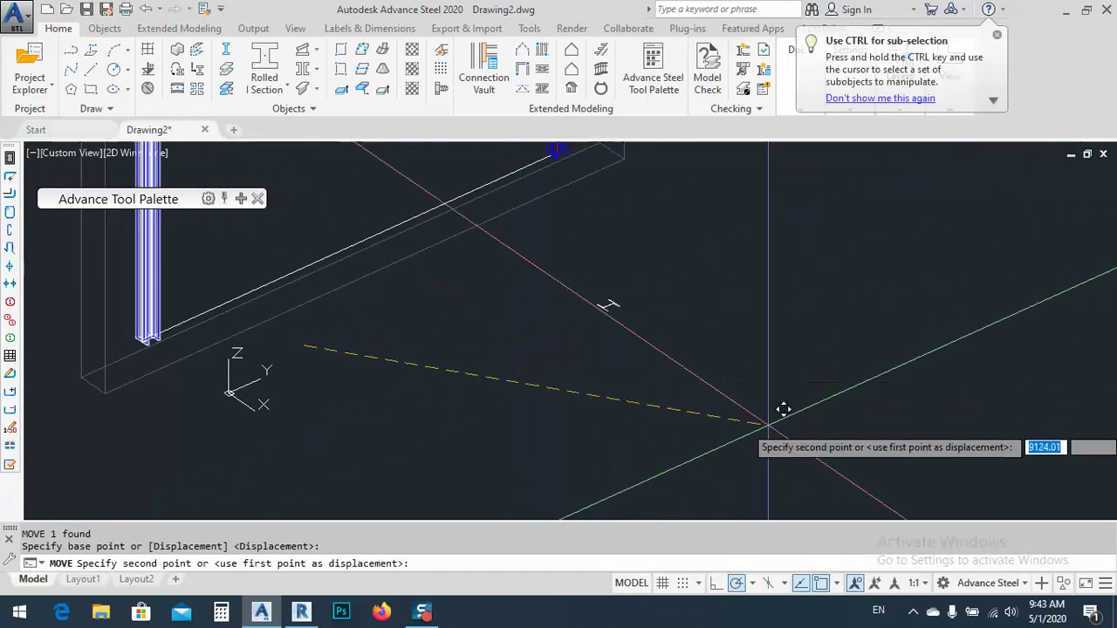
pyautogui.click(643, 436)
pyautogui.moveTo(616, 317); pyautogui.dragTo(720, 341, button='middle')
pyautogui.scroll(2, 760, 398)
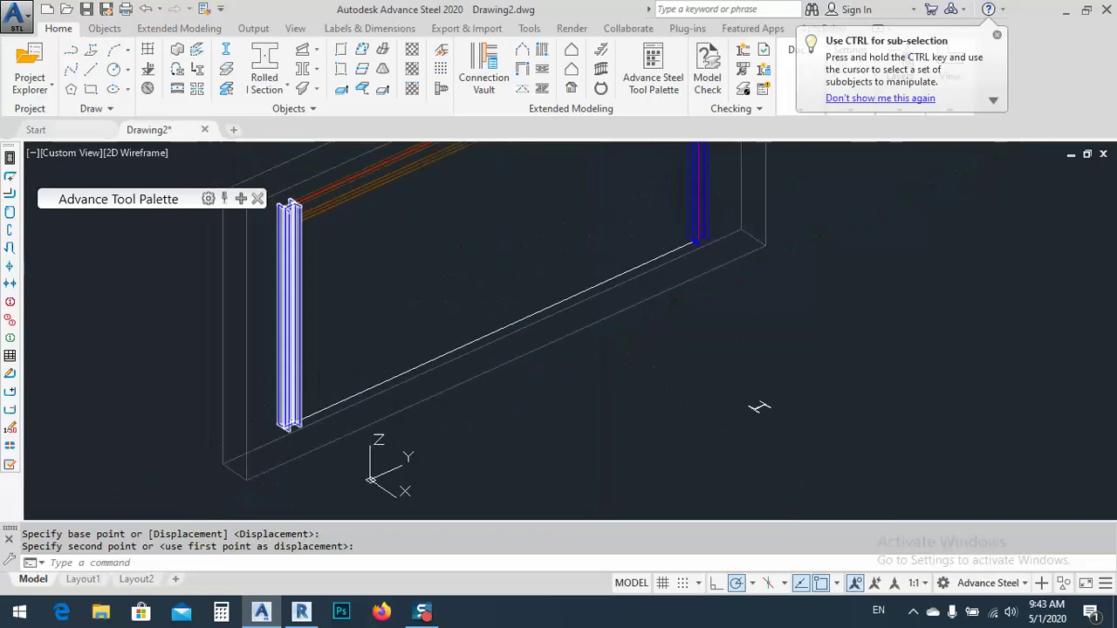
# Step: Insert a clip cross section at about midspan of the top beam, without additional insertion points
pyautogui.scroll(3, 756, 402)
pyautogui.scroll(-5, 762, 411)
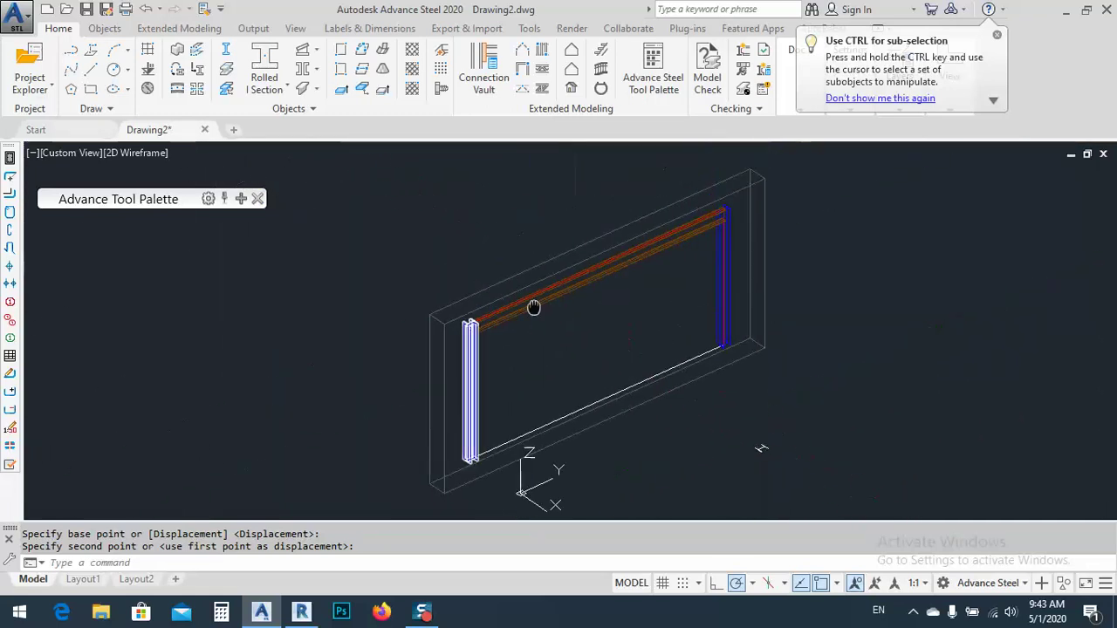
pyautogui.scroll(3, 524, 288)
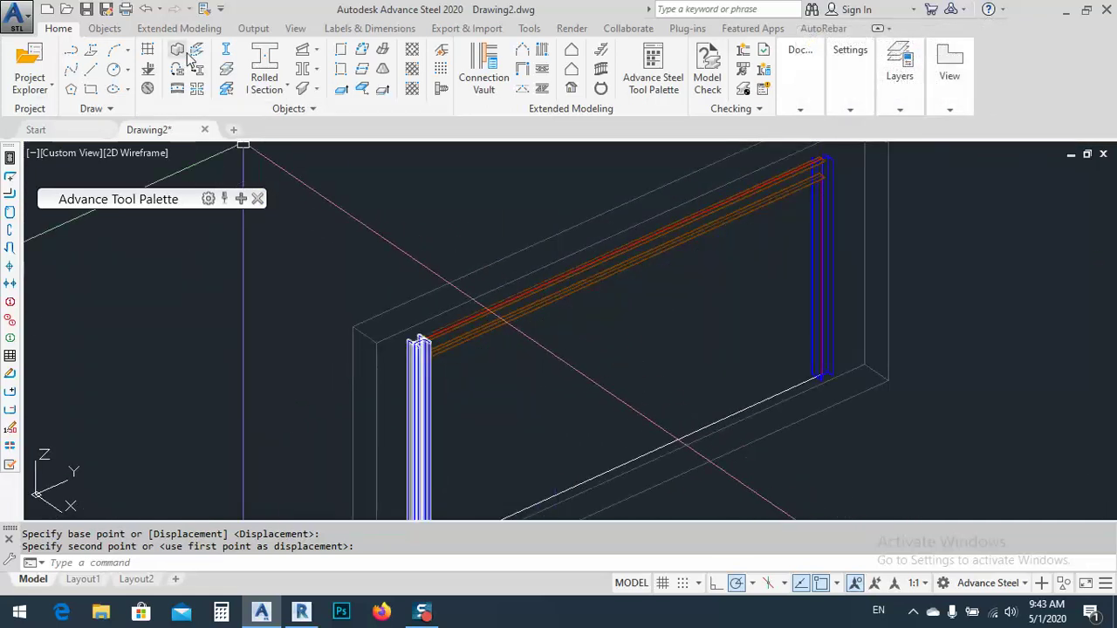
pyautogui.click(228, 54)
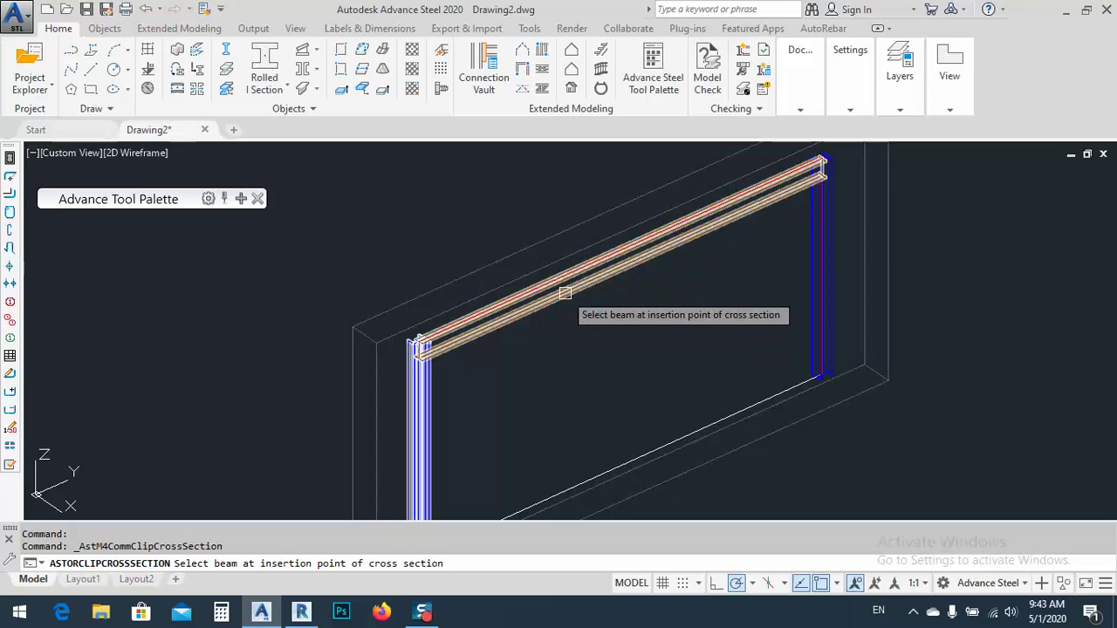
pyautogui.click(603, 265)
pyautogui.press('Return')
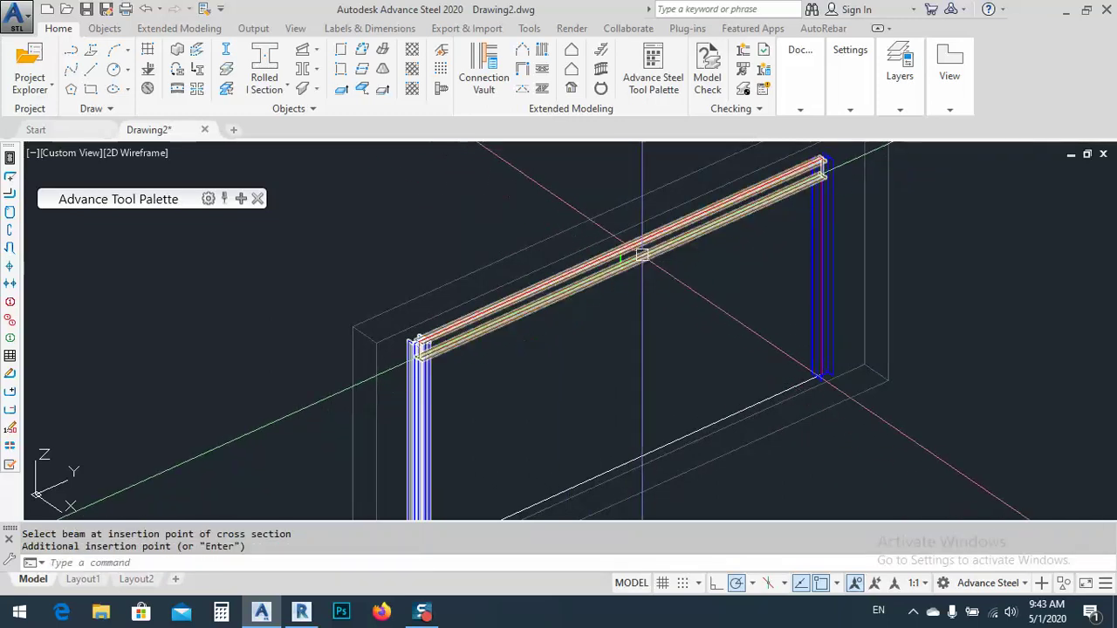
pyautogui.press('Return')
pyautogui.press('Escape')
# Step: Explode the cross section inserted on the top beam
pyautogui.scroll(5, 621, 247)
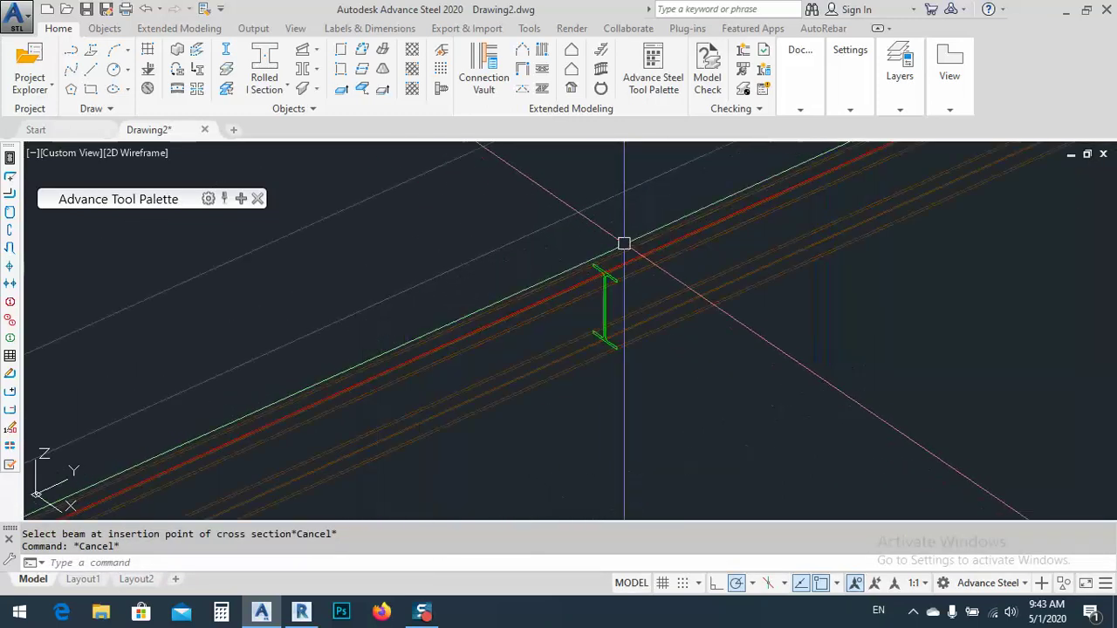
pyautogui.click(606, 274)
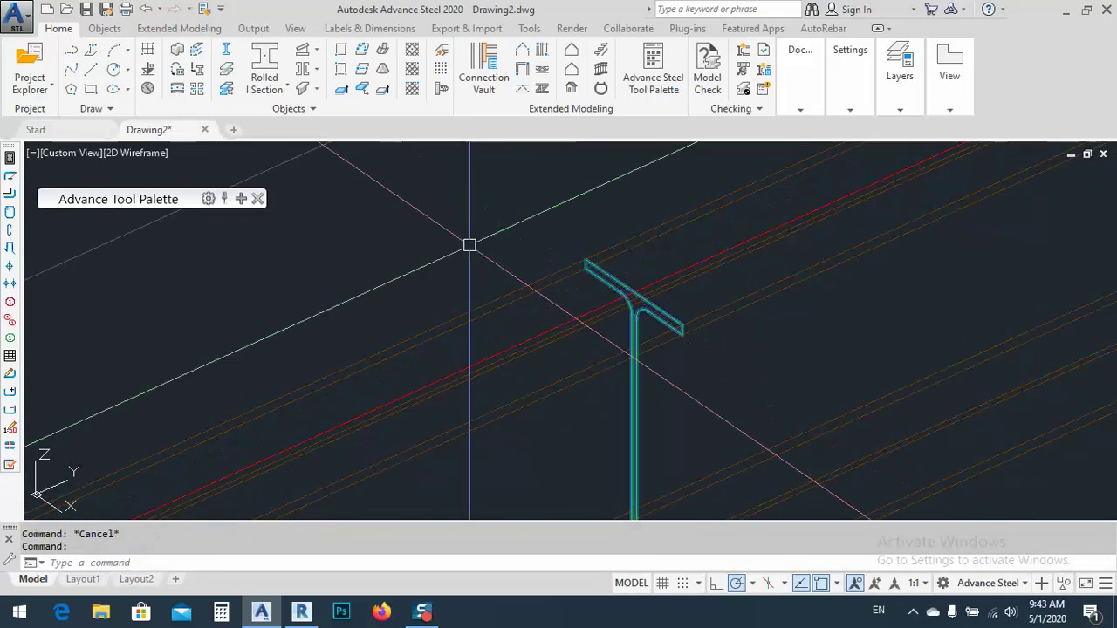
pyautogui.write('x')
pyautogui.press('Return')
pyautogui.scroll(-3, 469, 221)
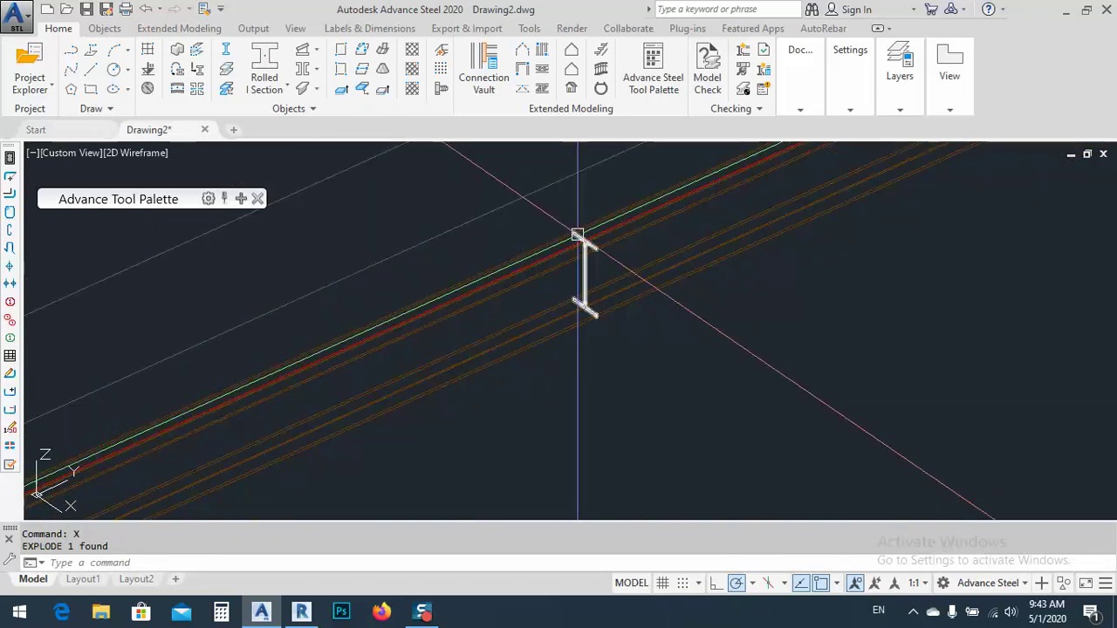
# Step: Move the exploded beam cross-section outline out of the frame, placing it beside the column outline
pyautogui.scroll(3, 573, 229)
pyautogui.click(572, 234)
pyautogui.scroll(-4, 500, 220)
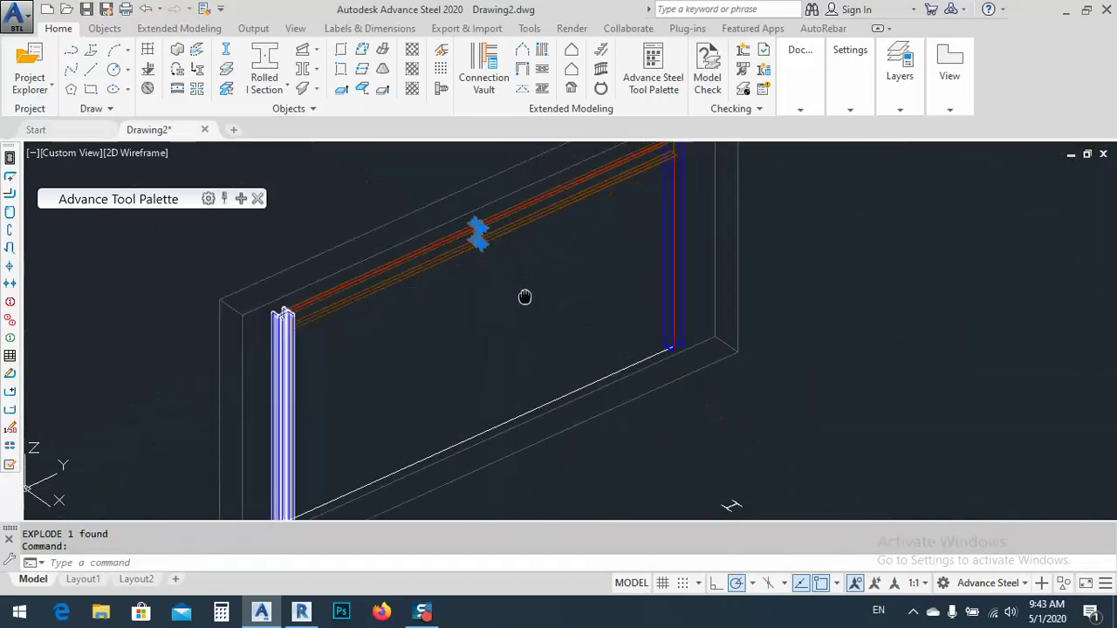
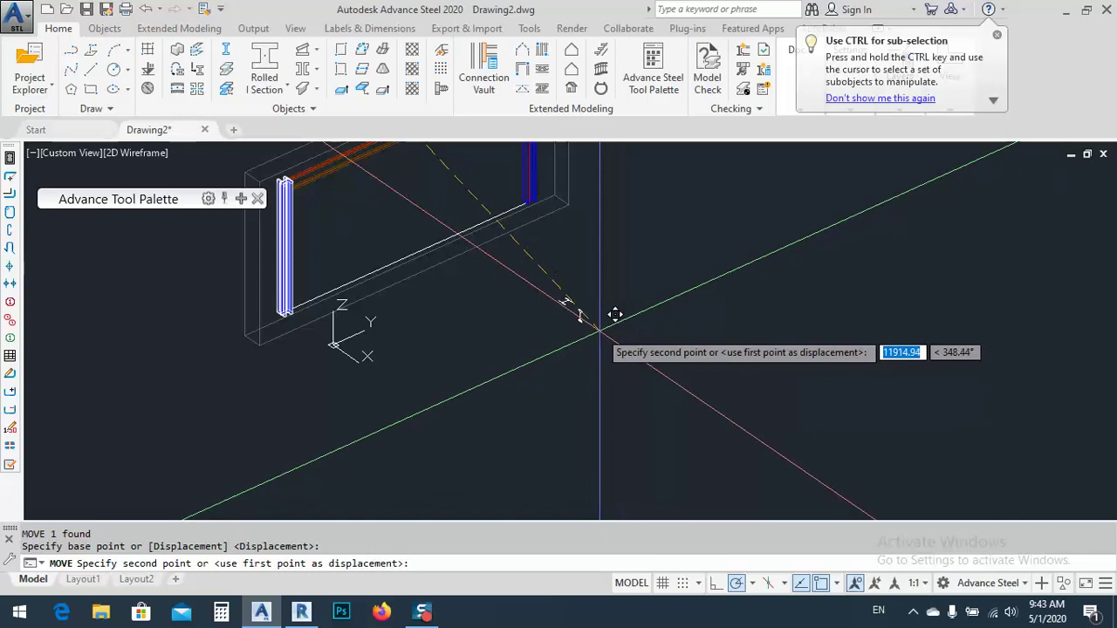
pyautogui.click(622, 328)
pyautogui.scroll(2, 611, 320)
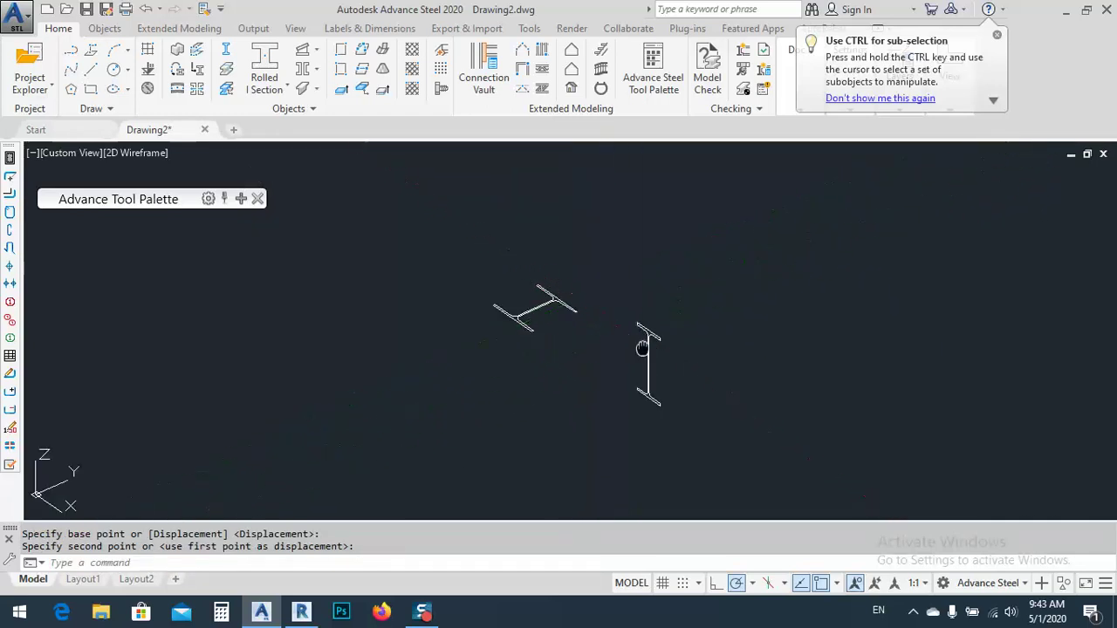
pyautogui.moveTo(643, 344); pyautogui.dragTo(599, 337, button='middle')
pyautogui.moveTo(506, 337); pyautogui.dragTo(517, 324, button='middle')
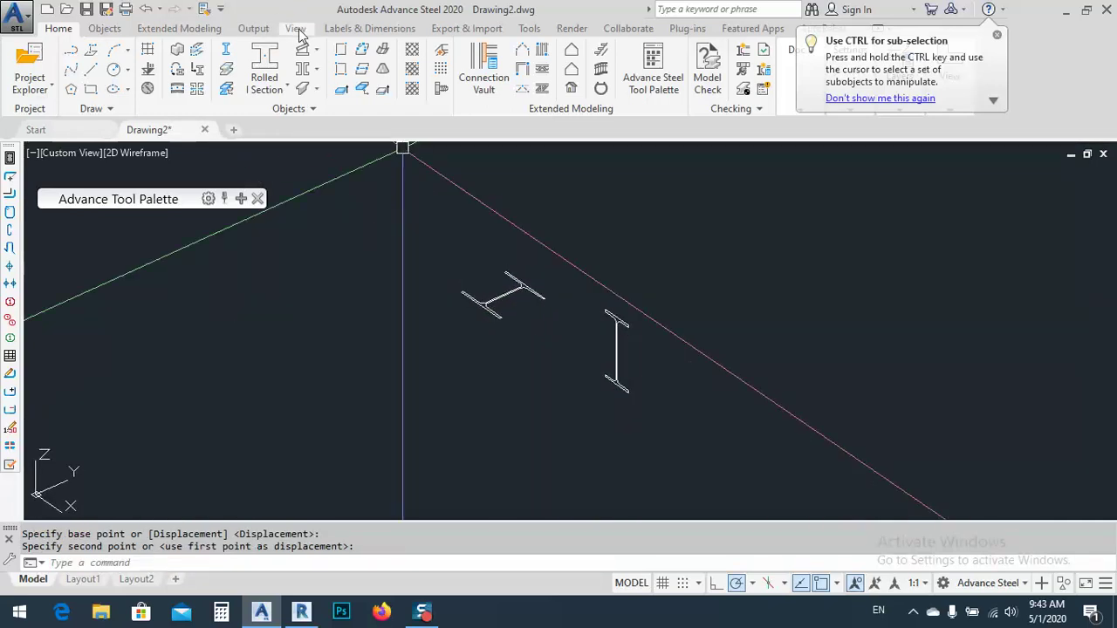
# Step: Turn on the ViewCube in the frame drawing, keeping both section outlines in view
pyautogui.click(297, 29)
pyautogui.click(50, 69)
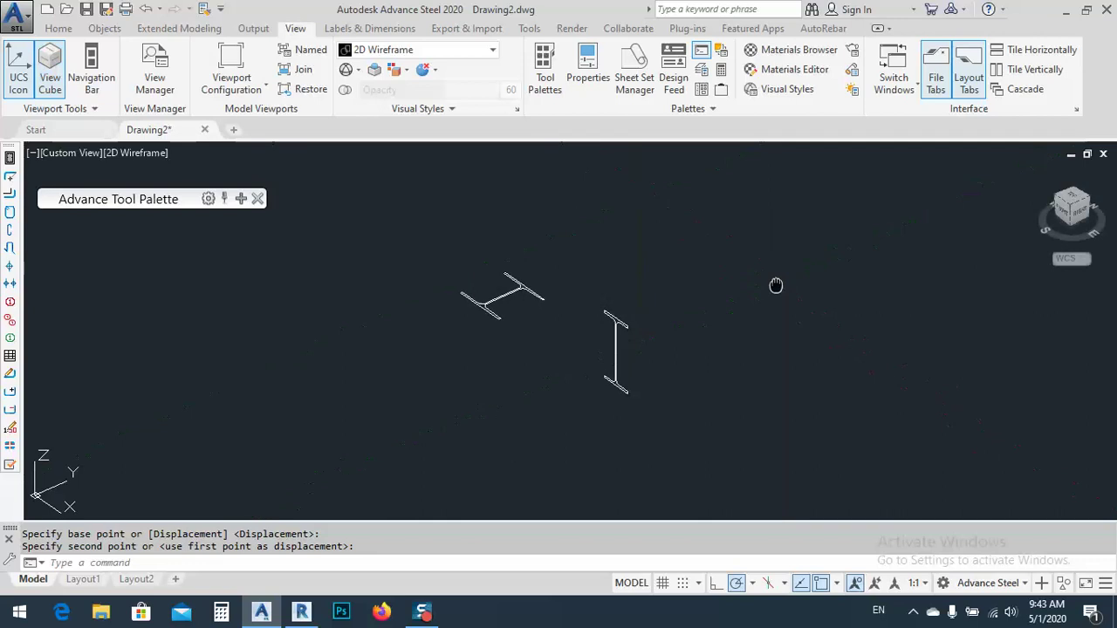
pyautogui.moveTo(776, 285); pyautogui.dragTo(774, 301, button='middle')
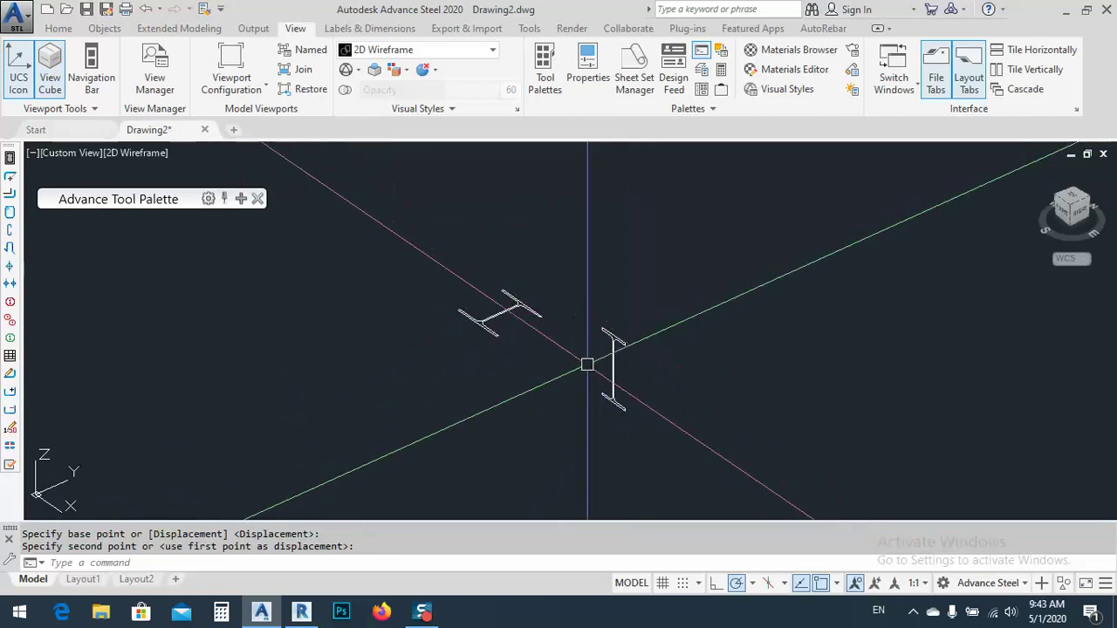
pyautogui.moveTo(611, 341); pyautogui.dragTo(585, 315, button='middle')
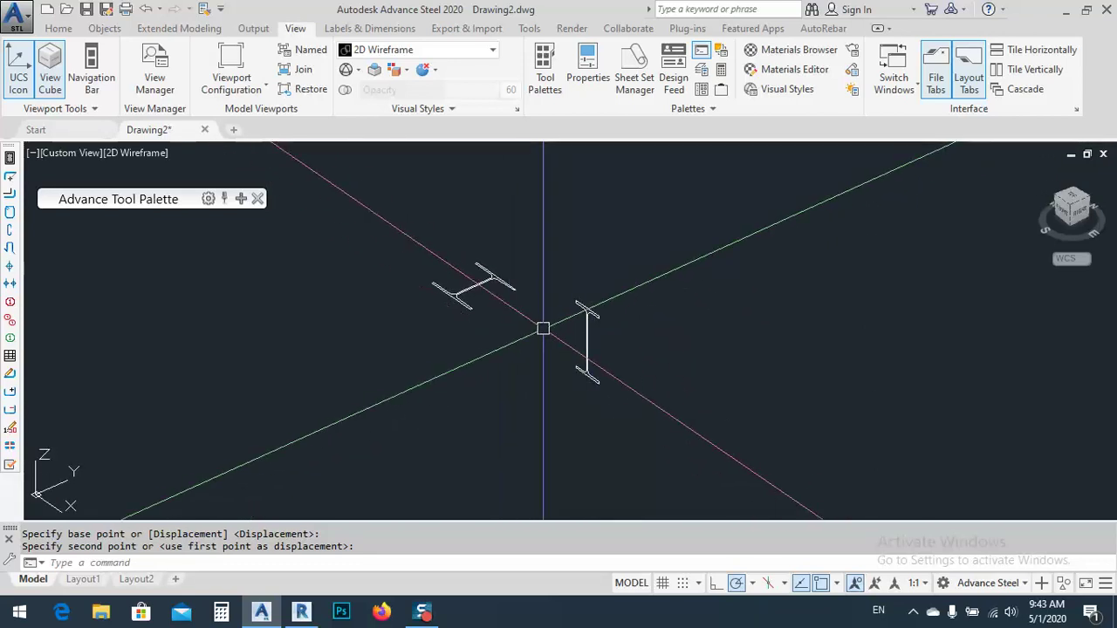
# Step: Copy the column and beam section outlines together and paste them into a new drawing
pyautogui.press('Escape')
pyautogui.click(835, 162)
pyautogui.click(364, 449)
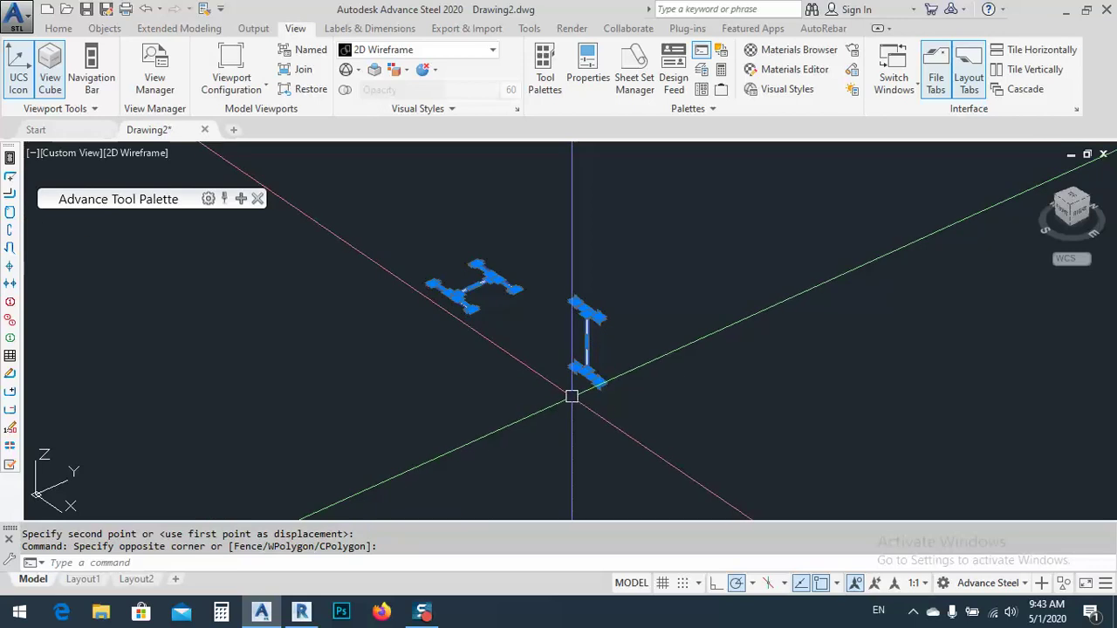
pyautogui.hotkey('ctrl', 'c')
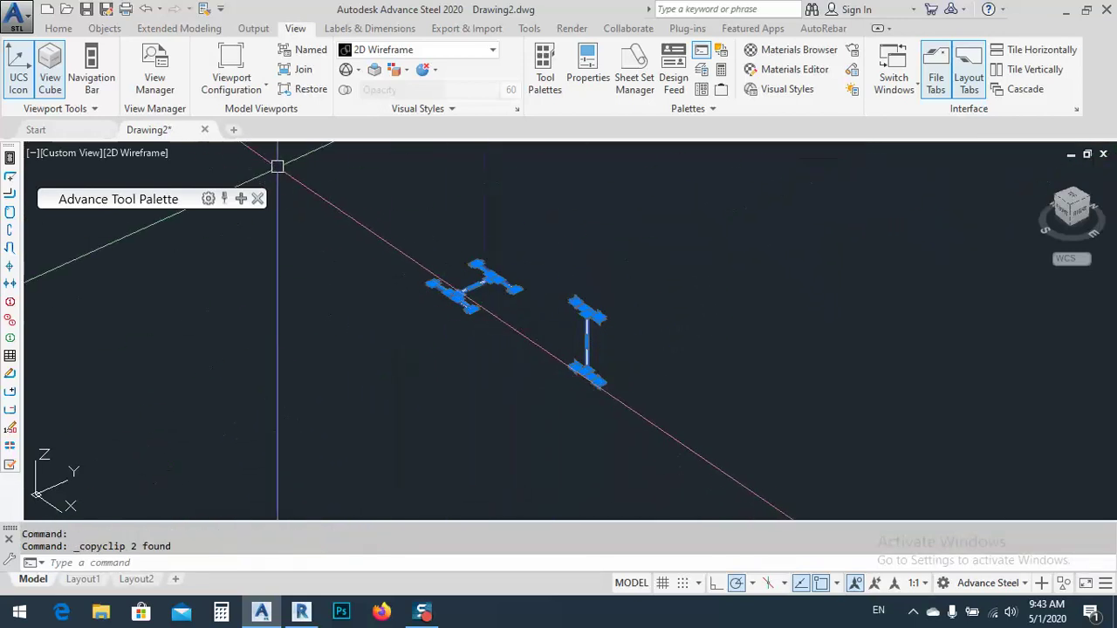
pyautogui.click(233, 129)
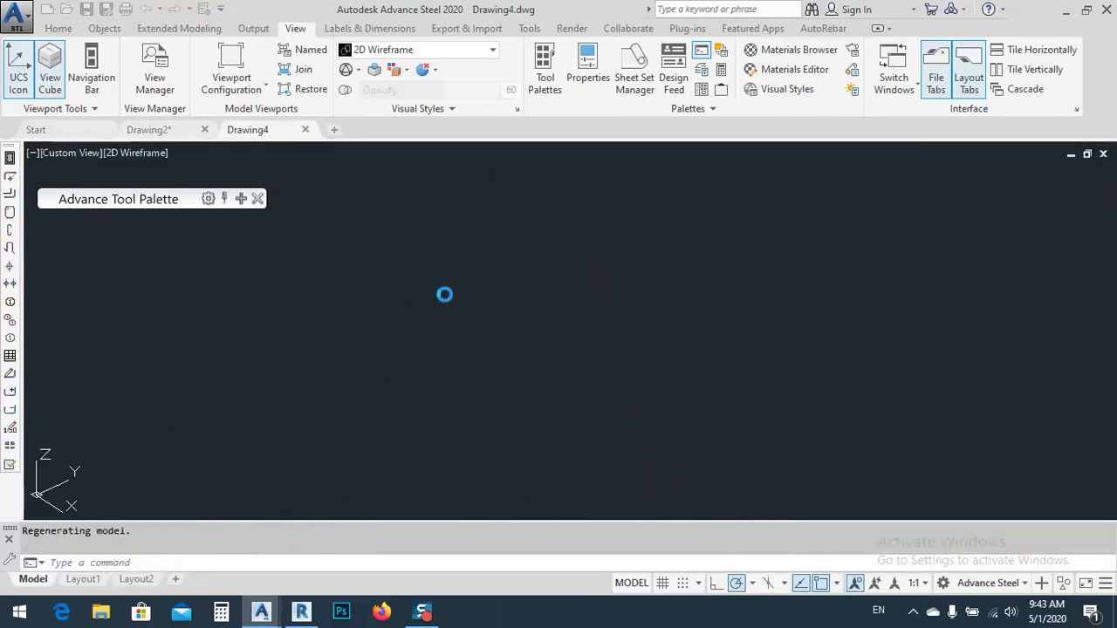
pyautogui.hotkey('ctrl', 'v')
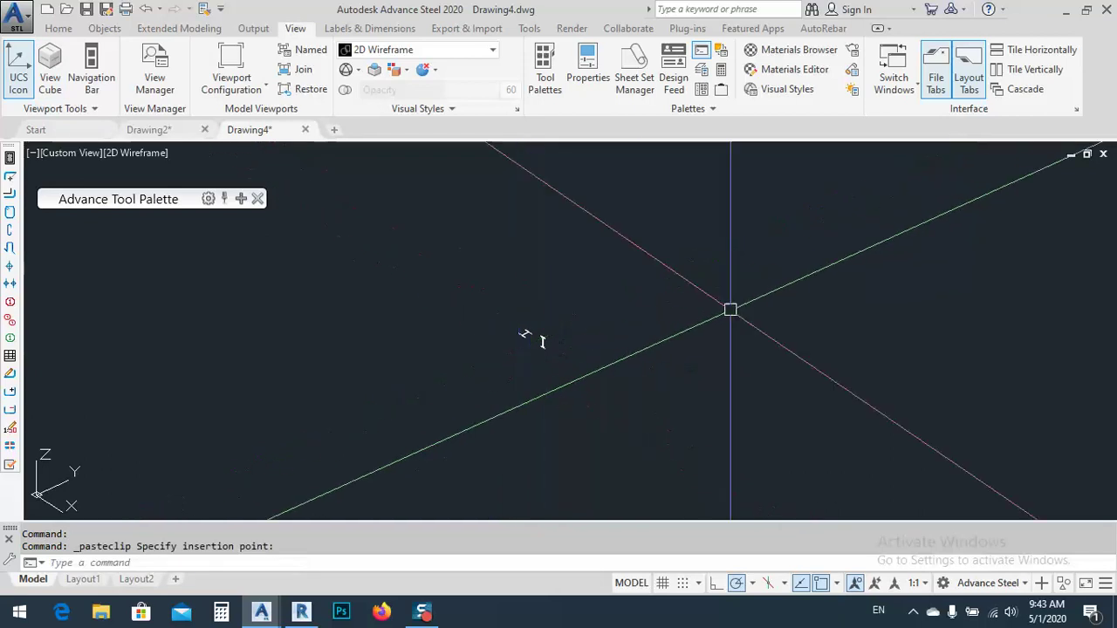
# Step: Turn on the ViewCube in the new drawing and, in the Top view, move the beam outline close to the column outline
pyautogui.click(52, 71)
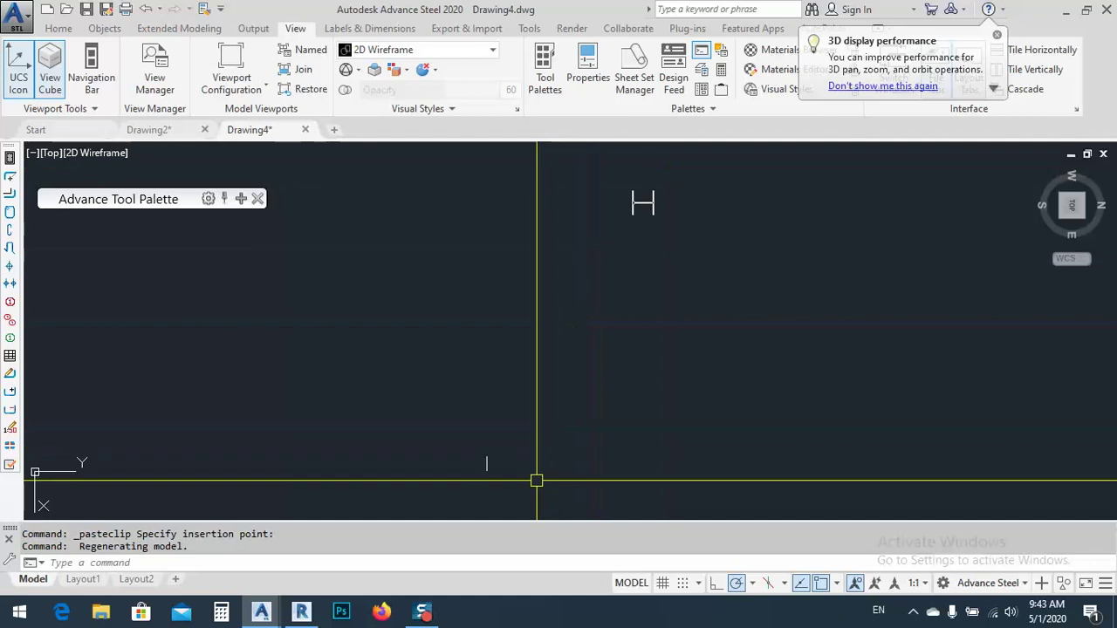
pyautogui.click(524, 441)
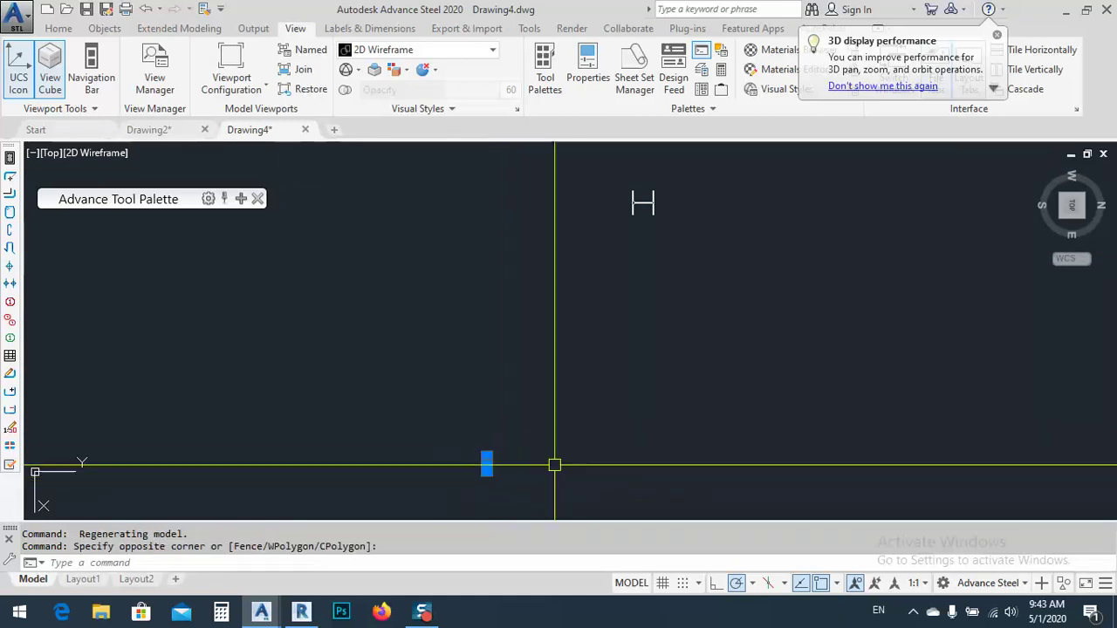
pyautogui.click(546, 480)
pyautogui.write('m')
pyautogui.press('Return')
pyautogui.click(553, 480)
pyautogui.click(710, 255)
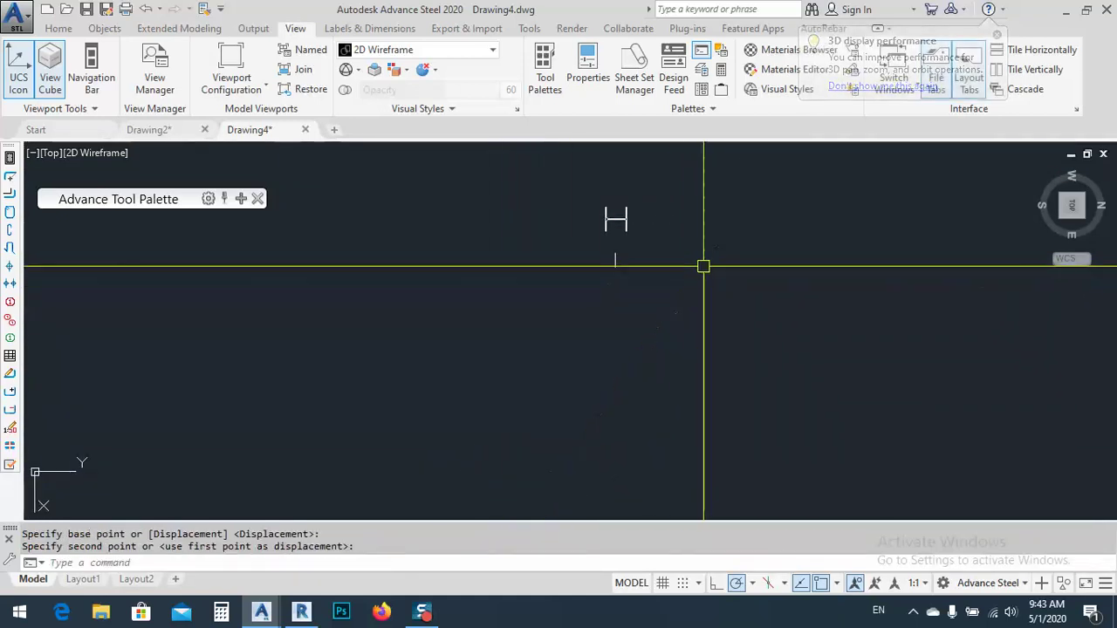
# Step: Select the beam outline and shift it slightly sideways in the Right view
pyautogui.scroll(5, 637, 249)
pyautogui.click(627, 233)
pyautogui.click(481, 367)
pyautogui.moveTo(567, 396); pyautogui.dragTo(524, 473, button='middle')
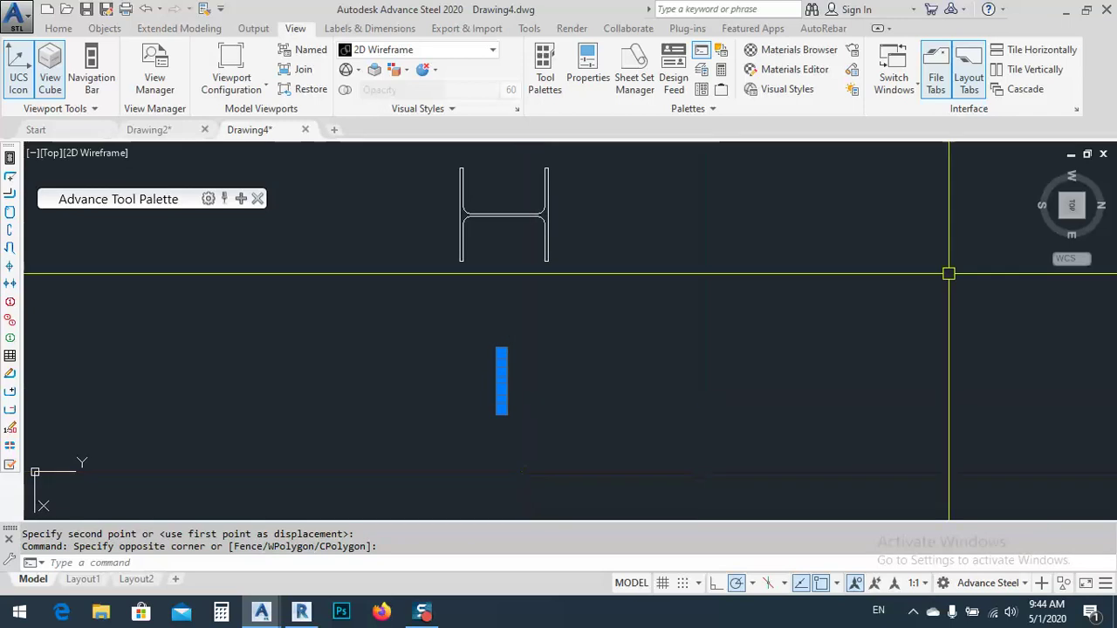
pyautogui.click(1073, 229)
pyautogui.click(1074, 230)
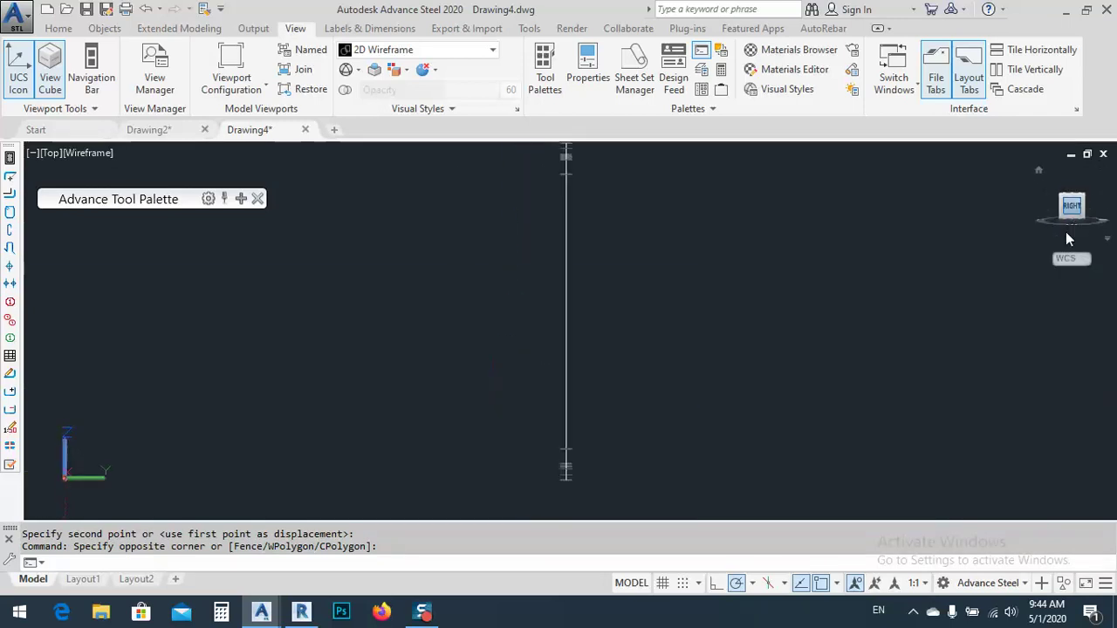
pyautogui.write('m')
pyautogui.press('Return')
pyautogui.click(712, 362)
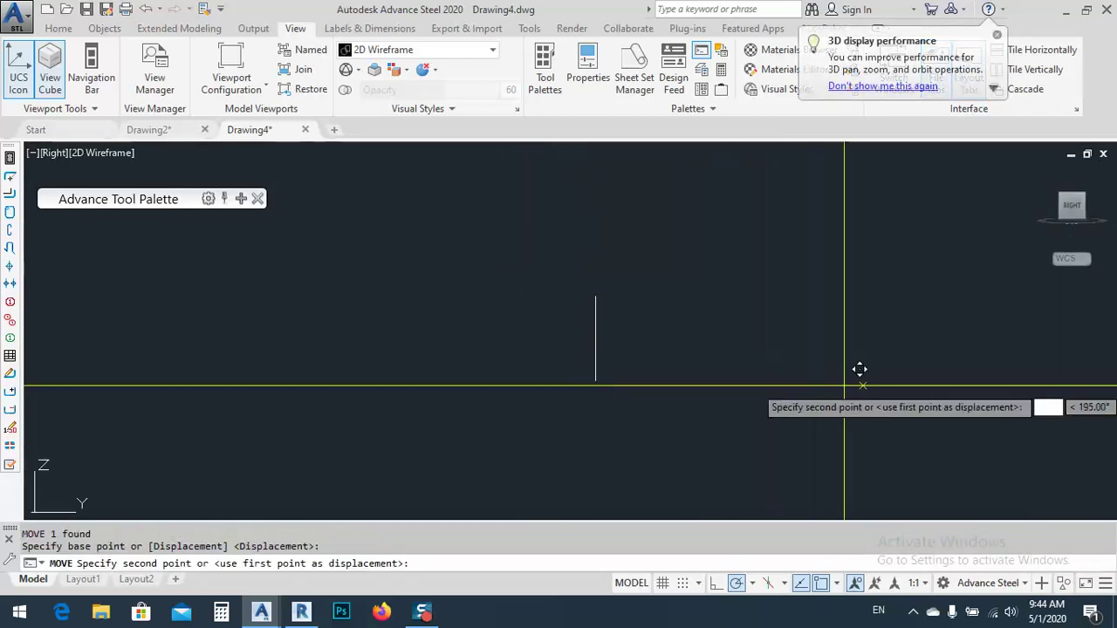
pyautogui.click(689, 381)
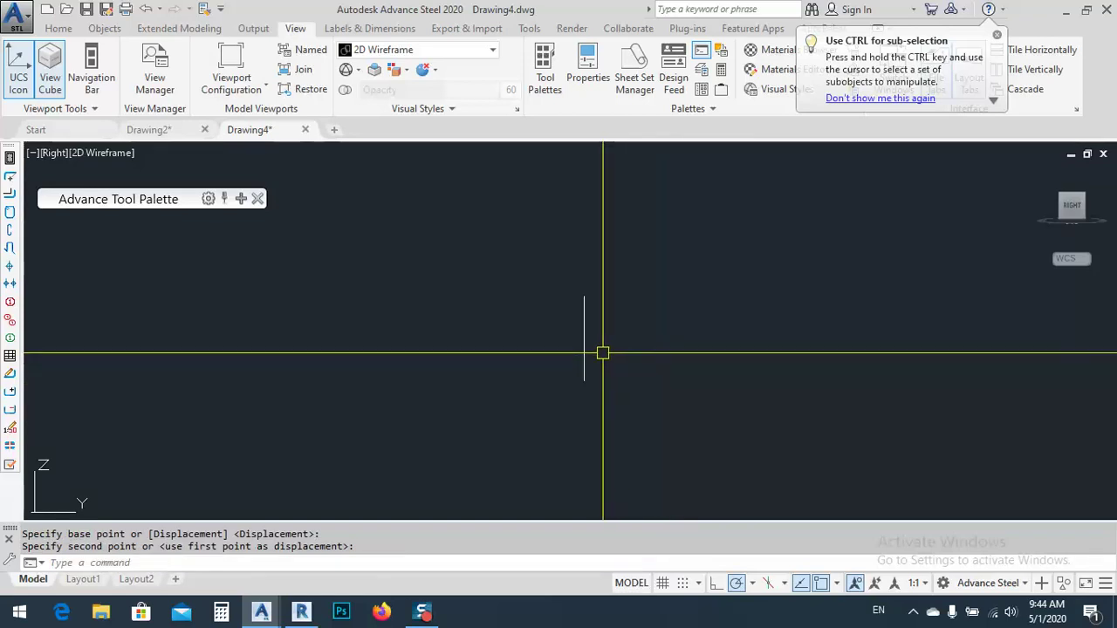
# Step: Return to the Right view and align the UCS with the current view
pyautogui.moveTo(600, 349)
pyautogui.keyDown('shift'); pyautogui.mouseDown(button='middle')
pyautogui.moveTo(640, 446)
pyautogui.moveTo(588, 364)
pyautogui.mouseUp(button='middle'); pyautogui.keyUp('shift')
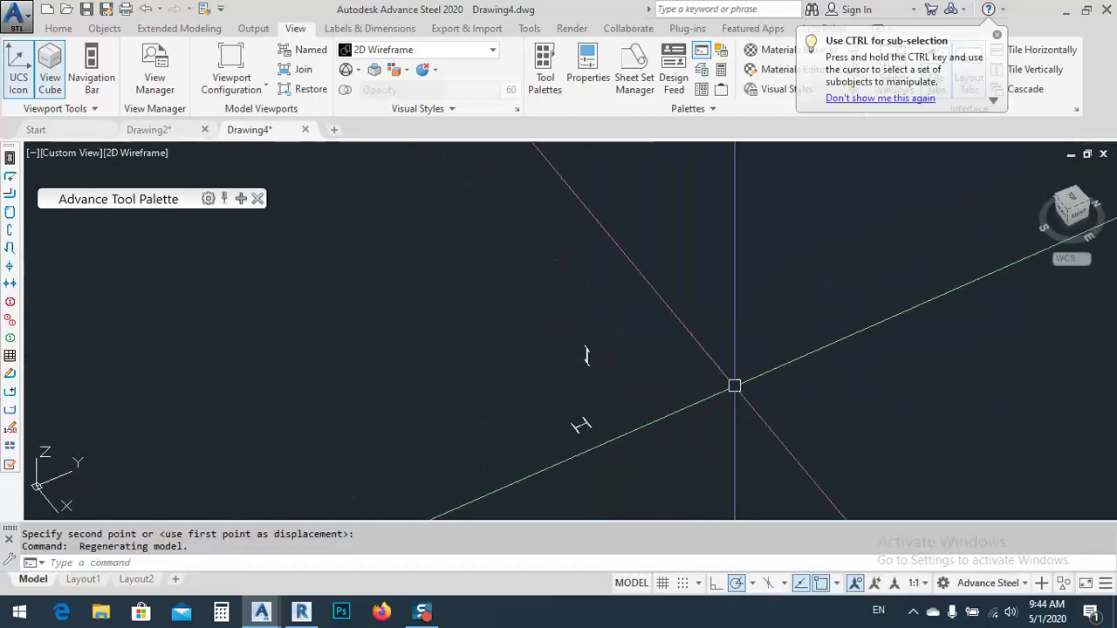
pyautogui.click(1079, 217)
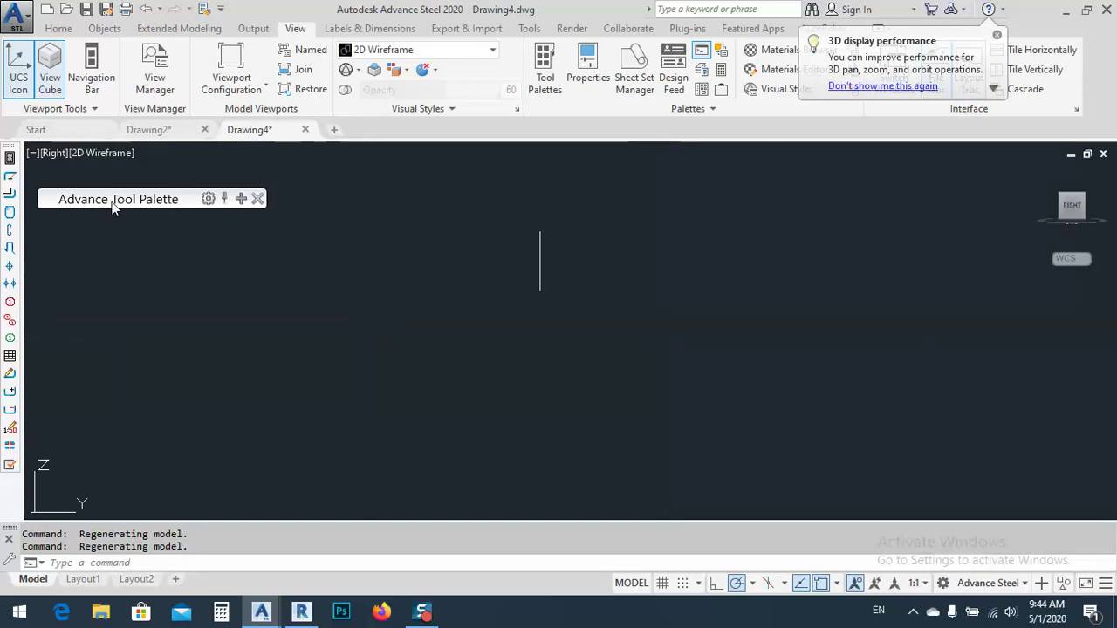
pyautogui.moveTo(244, 202)
pyautogui.click(192, 243)
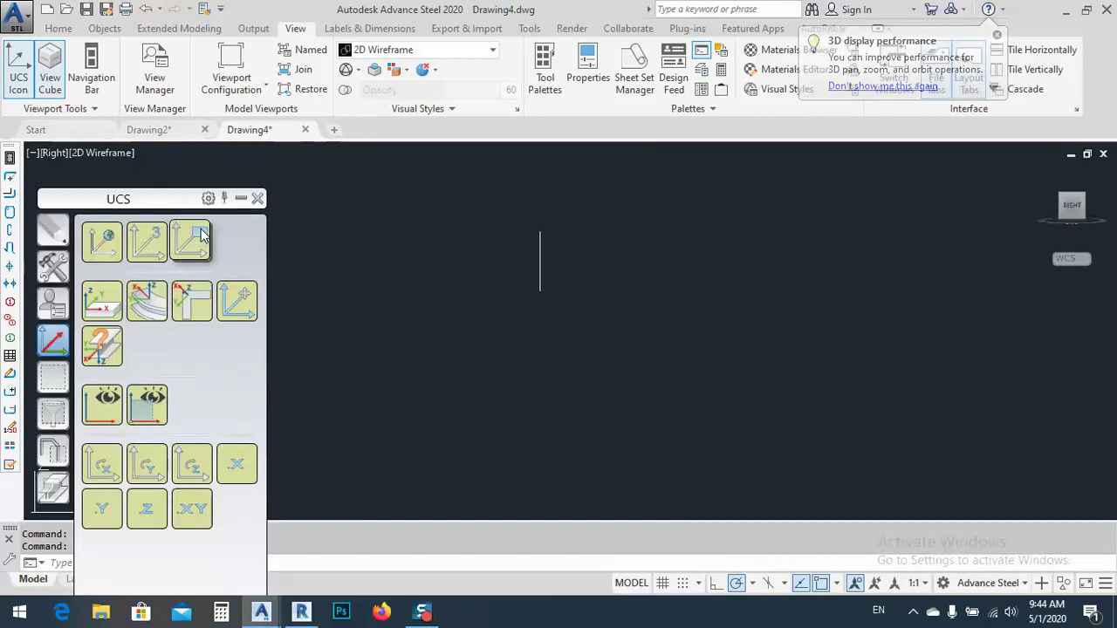
pyautogui.click(576, 196)
pyautogui.click(486, 384)
pyautogui.moveTo(486, 384); pyautogui.dragTo(486, 407, button='middle')
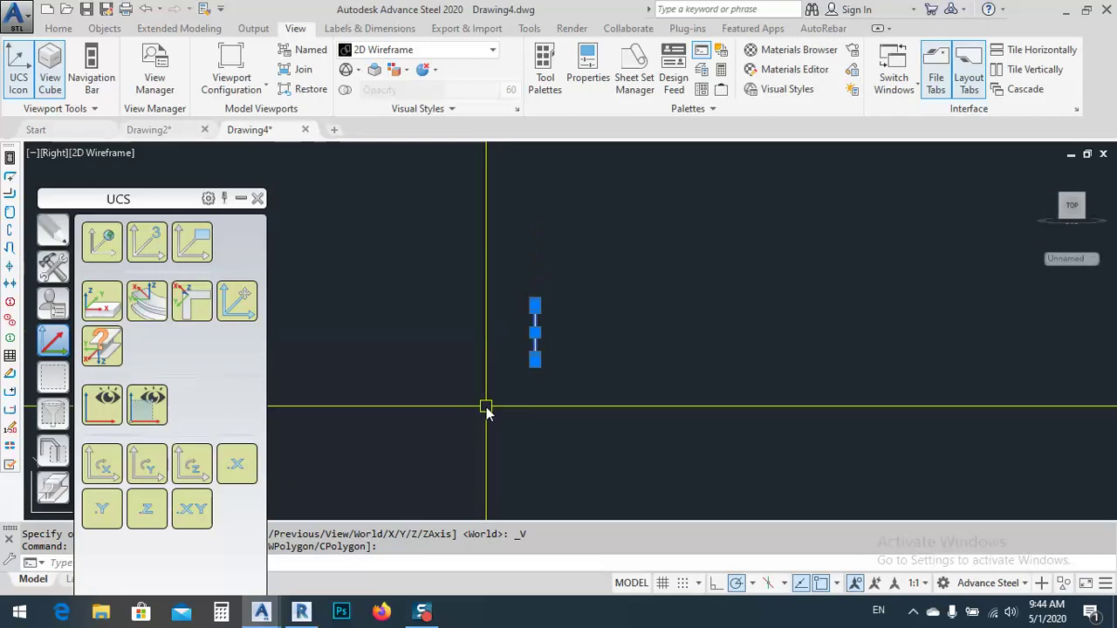
pyautogui.press('Return')
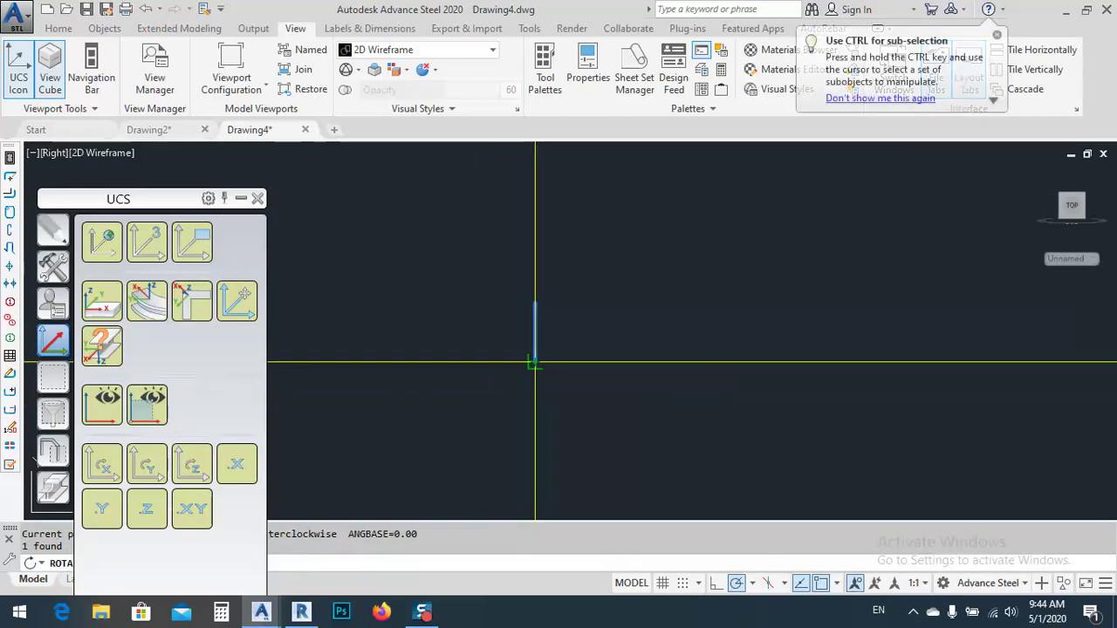
# Step: Restore the World UCS and 3D-rotate the upright beam outline about its horizontal axis so it lies flat like the column outline
pyautogui.click(96, 260)
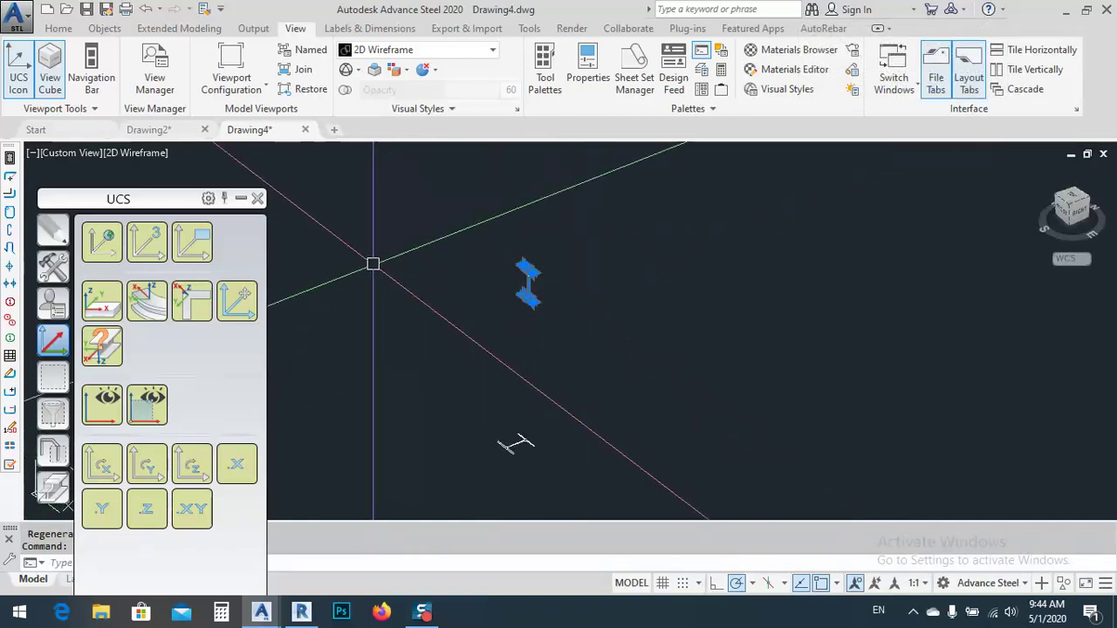
pyautogui.write('3D')
pyautogui.press('Return')
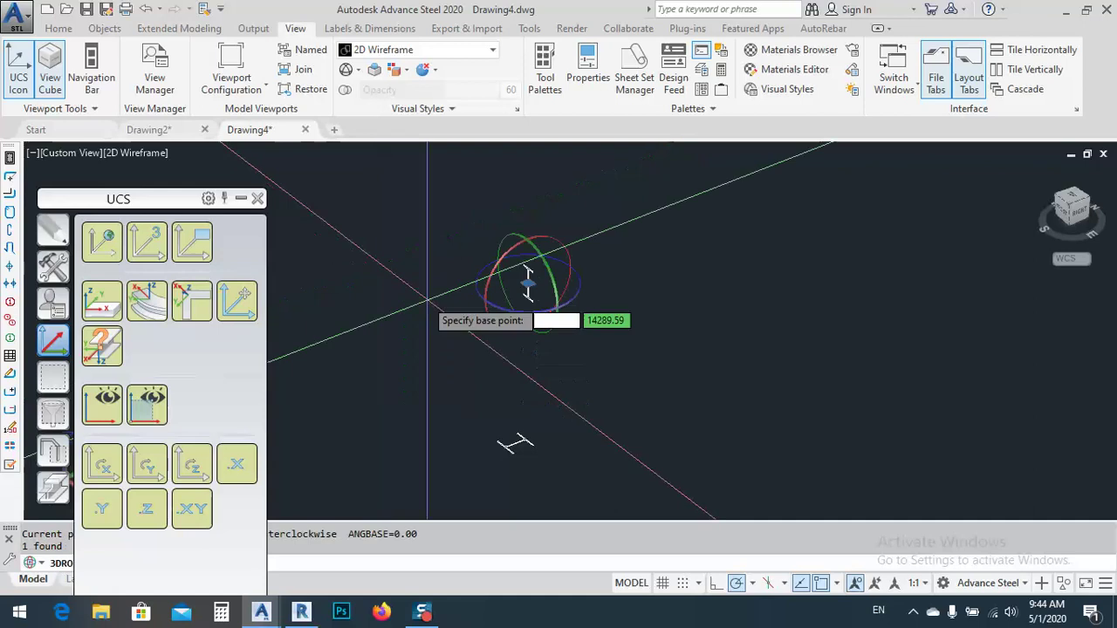
pyautogui.click(487, 292)
pyautogui.click(541, 237)
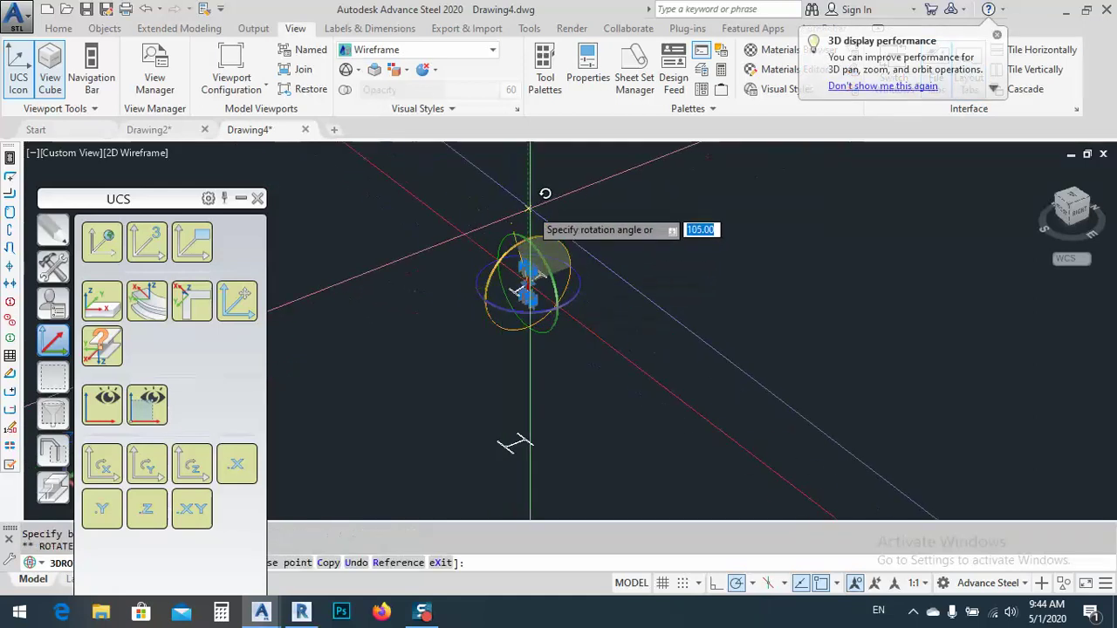
pyautogui.press('Return')
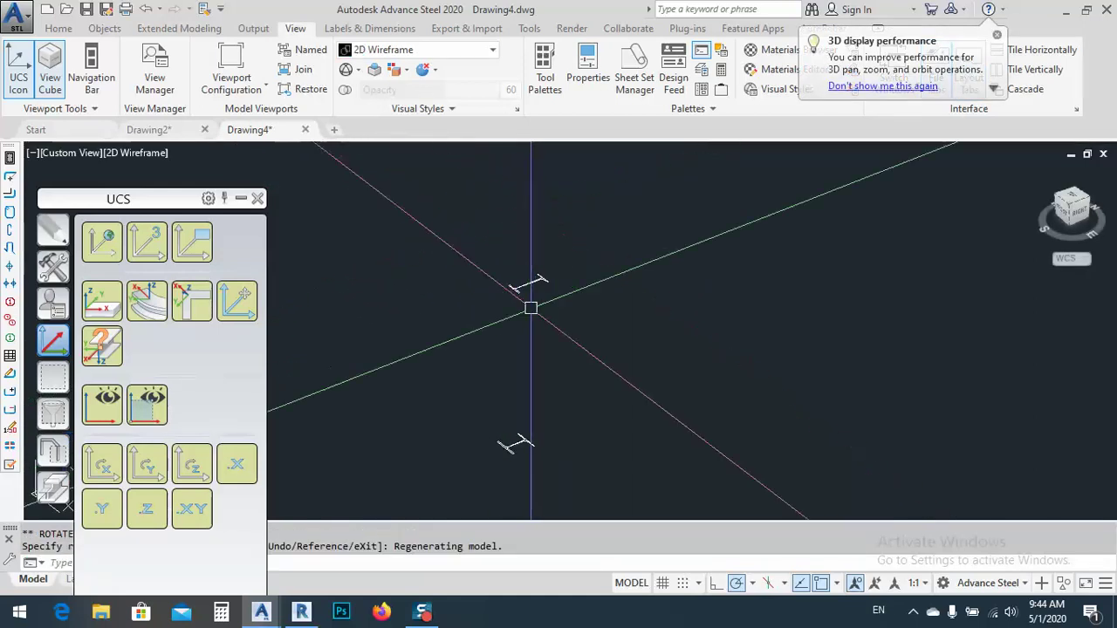
# Step: Move the rotated beam outline next to the column outline
pyautogui.click(531, 304)
pyautogui.moveTo(598, 278); pyautogui.dragTo(563, 229, button='middle')
pyautogui.write('m')
pyautogui.press('Return')
pyautogui.click(579, 203)
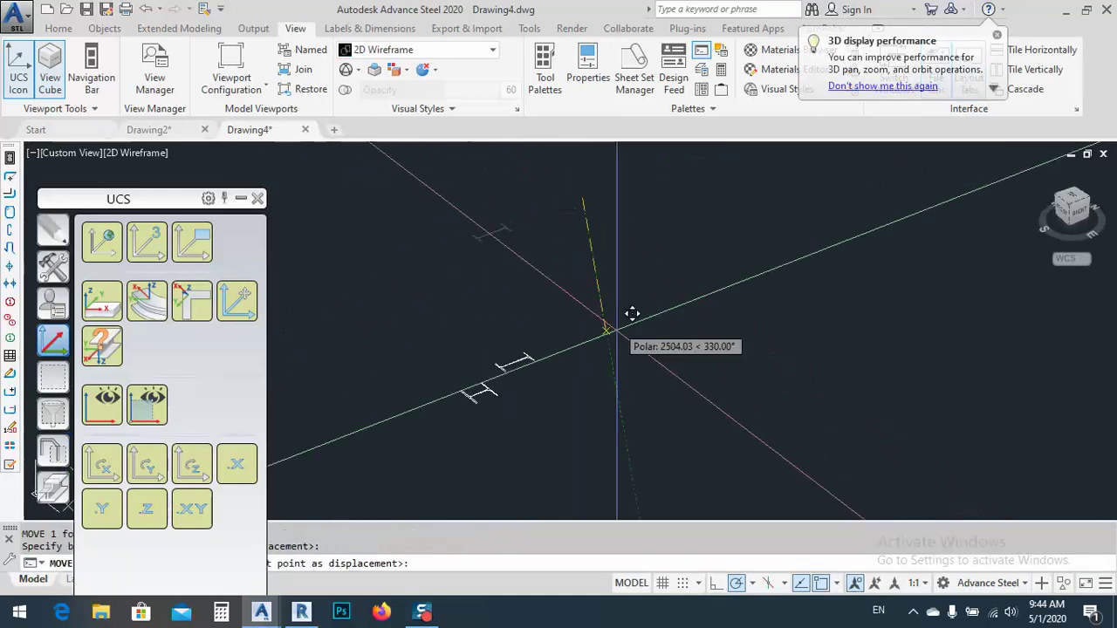
pyautogui.click(603, 362)
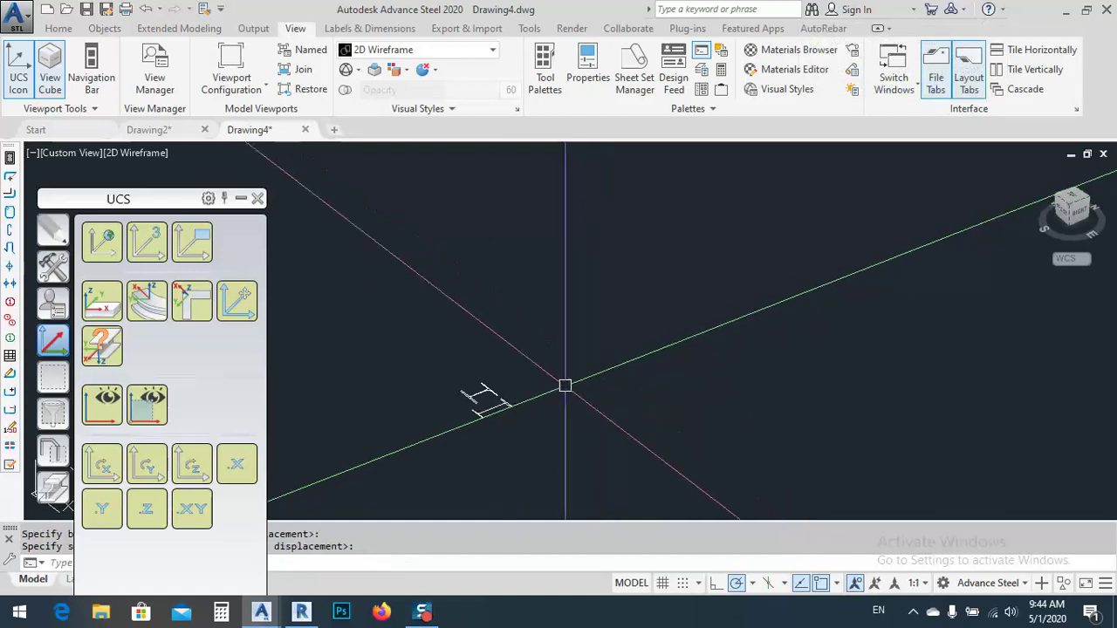
# Step: Set the Top view and save the drawing on the Desktop as sections
pyautogui.scroll(2, 567, 384)
pyautogui.moveTo(475, 404); pyautogui.dragTo(519, 348, button='middle')
pyautogui.click(1070, 199)
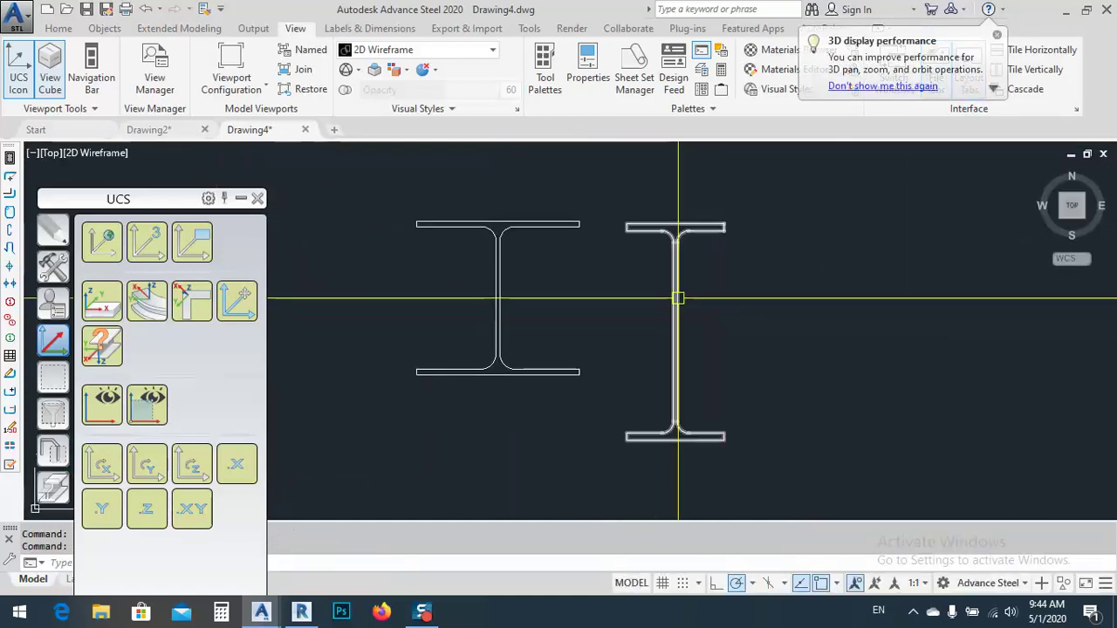
pyautogui.click(105, 10)
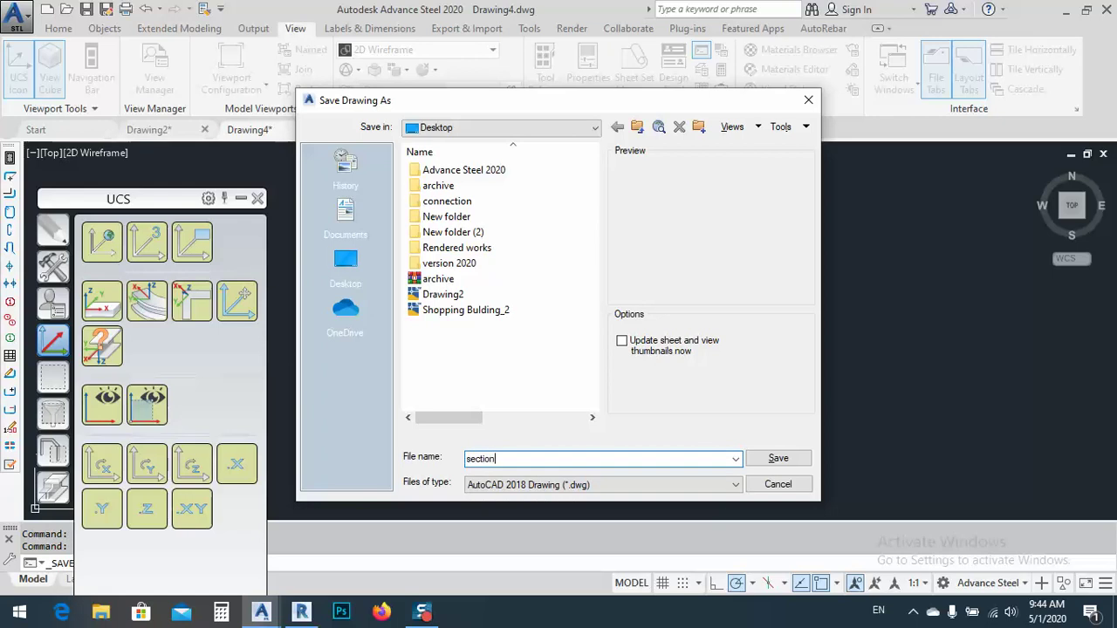
pyautogui.click(797, 462)
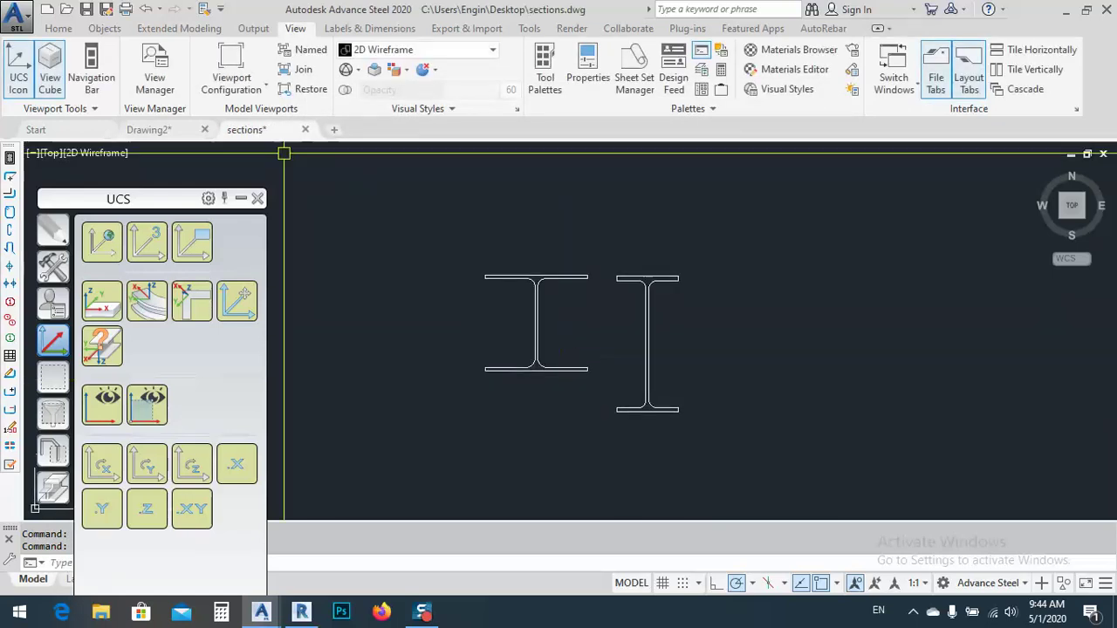
# Step: Switch to Revit and create a new family from the Metric Structural Column template in the English family templates folder
pyautogui.click(1071, 11)
pyautogui.click(21, 33)
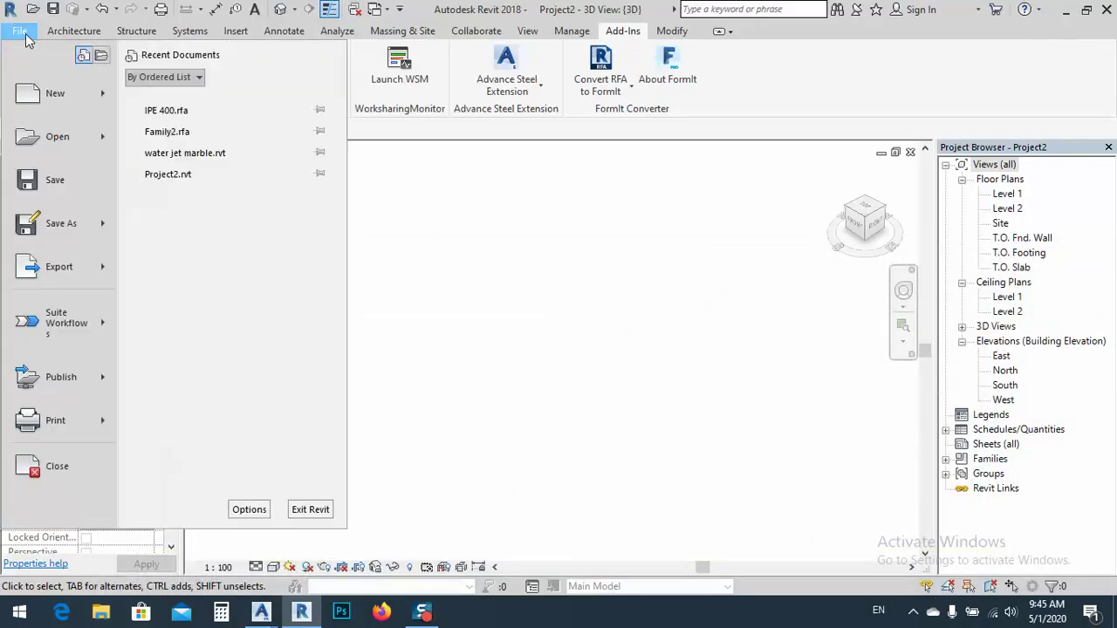
pyautogui.moveTo(79, 102)
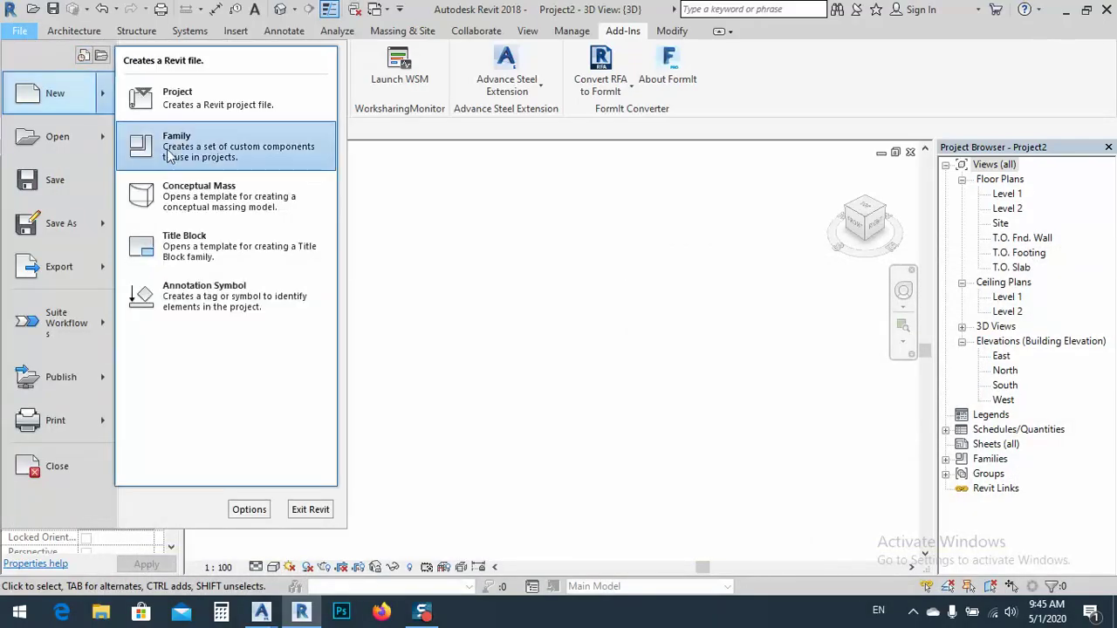
pyautogui.click(170, 148)
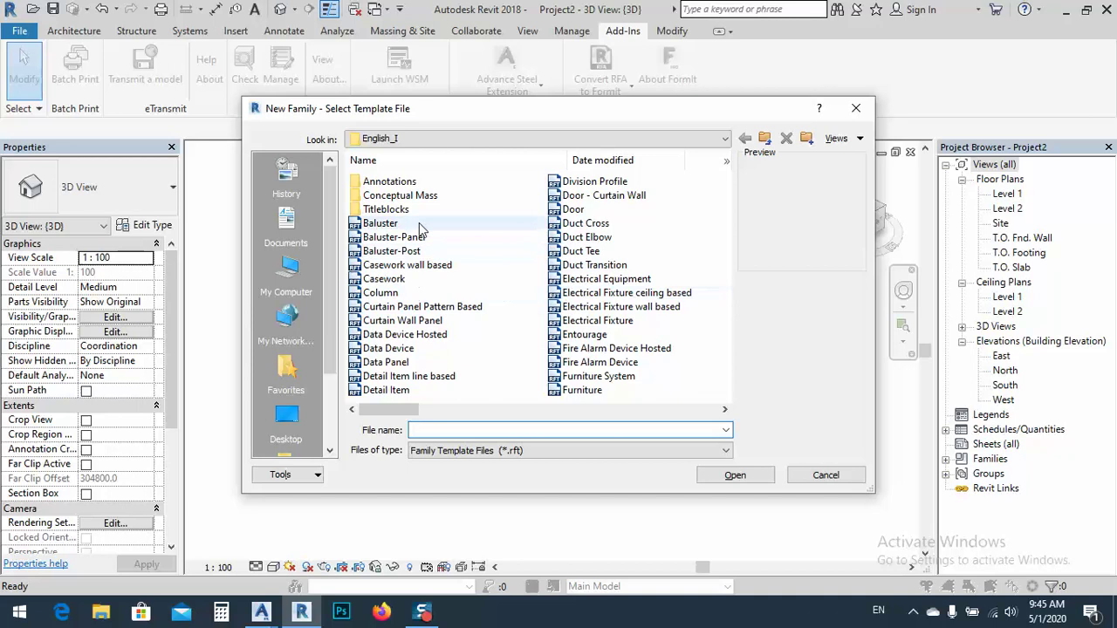
pyautogui.click(392, 142)
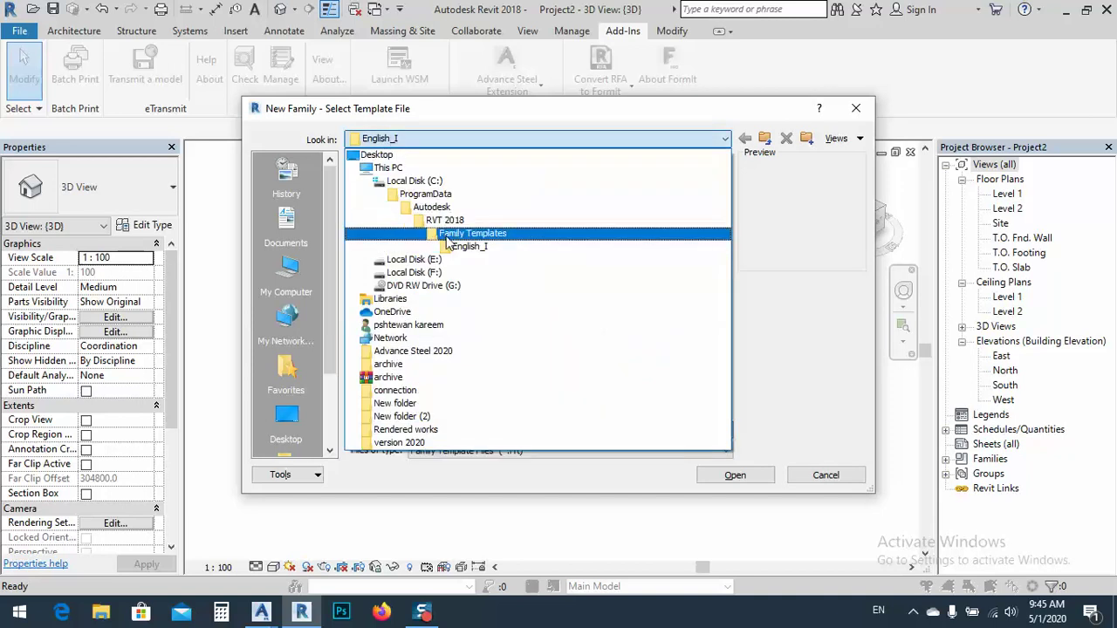
pyautogui.click(444, 231)
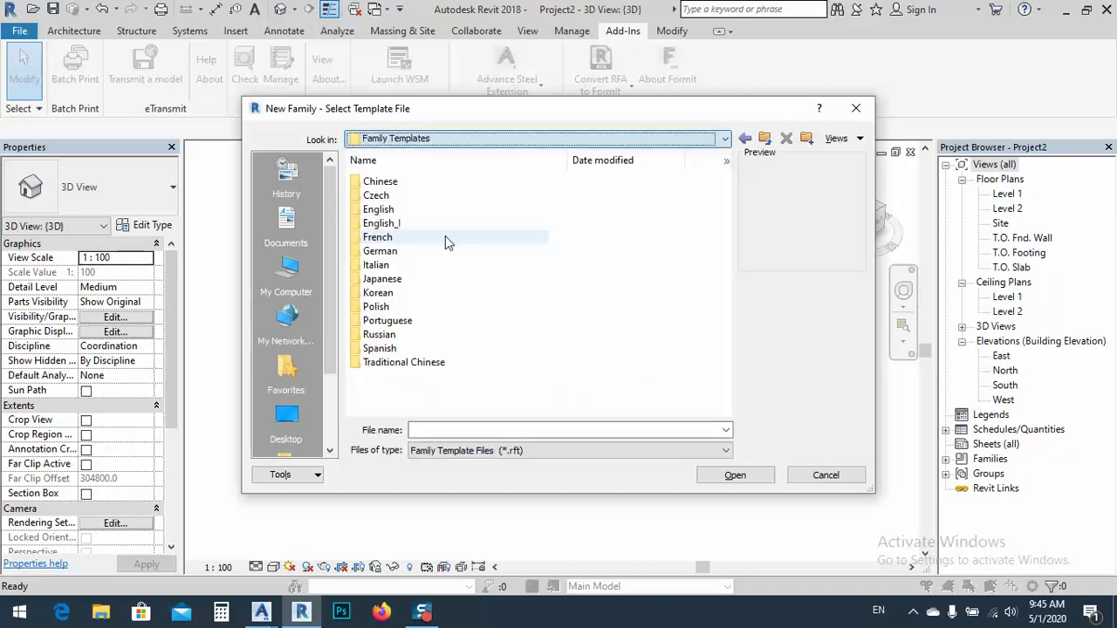
pyautogui.doubleClick(376, 212)
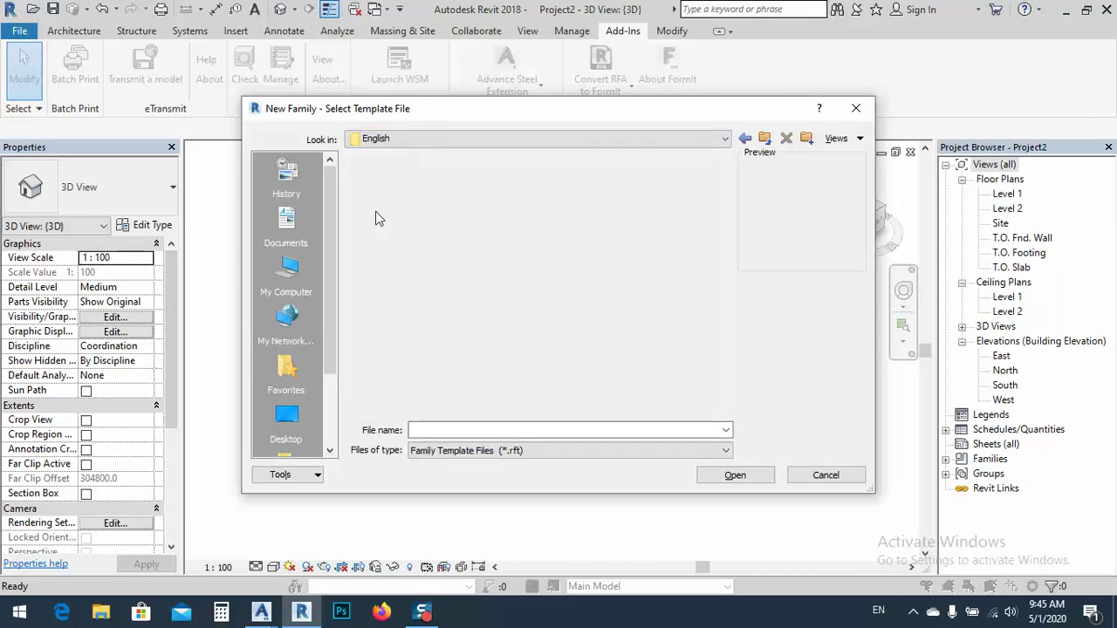
pyautogui.scroll(-3, 467, 352)
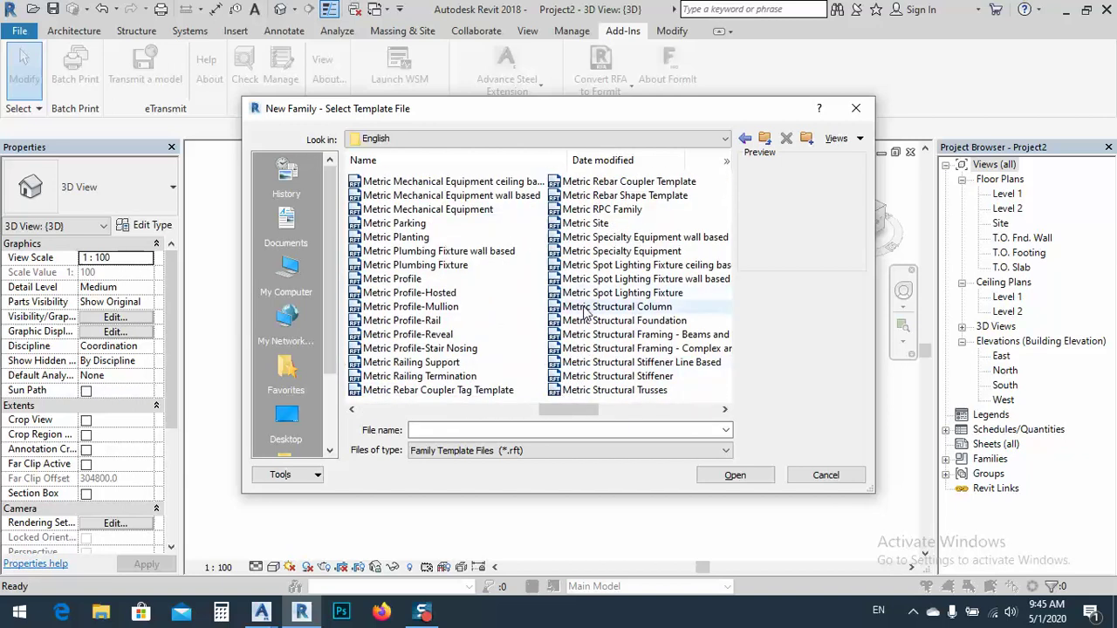
pyautogui.doubleClick(584, 307)
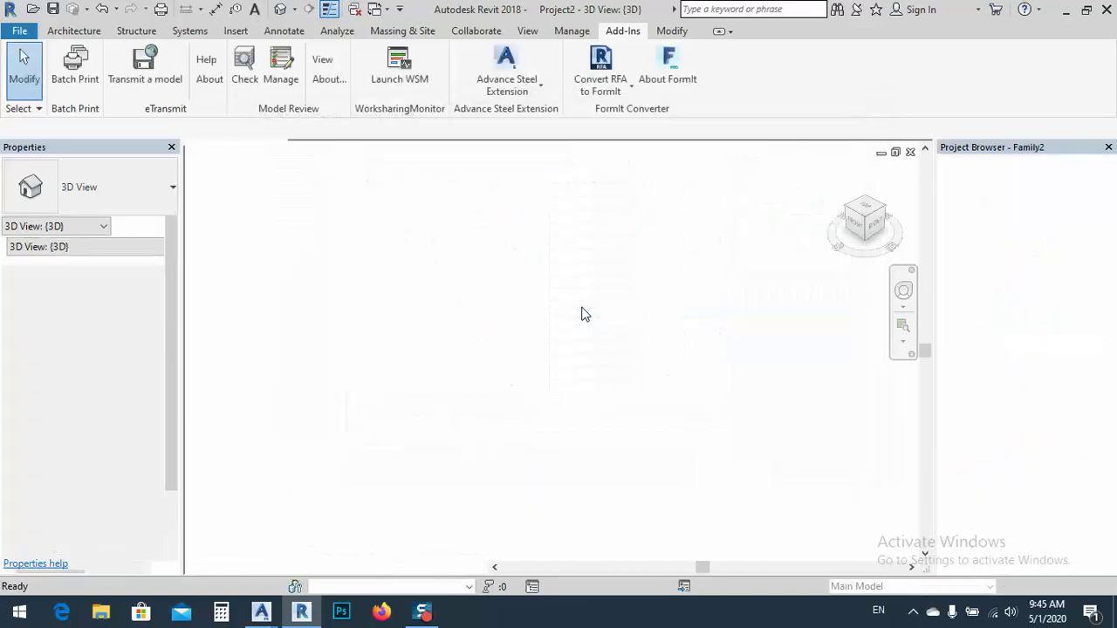
# Step: Import the CAD file sections.dwg from the Desktop into the column family's Lower Ref. Level plan
pyautogui.moveTo(627, 343); pyautogui.dragTo(457, 331, button='middle')
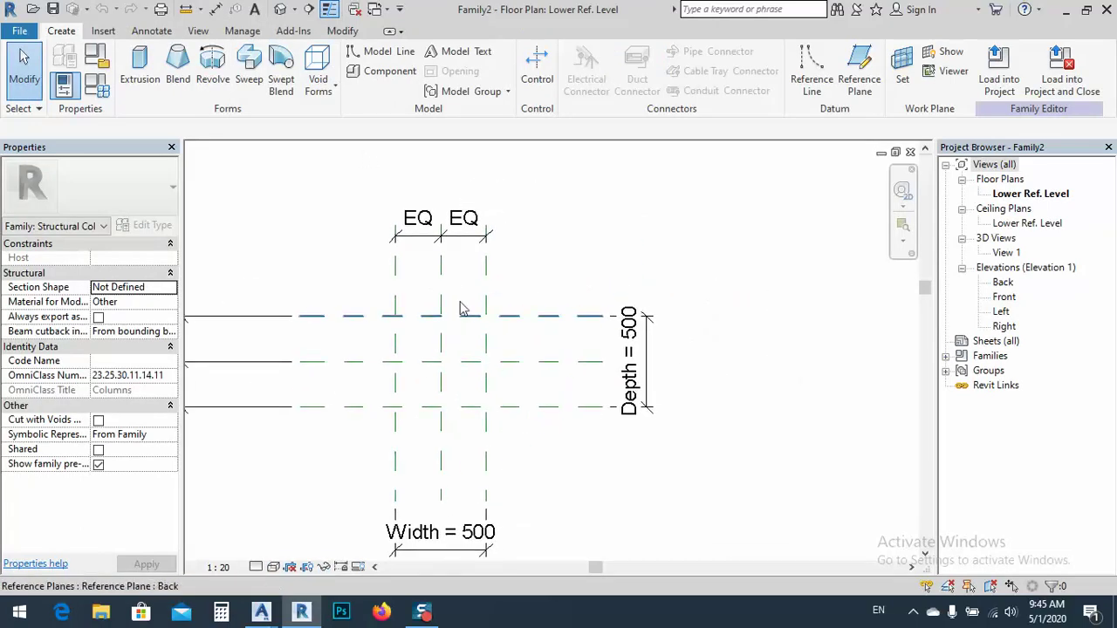
pyautogui.click(244, 32)
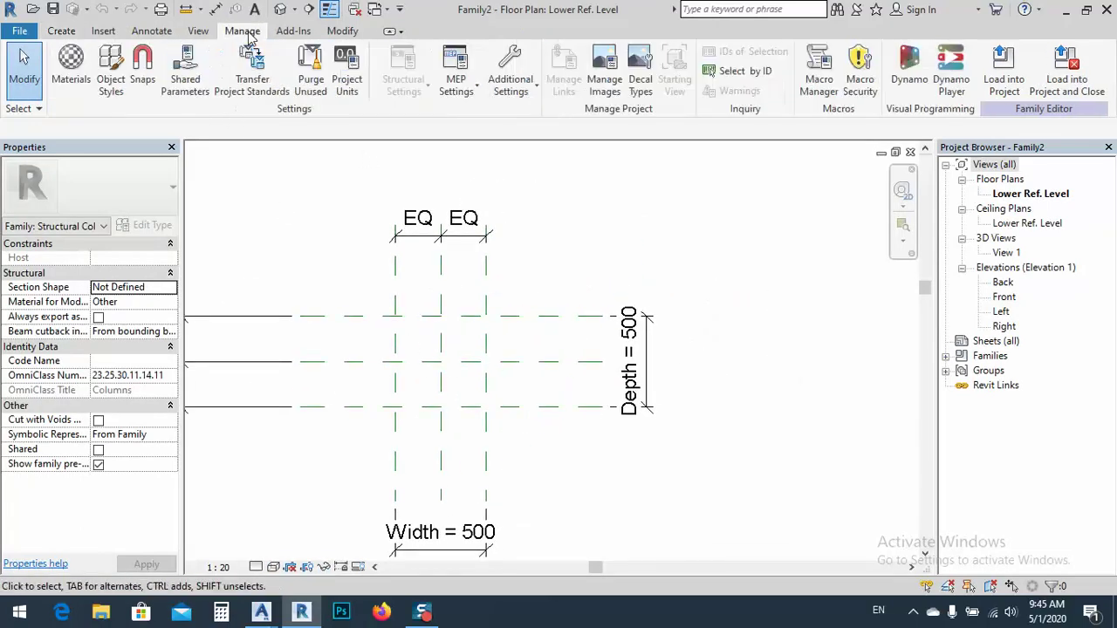
pyautogui.click(103, 32)
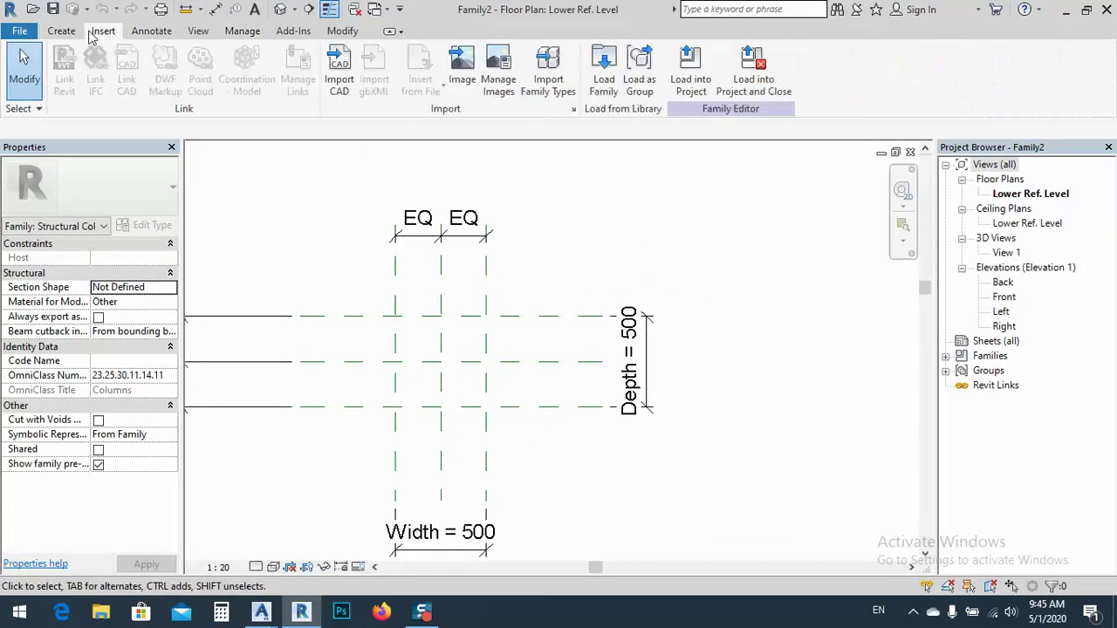
pyautogui.click(340, 65)
pyautogui.scroll(-1, 404, 330)
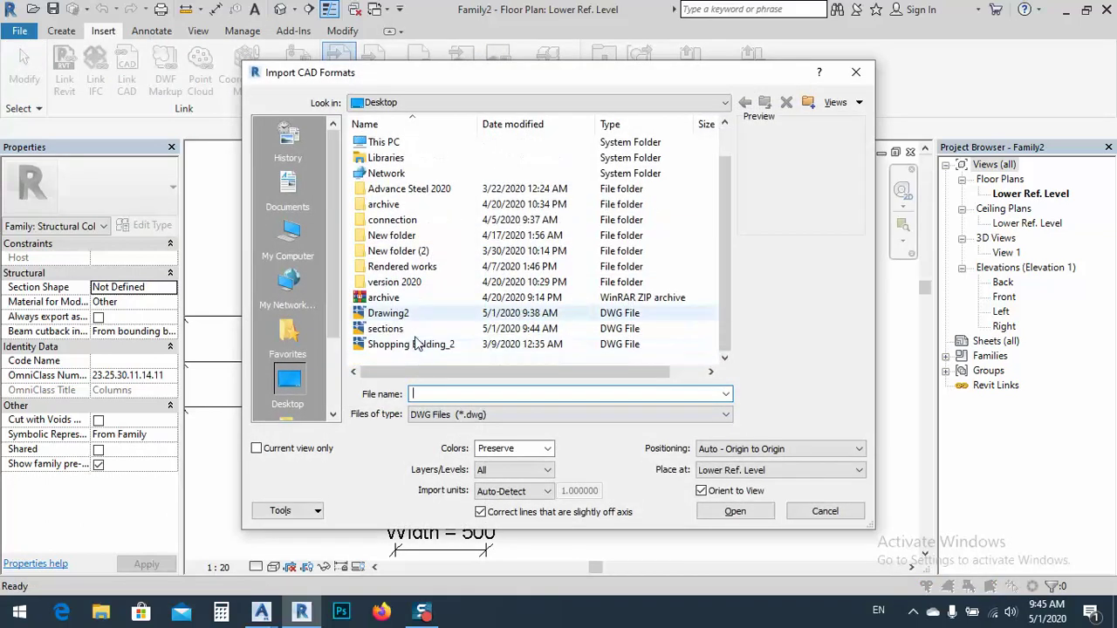
pyautogui.click(404, 330)
pyautogui.doubleClick(404, 329)
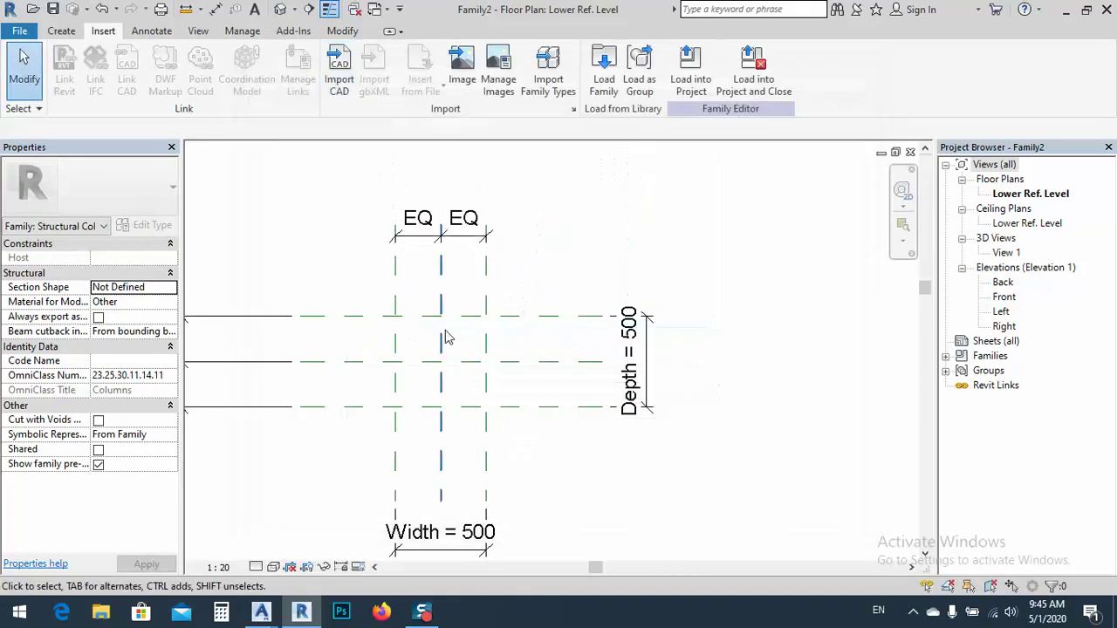
# Step: Move the imported section outlines so the column outline sits at the intersection of the family's center reference planes
pyautogui.middleClick(528, 304)
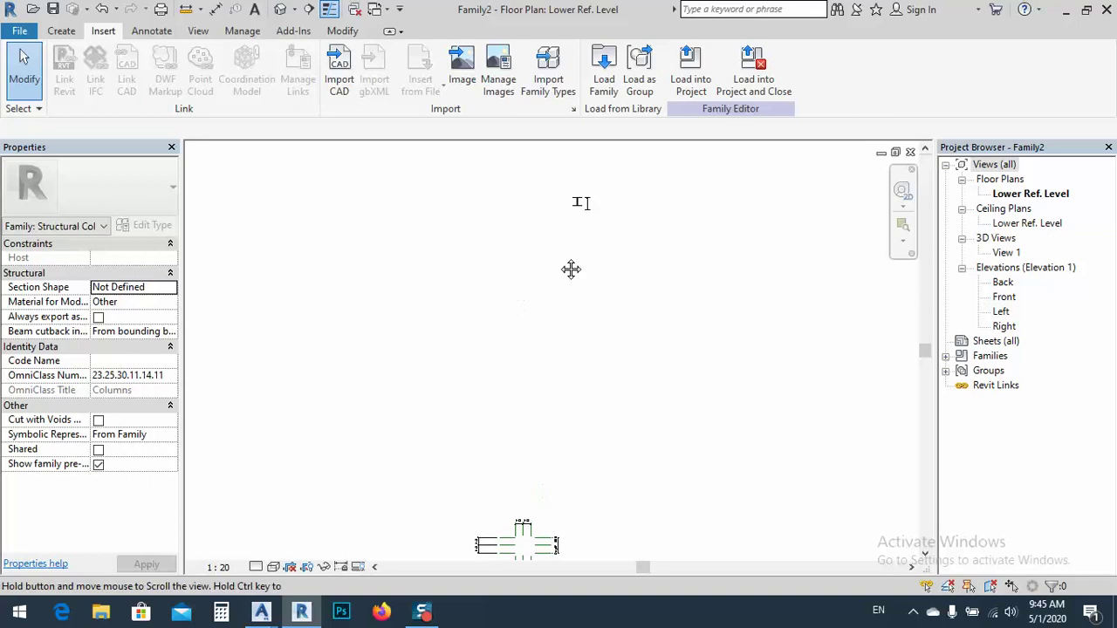
pyautogui.click(560, 221)
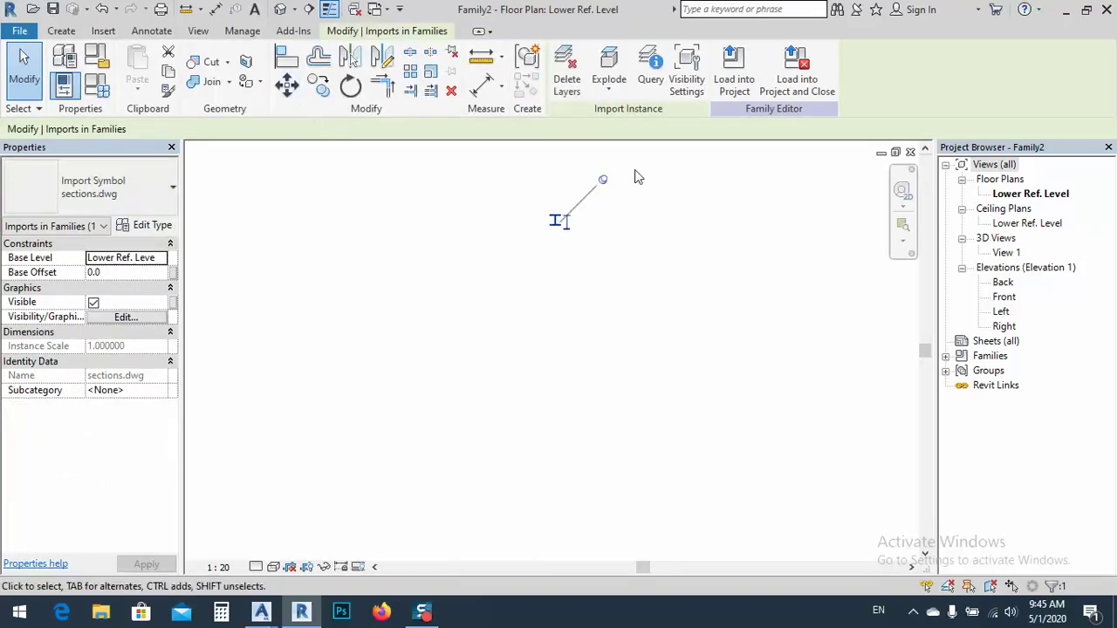
pyautogui.click(559, 218)
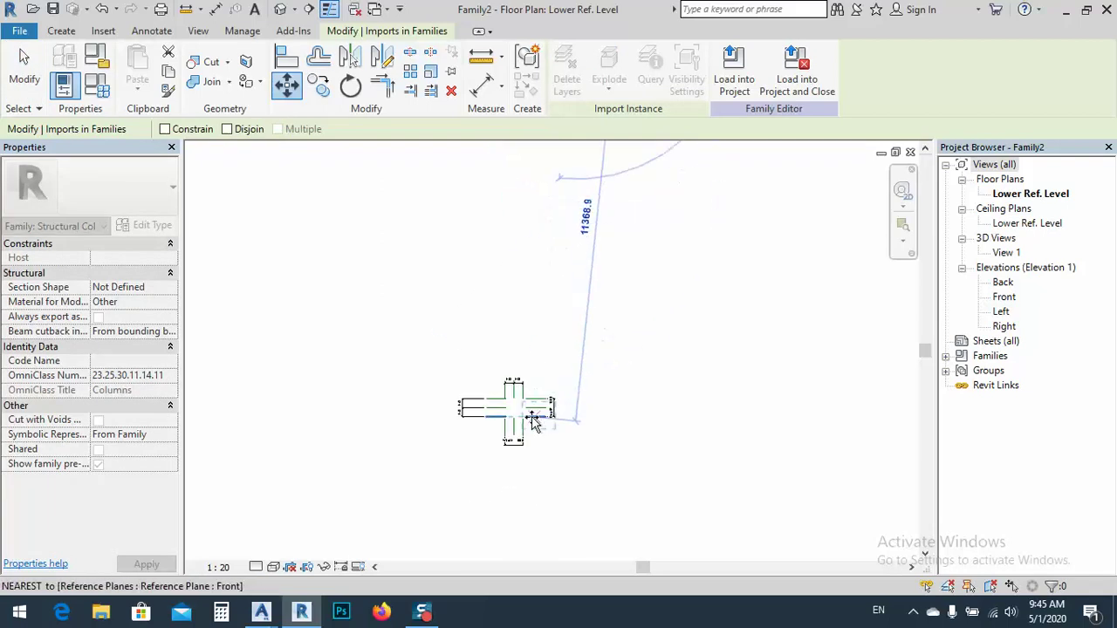
pyautogui.scroll(5, 517, 416)
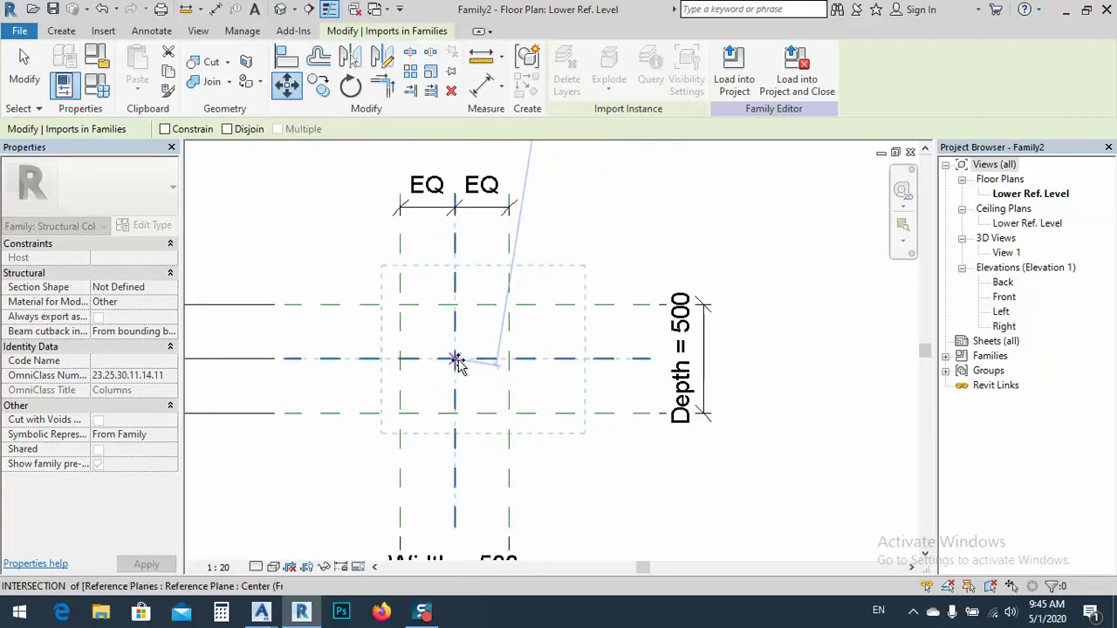
pyautogui.click(455, 360)
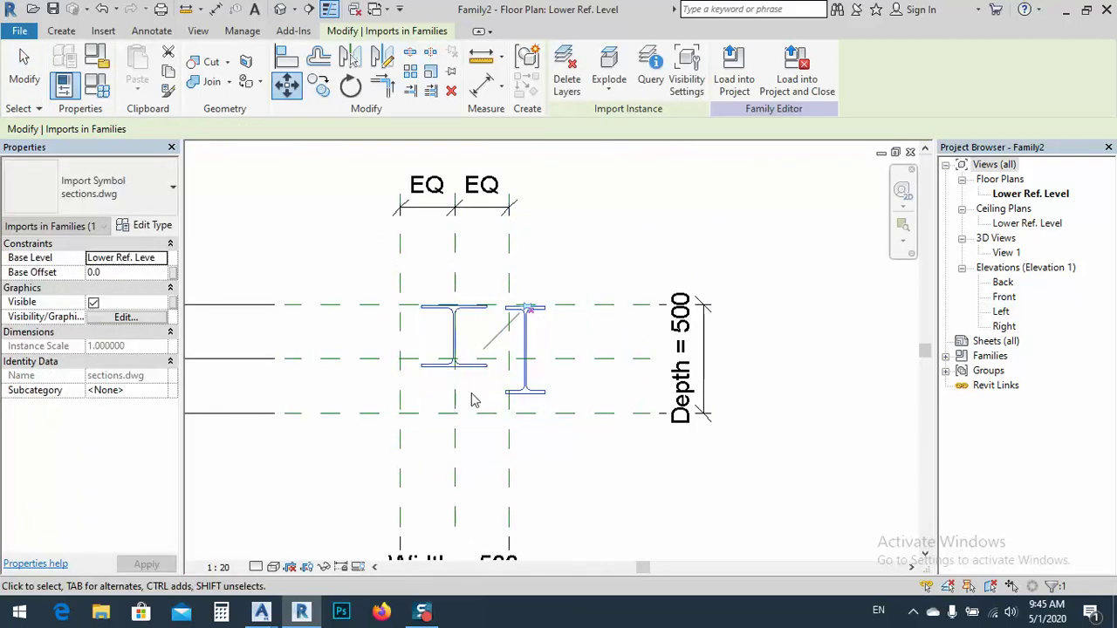
# Step: Select the imported section outlines, toggle their position pin and clear the selection
pyautogui.click(589, 394)
pyautogui.click(528, 314)
pyautogui.scroll(3, 528, 314)
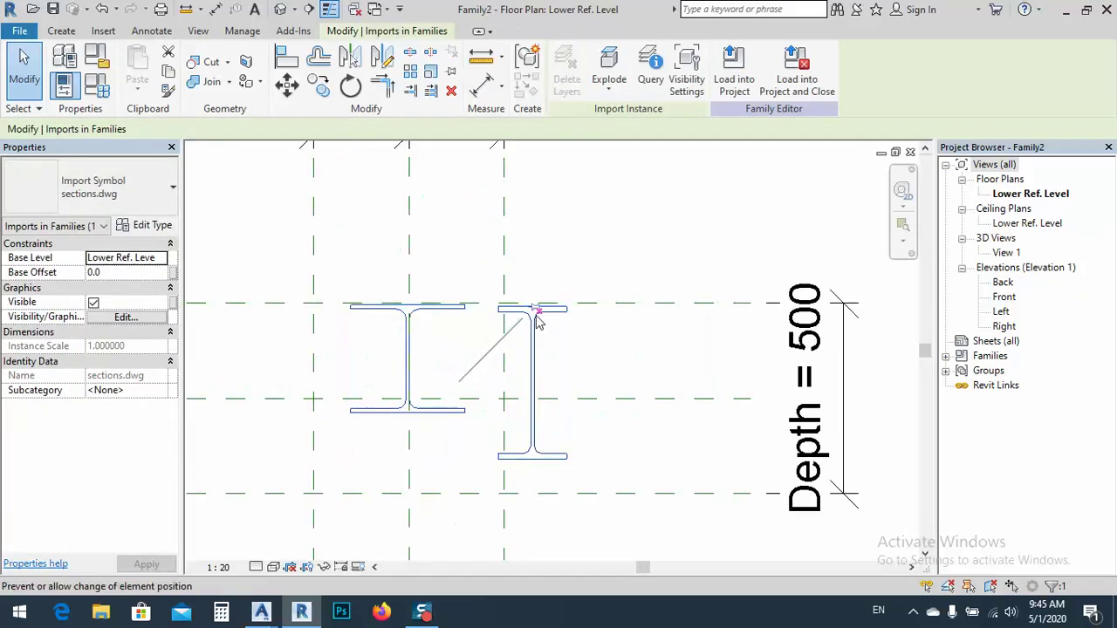
pyautogui.scroll(2, 539, 323)
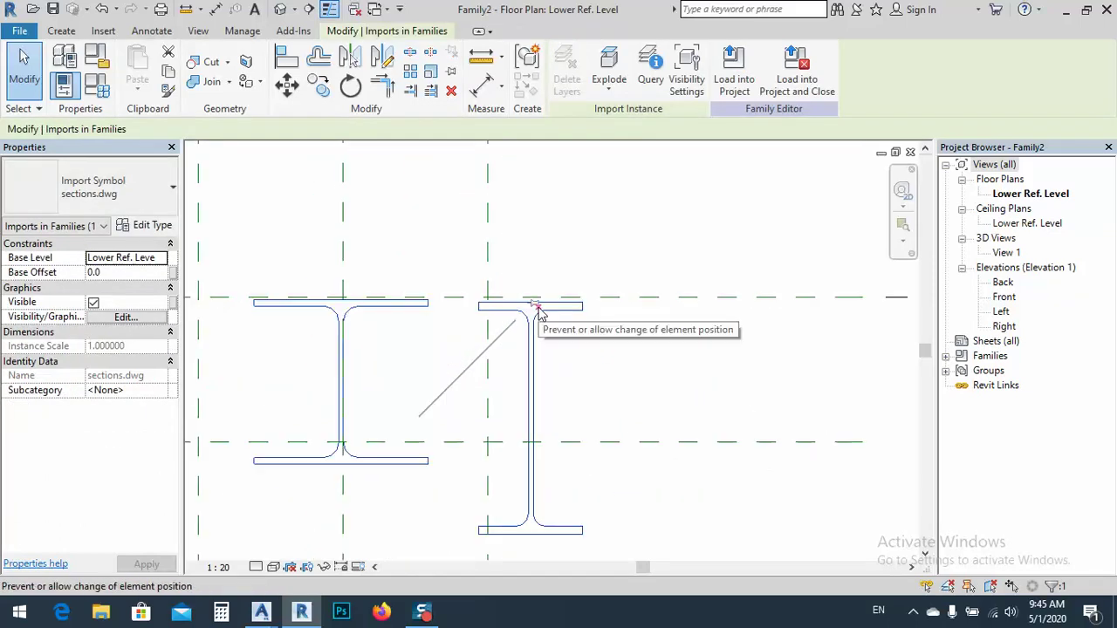
pyautogui.click(536, 308)
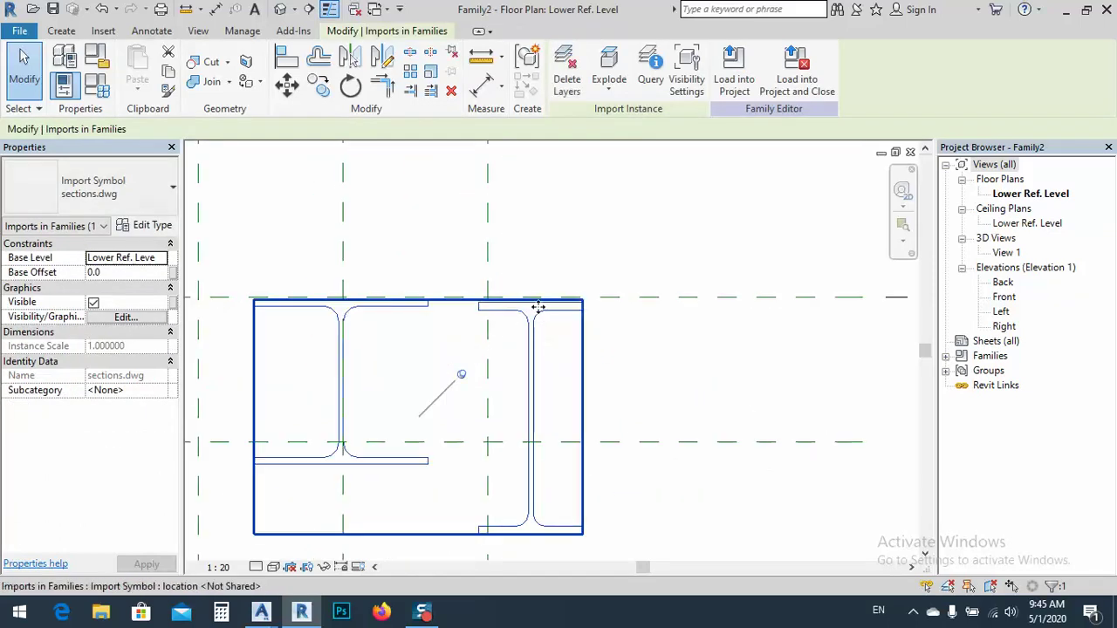
pyautogui.click(609, 390)
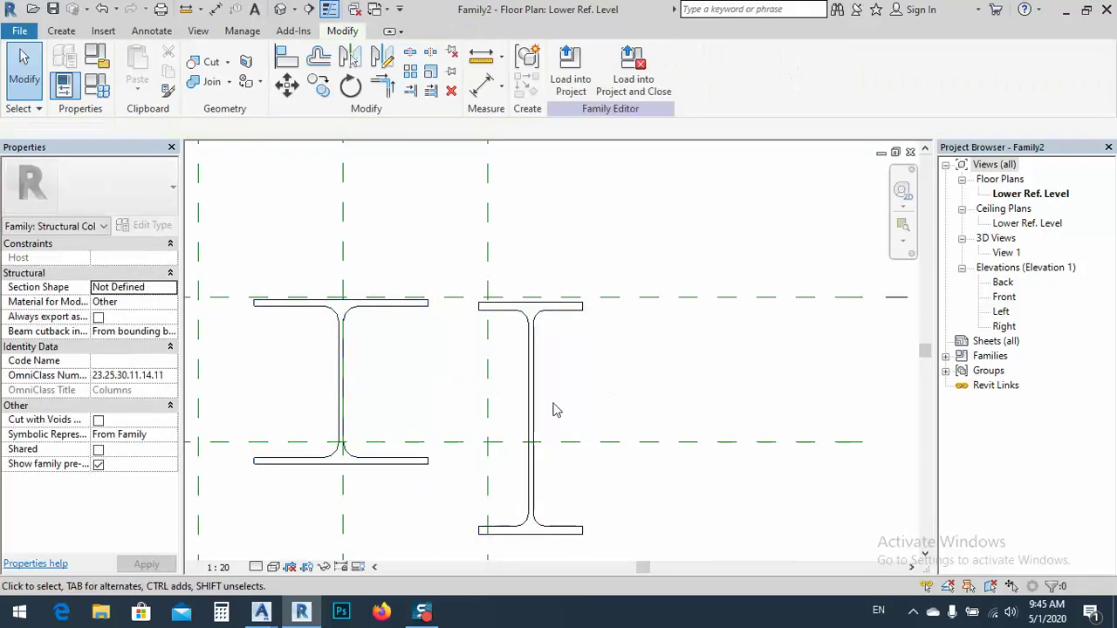
# Step: Explode the imported section outlines into separate lines and delete the beam section outline
pyautogui.click(536, 405)
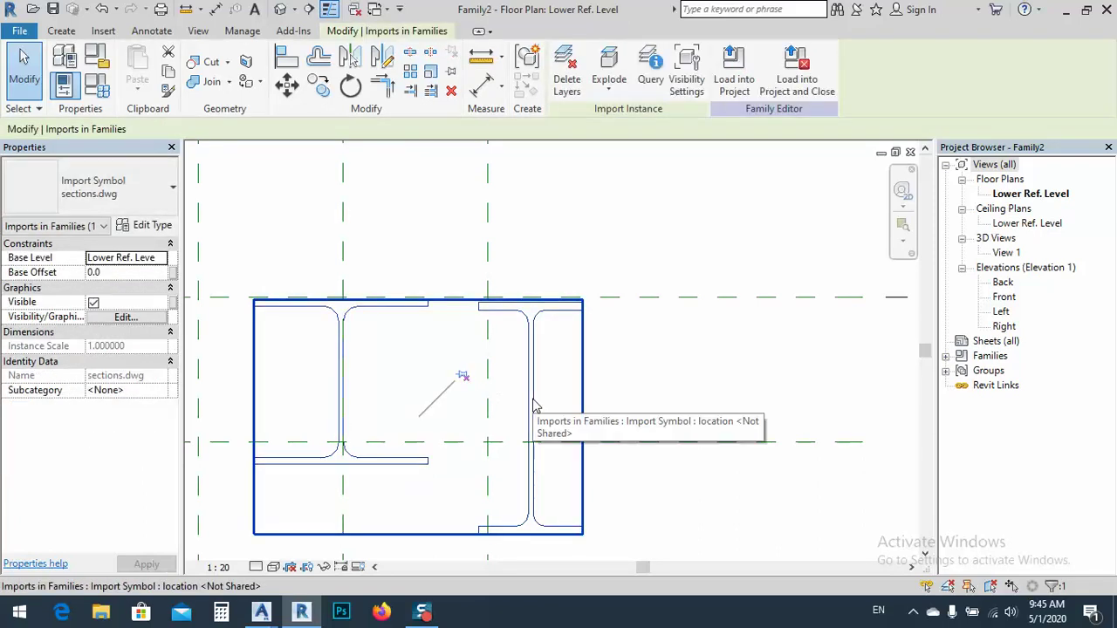
pyautogui.click(611, 70)
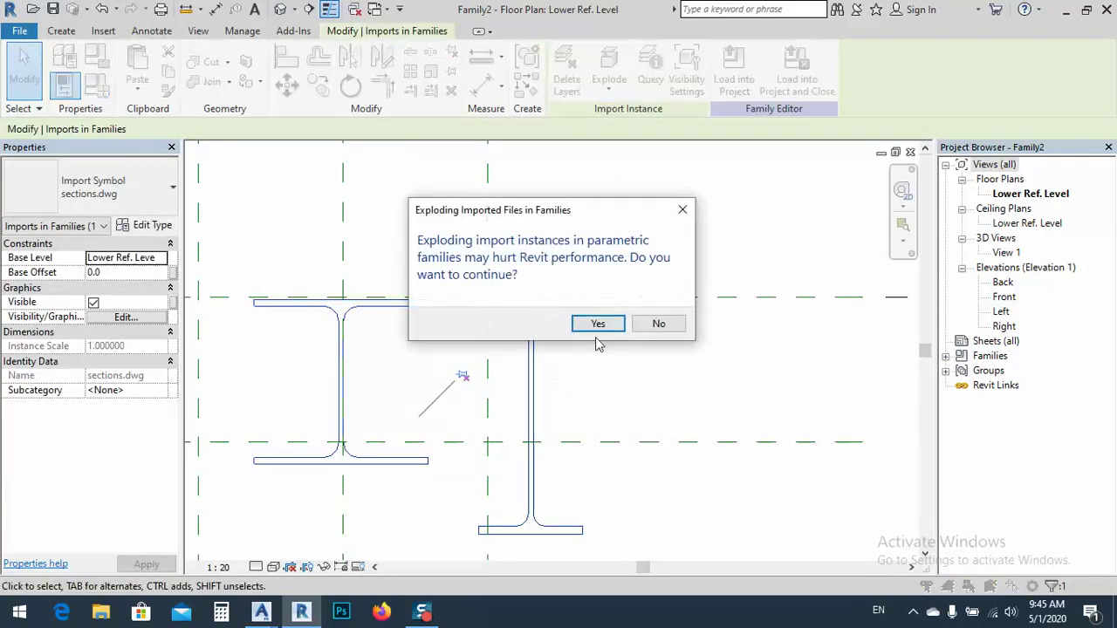
pyautogui.click(596, 322)
pyautogui.click(536, 397)
pyautogui.moveTo(461, 267); pyautogui.dragTo(635, 560)
pyautogui.press('Delete')
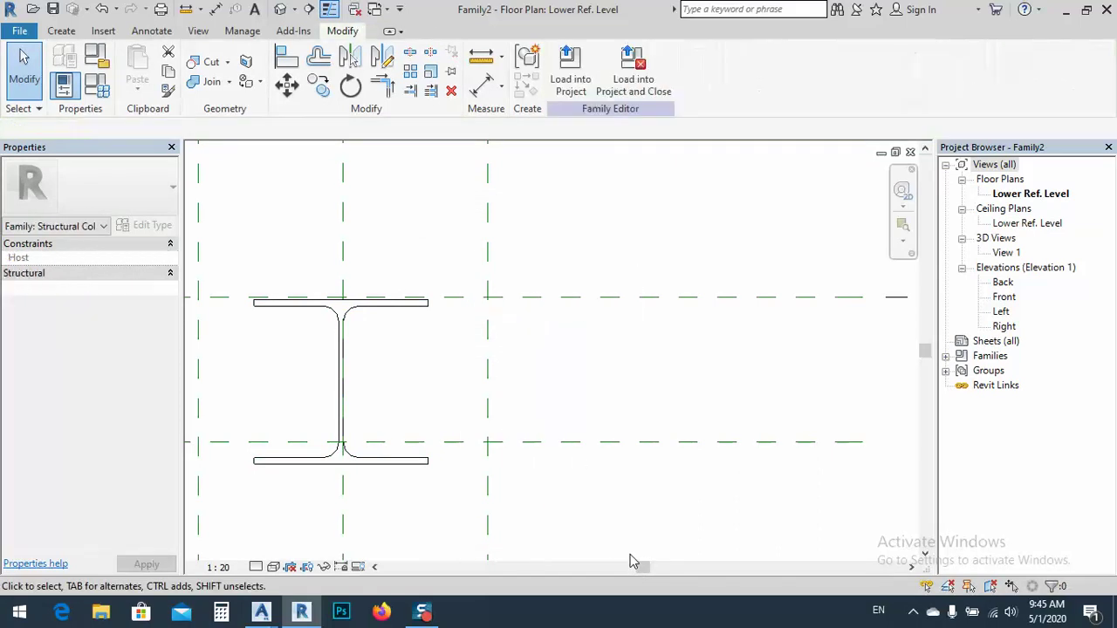
# Step: Move the column outline vertically from its web midpoint to the intersection of the center reference planes
pyautogui.moveTo(398, 388); pyautogui.dragTo(529, 330, button='middle')
pyautogui.moveTo(343, 197); pyautogui.dragTo(600, 471)
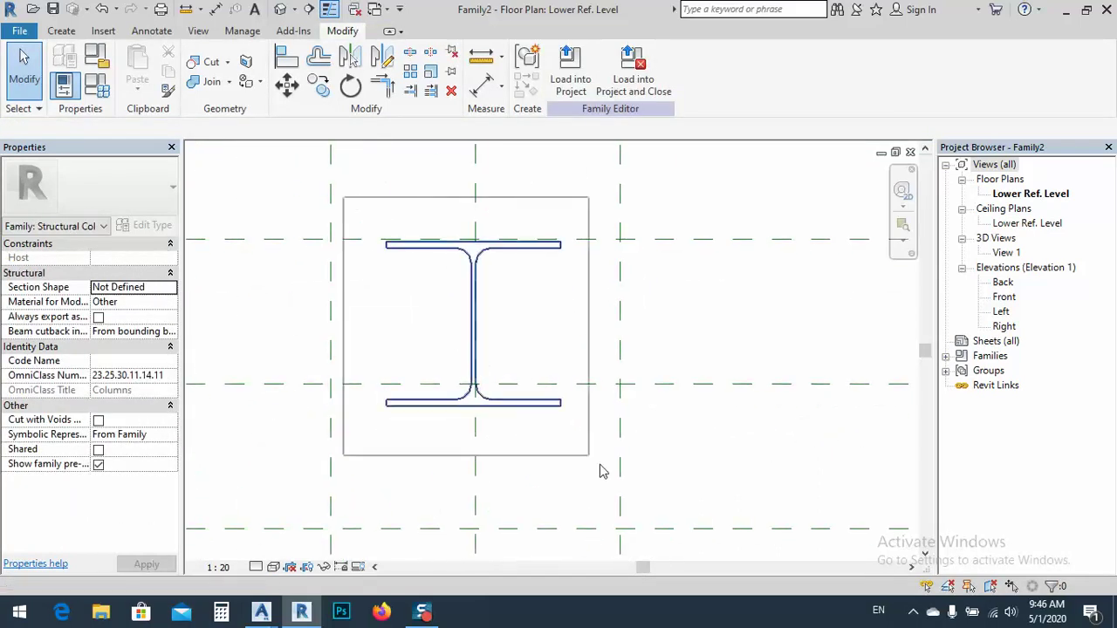
pyautogui.moveTo(688, 493); pyautogui.dragTo(686, 491)
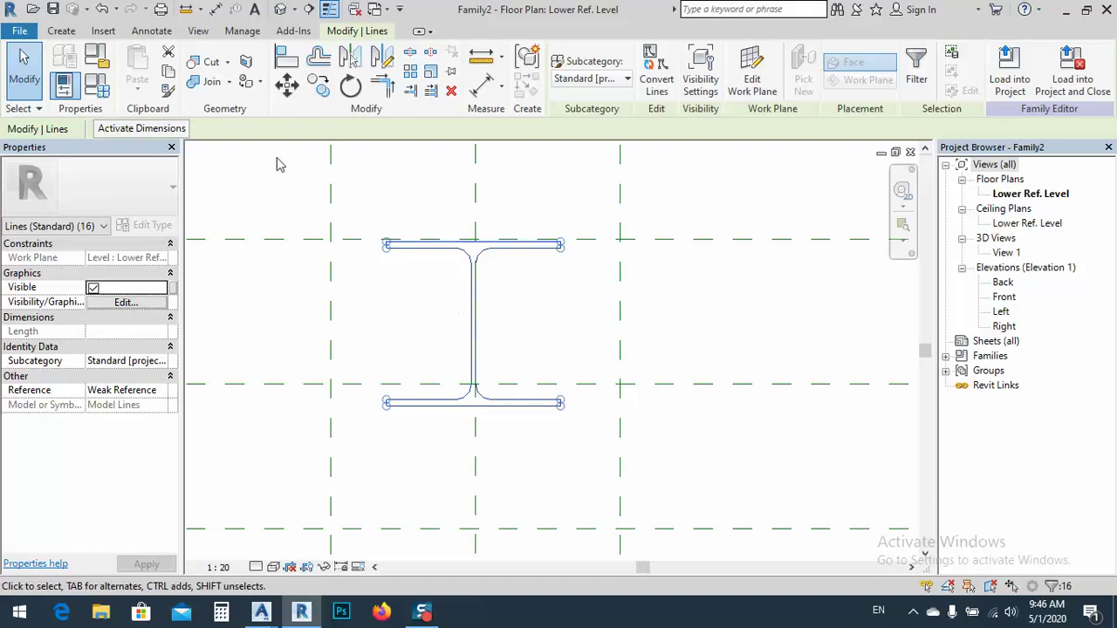
pyautogui.click(286, 87)
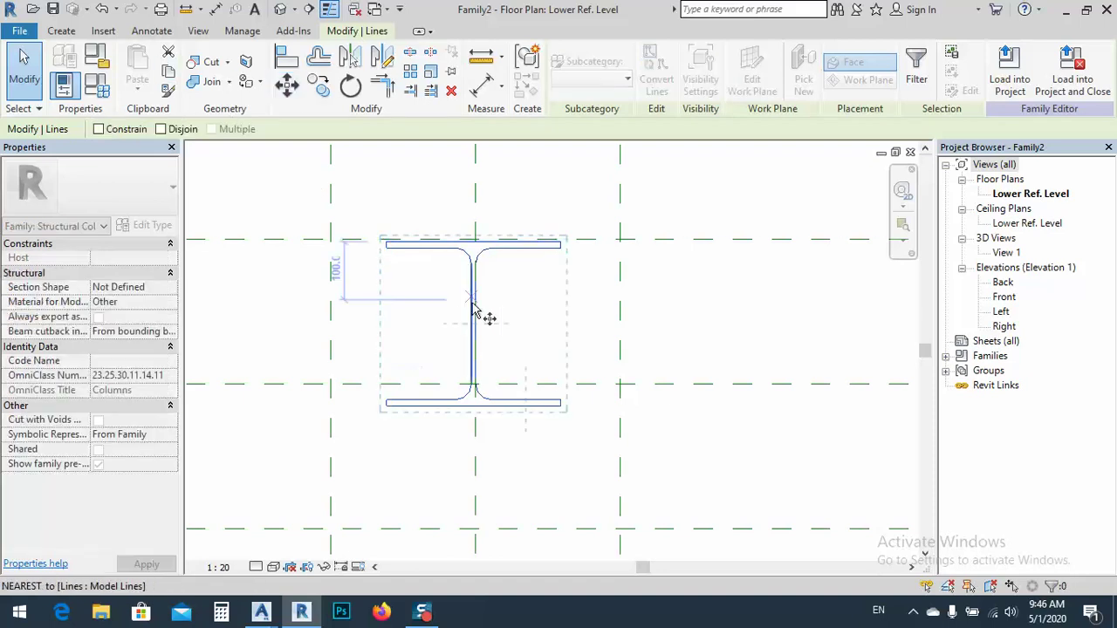
pyautogui.click(476, 324)
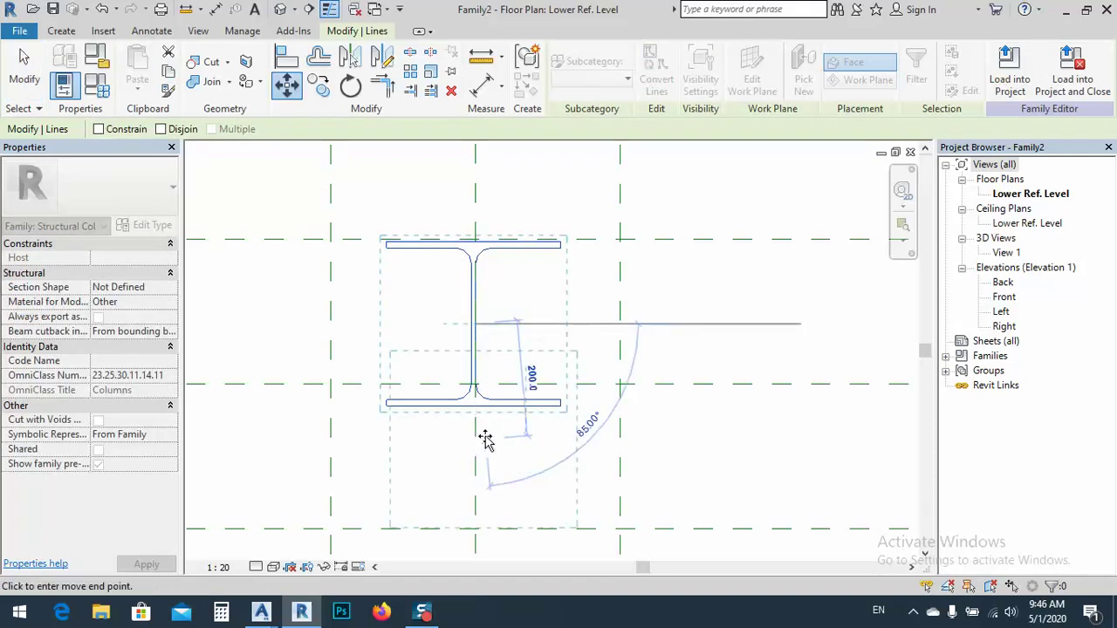
pyautogui.click(476, 387)
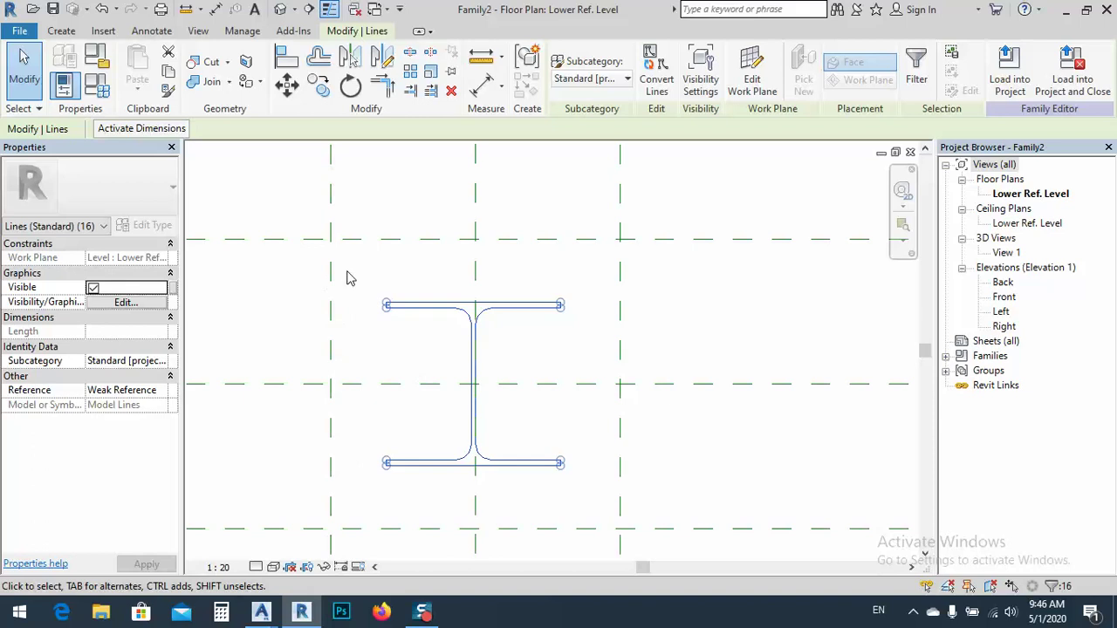
pyautogui.moveTo(346, 277); pyautogui.dragTo(608, 506)
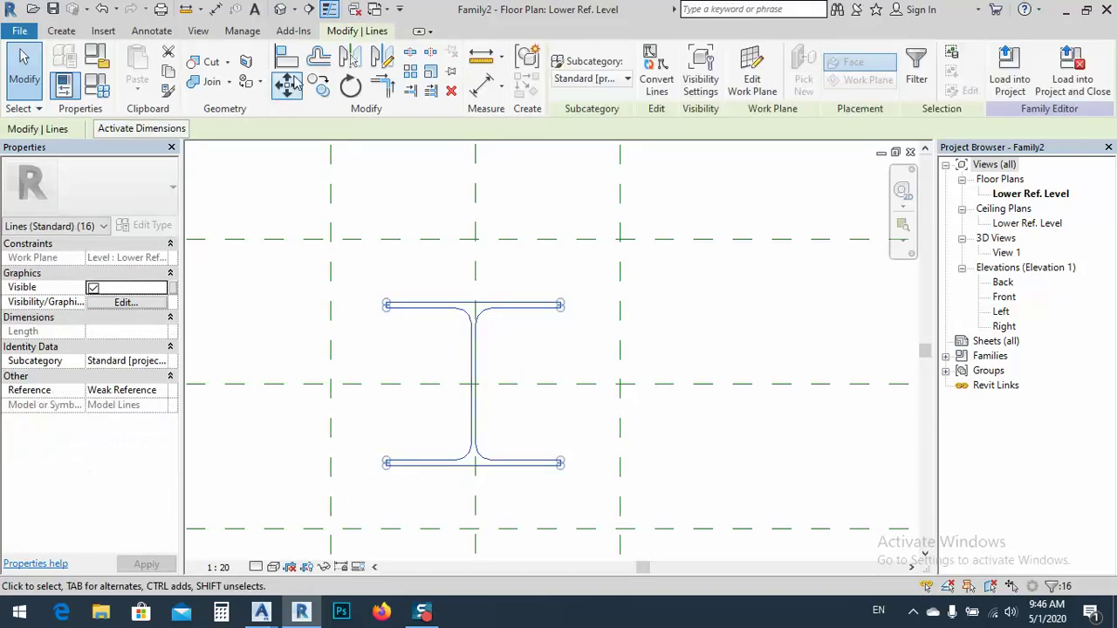
pyautogui.click(287, 85)
pyautogui.scroll(4, 481, 301)
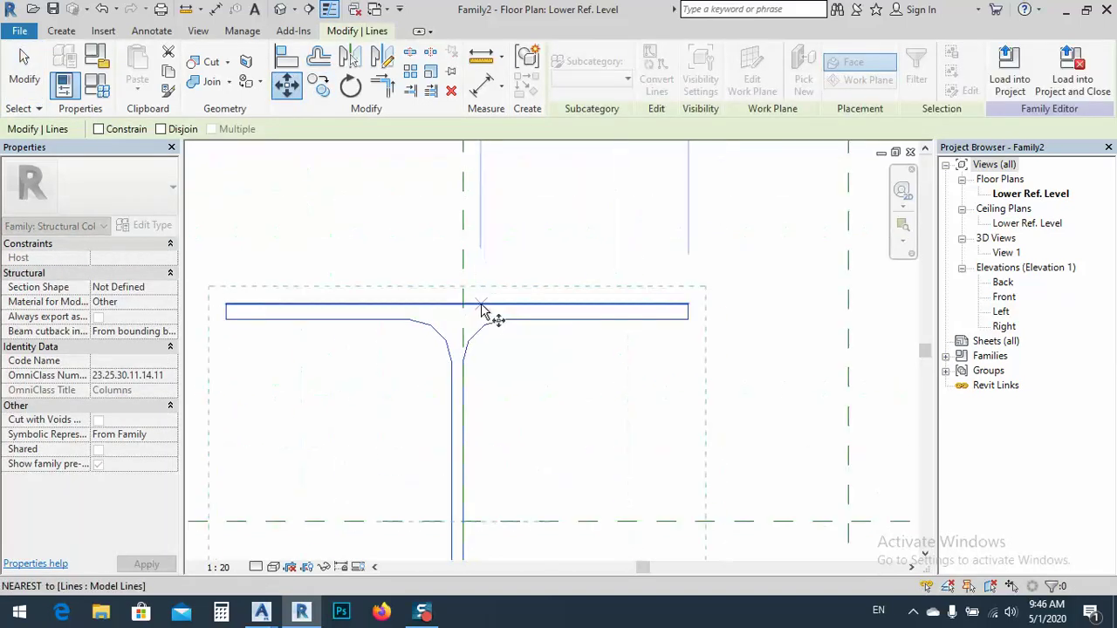
pyautogui.click(456, 307)
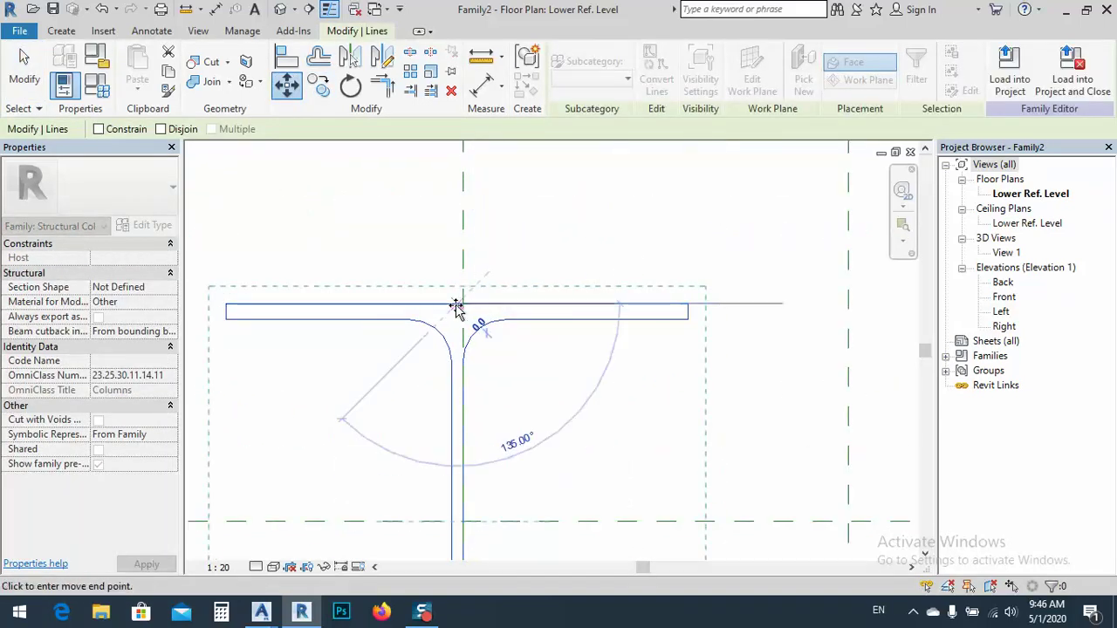
pyautogui.press('Escape')
# Step: Delete the Width and Depth dimensions from the column family's plan view
pyautogui.scroll(-5, 480, 336)
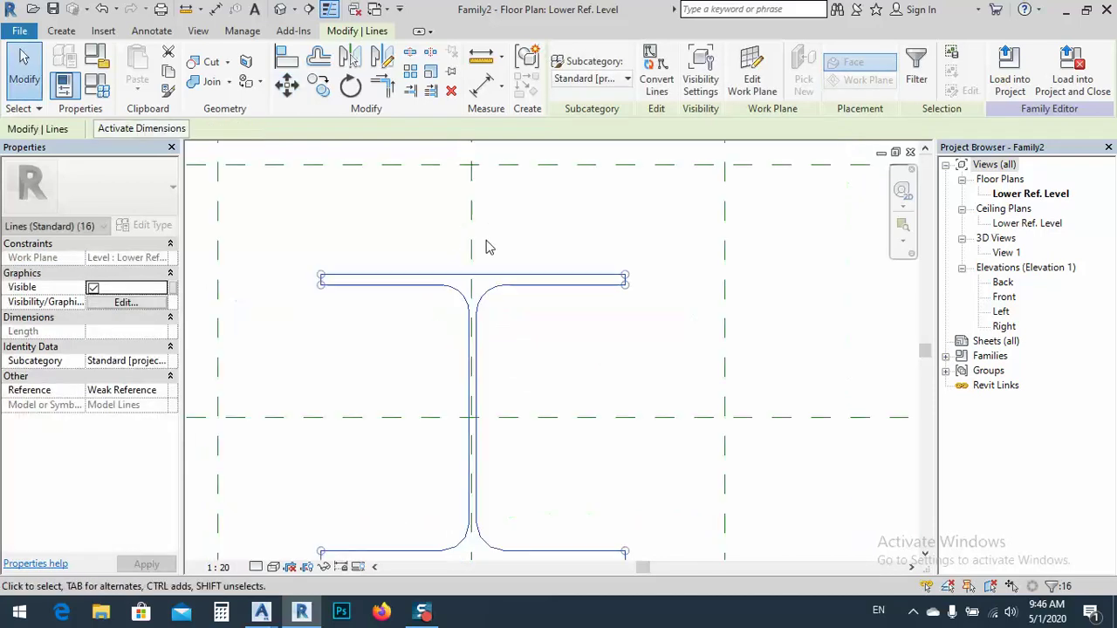
pyautogui.moveTo(544, 325); pyautogui.dragTo(559, 329, button='middle')
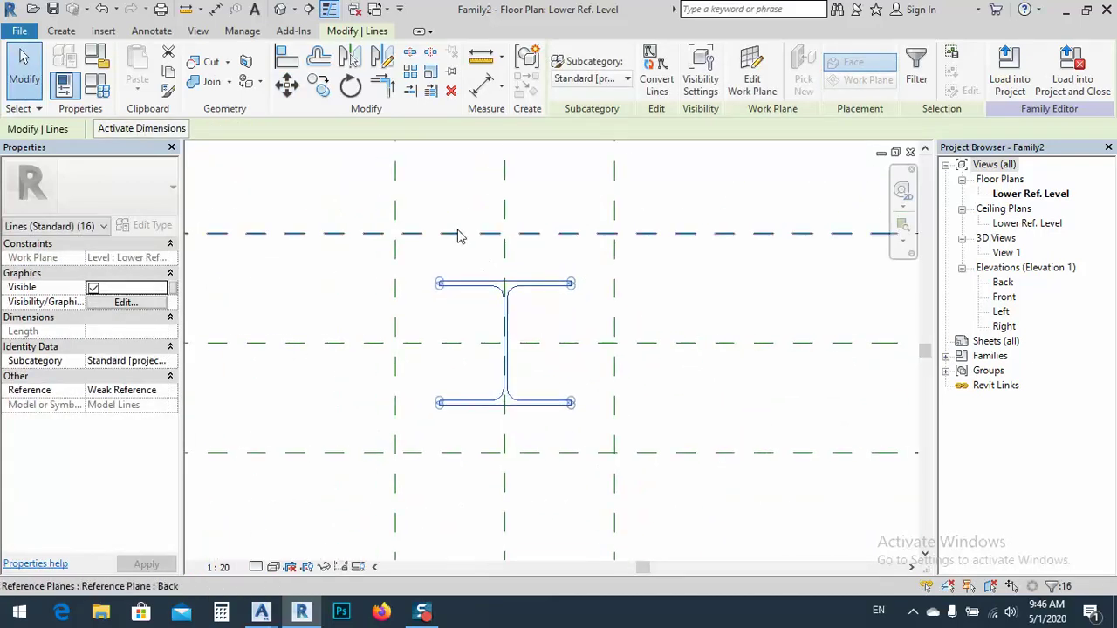
pyautogui.scroll(-3, 507, 279)
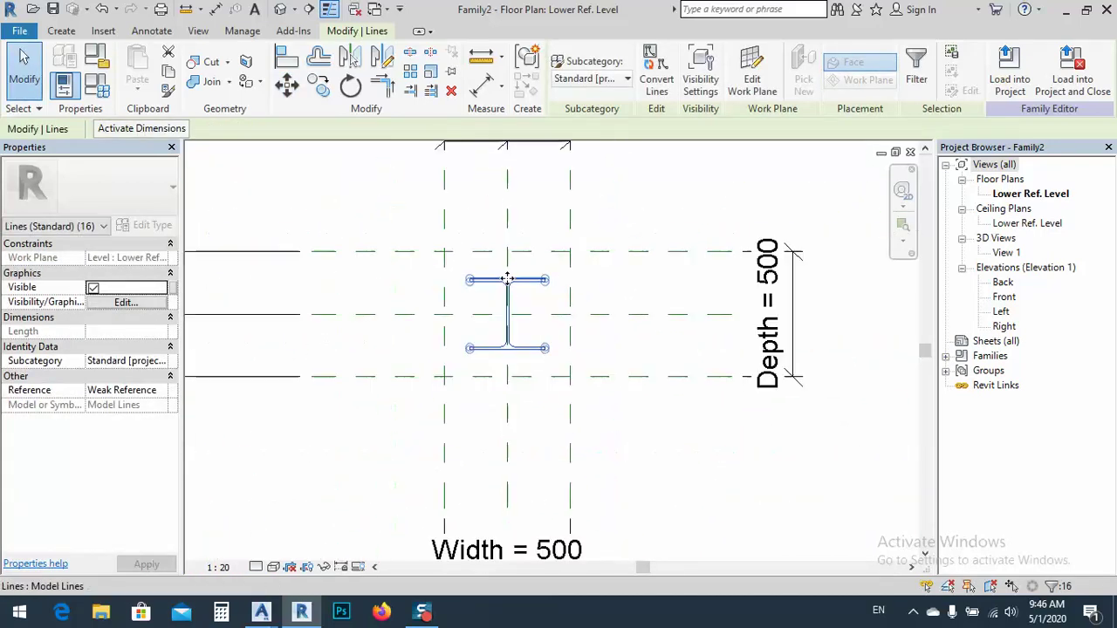
pyautogui.moveTo(558, 360); pyautogui.dragTo(514, 307, button='middle')
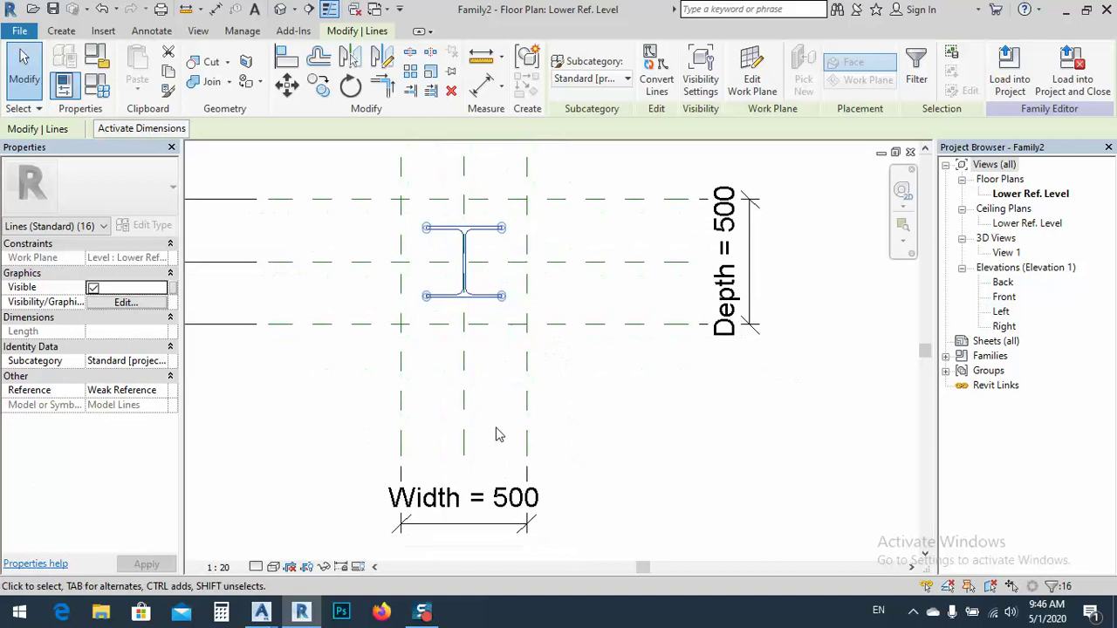
pyautogui.click(468, 510)
pyautogui.press('Delete')
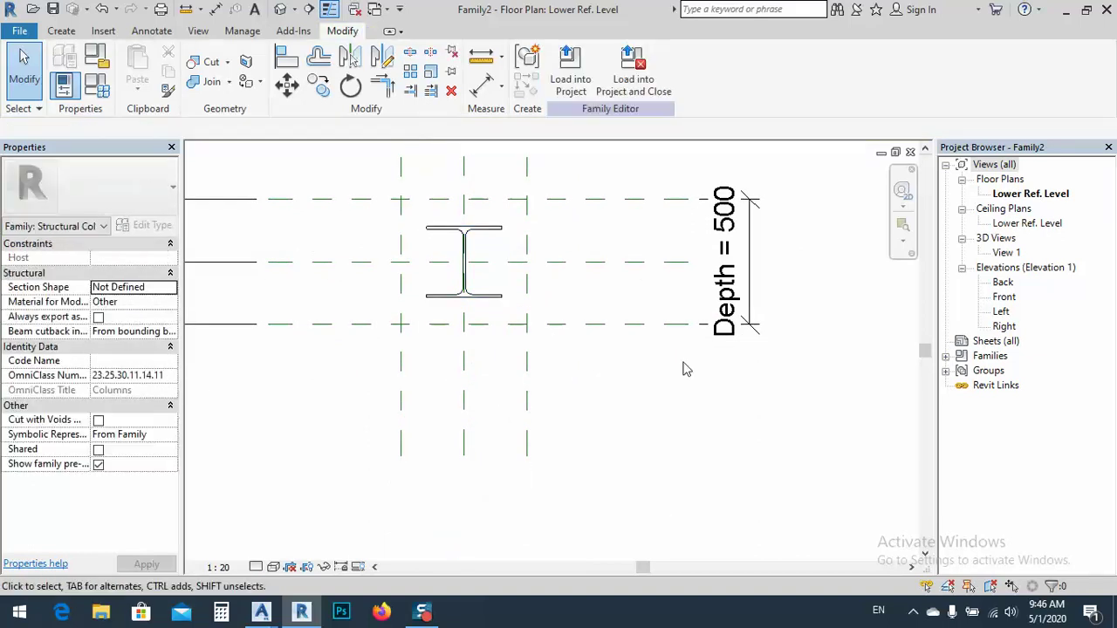
pyautogui.click(740, 308)
pyautogui.press('Delete')
# Step: Save the column family on the Desktop as HEA300, load it into the project and exit column placement
pyautogui.moveTo(506, 360); pyautogui.dragTo(531, 414, button='middle')
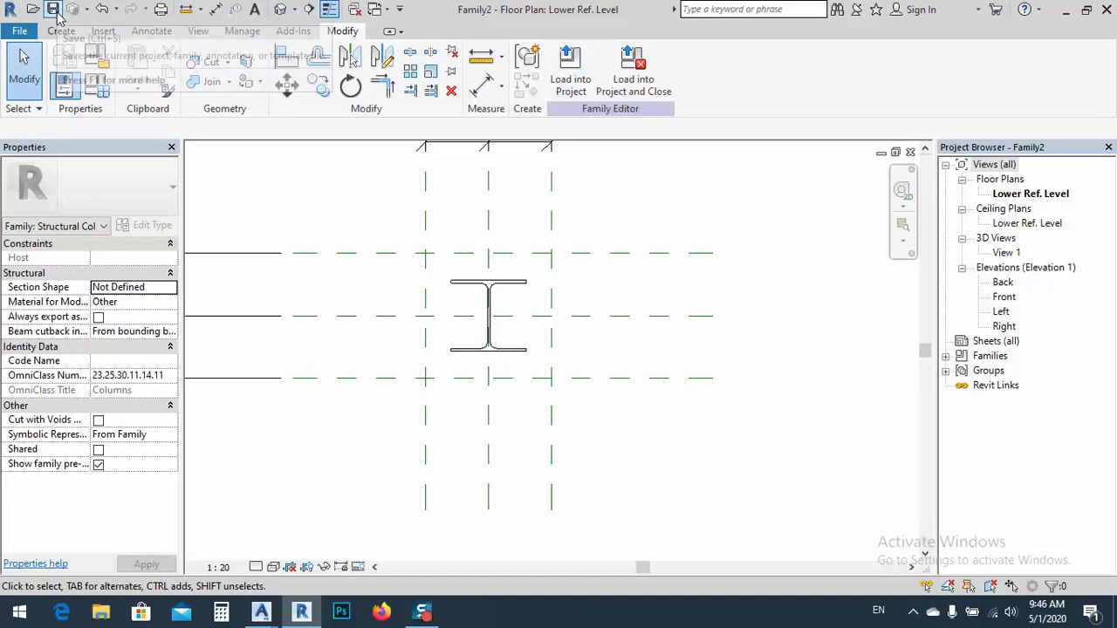
pyautogui.click(54, 11)
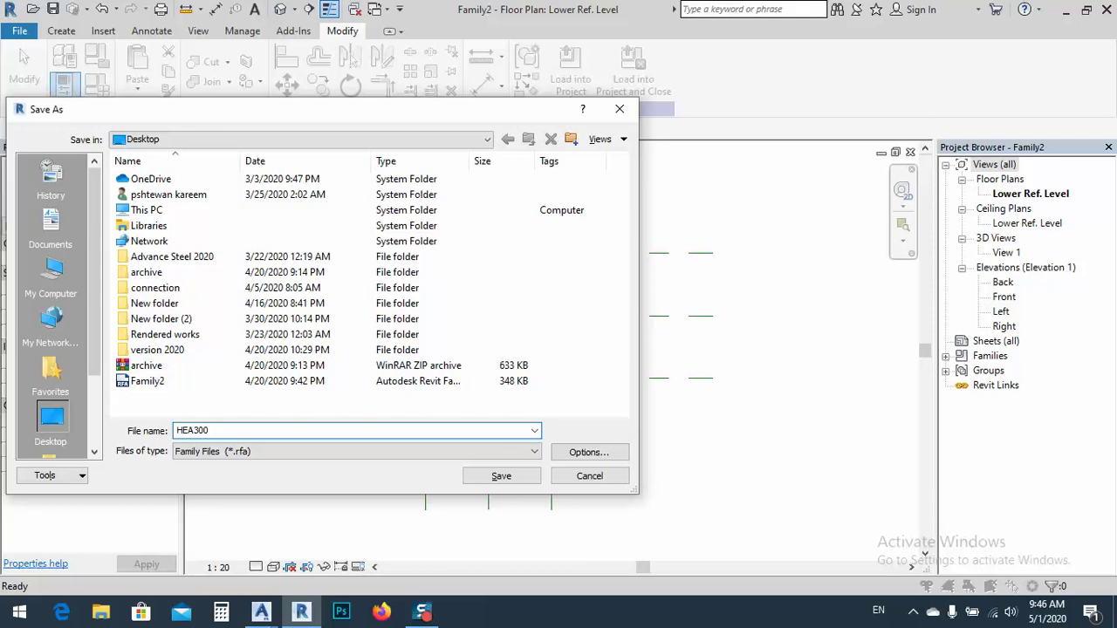
pyautogui.click(524, 479)
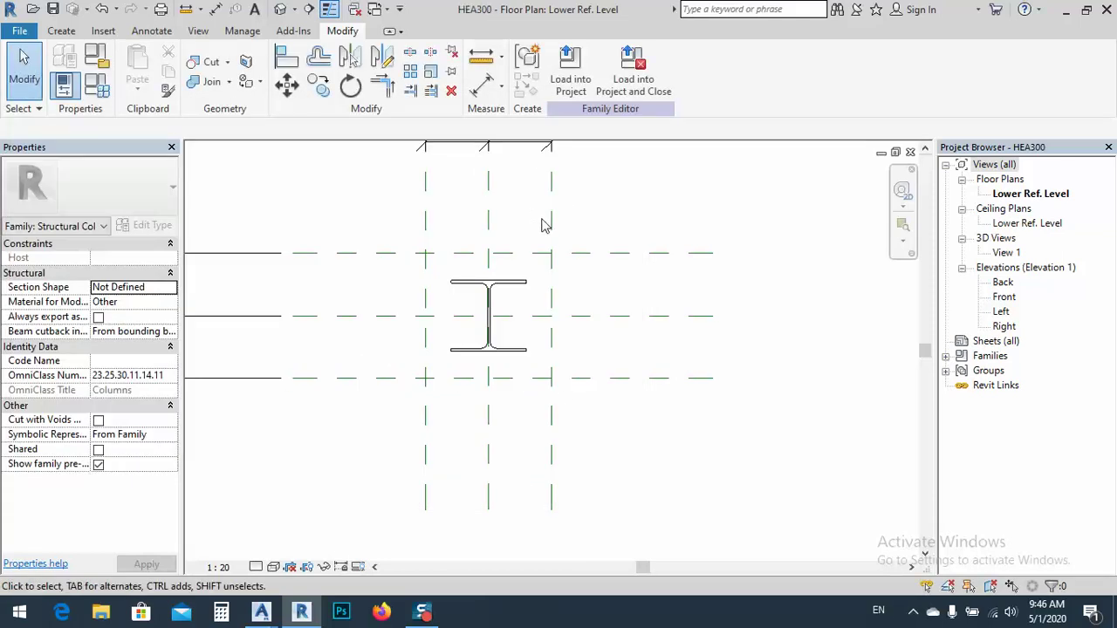
pyautogui.click(572, 77)
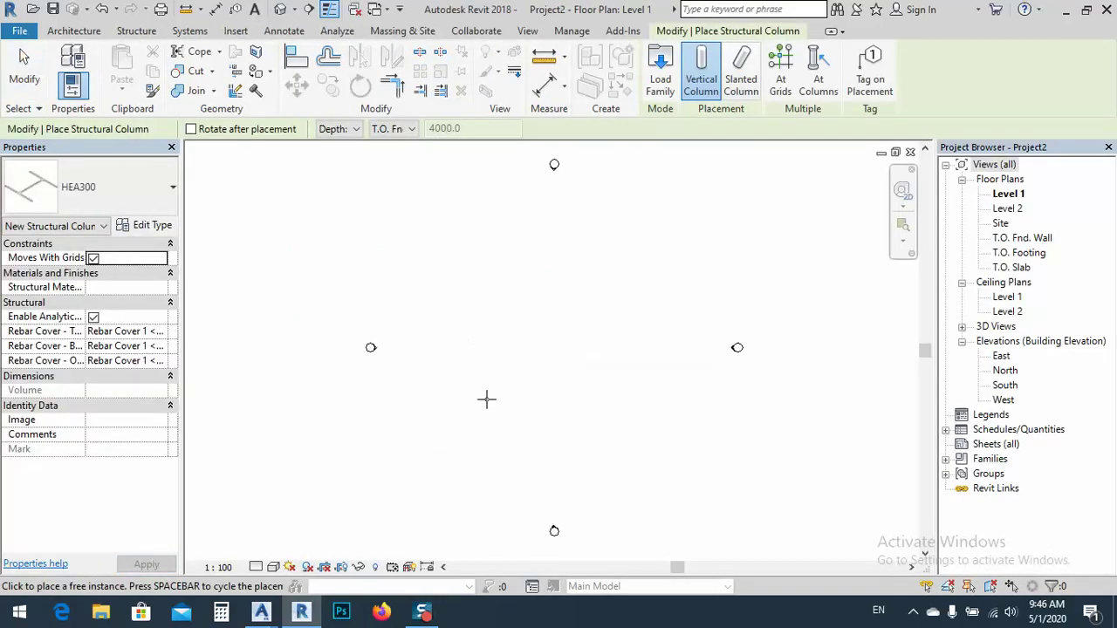
pyautogui.press('Escape')
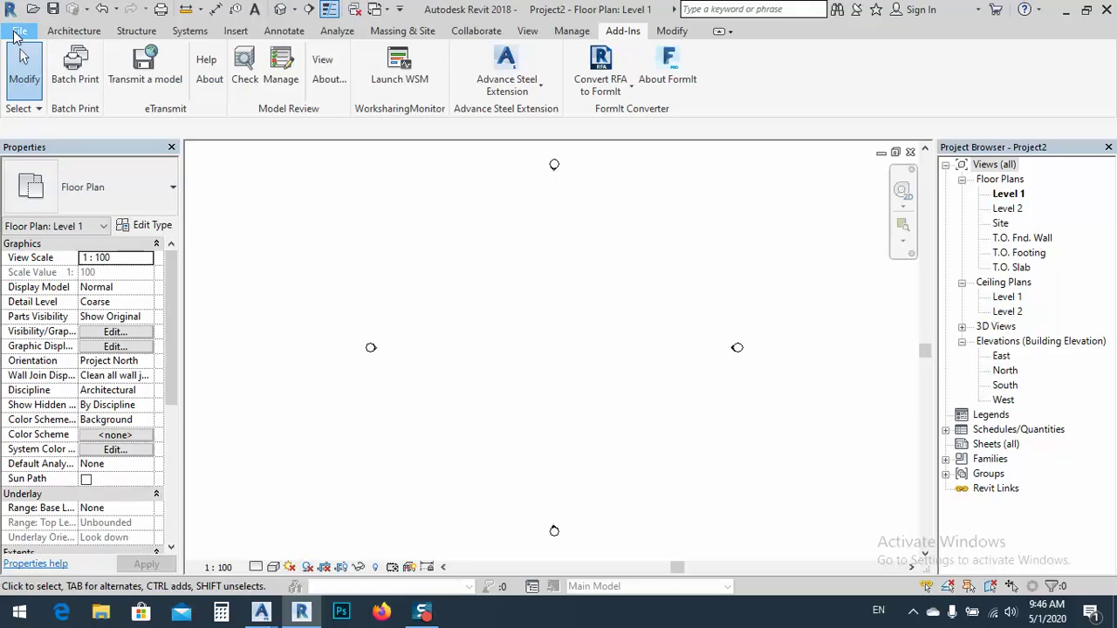
# Step: Create a new family from the Metric Structural Framing - Beams and Braces template in the English templates folder
pyautogui.click(15, 35)
pyautogui.moveTo(50, 93)
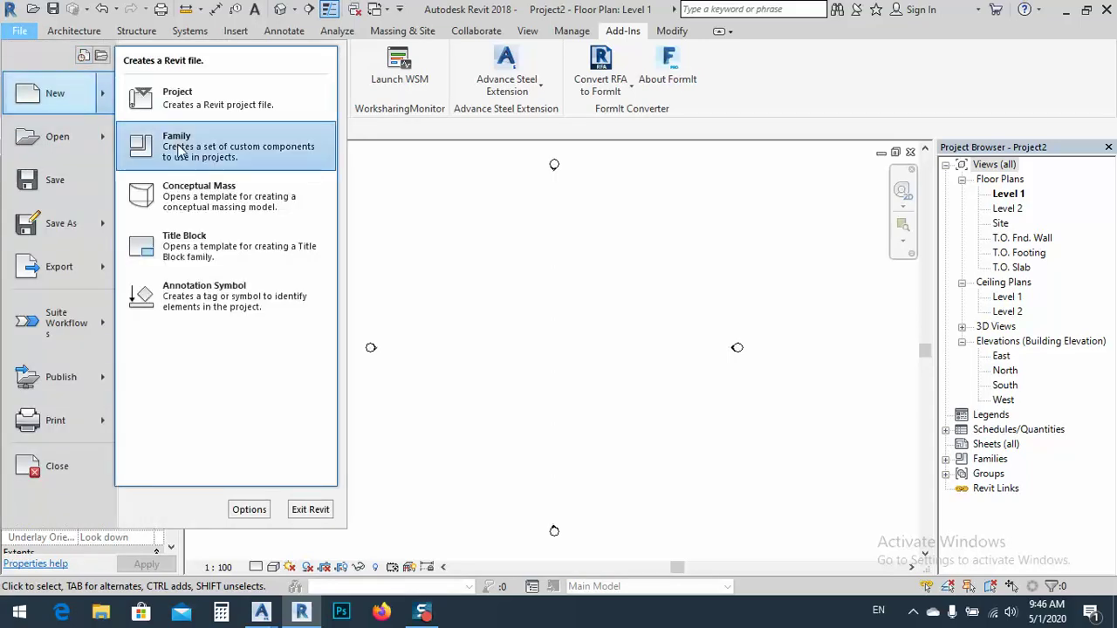
pyautogui.click(177, 150)
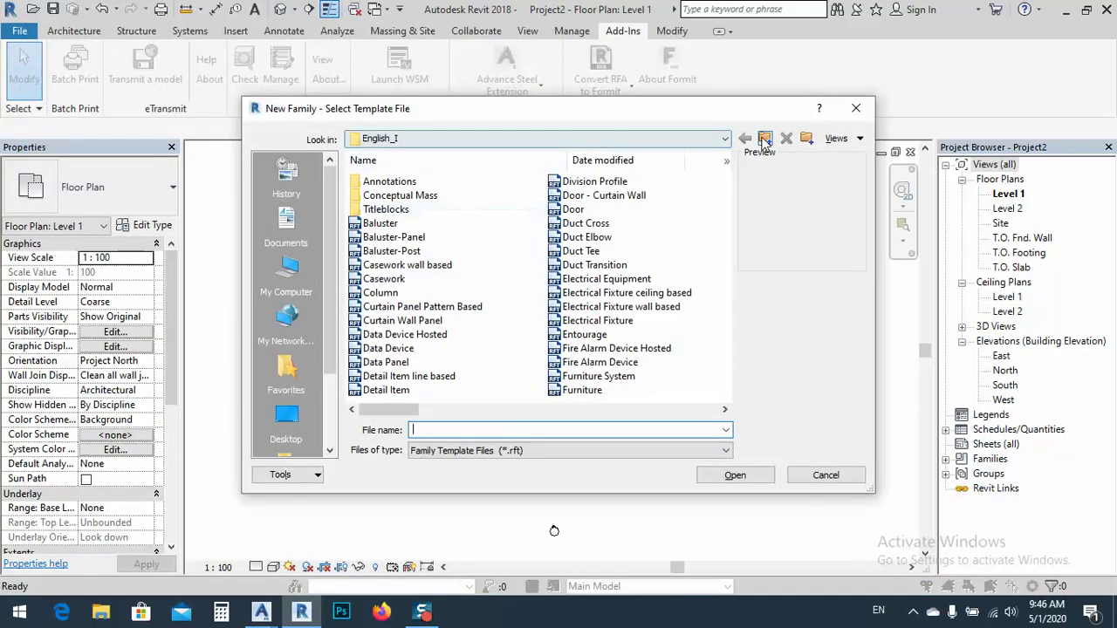
pyautogui.click(765, 140)
pyautogui.doubleClick(384, 210)
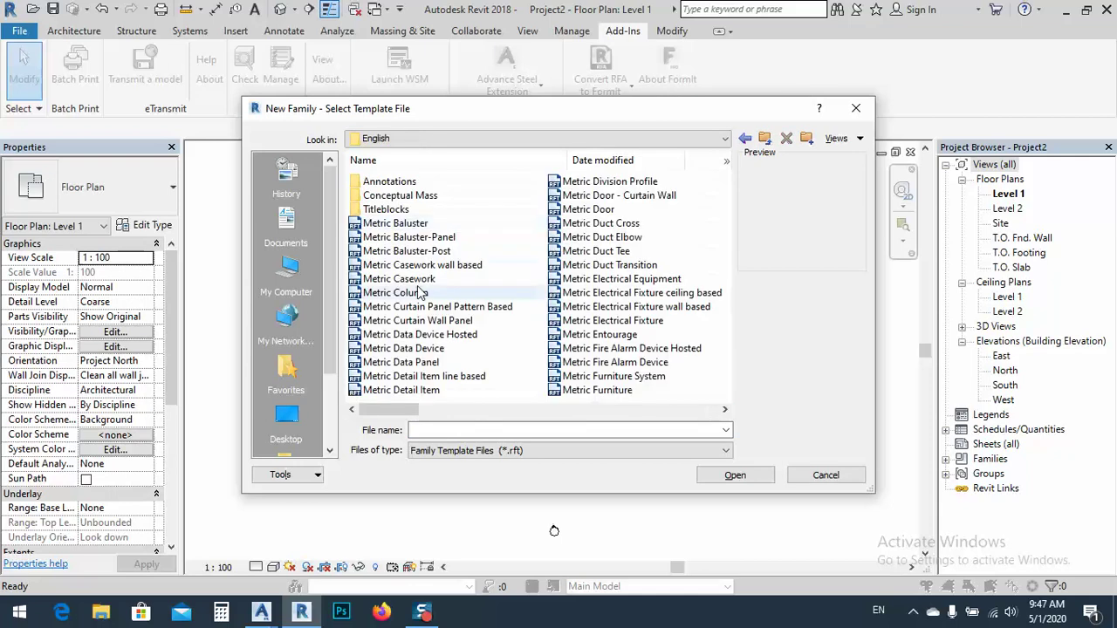
pyautogui.scroll(-4, 524, 349)
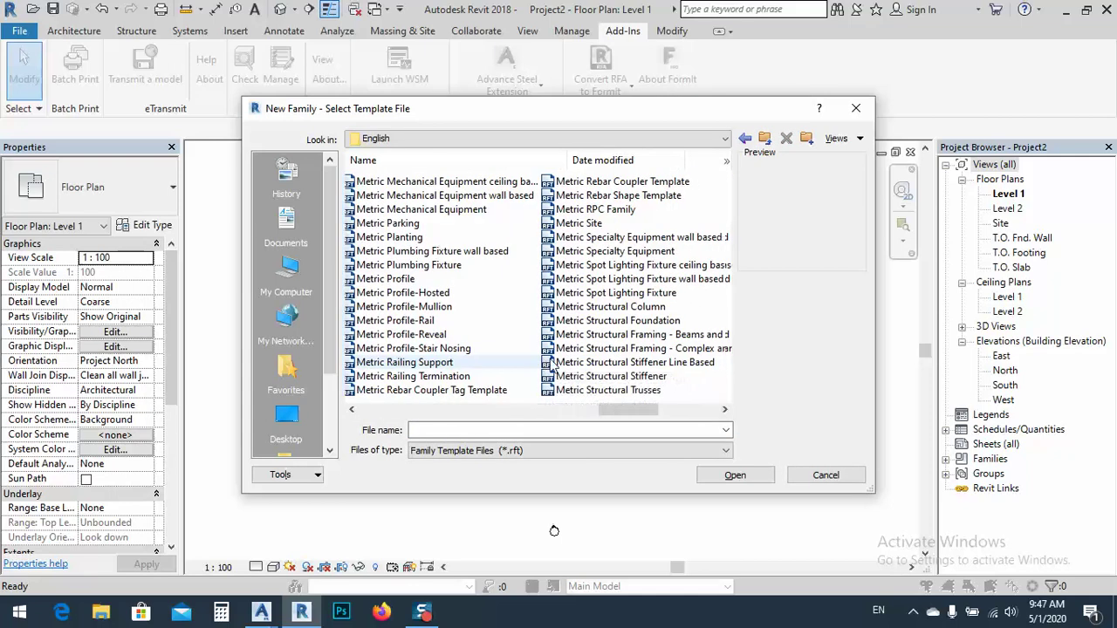
pyautogui.scroll(-1, 551, 364)
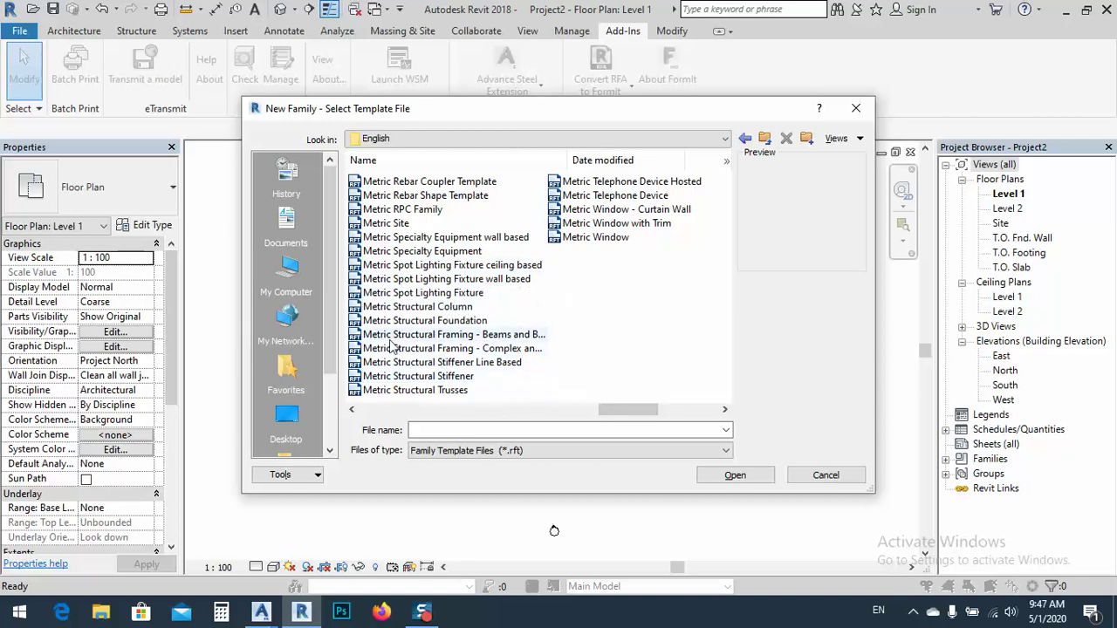
pyautogui.doubleClick(521, 337)
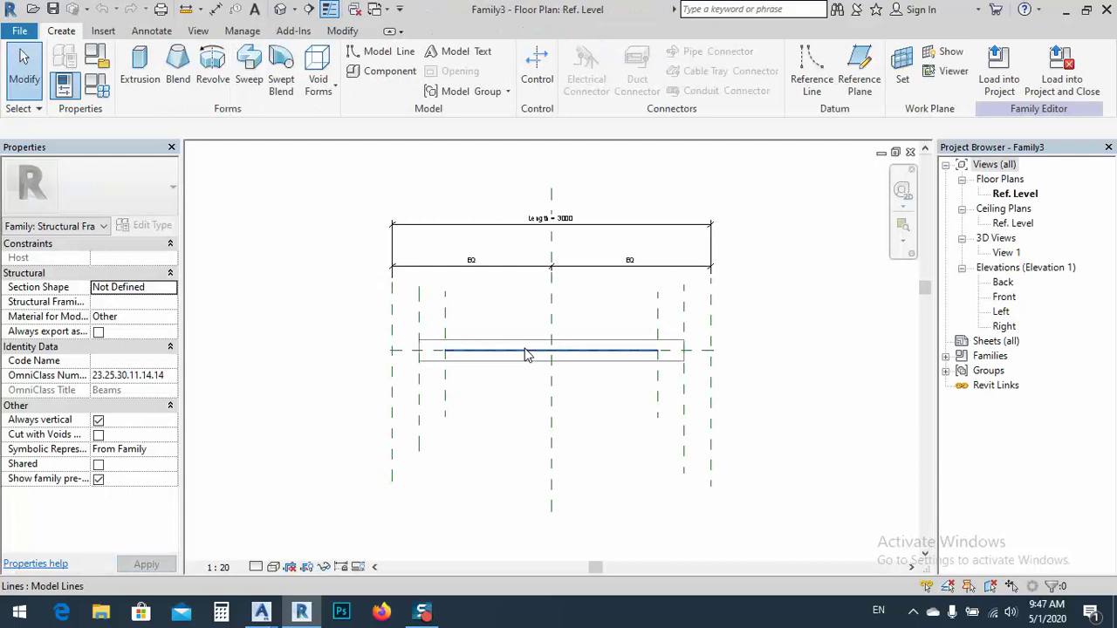
# Step: Open the Left elevation, edit the beam extrusion and delete its rectangular profile sketch
pyautogui.doubleClick(1001, 312)
pyautogui.scroll(2, 515, 384)
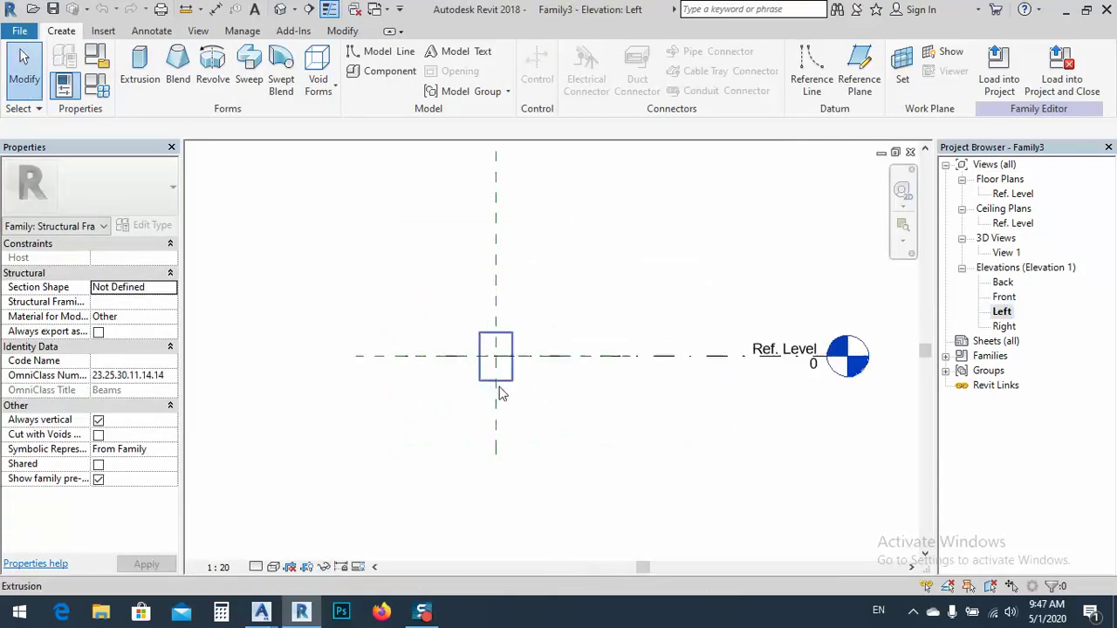
pyautogui.scroll(2, 505, 349)
pyautogui.click(507, 329)
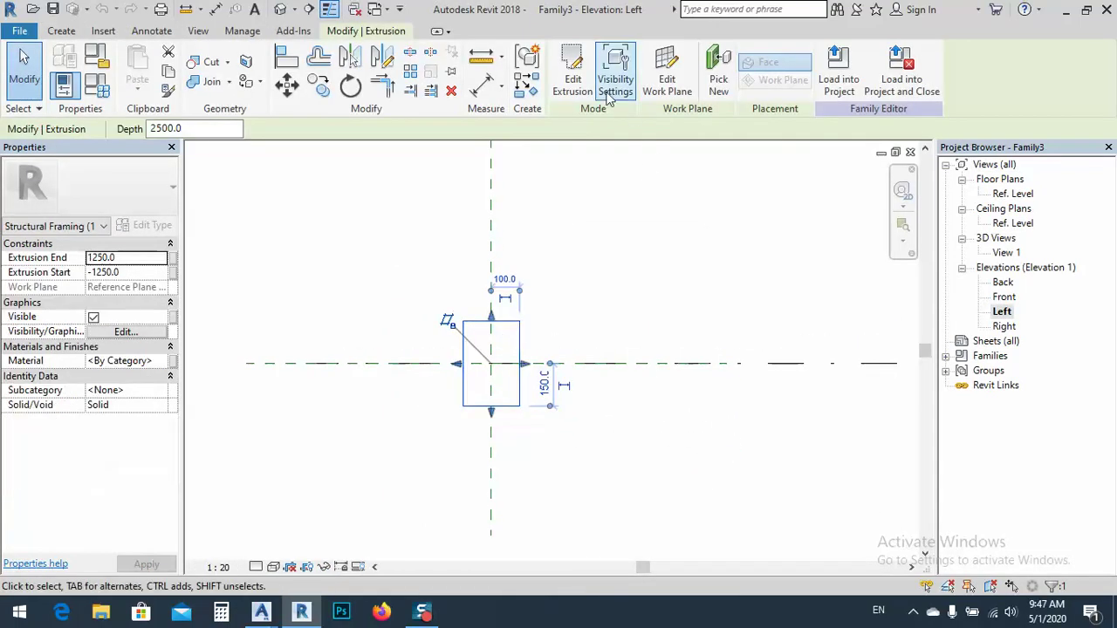
pyautogui.click(572, 77)
pyautogui.moveTo(424, 314); pyautogui.dragTo(561, 431)
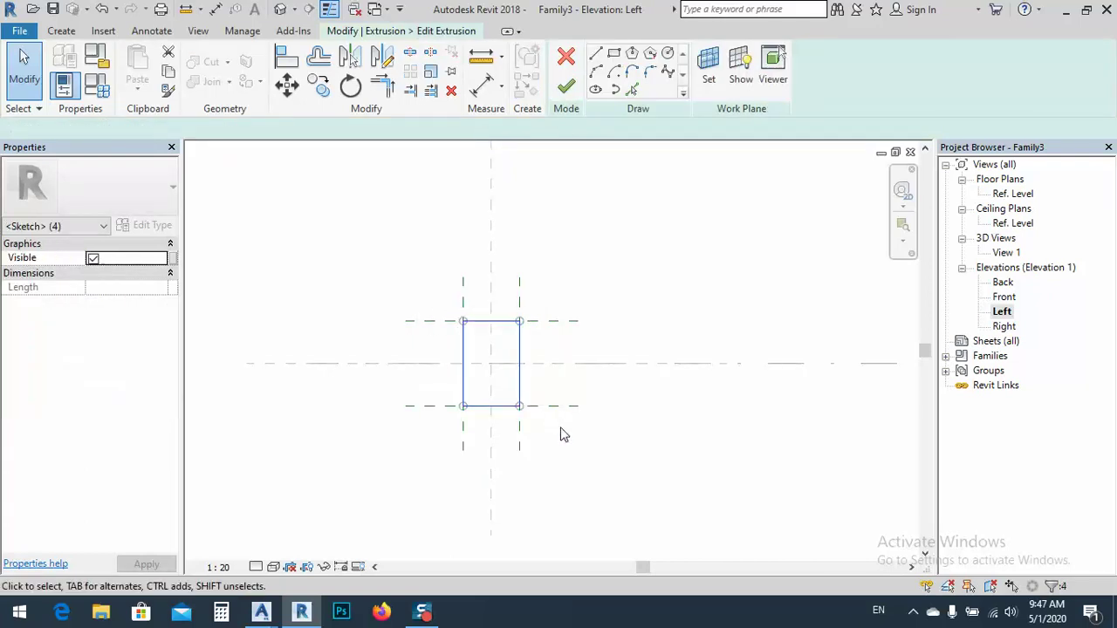
pyautogui.press('Delete')
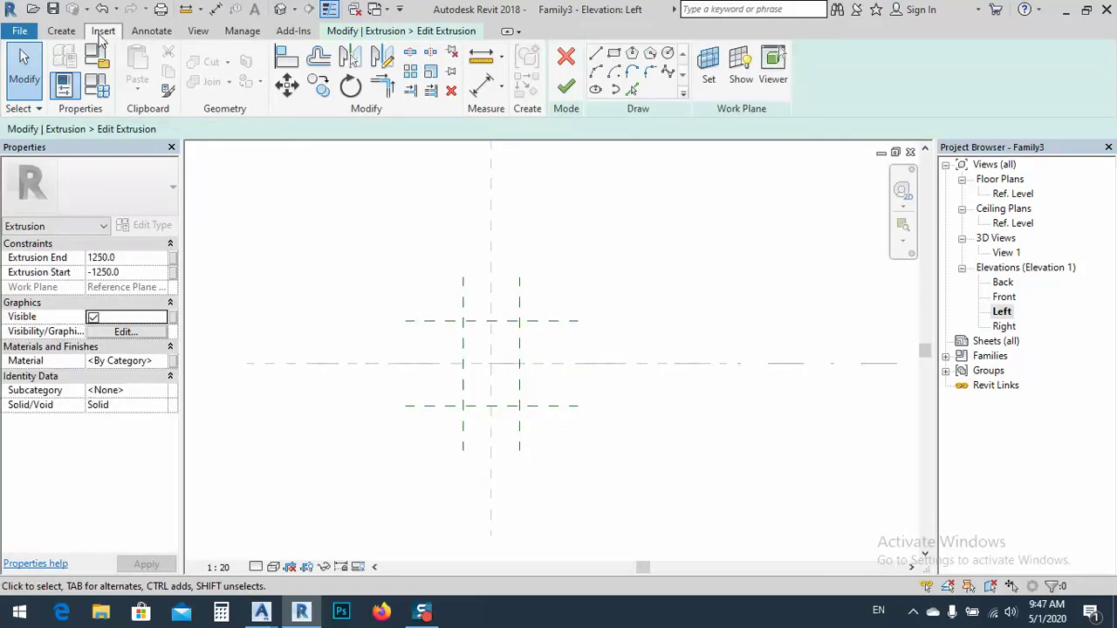
# Step: Import sections.dwg from the Desktop into the beam extrusion sketch
pyautogui.click(104, 31)
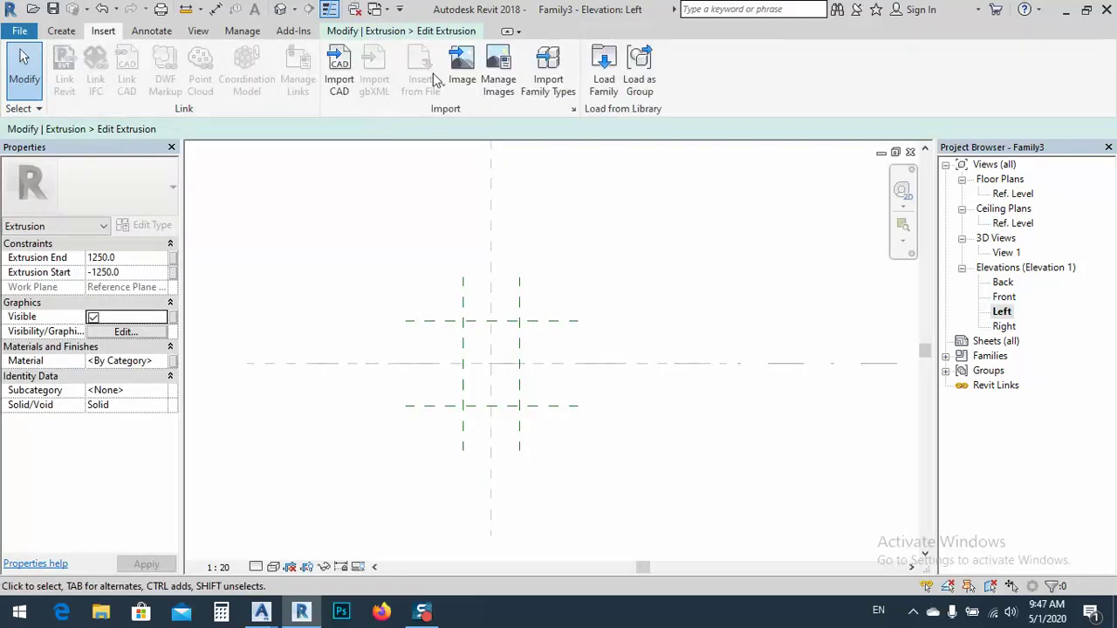
pyautogui.click(340, 70)
pyautogui.doubleClick(388, 360)
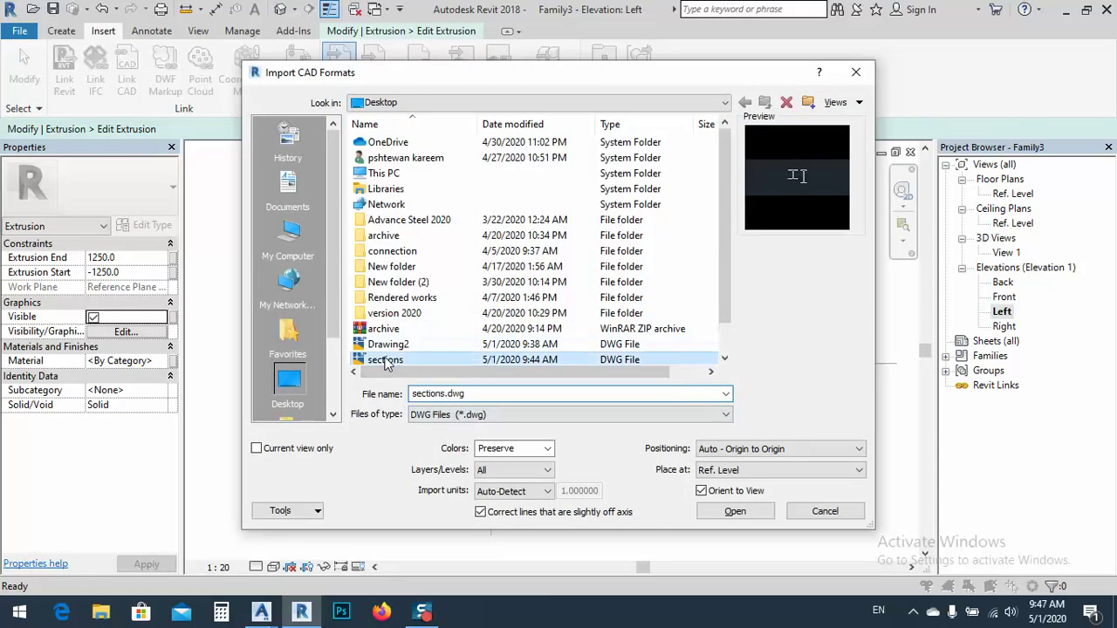
pyautogui.click(598, 323)
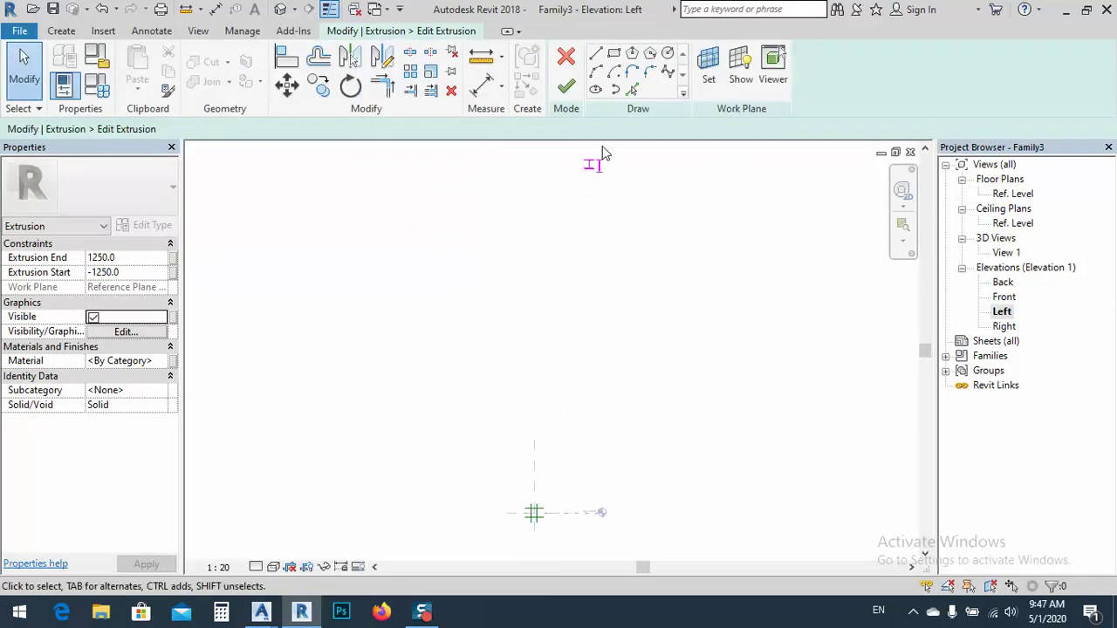
# Step: Move both imported section outlines from their distant import location to beside the reference planes on the Ref. Level line
pyautogui.moveTo(638, 154); pyautogui.dragTo(547, 195)
pyautogui.scroll(4, 586, 179)
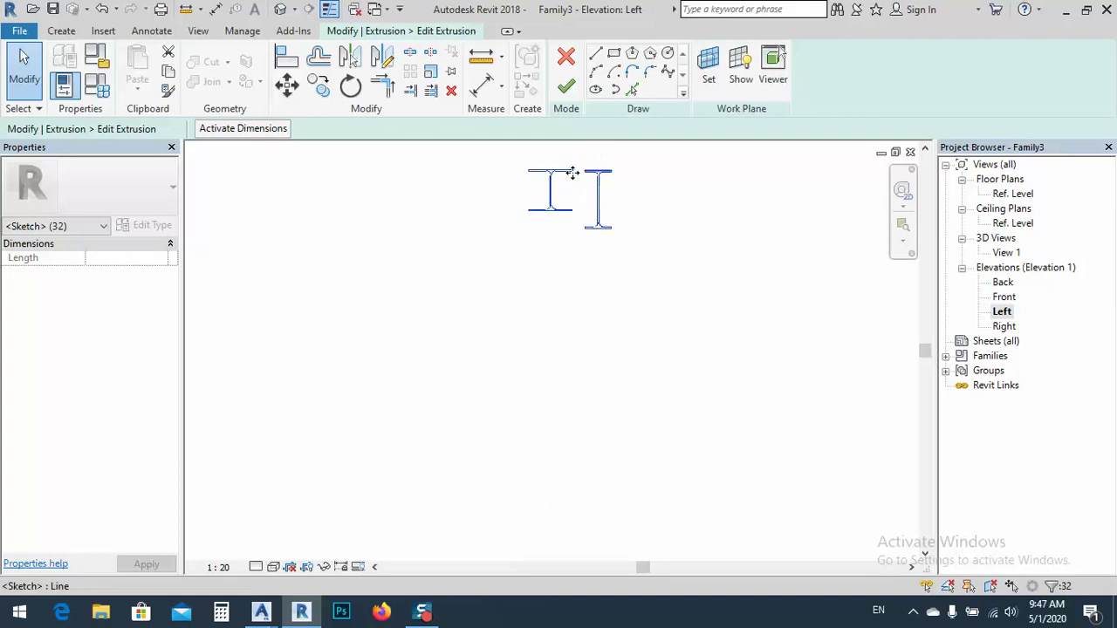
pyautogui.click(287, 84)
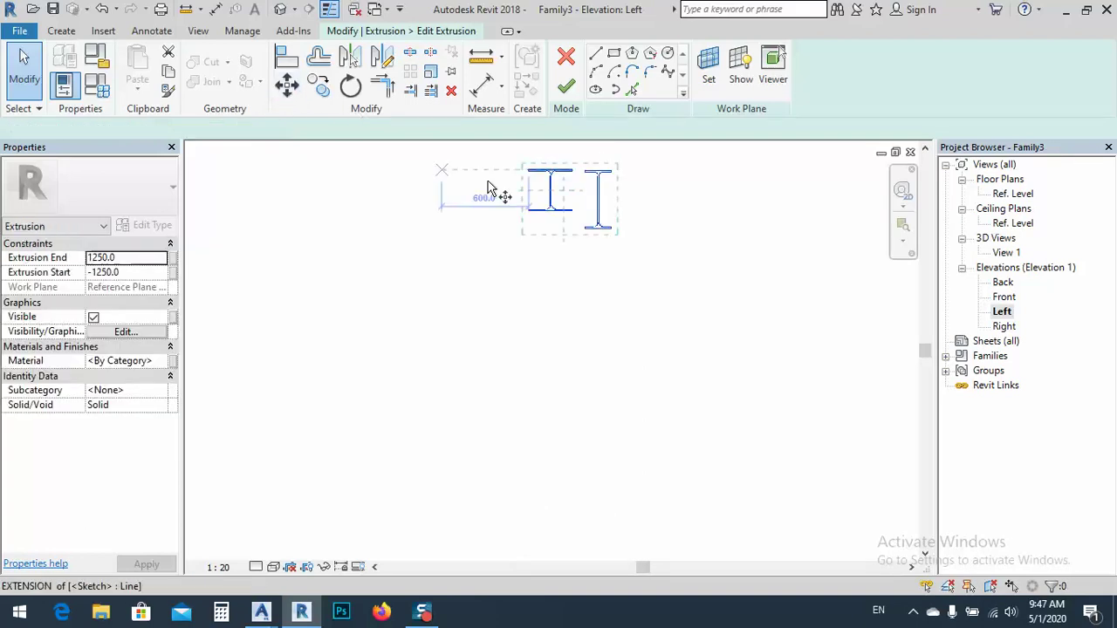
pyautogui.click(563, 199)
pyautogui.scroll(-5, 558, 188)
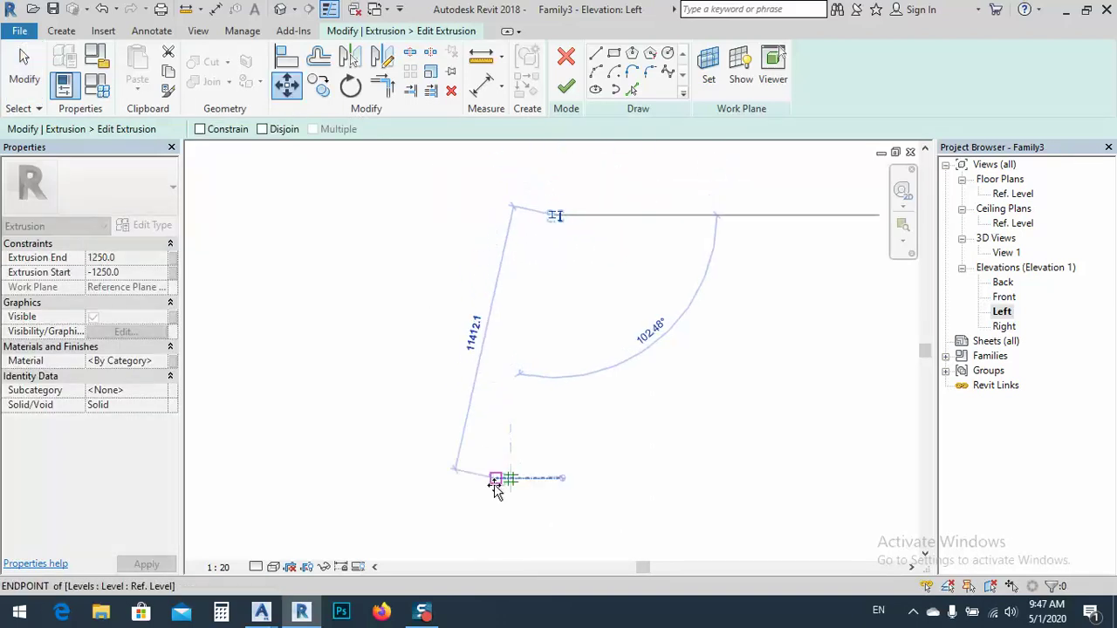
pyautogui.scroll(5, 515, 482)
pyautogui.moveTo(568, 481)
pyautogui.mouseDown(button='middle')
pyautogui.moveTo(452, 390)
pyautogui.moveTo(452, 370)
pyautogui.mouseUp(button='middle')
pyautogui.click(589, 314)
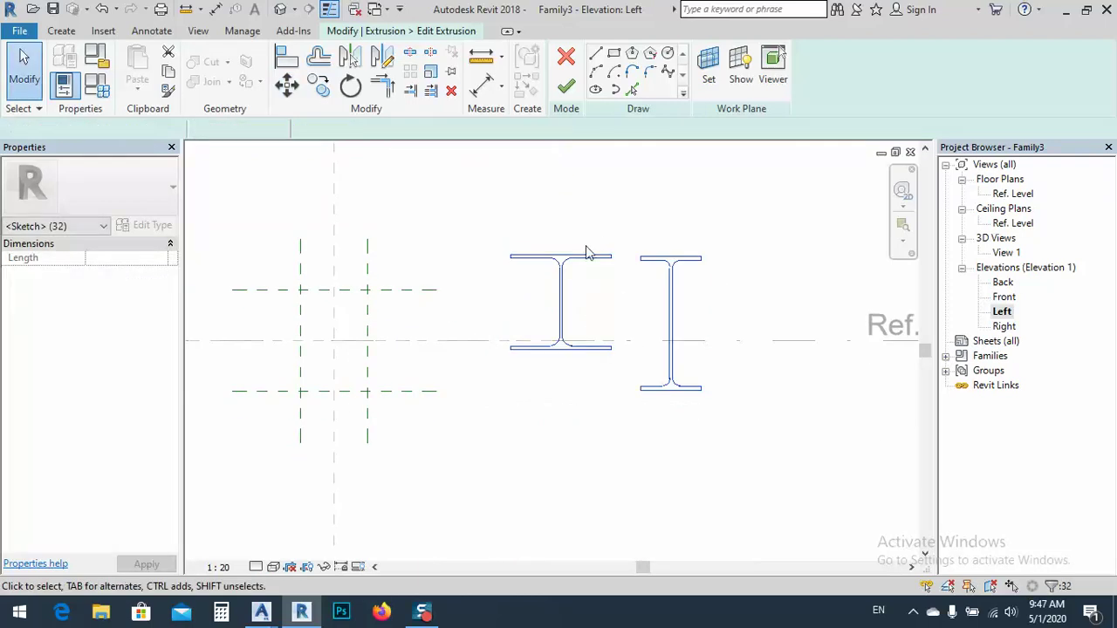
pyautogui.press('Escape')
# Step: Delete the wide-flange column outline and move the taller I-section outline onto the intersection of the vertical centre plane and Ref. Level
pyautogui.moveTo(630, 237)
pyautogui.mouseDown()
pyautogui.moveTo(494, 378)
pyautogui.moveTo(478, 378)
pyautogui.mouseUp()
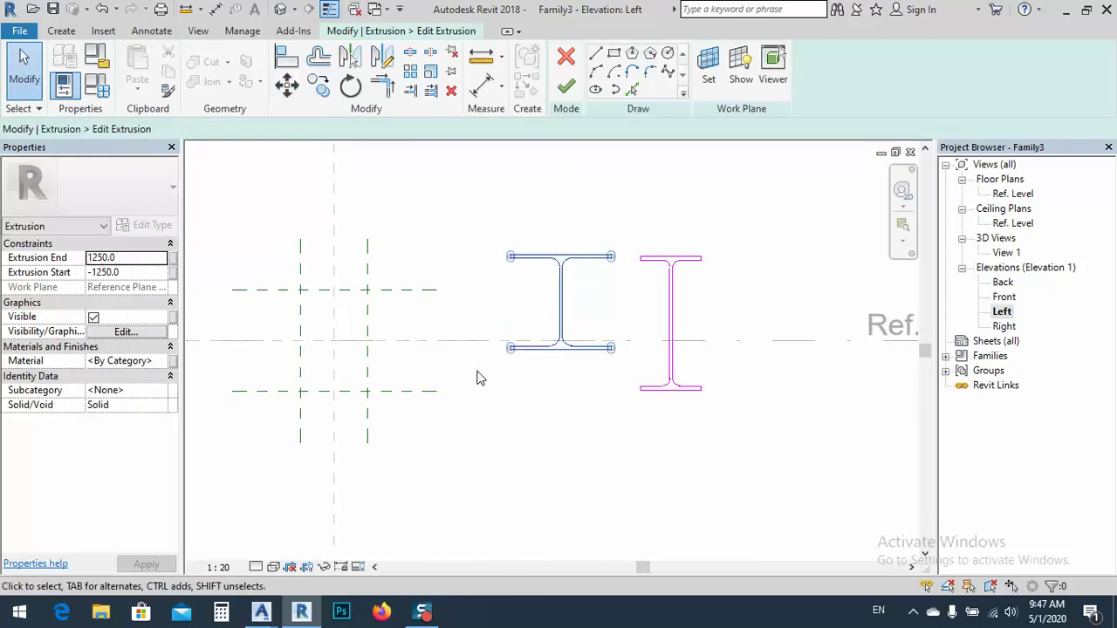
pyautogui.press('Delete')
pyautogui.moveTo(609, 244); pyautogui.dragTo(752, 489)
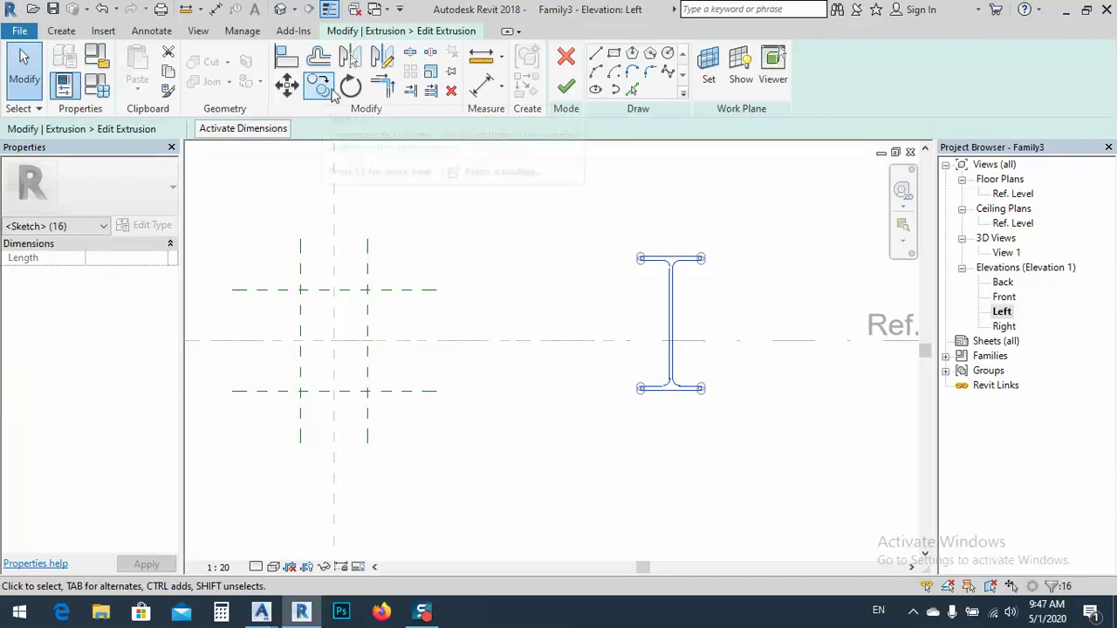
pyautogui.click(287, 84)
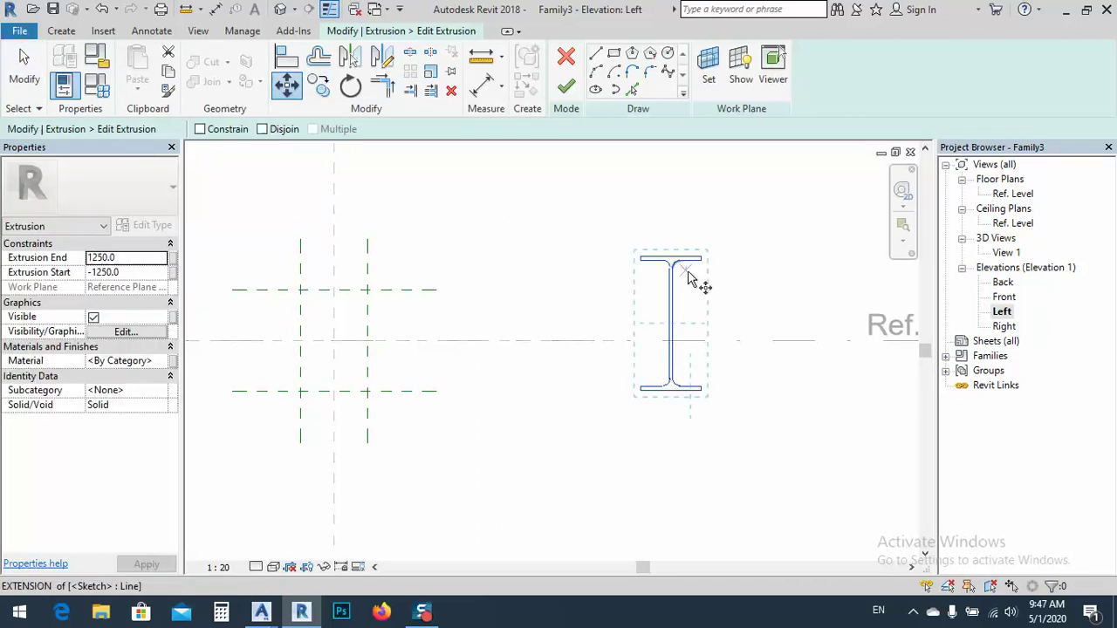
pyautogui.click(670, 327)
pyautogui.click(332, 339)
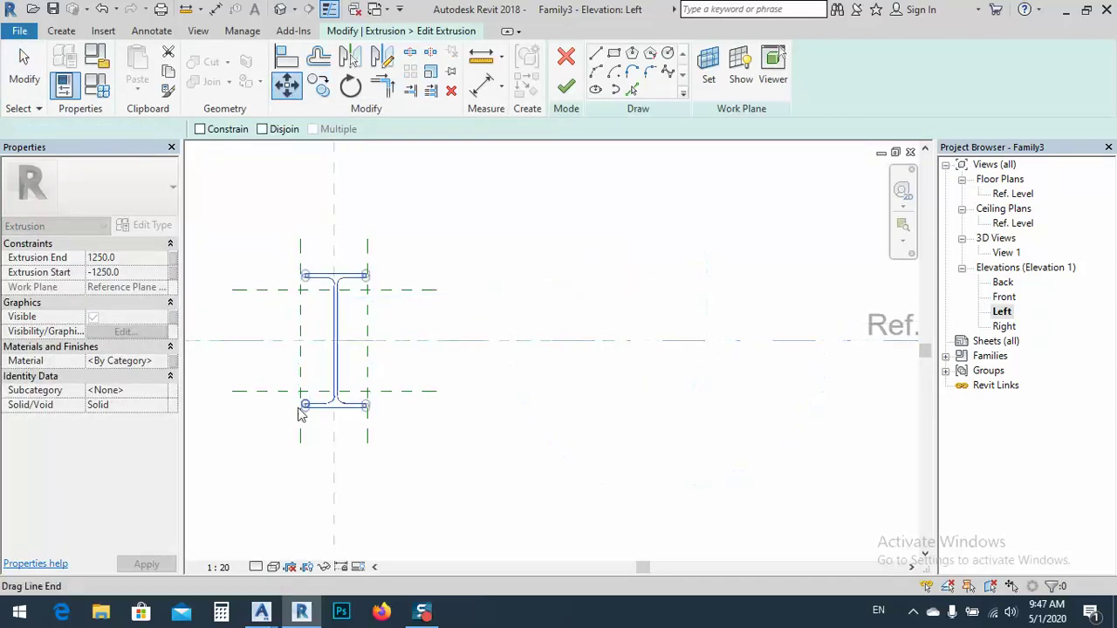
# Step: Move the I-section so its top flange midpoint lies on the vertical centre plane, and finish the extrusion sketch
pyautogui.moveTo(274, 262); pyautogui.dragTo(414, 436)
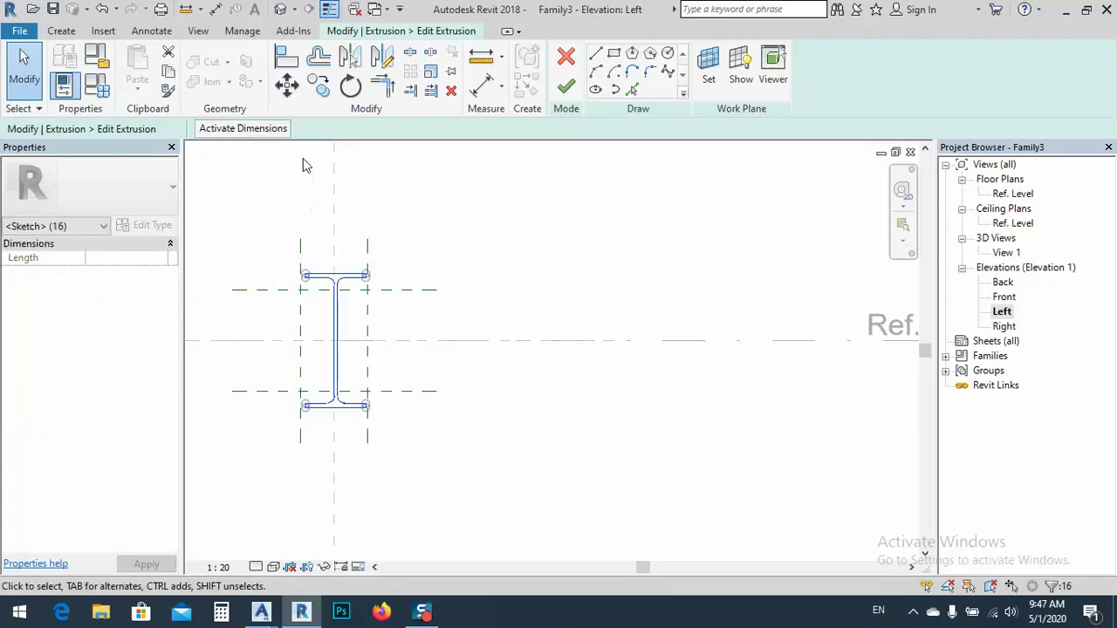
pyautogui.click(288, 85)
pyautogui.scroll(3, 339, 290)
pyautogui.scroll(5, 342, 288)
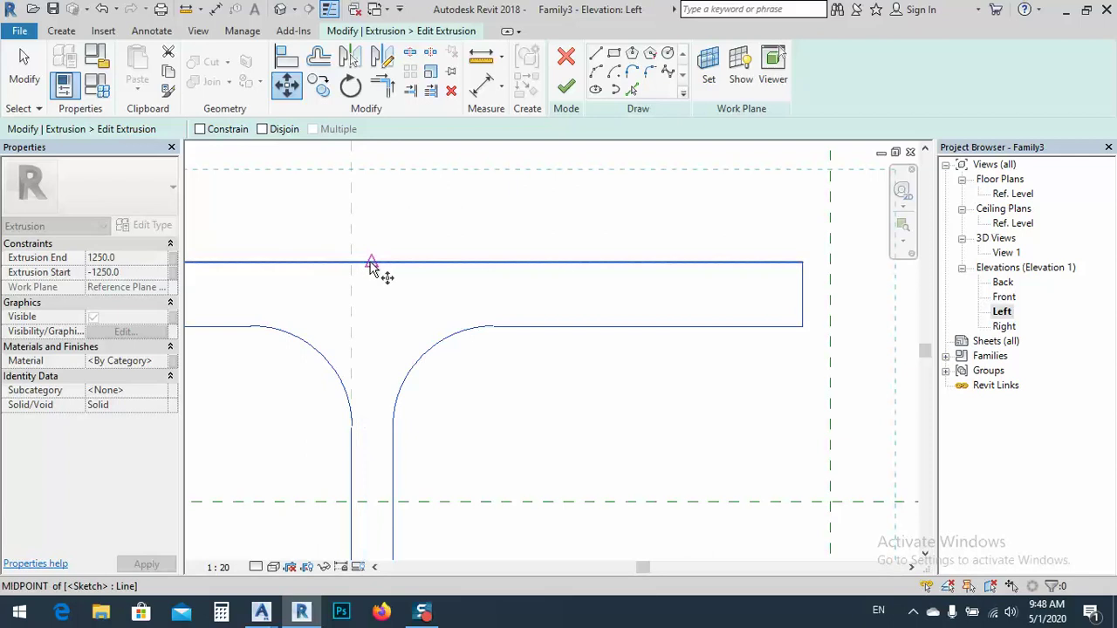
pyautogui.click(370, 262)
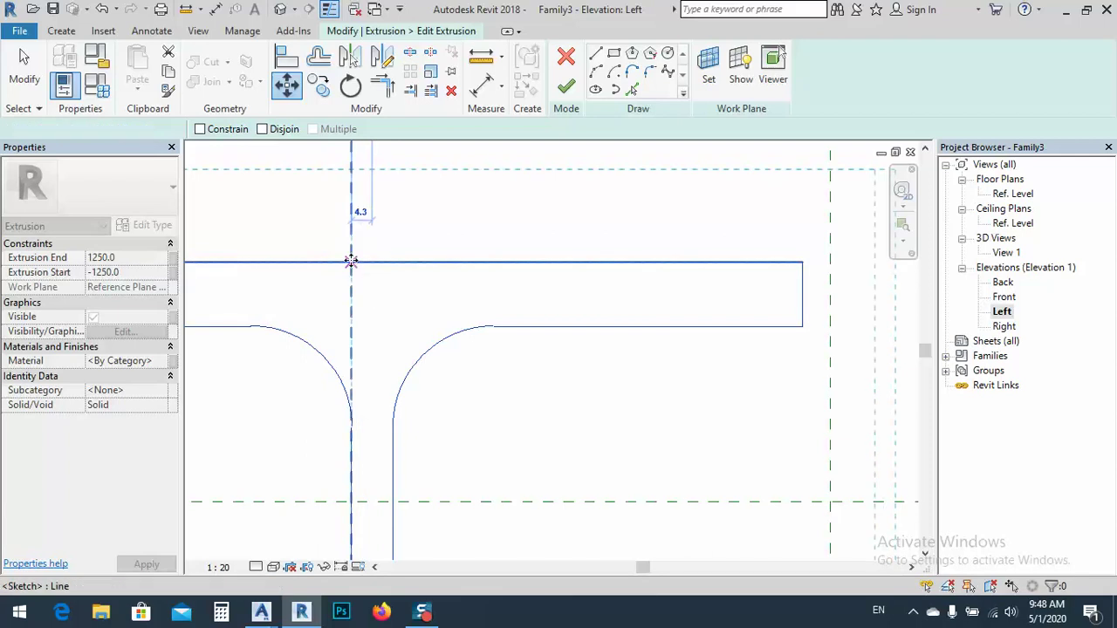
pyautogui.click(351, 261)
pyautogui.scroll(-5, 479, 317)
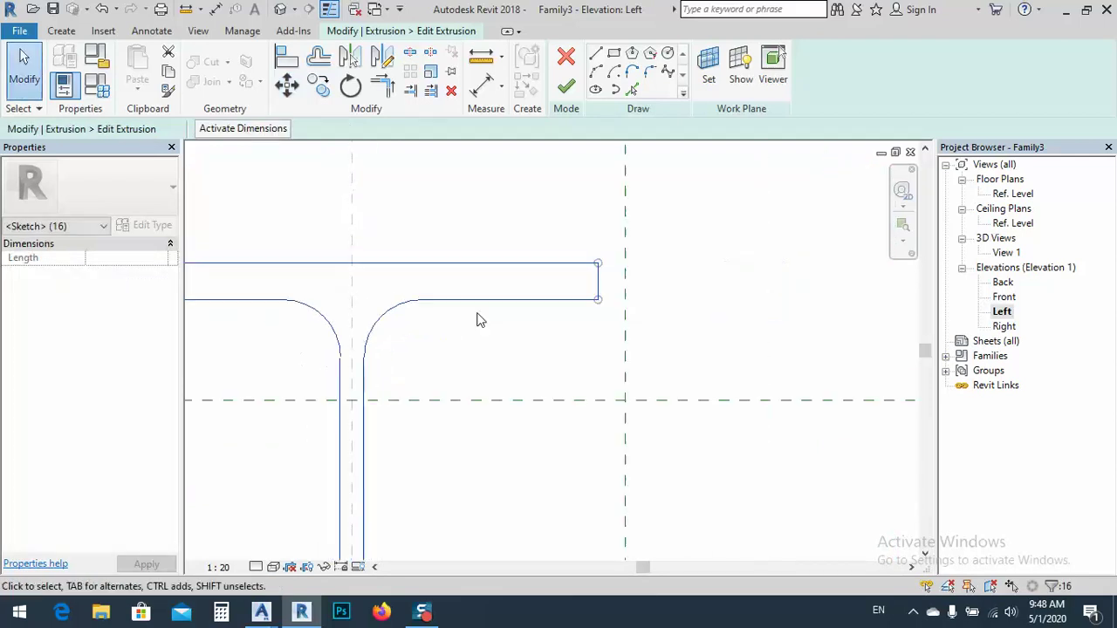
pyautogui.click(567, 87)
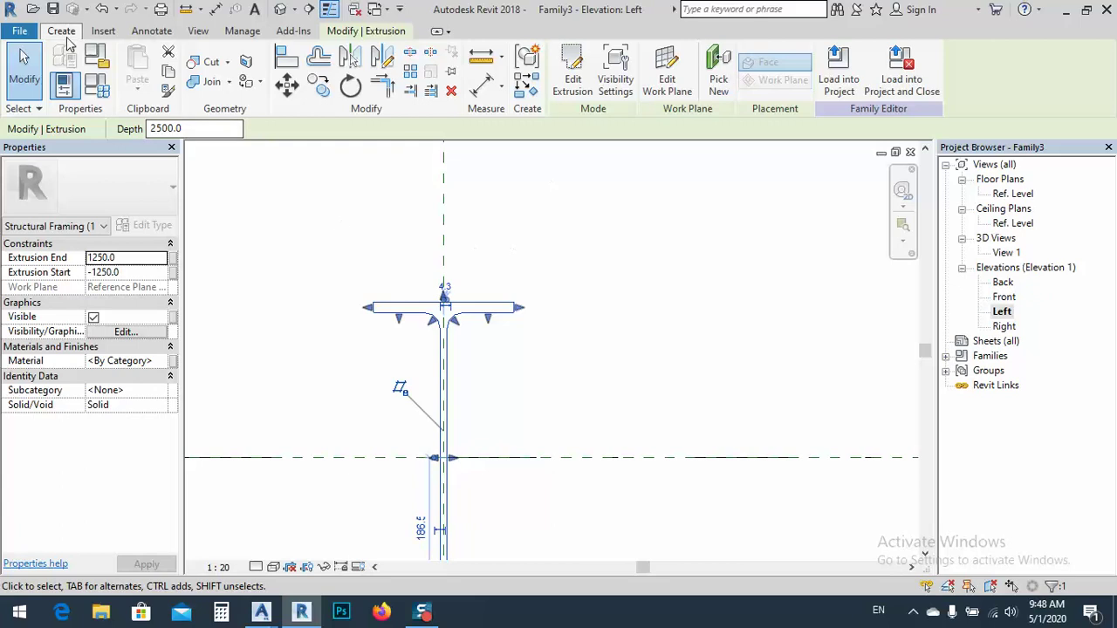
# Step: Save the beam family on the Desktop as IPE400
pyautogui.click(52, 9)
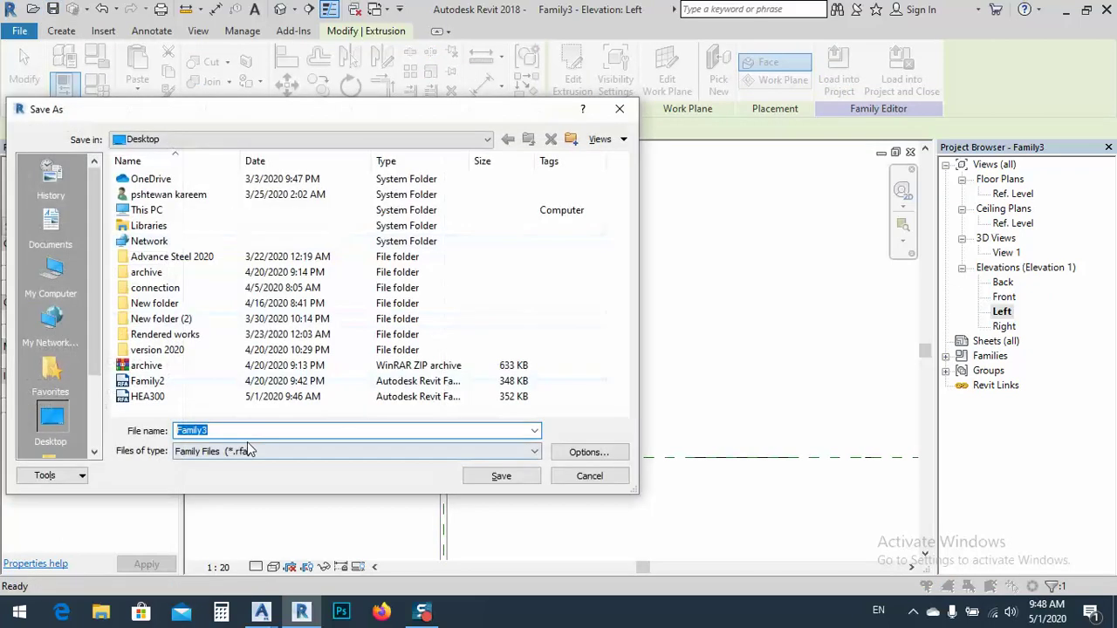
pyautogui.write('IPE400')
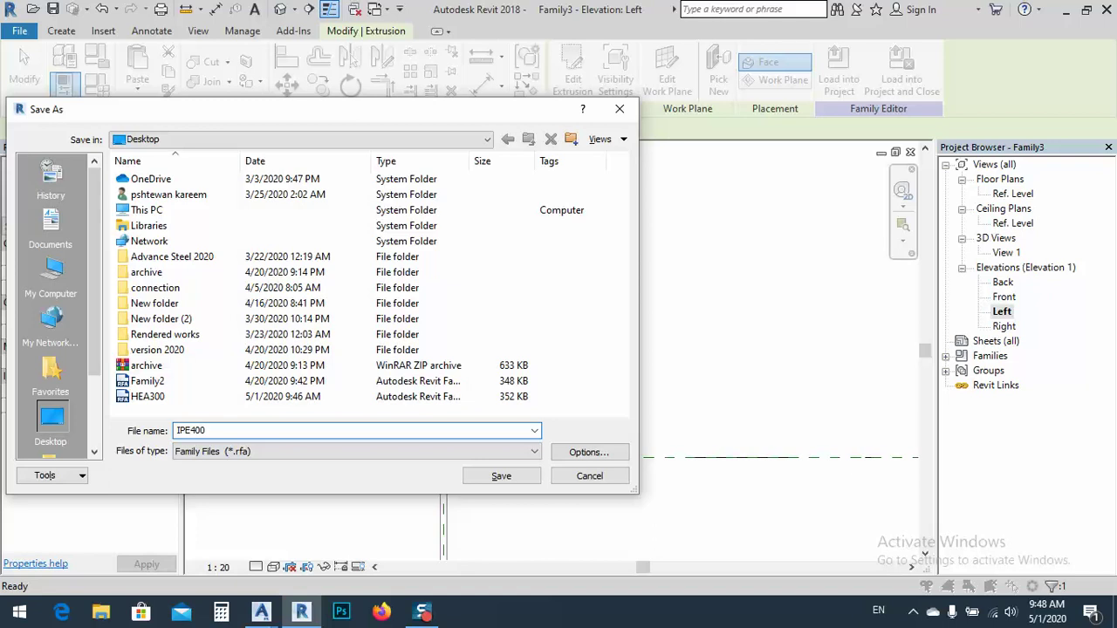
pyautogui.click(499, 477)
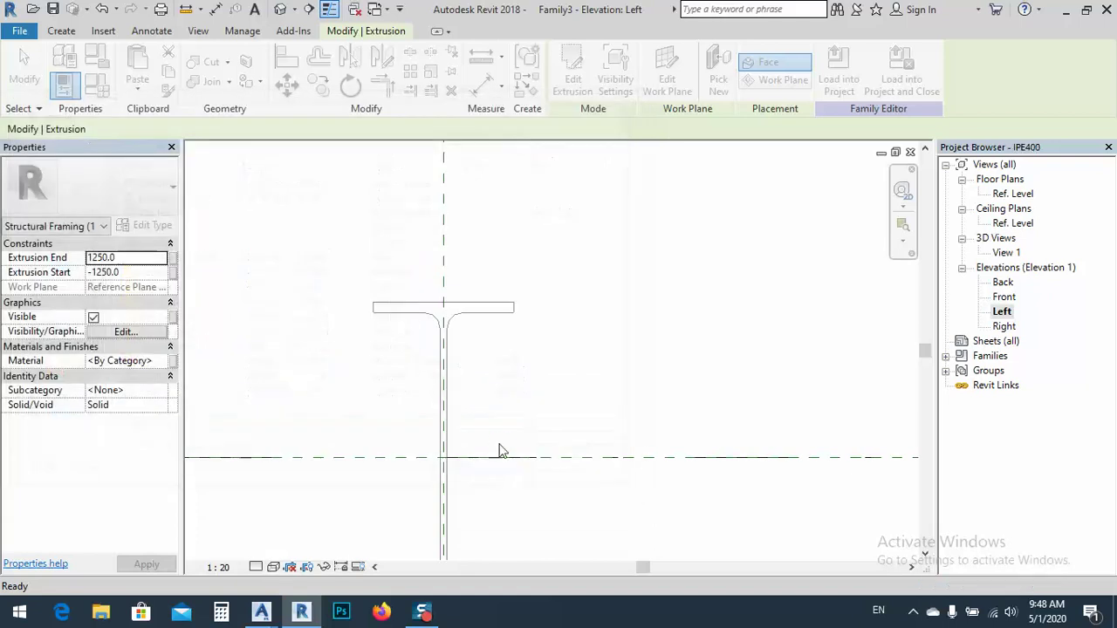
# Step: Load the IPE400 family into Project2 only and exit beam placement
pyautogui.click(570, 68)
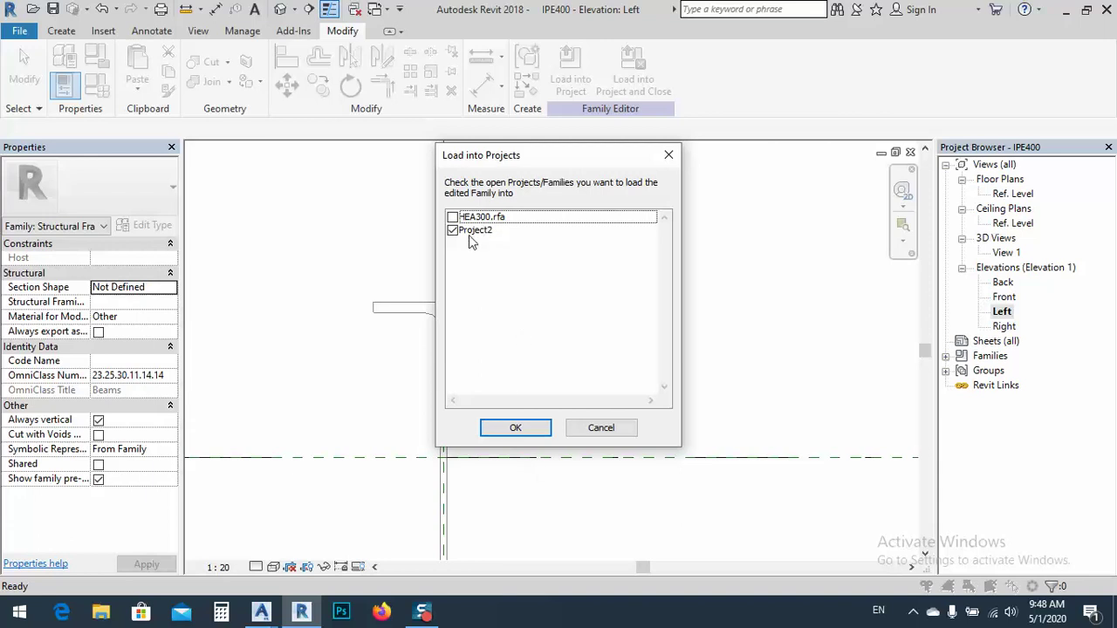
pyautogui.click(515, 430)
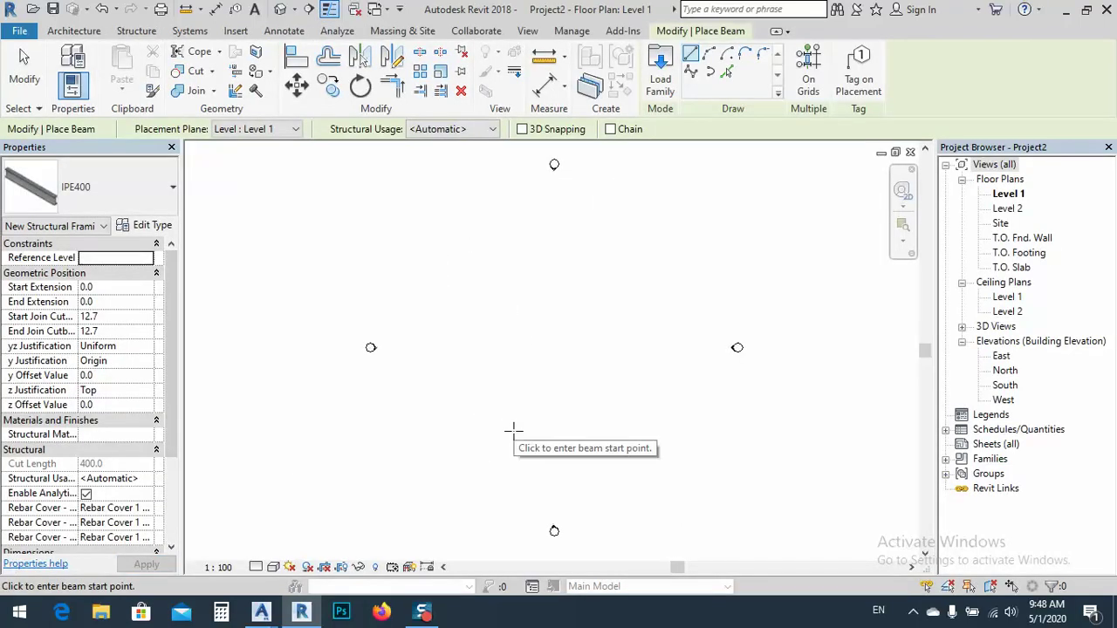
pyautogui.press('Escape')
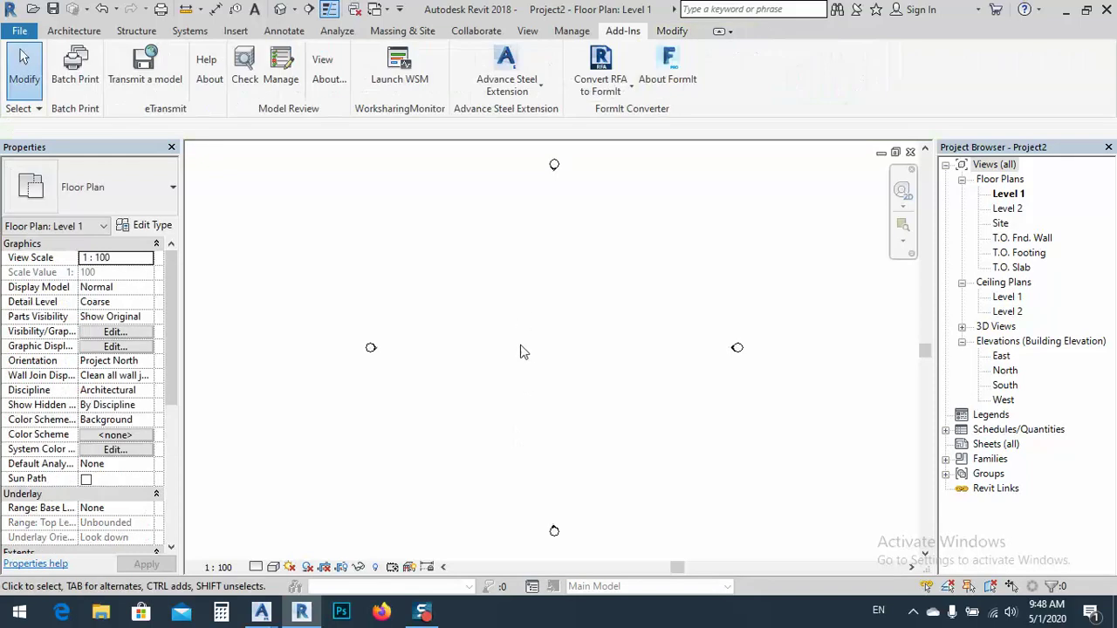
pyautogui.moveTo(558, 366); pyautogui.dragTo(516, 381, button='middle')
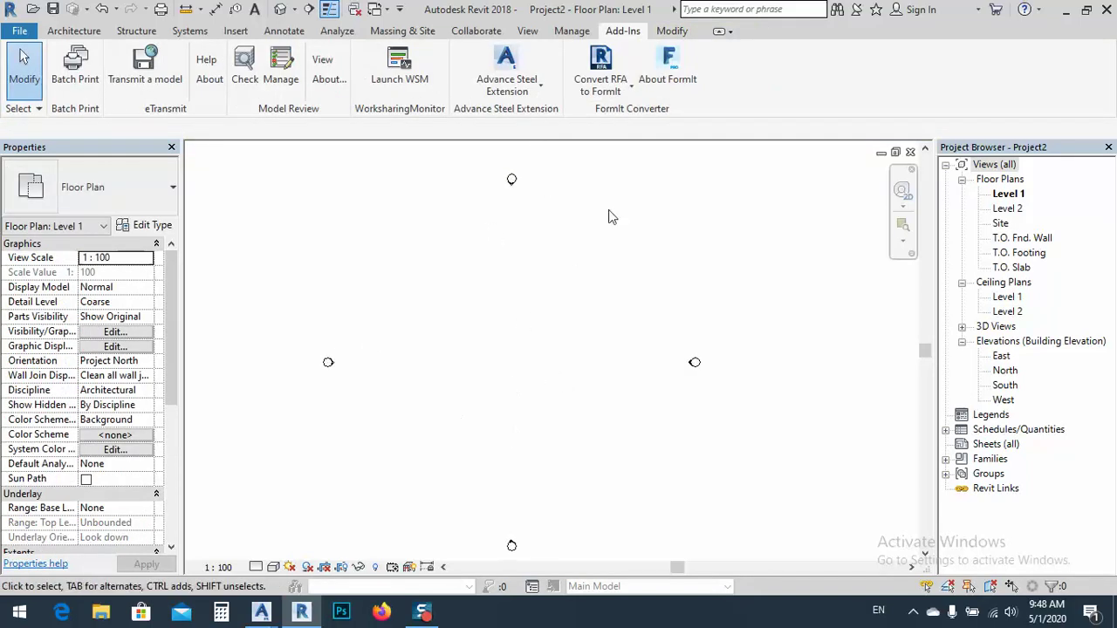
pyautogui.click(526, 92)
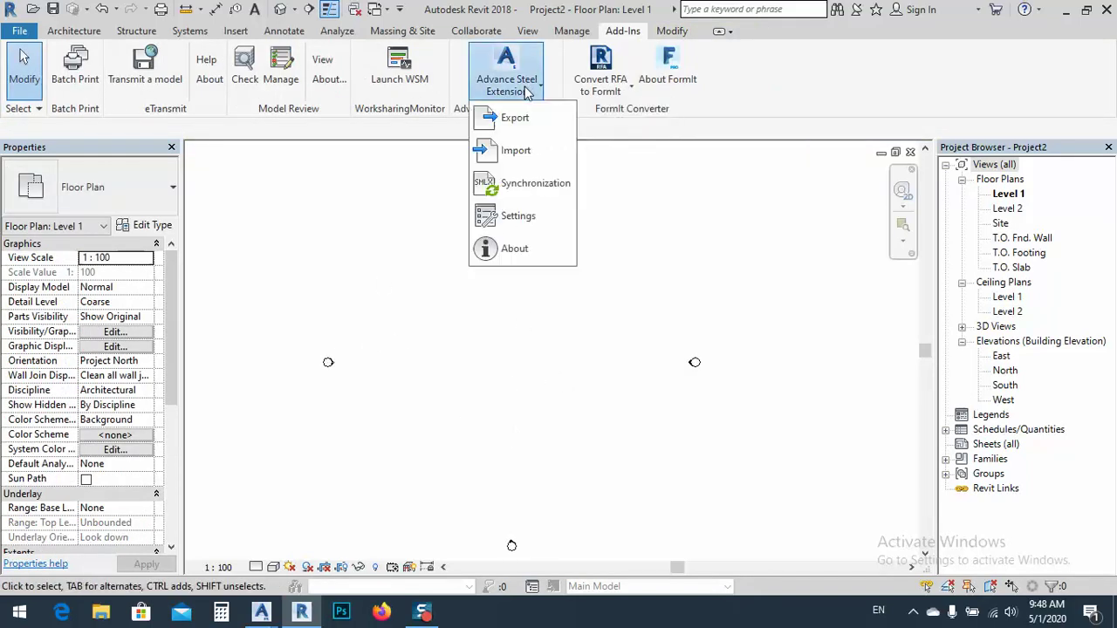
pyautogui.click(514, 152)
pyautogui.click(700, 414)
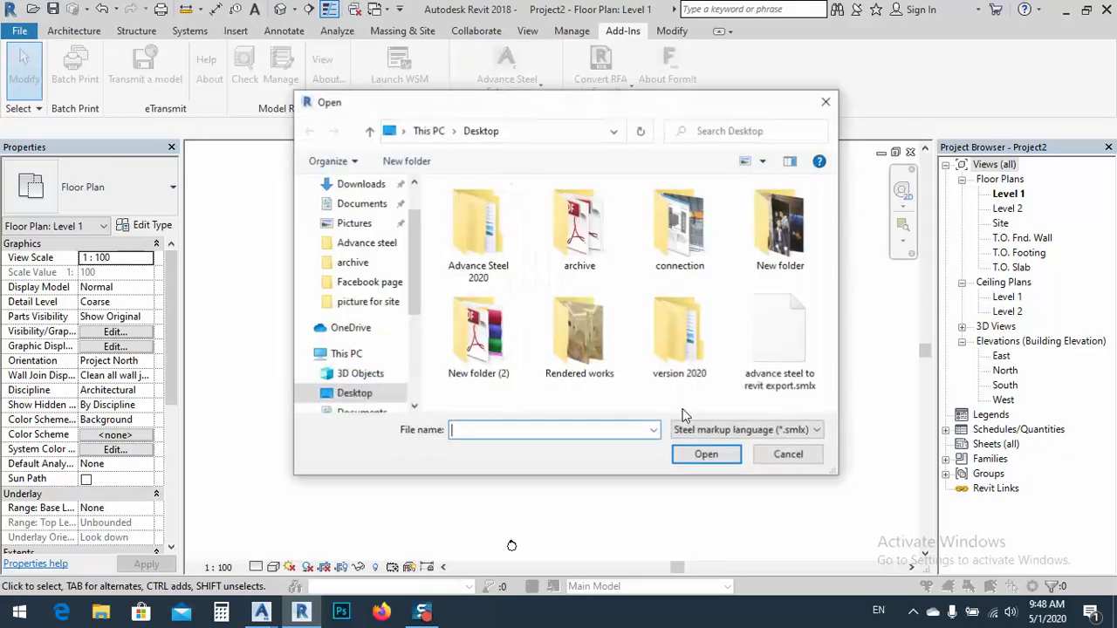
pyautogui.doubleClick(782, 354)
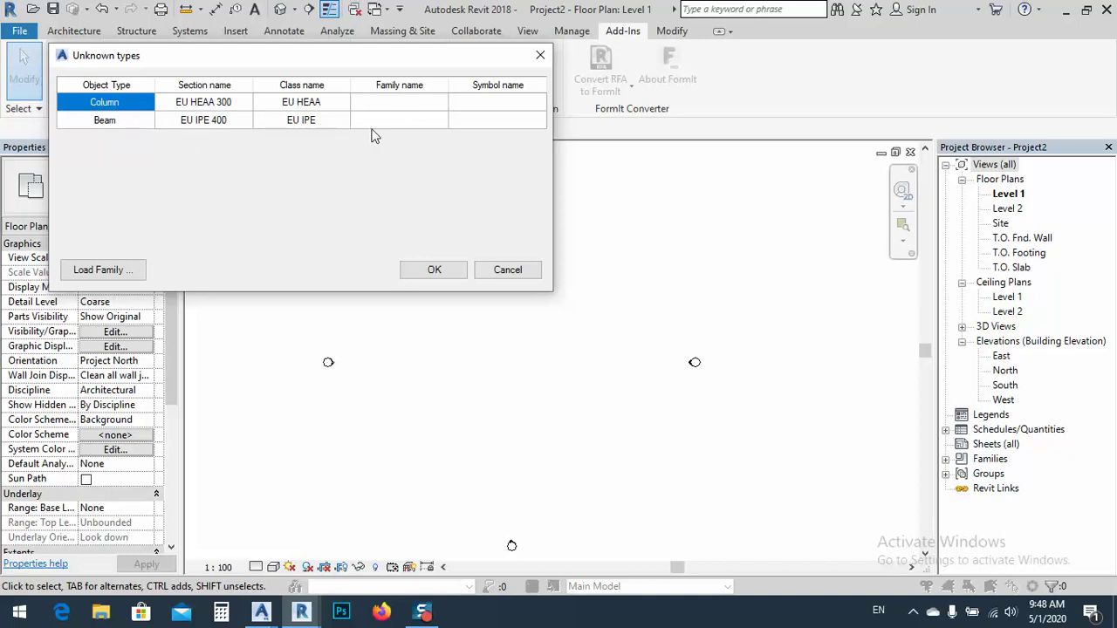
pyautogui.click(386, 105)
pyautogui.click(389, 103)
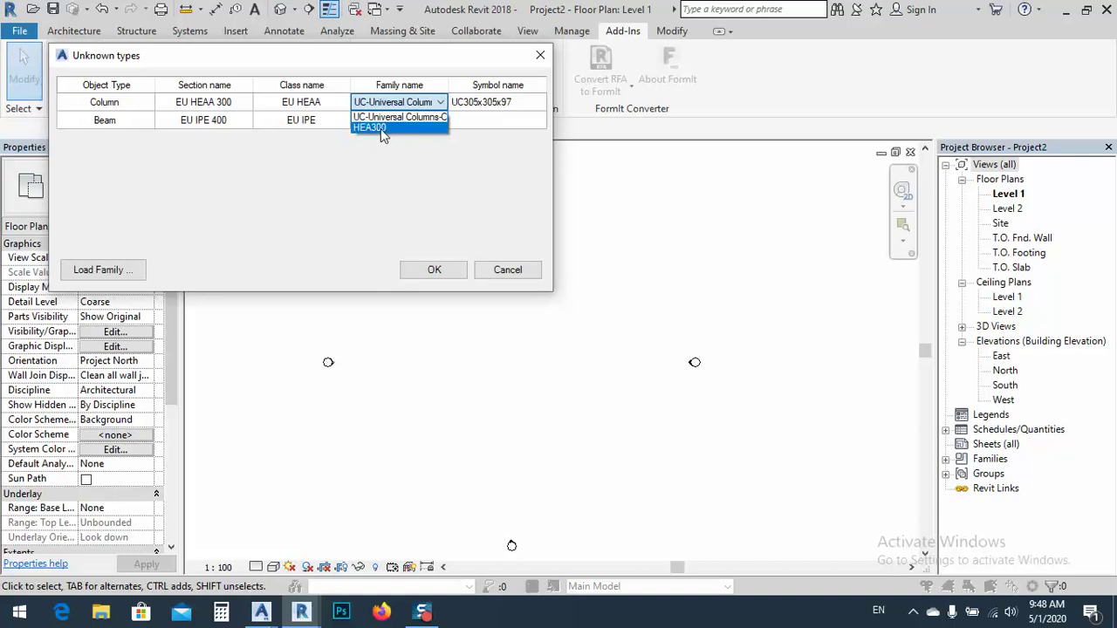
pyautogui.click(381, 128)
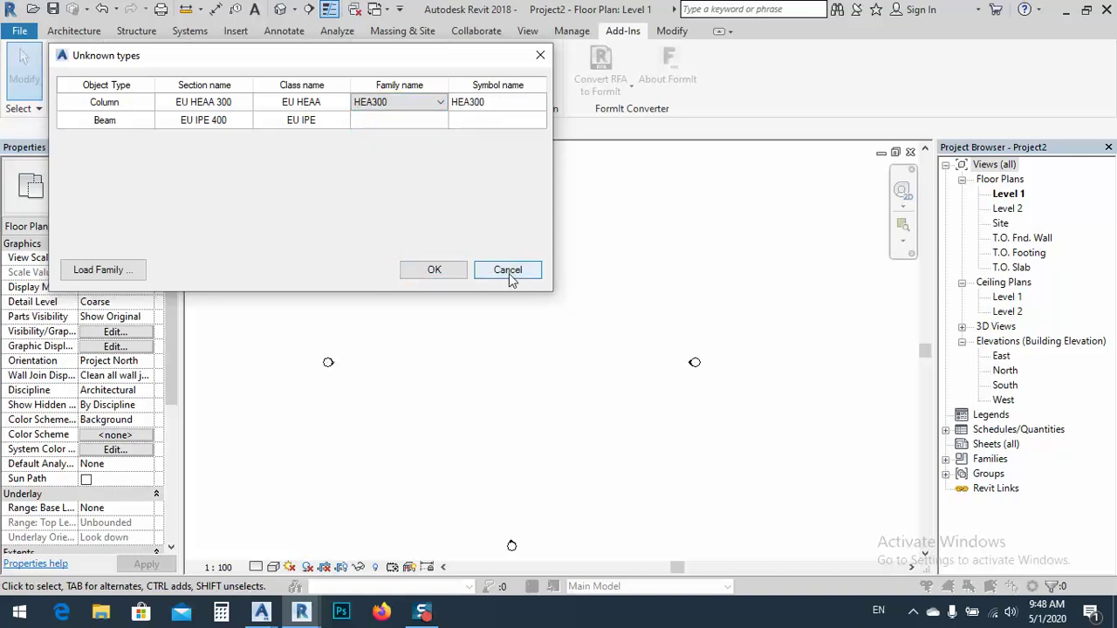
pyautogui.click(509, 271)
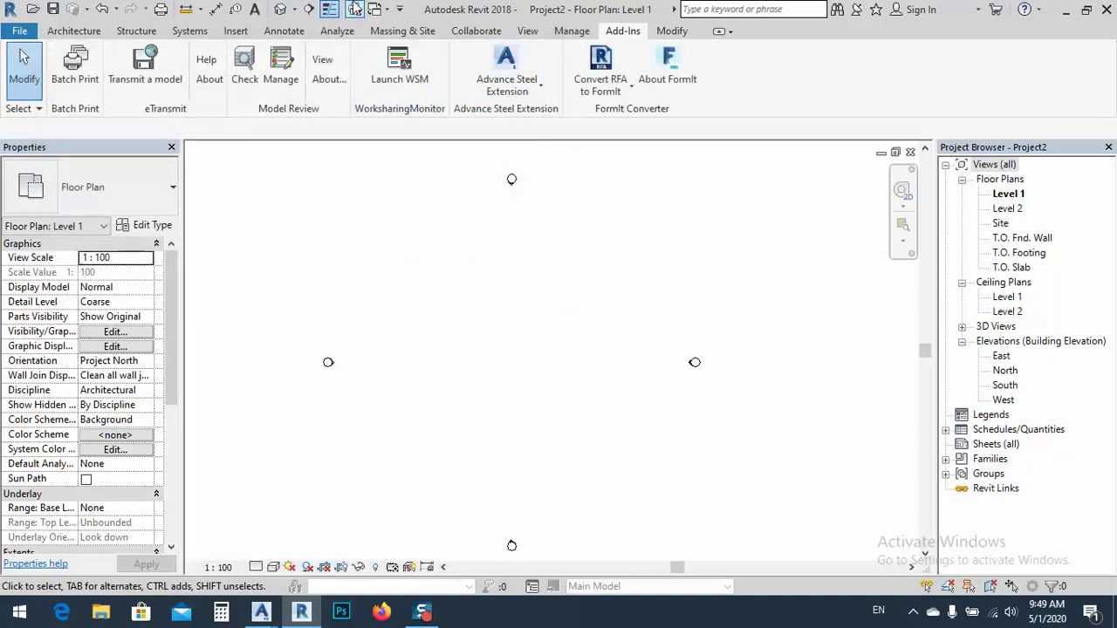
# Step: Switch to the IPE400 family's Ref. Level floor plan and load the family into Project2 again
pyautogui.click(377, 9)
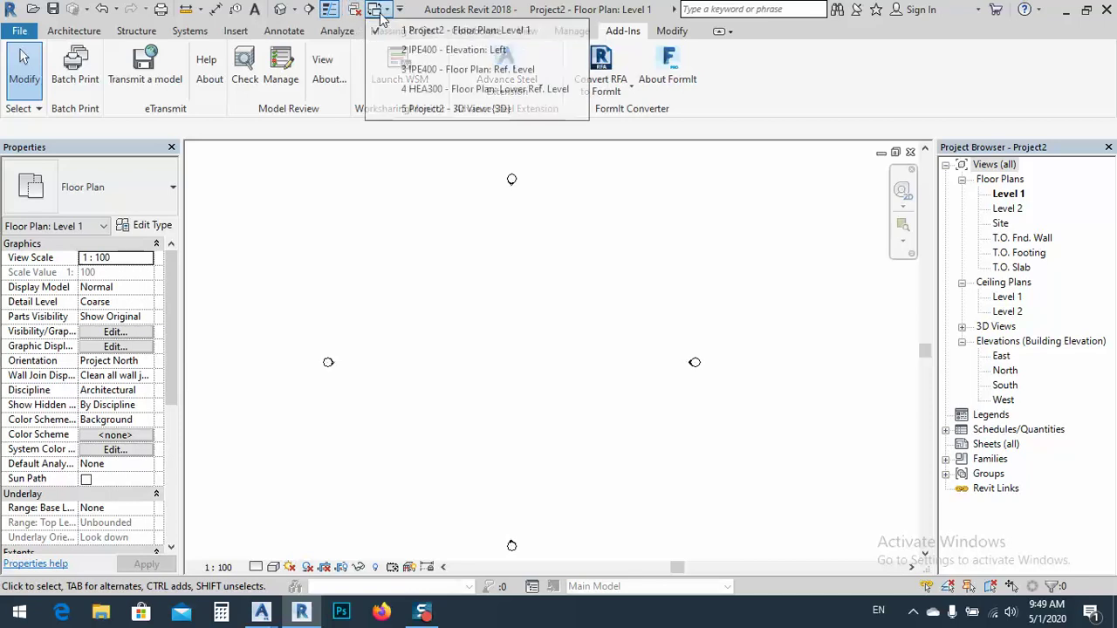
pyautogui.click(423, 70)
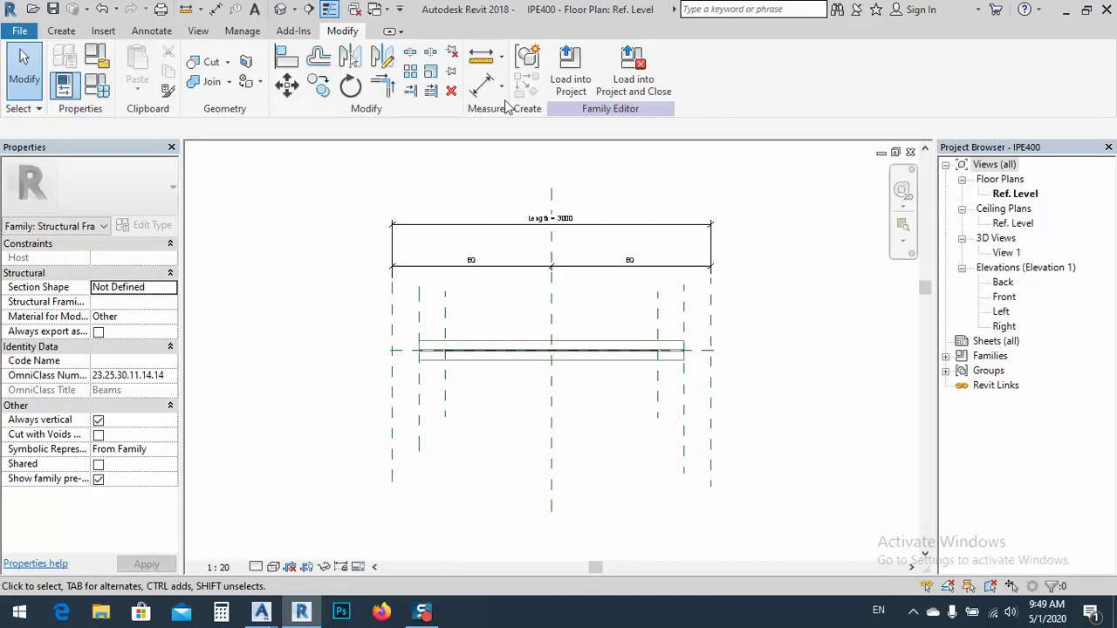
pyautogui.click(571, 77)
pyautogui.click(494, 232)
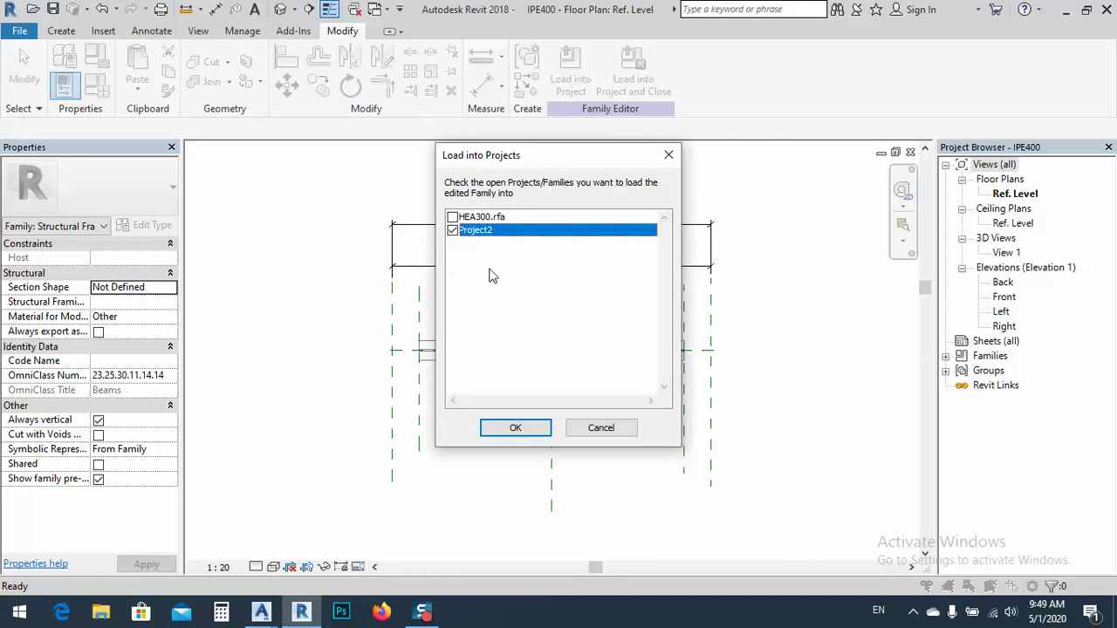
pyautogui.click(517, 428)
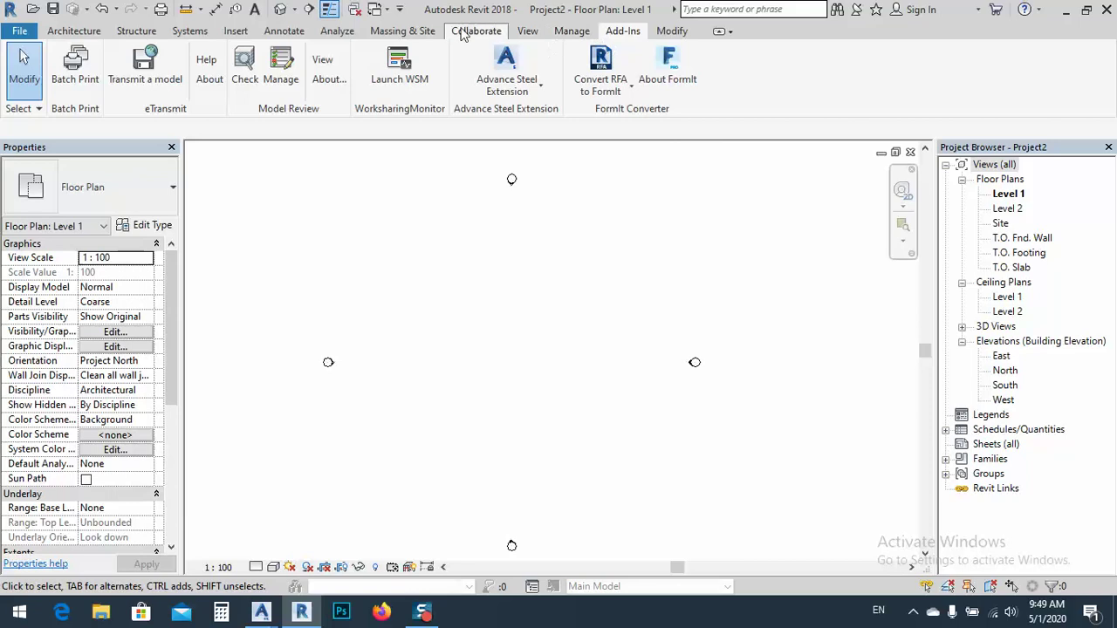
# Step: Start structural beam placement to check that the IPE400 type is available, and exit the command
pyautogui.click(83, 31)
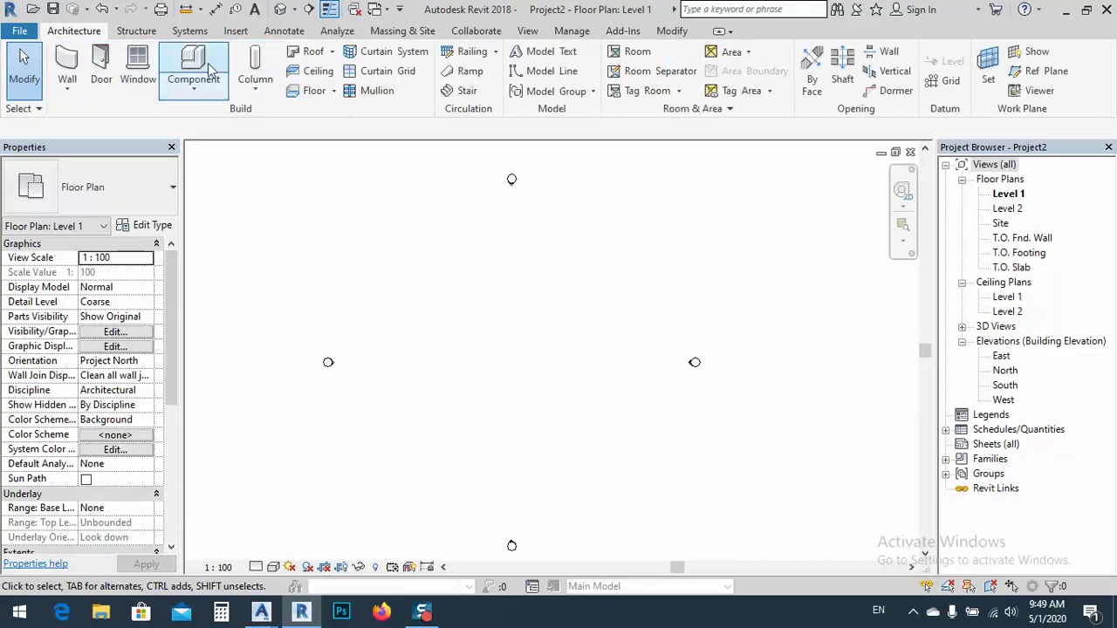
pyautogui.click(70, 71)
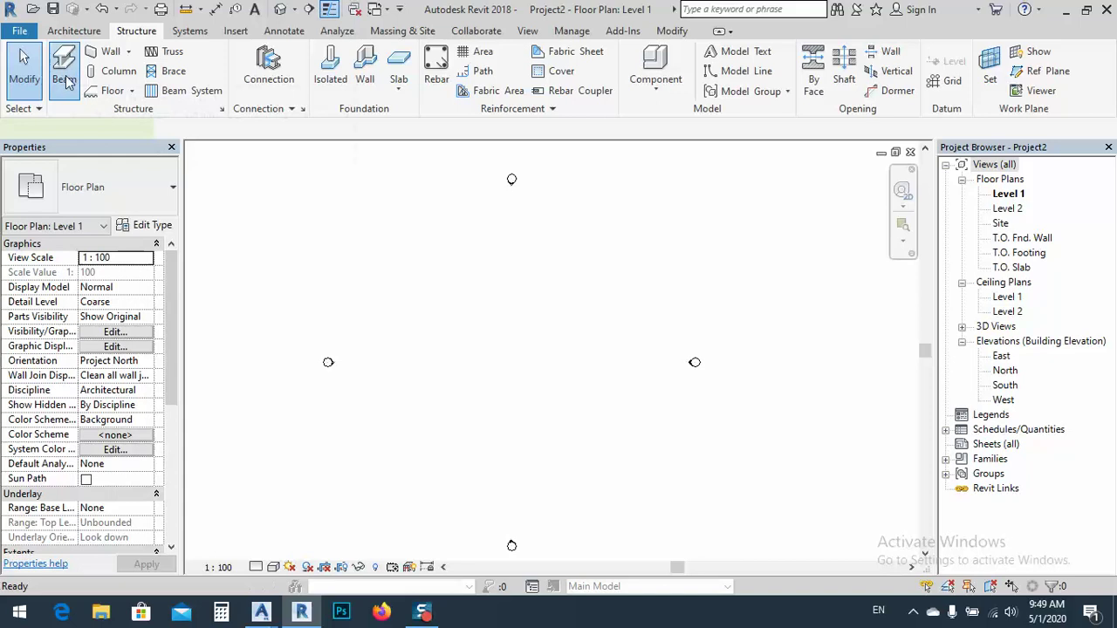
pyautogui.press('Escape')
pyautogui.press('Escape')
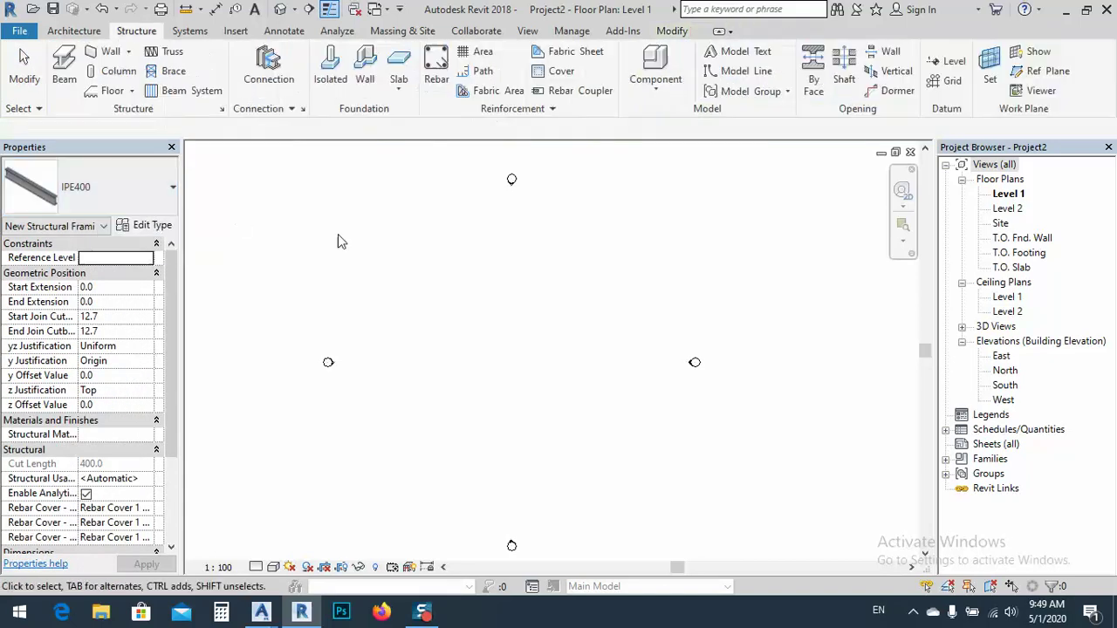
# Step: Start an Advance Steel Extension import of the Desktop file advance steel to revit export.smlx into Project2
pyautogui.click(620, 35)
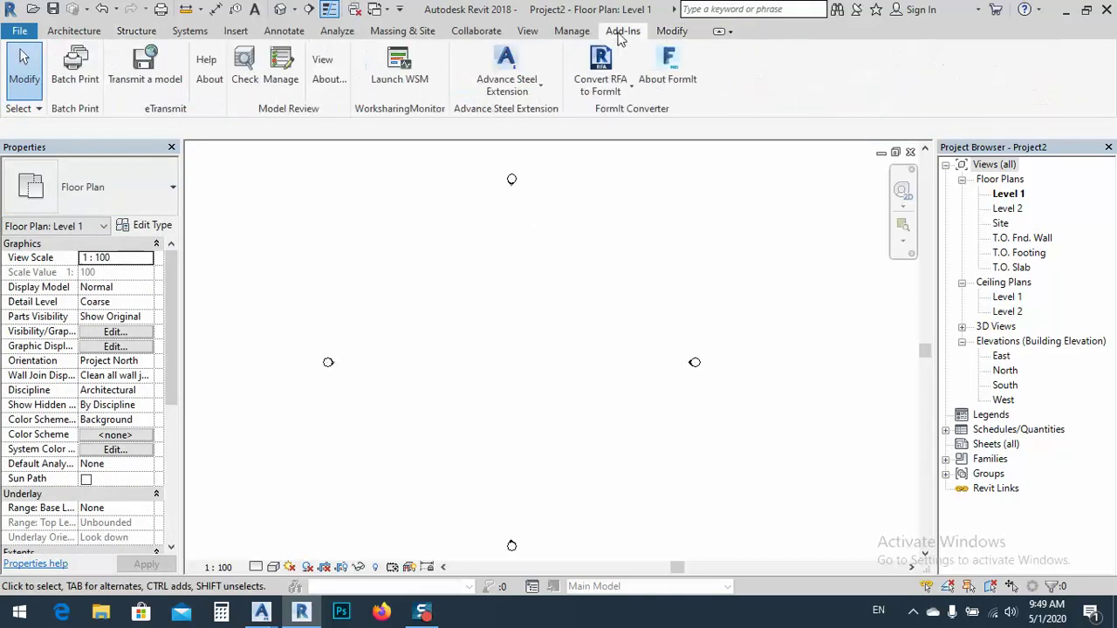
pyautogui.click(524, 94)
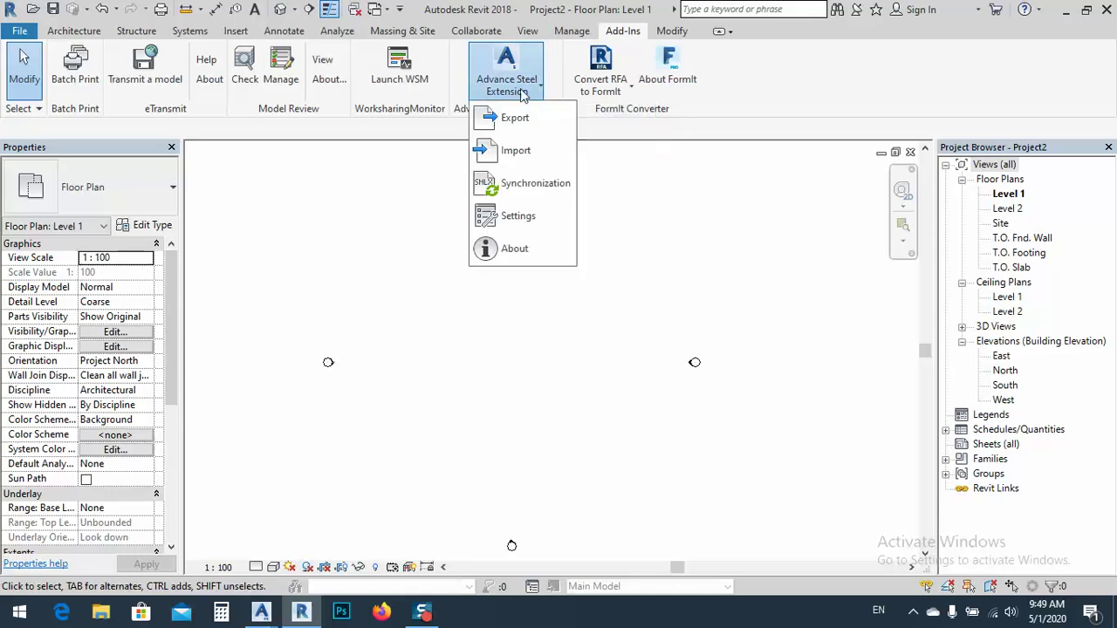
pyautogui.click(515, 150)
pyautogui.click(698, 412)
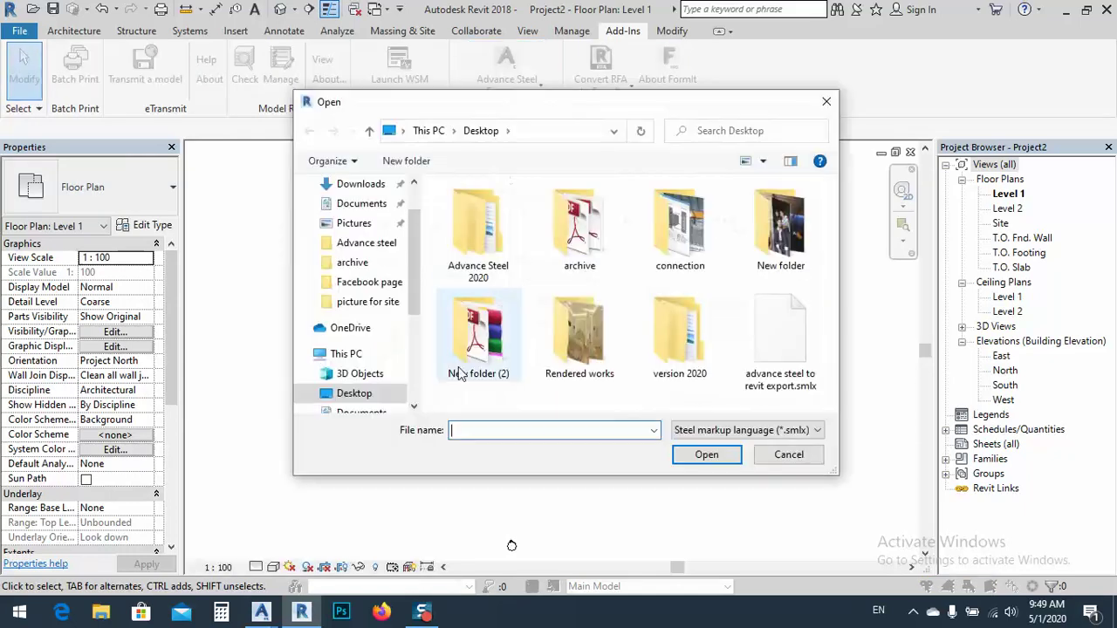
pyautogui.click(759, 343)
pyautogui.doubleClick(759, 343)
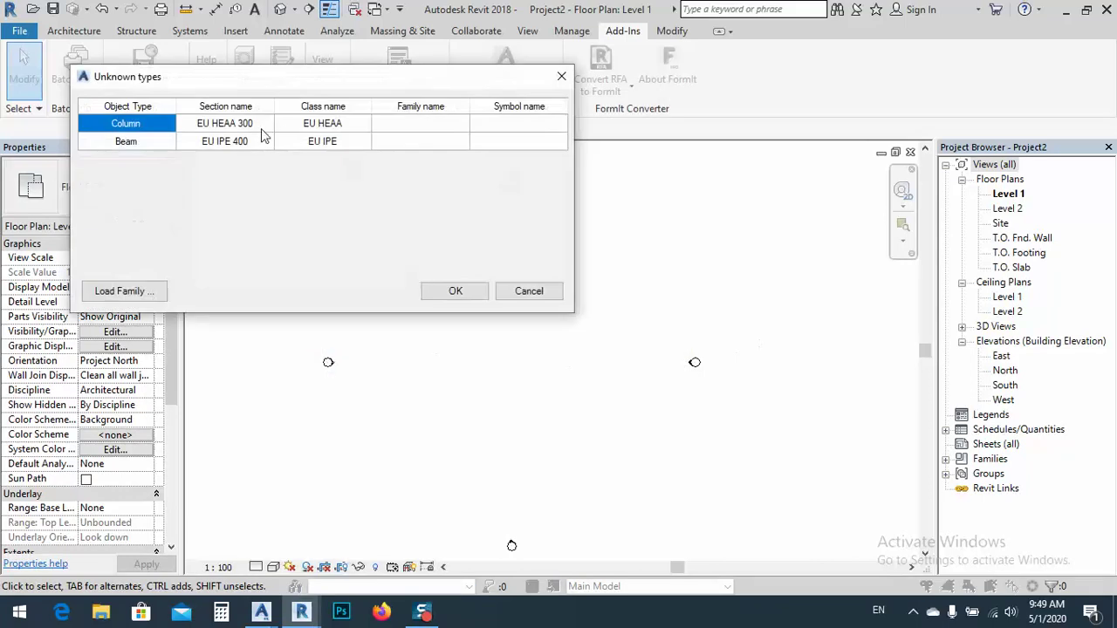
# Step: Map the EU HEAA 300 column to the HEA300 family and the EU IPE 400 beam to IPE400, and run the import
pyautogui.click(461, 133)
pyautogui.click(461, 124)
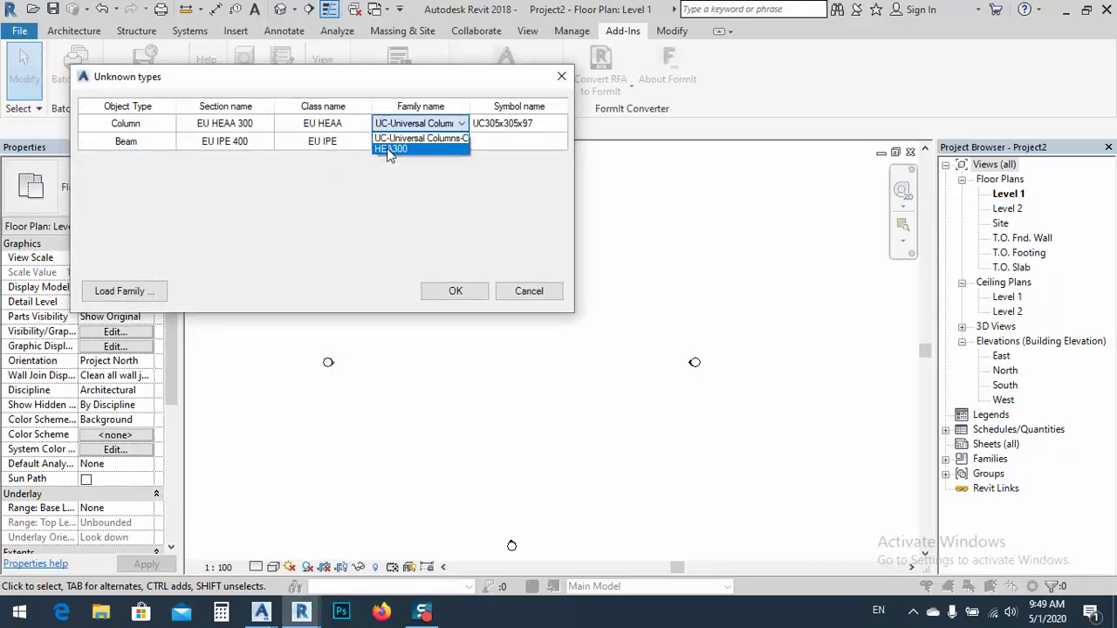
pyautogui.click(401, 150)
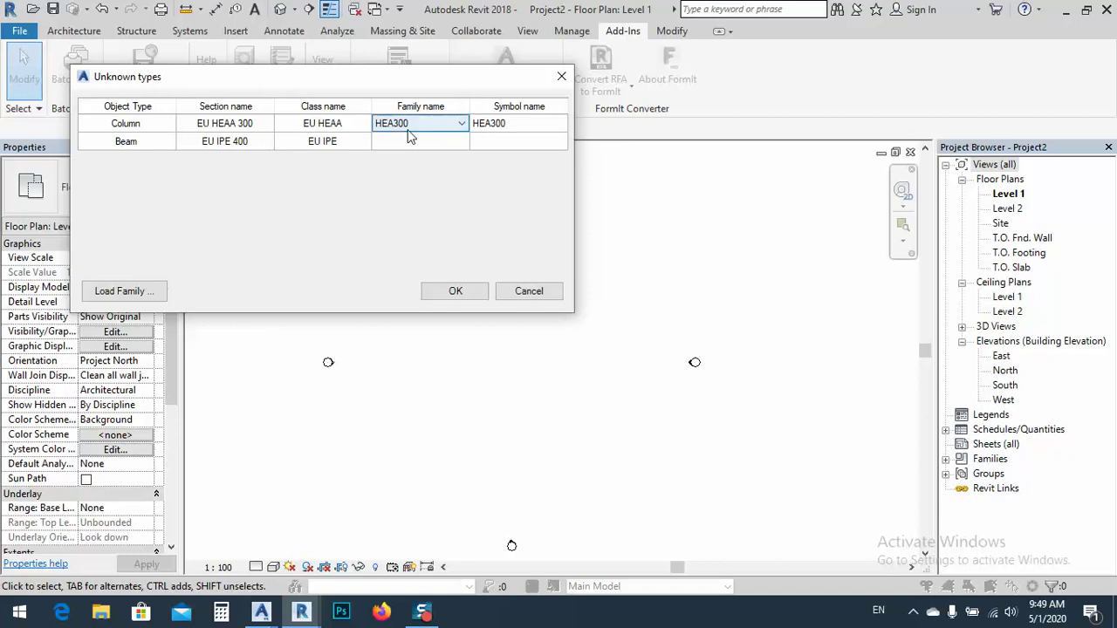
pyautogui.click(453, 129)
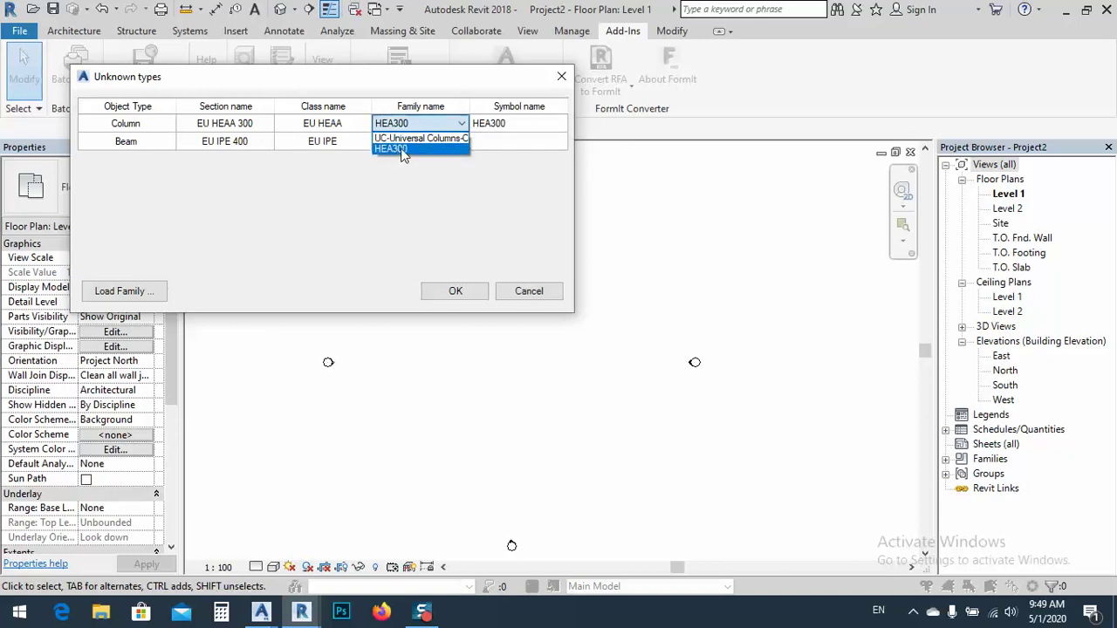
pyautogui.click(402, 150)
pyautogui.click(410, 142)
pyautogui.click(410, 142)
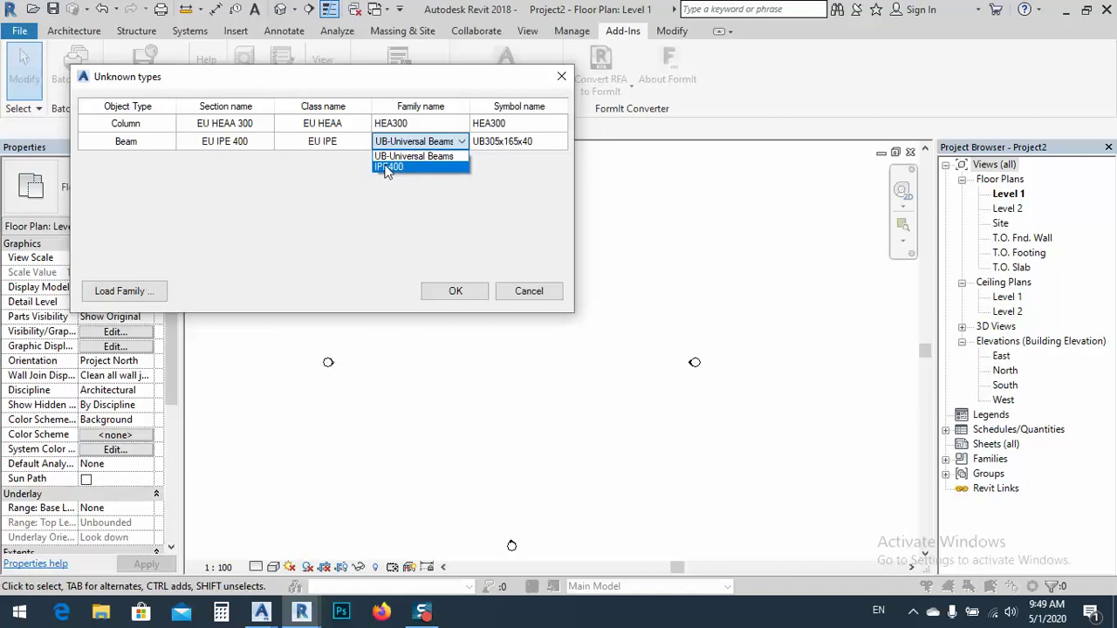
pyautogui.click(401, 166)
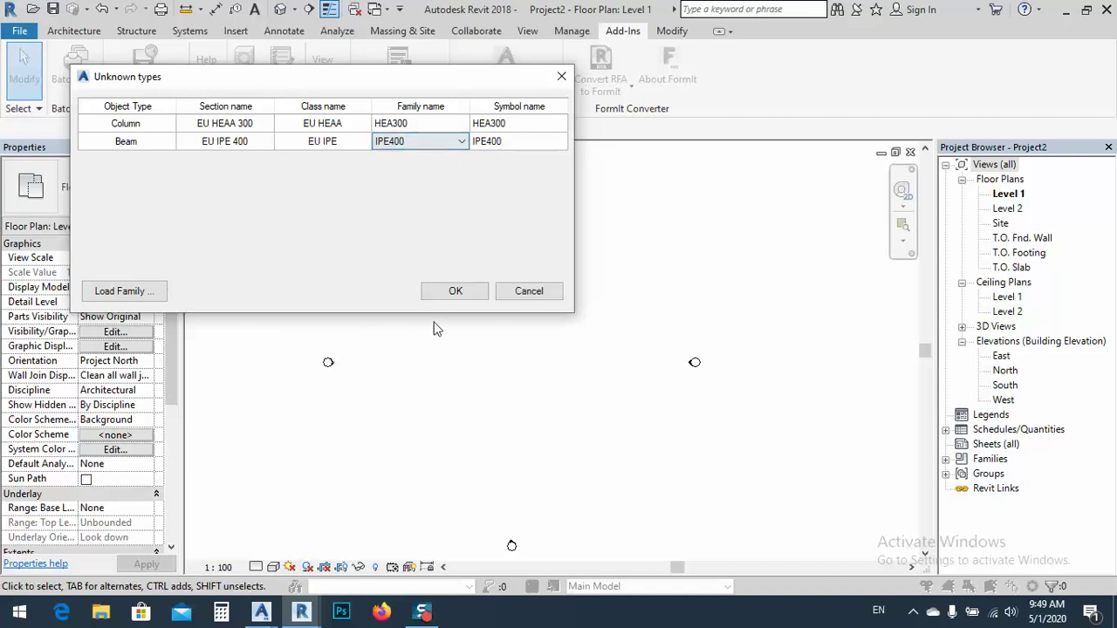
pyautogui.click(451, 293)
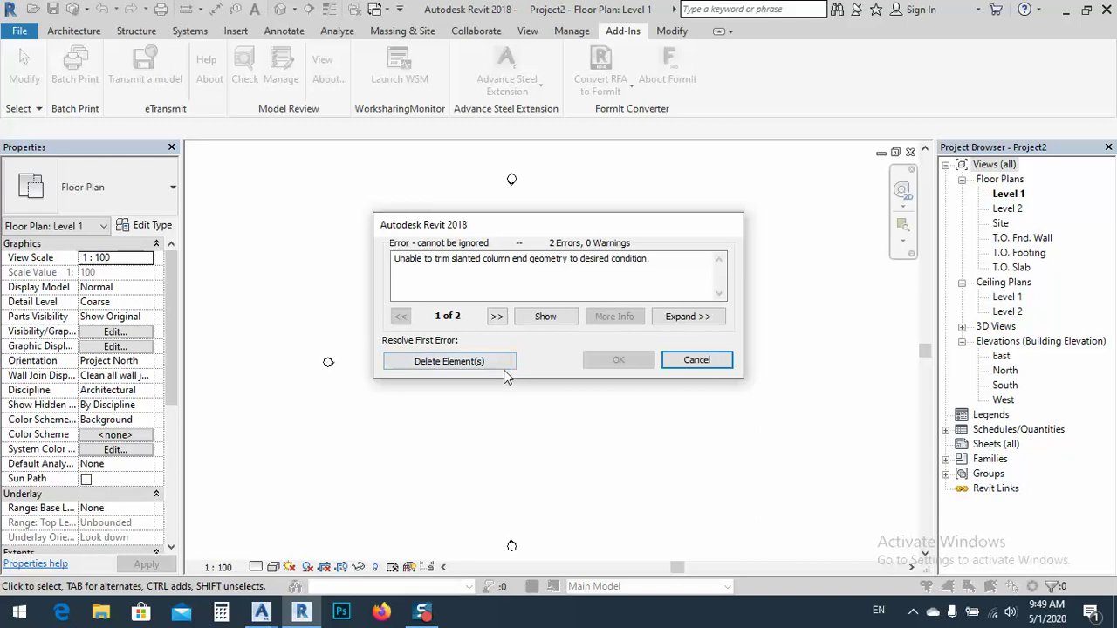
# Step: Resolve the slanted column error by deleting the affected elements, and inspect the imported model in the default 3D view
pyautogui.click(445, 361)
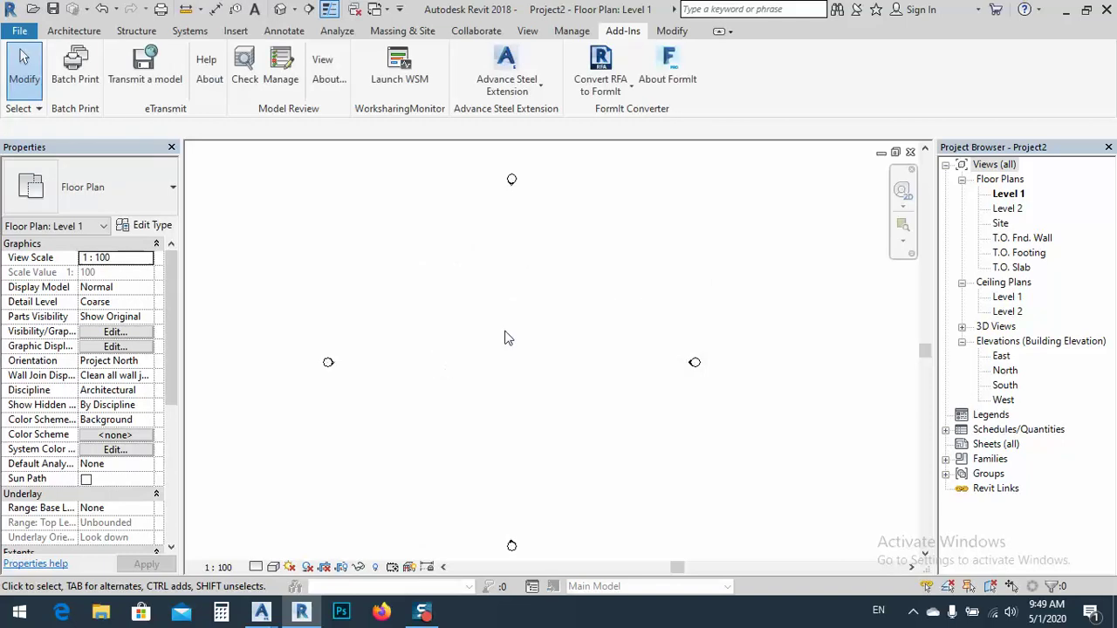
pyautogui.click(282, 10)
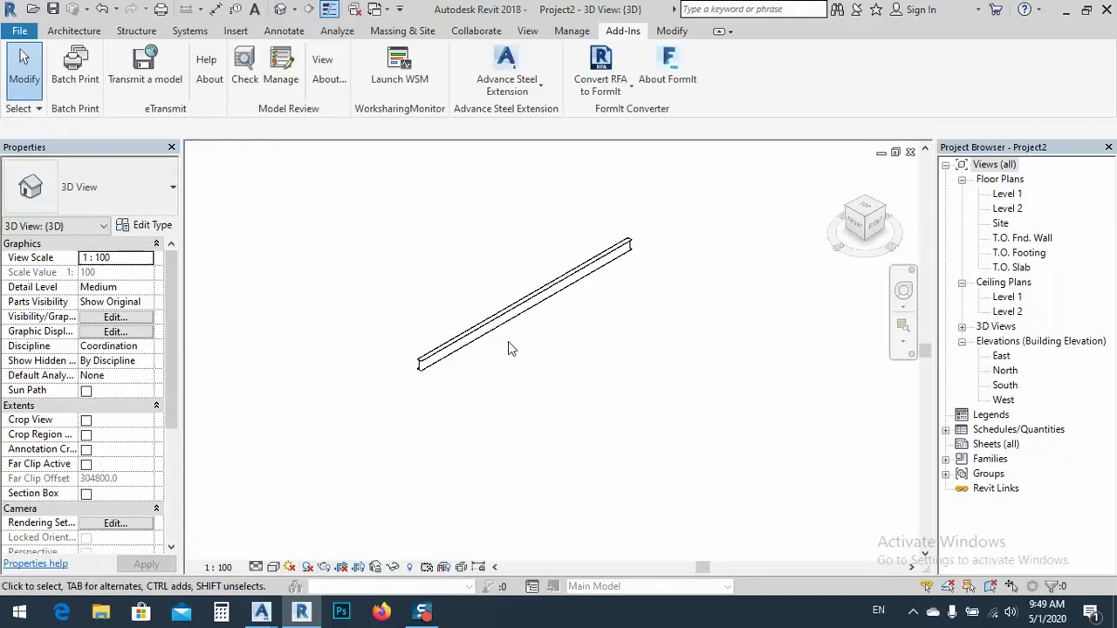
pyautogui.moveTo(508, 341); pyautogui.dragTo(531, 404, button='middle')
pyautogui.scroll(-5, 506, 342)
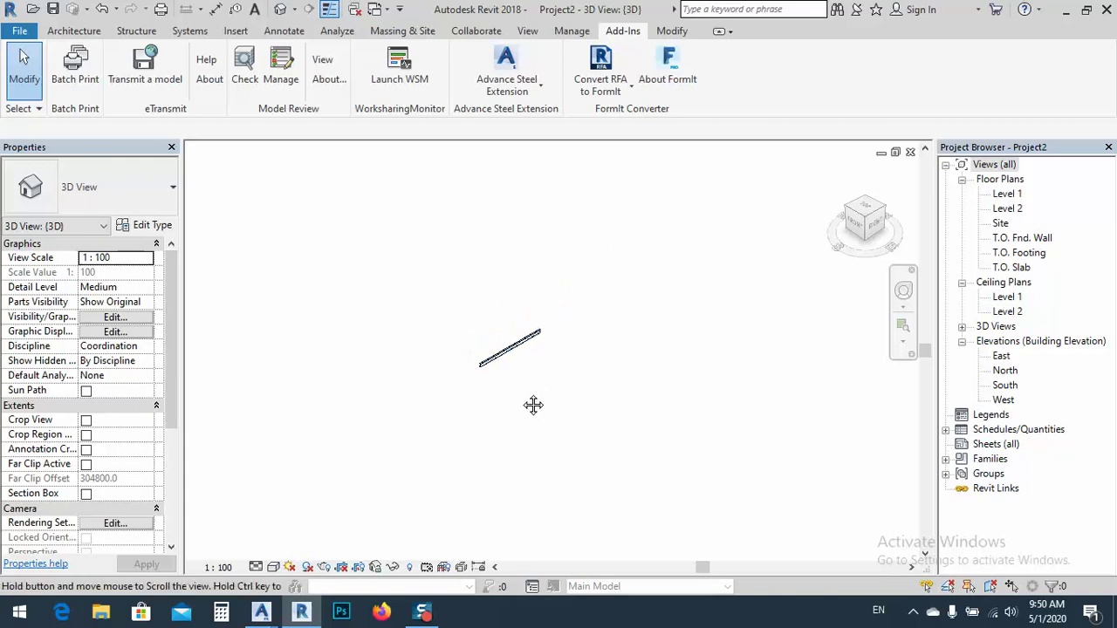
# Step: Close Project2 without saving changes and close the open views of the IPE400 family
pyautogui.click(911, 153)
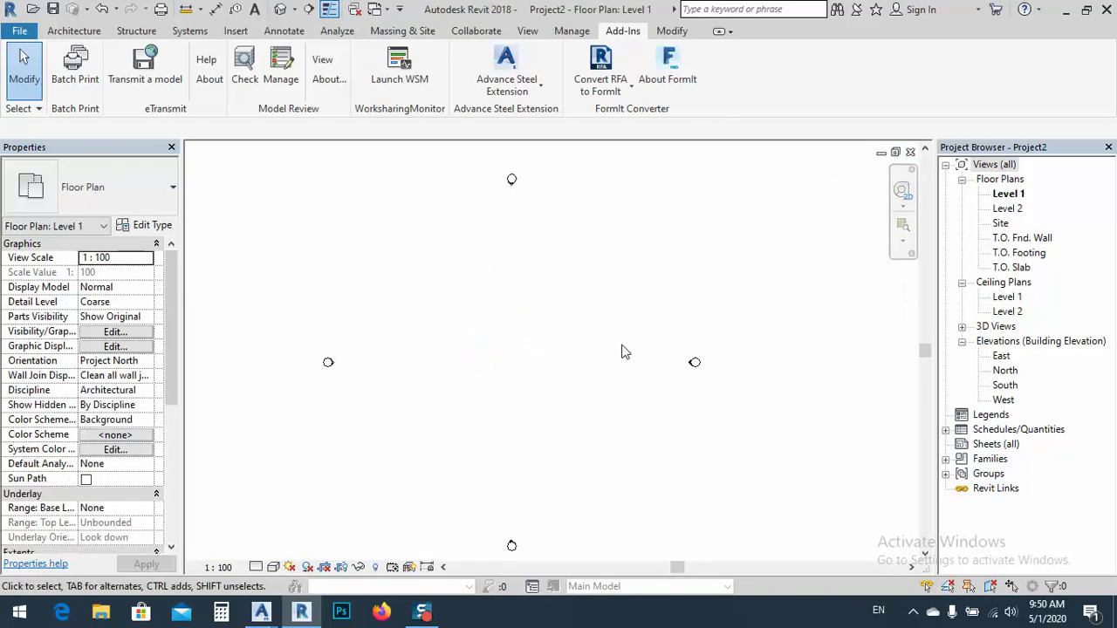
pyautogui.click(912, 154)
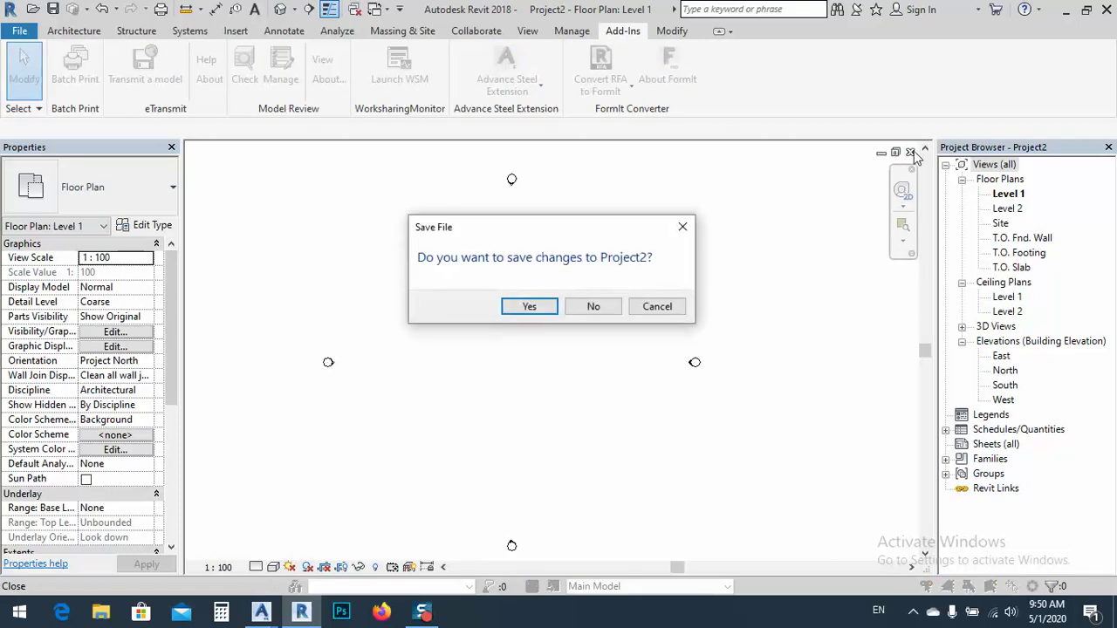
pyautogui.click(587, 310)
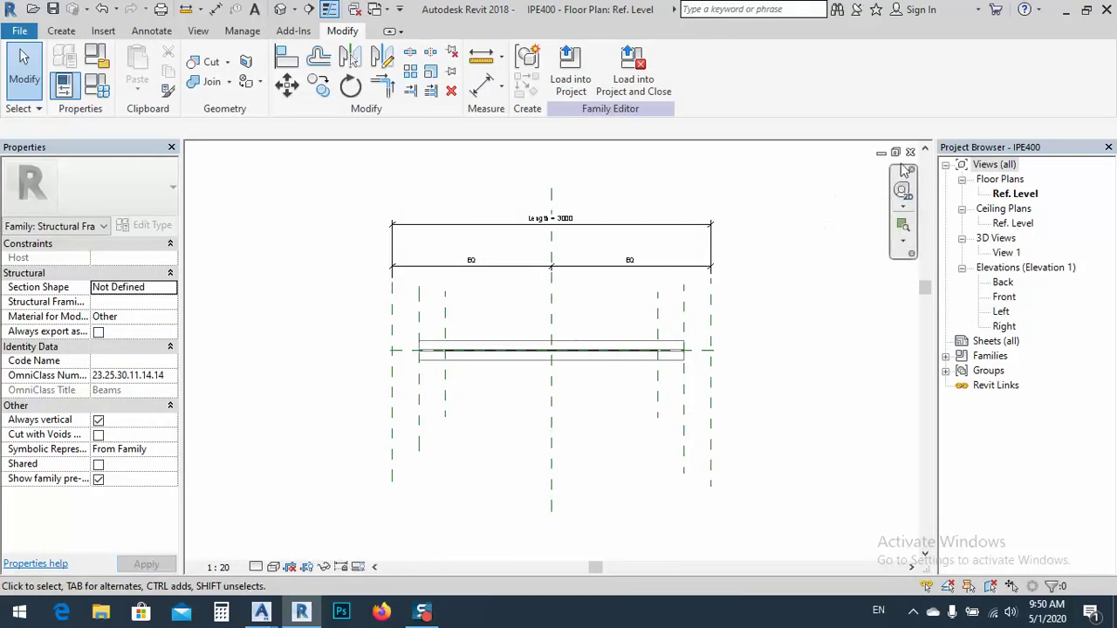
pyautogui.click(910, 153)
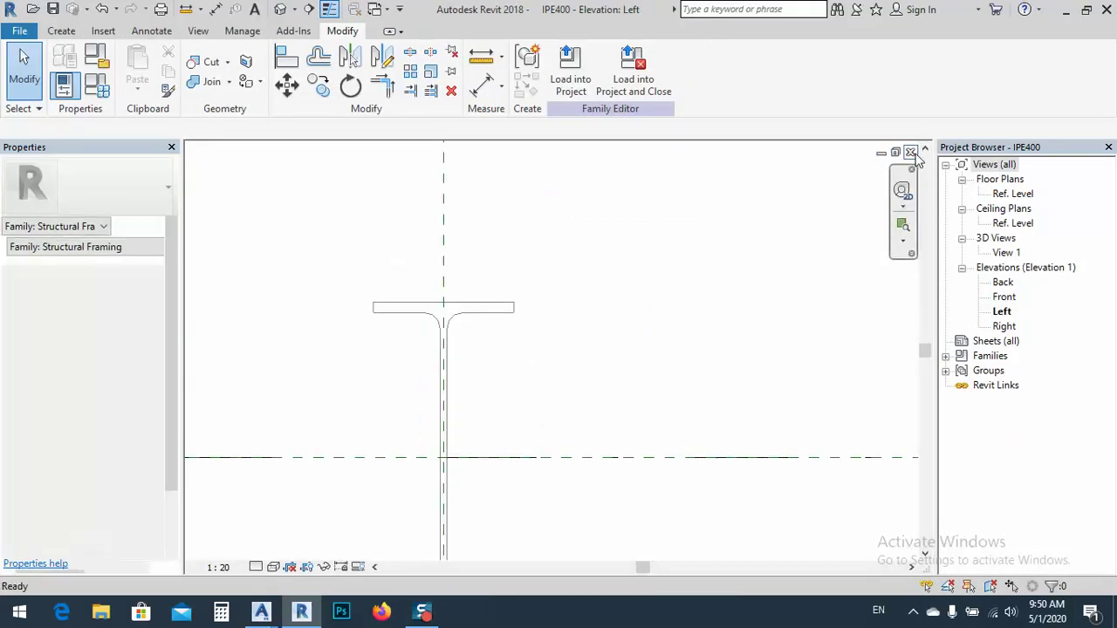
pyautogui.click(911, 152)
pyautogui.click(913, 154)
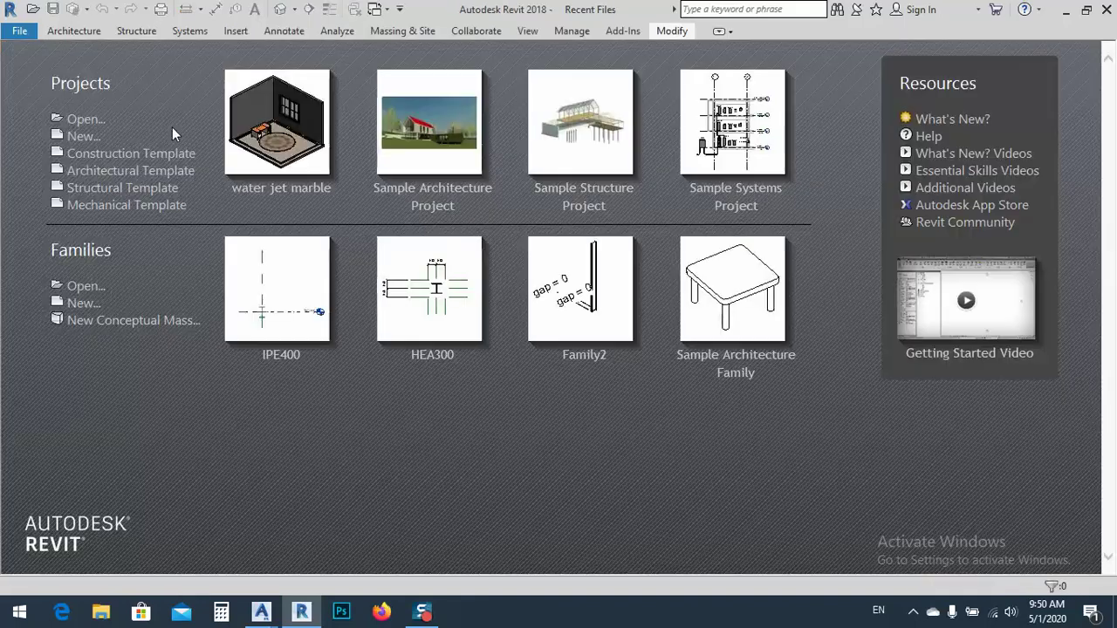
# Step: Create a new project from the Construction Template
pyautogui.click(83, 137)
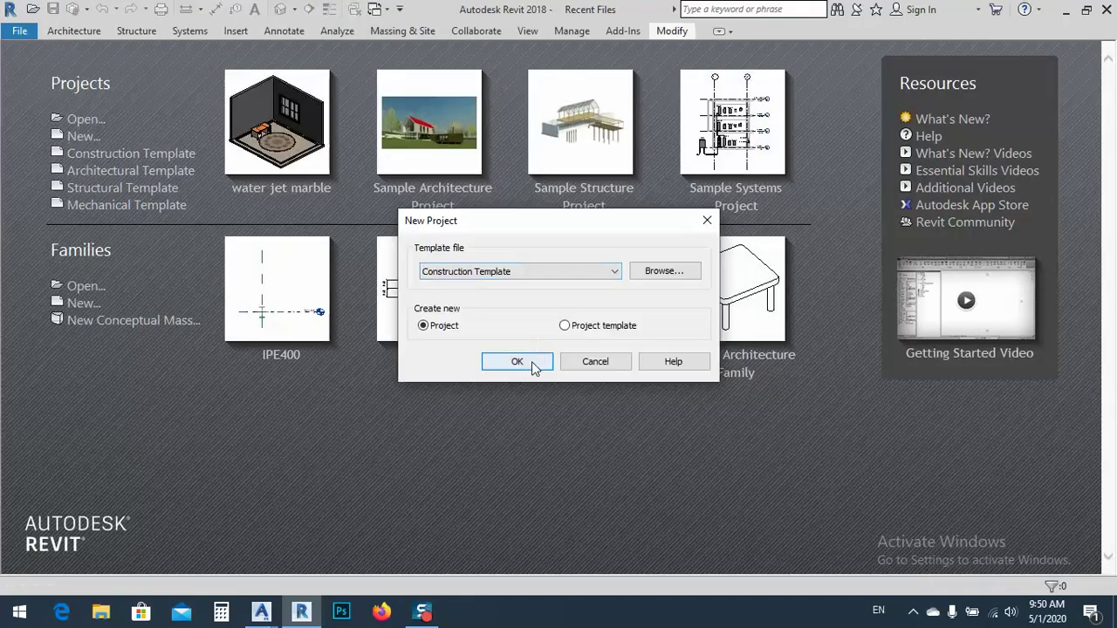
pyautogui.click(532, 361)
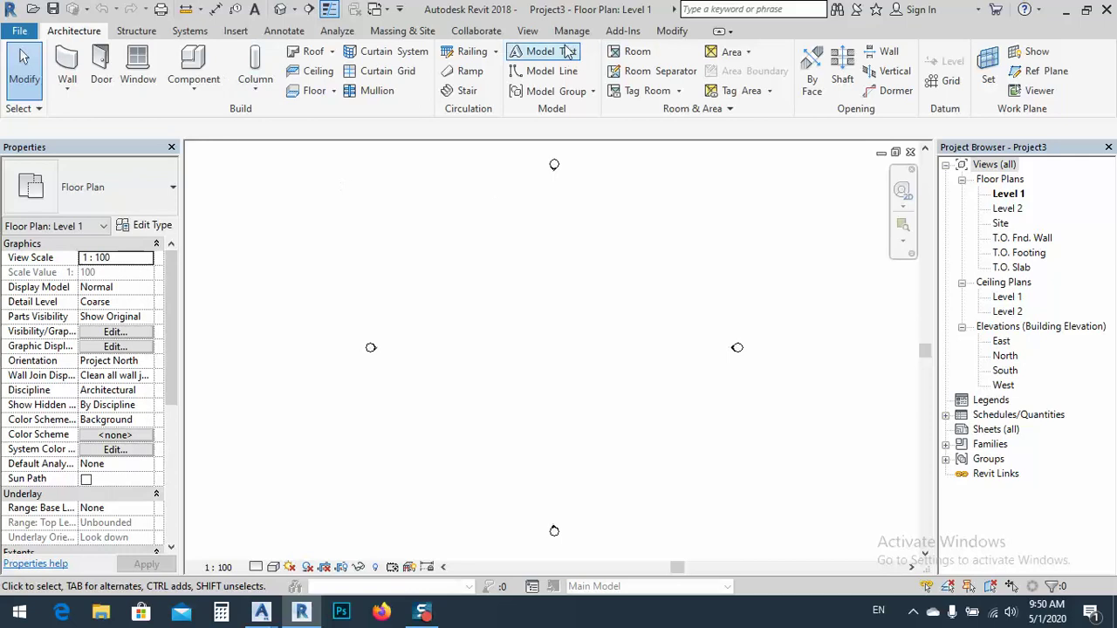
pyautogui.click(572, 31)
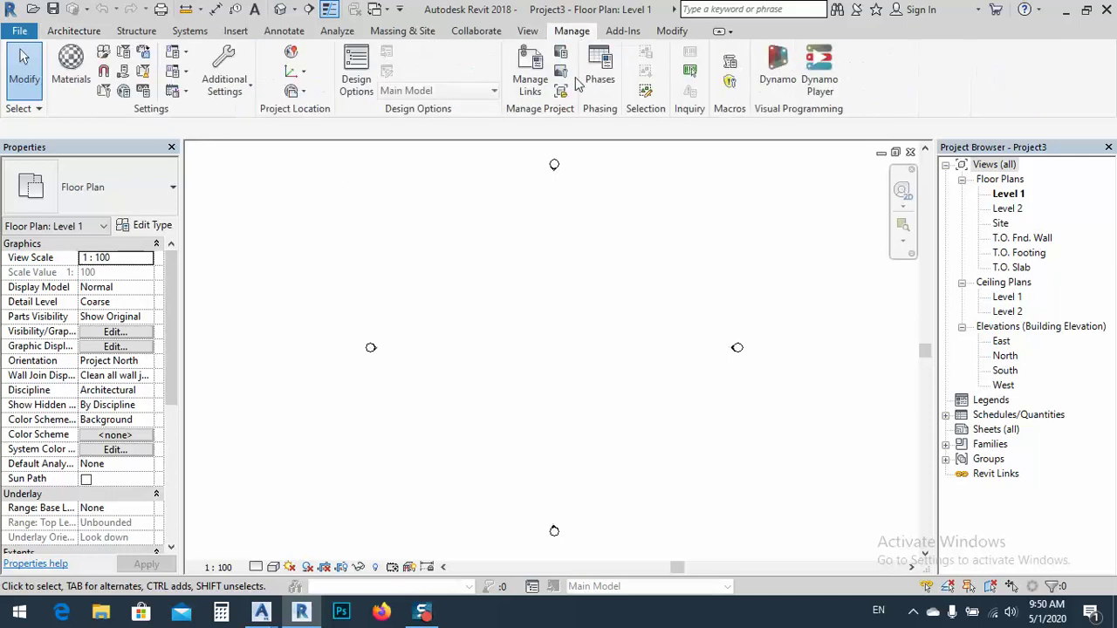
# Step: Load the HEA300 and IPE400 family files from the Desktop into the new project
pyautogui.click(228, 33)
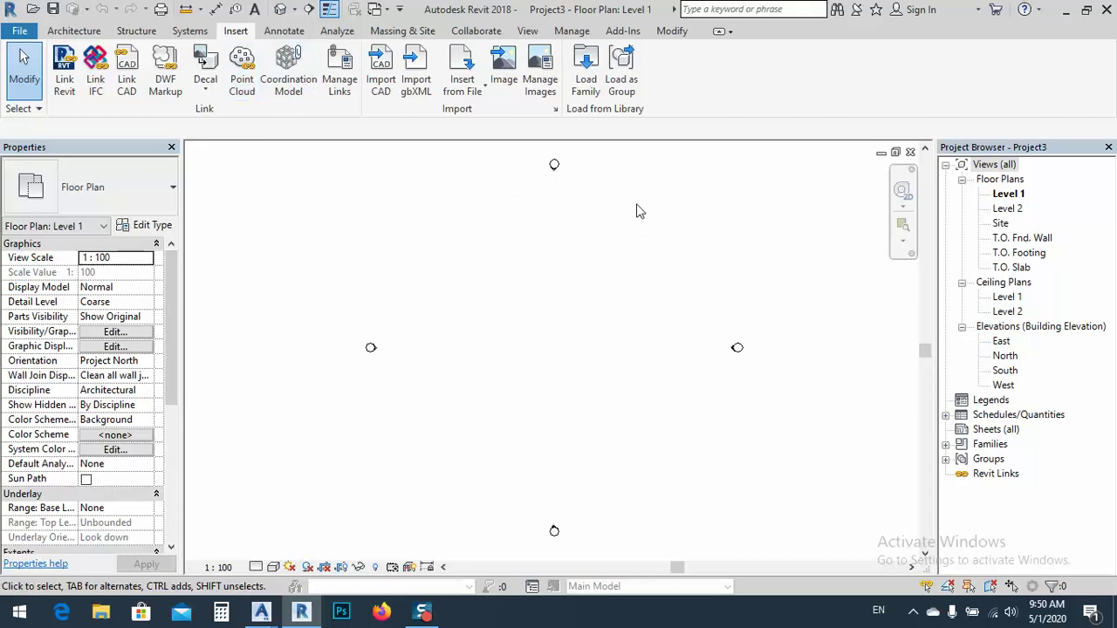
pyautogui.click(586, 77)
pyautogui.scroll(-4, 579, 327)
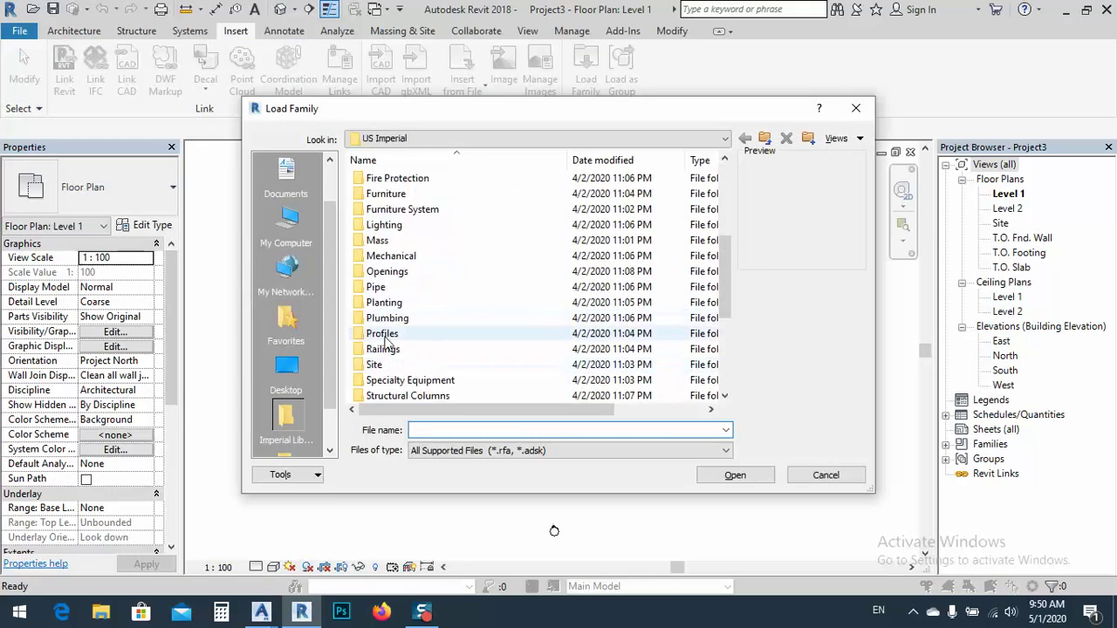
pyautogui.click(288, 367)
pyautogui.scroll(-1, 510, 339)
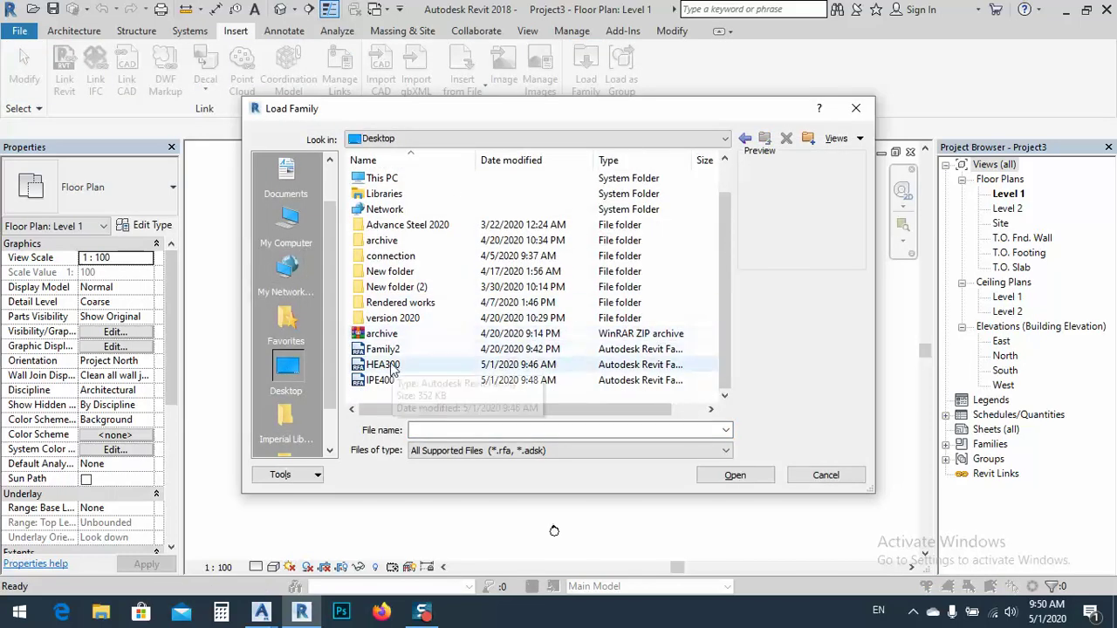
pyautogui.click(382, 365)
pyautogui.keyDown('ctrl'); pyautogui.click(380, 381); pyautogui.keyUp('ctrl')
pyautogui.click(717, 477)
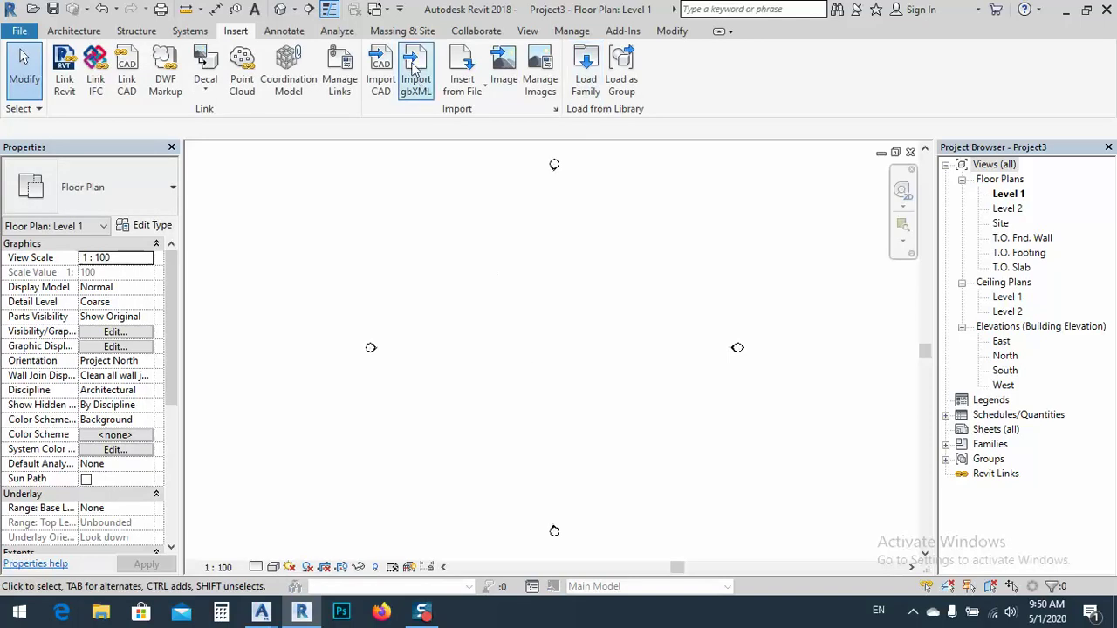
# Step: Start an Advance Steel Extension import of advance steel to revit export.smlx from the Desktop into Project3
pyautogui.click(572, 32)
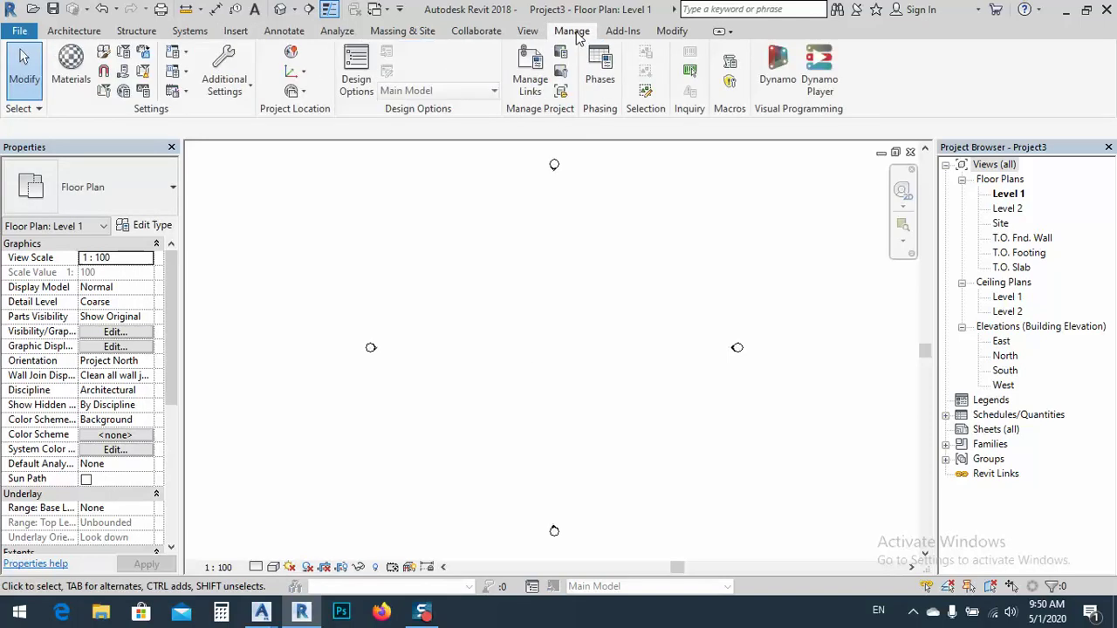
pyautogui.click(638, 35)
pyautogui.click(507, 86)
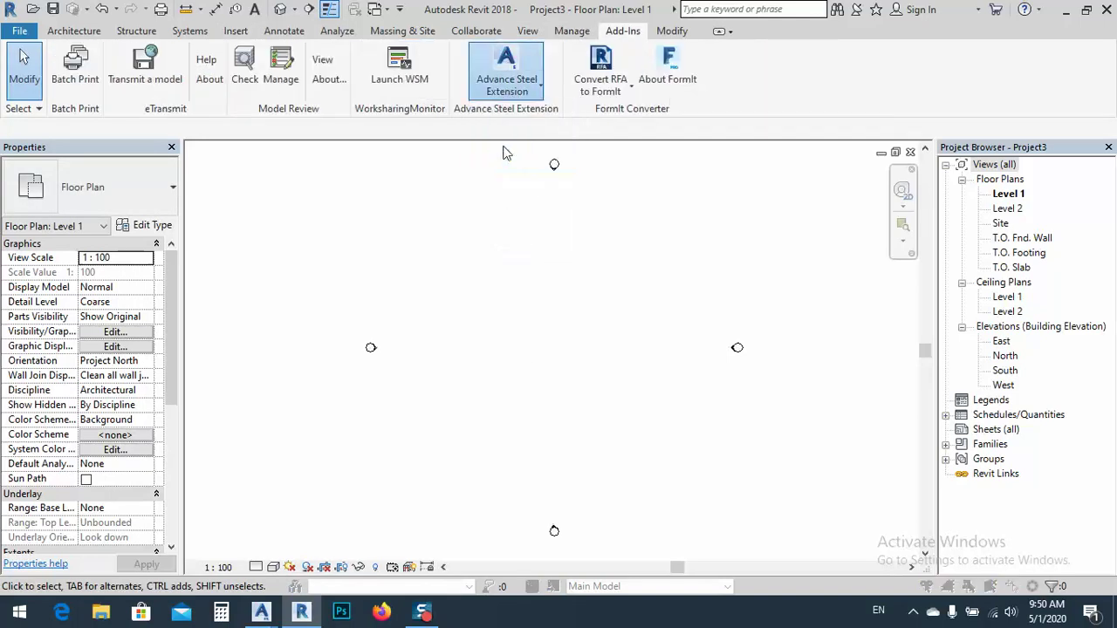
pyautogui.click(701, 415)
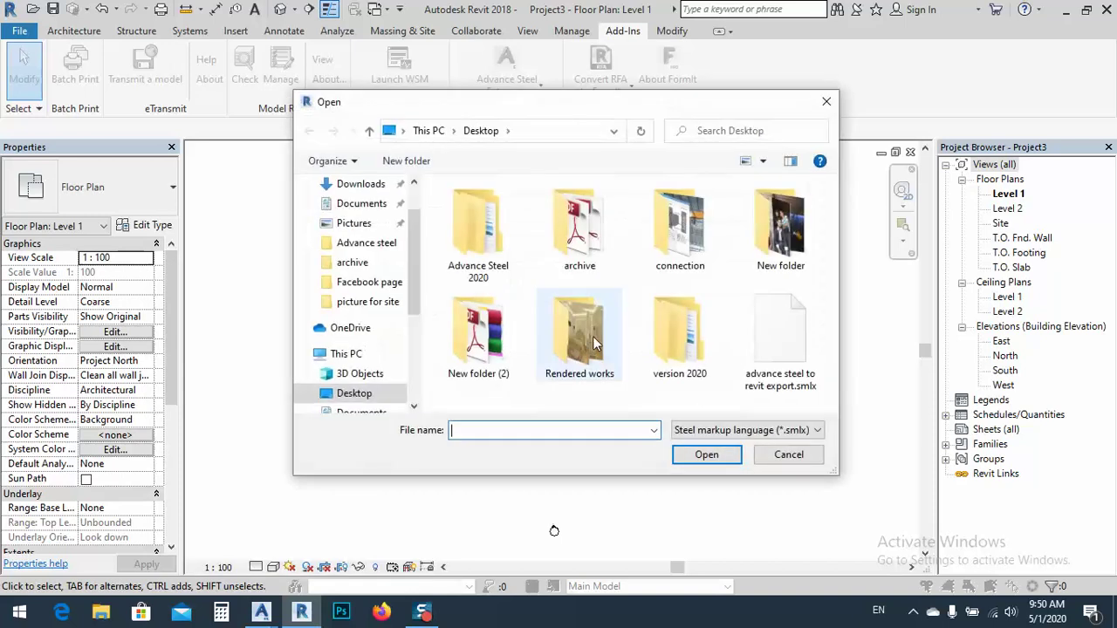
pyautogui.doubleClick(768, 347)
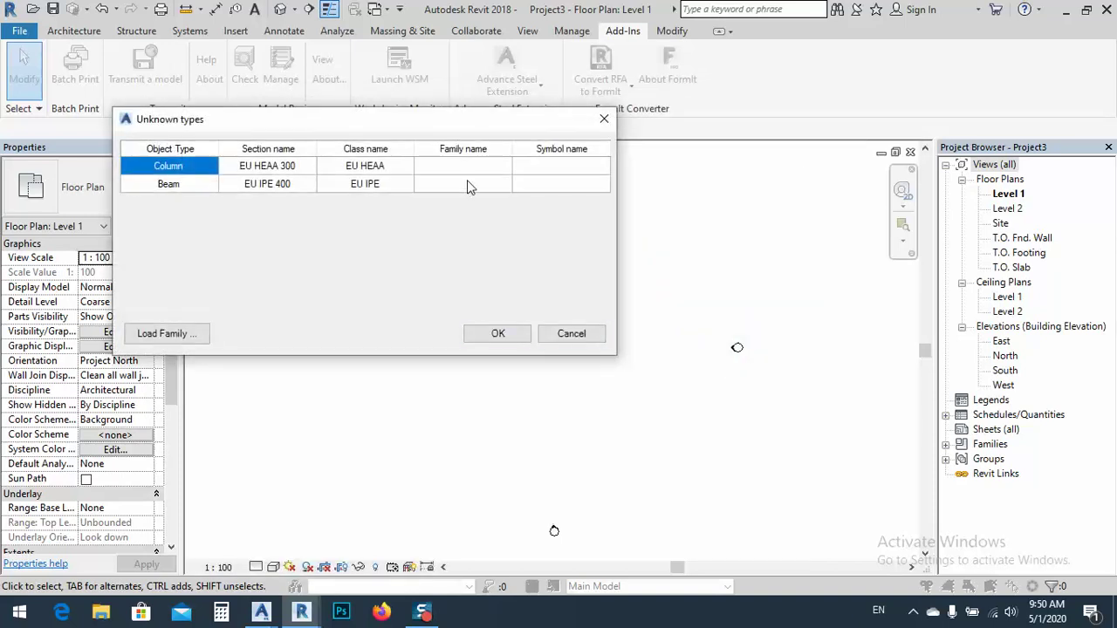
# Step: Assign the HEA300 family to the EU HEAA 300 column and IPE400 to the EU IPE 400 beam, and confirm the mapping
pyautogui.click(467, 166)
pyautogui.click(504, 166)
pyautogui.click(489, 192)
pyautogui.click(504, 185)
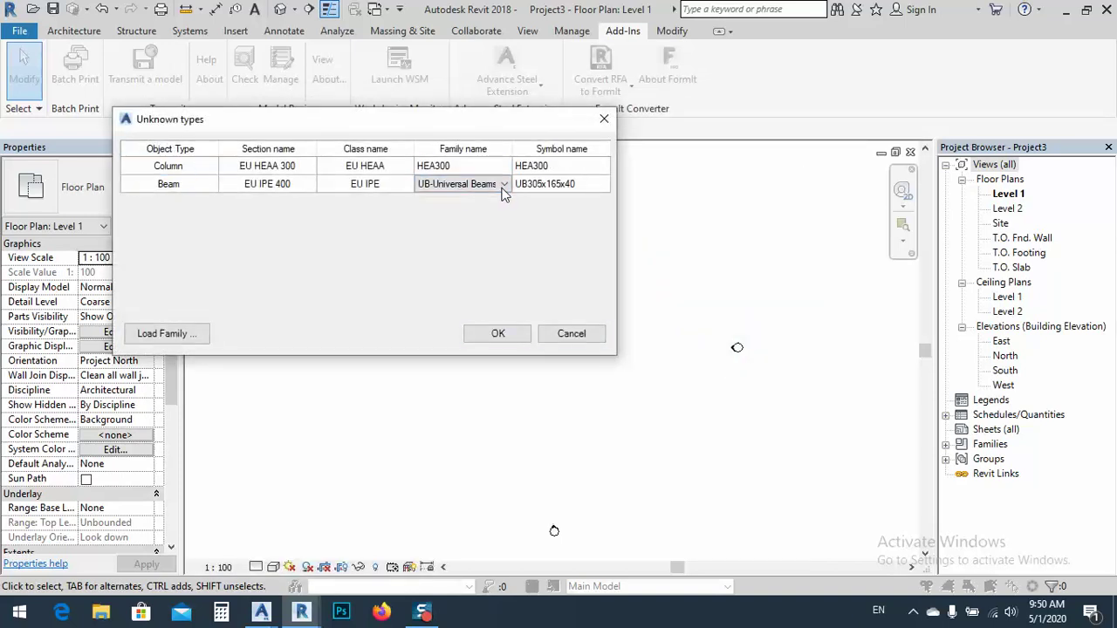
pyautogui.click(471, 206)
pyautogui.click(496, 334)
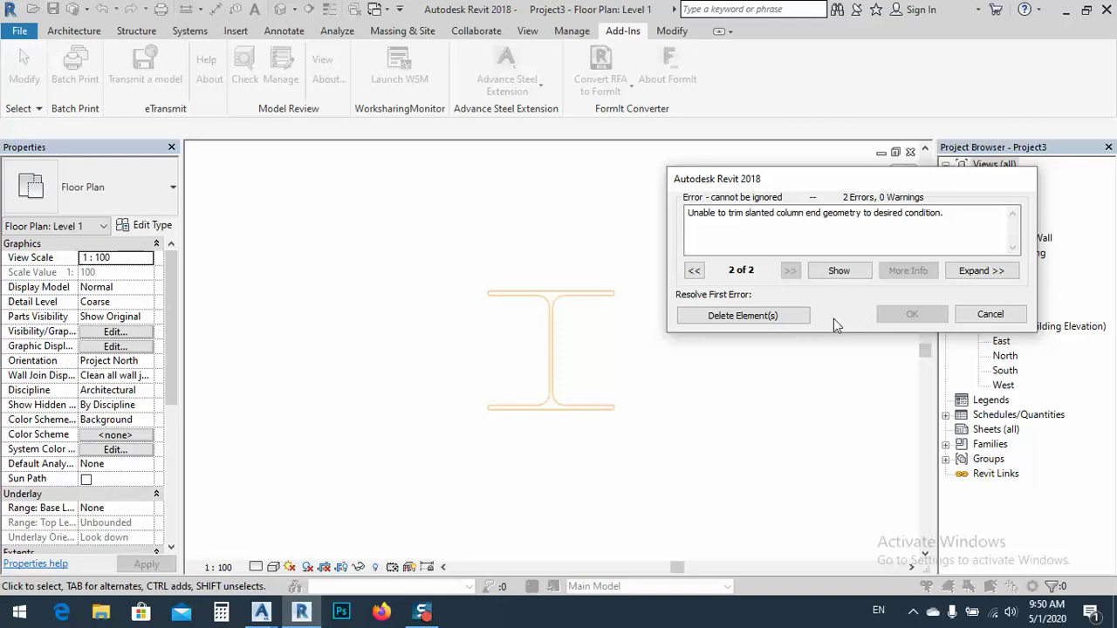
# Step: Delete the column elements that cannot be trimmed, and check Project3's imported model in the default 3D view
pyautogui.click(730, 318)
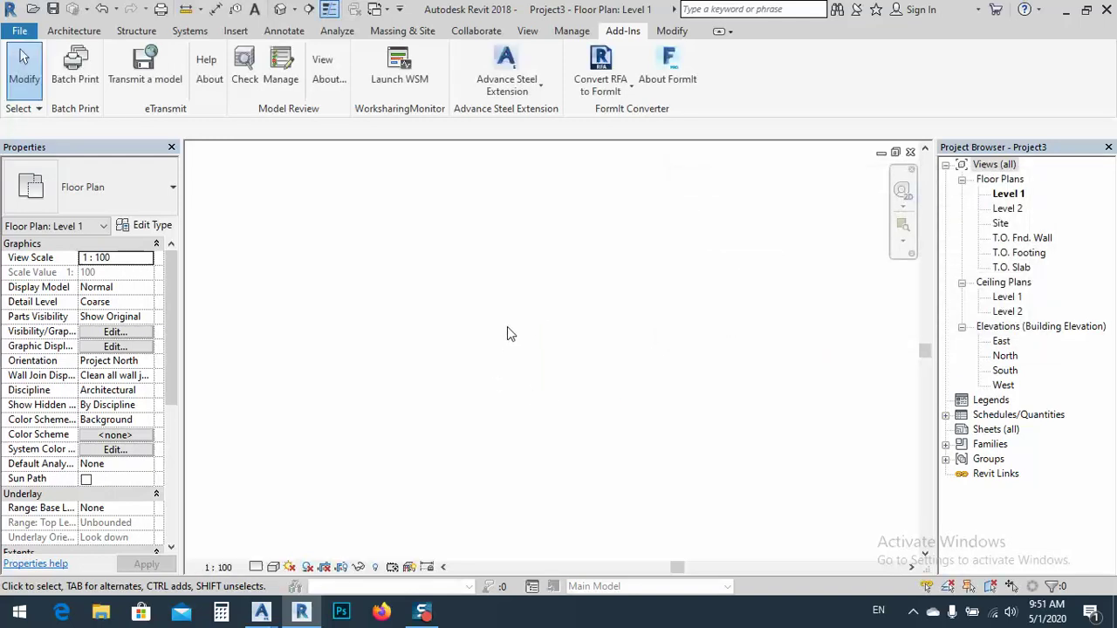
pyautogui.click(280, 9)
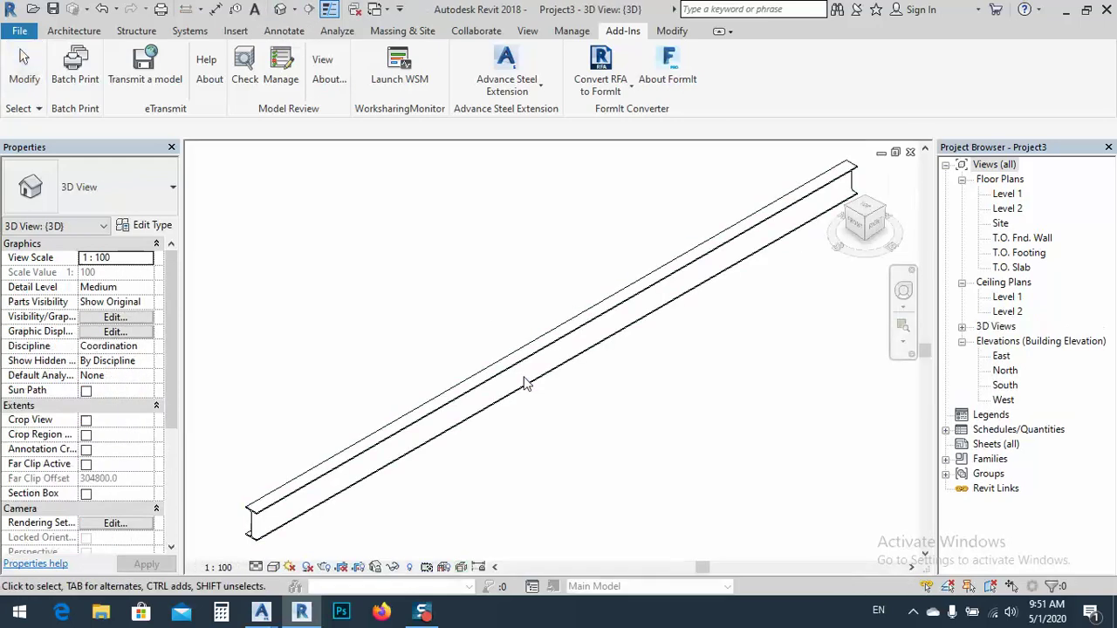
pyautogui.scroll(-2, 499, 314)
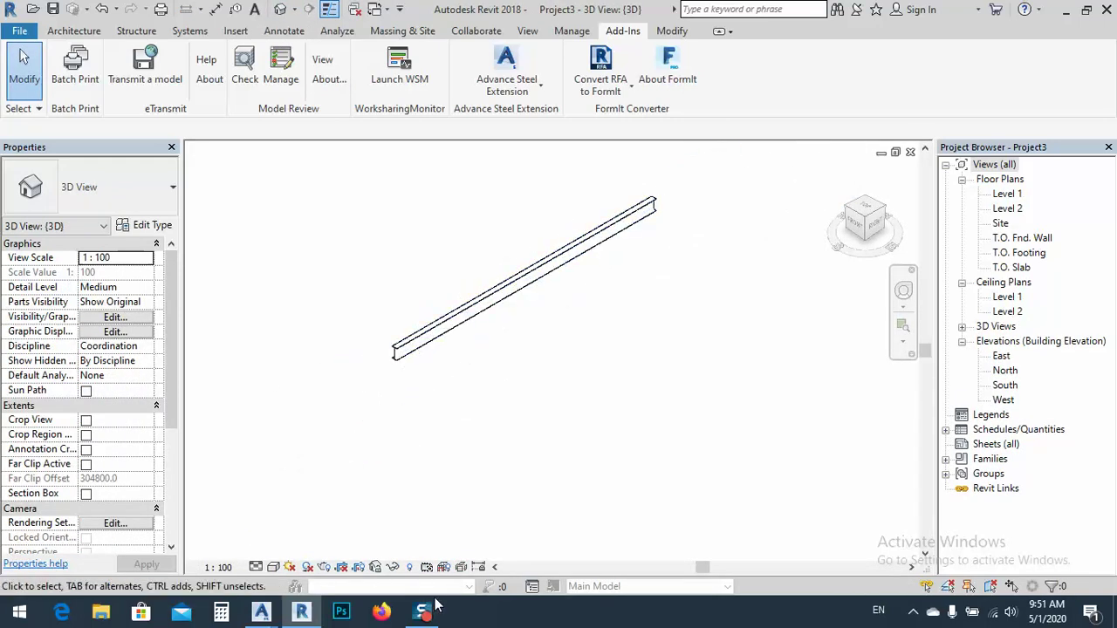
pyautogui.moveTo(429, 617)
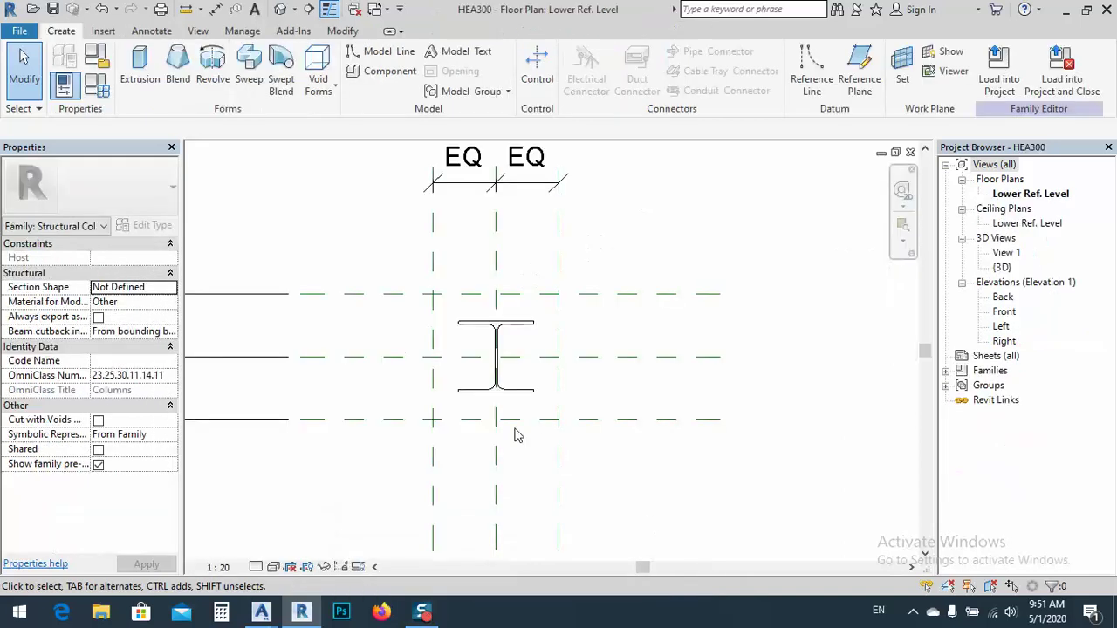
# Step: Start a solid extrusion in the HEA300 family's Lower Ref. Level plan, around the existing I-shaped model lines
pyautogui.scroll(2, 487, 366)
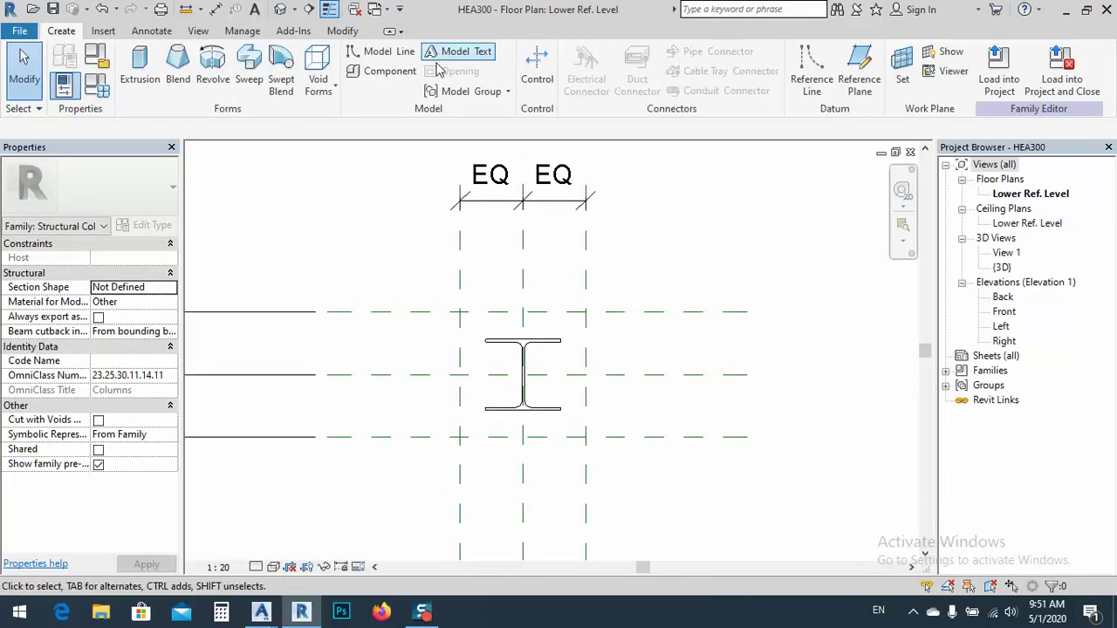
pyautogui.scroll(1, 432, 288)
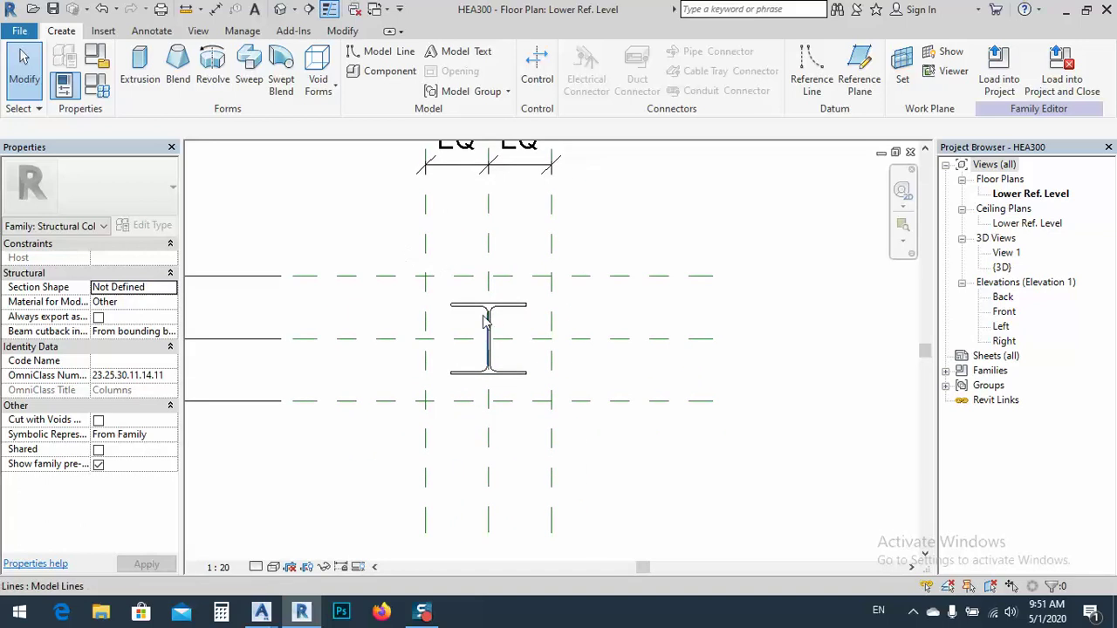
pyautogui.scroll(1, 430, 292)
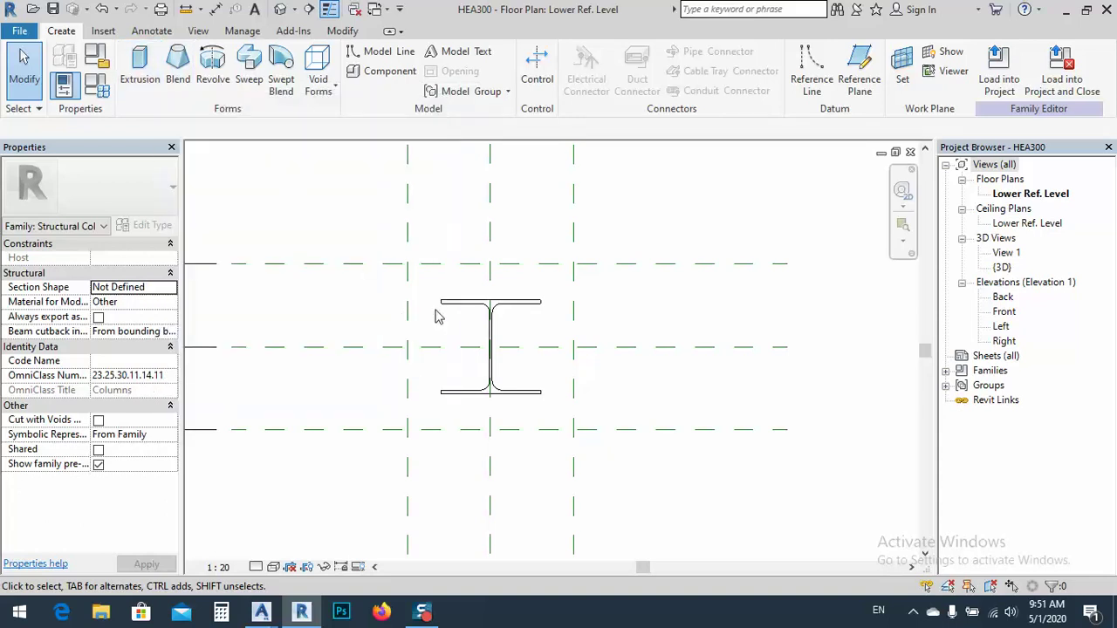
pyautogui.scroll(1, 445, 312)
pyautogui.moveTo(598, 437); pyautogui.dragTo(591, 451)
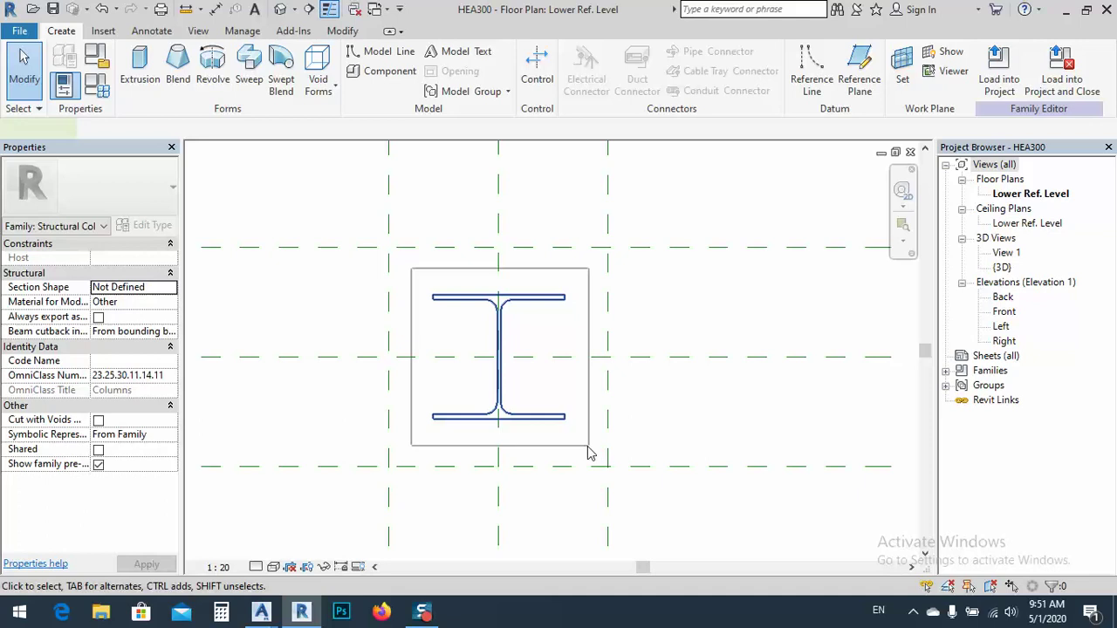
pyautogui.click(61, 31)
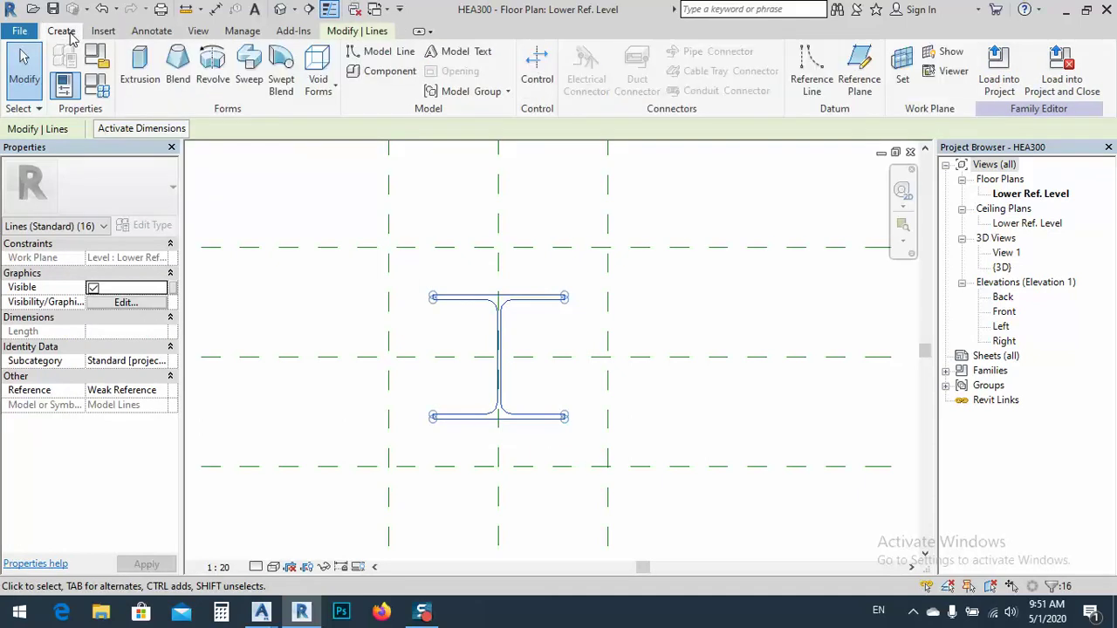
pyautogui.click(140, 63)
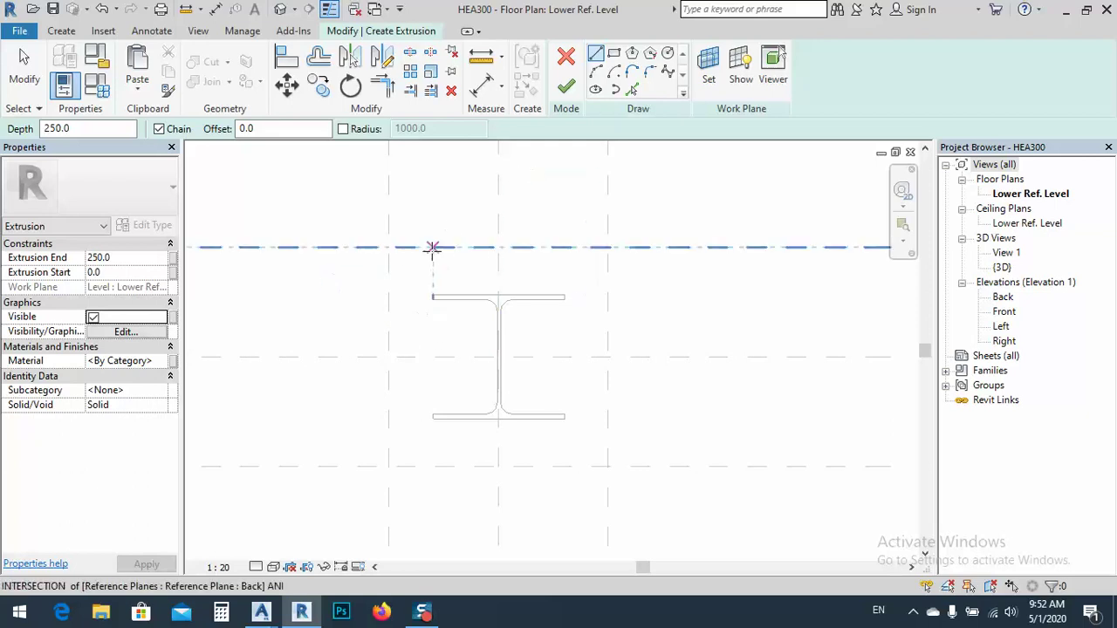
pyautogui.press('m')
pyautogui.press('v')
pyautogui.click(437, 304)
pyautogui.scroll(3, 501, 312)
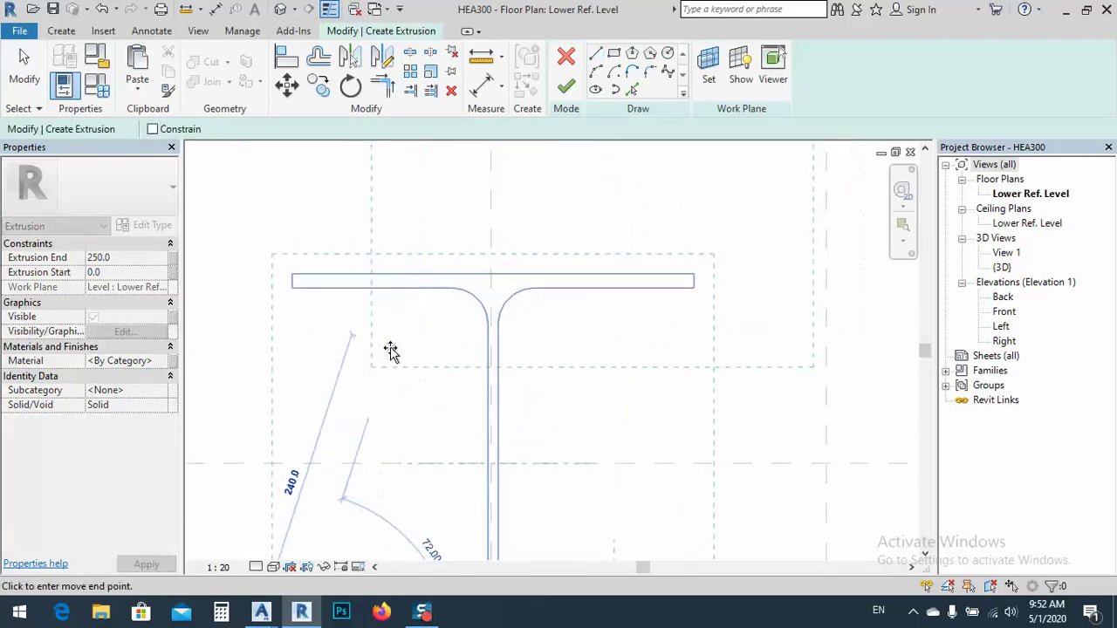
pyautogui.click(297, 291)
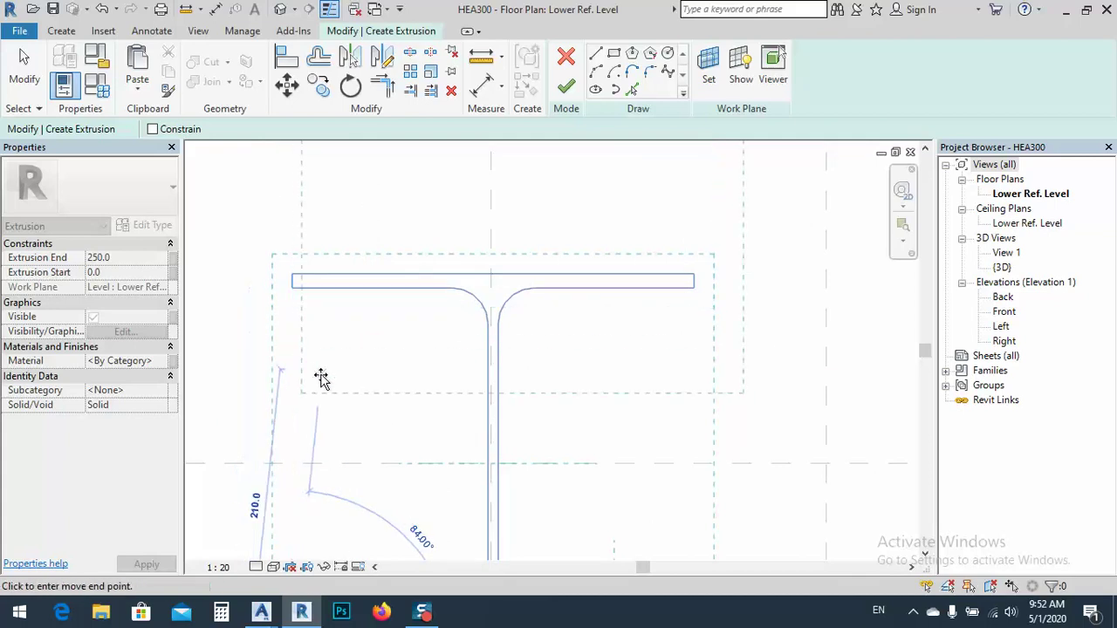
pyautogui.scroll(-4, 424, 294)
# Step: Pick the model lines for the extrusion sketch along the upper flange's outer edge, right tip, right web side and fillets, and lower right inner edge
pyautogui.click(634, 92)
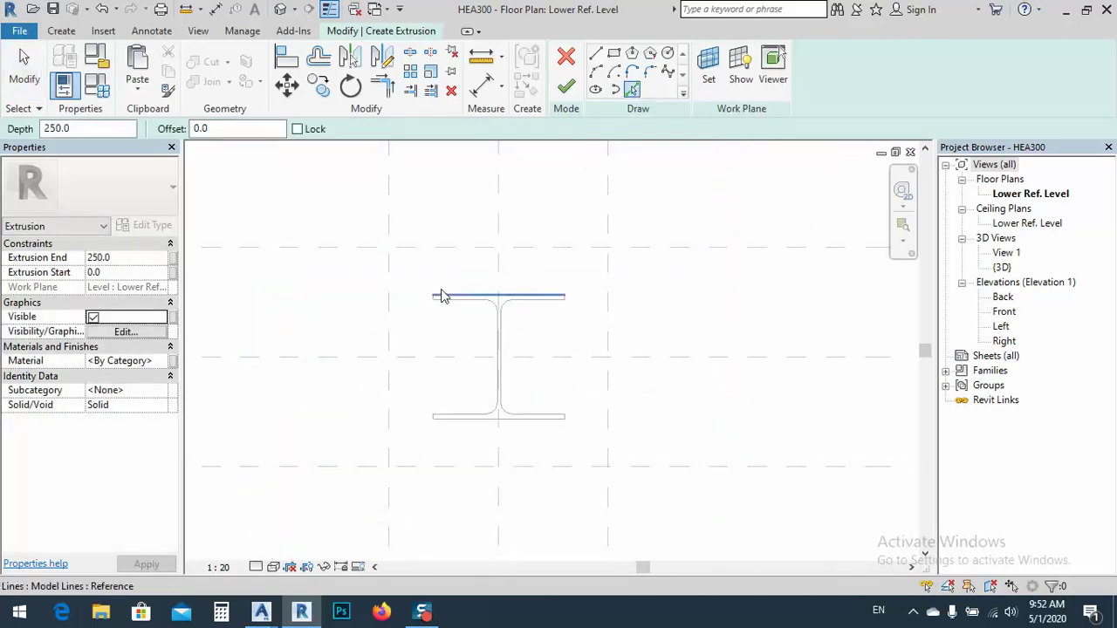
pyautogui.click(443, 297)
pyautogui.scroll(5, 567, 300)
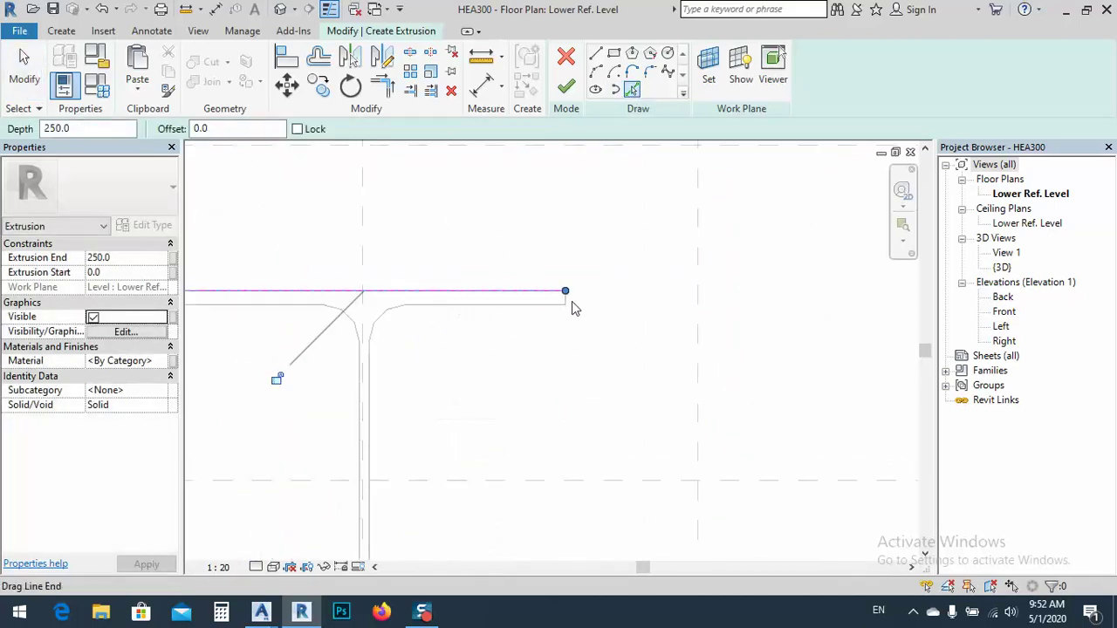
pyautogui.click(564, 301)
pyautogui.click(529, 307)
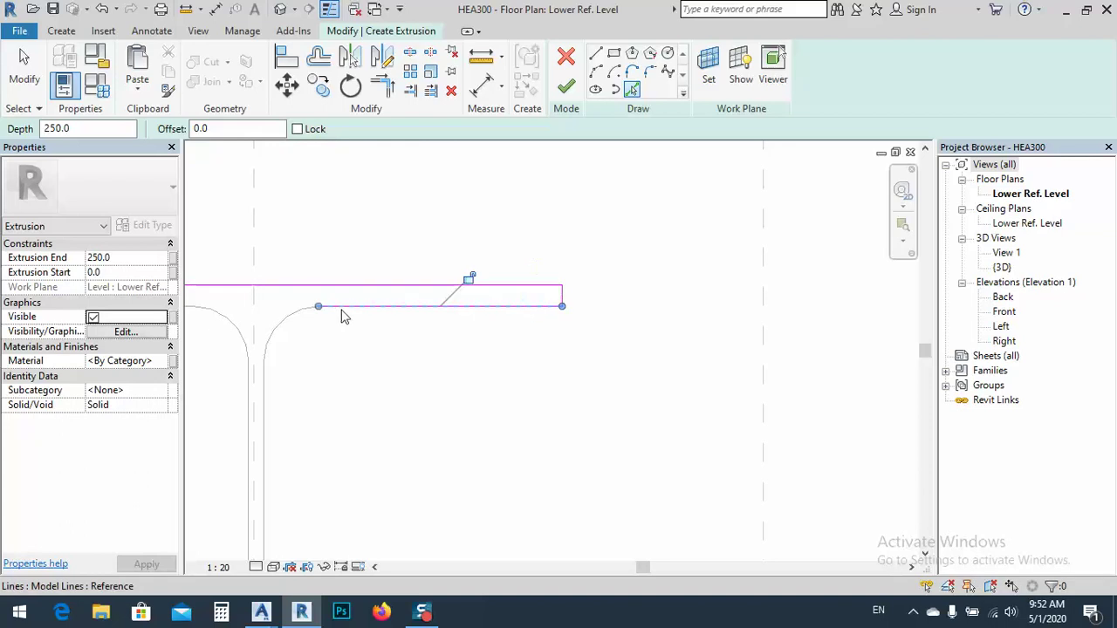
pyautogui.click(295, 314)
pyautogui.click(263, 404)
pyautogui.moveTo(263, 404)
pyautogui.mouseDown(button='middle')
pyautogui.moveTo(494, 177)
pyautogui.moveTo(474, 392)
pyautogui.moveTo(450, 343)
pyautogui.mouseUp(button='middle')
pyautogui.click(450, 342)
pyautogui.click(519, 352)
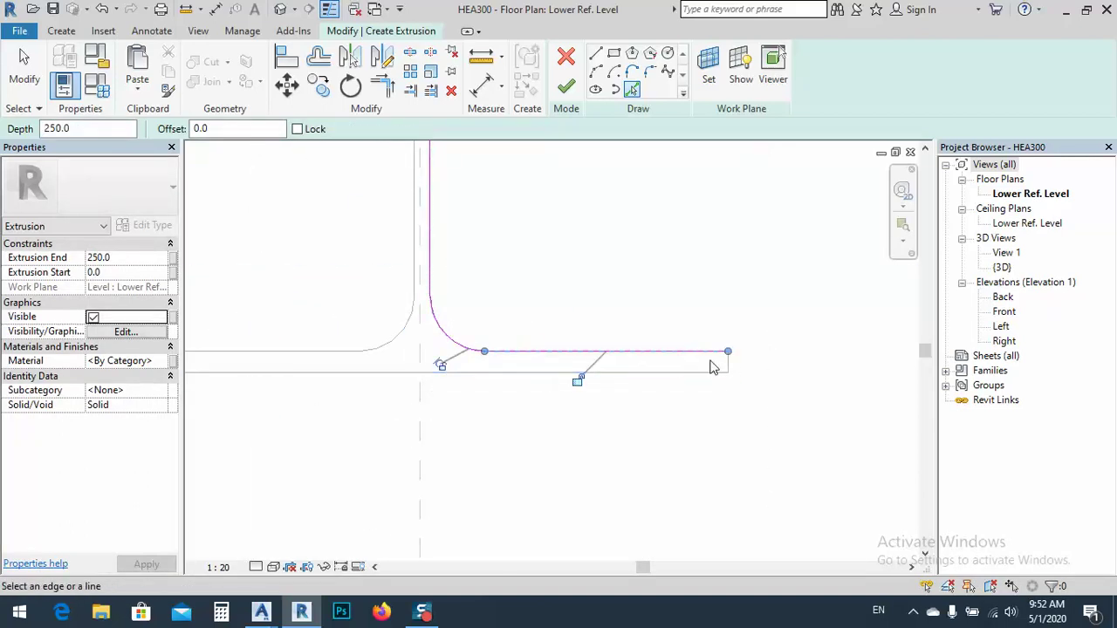
pyautogui.press('Escape')
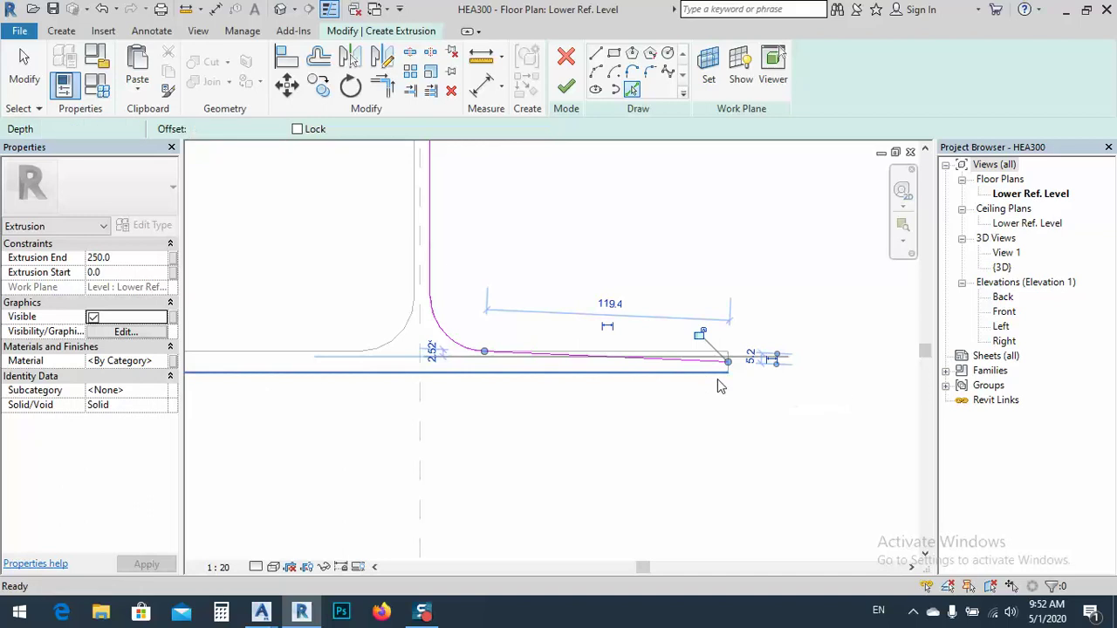
# Step: Continue the extrusion sketch by picking the lower flange's outer edge, both end edges, the left inner edge and the left fillet
pyautogui.scroll(1, 737, 367)
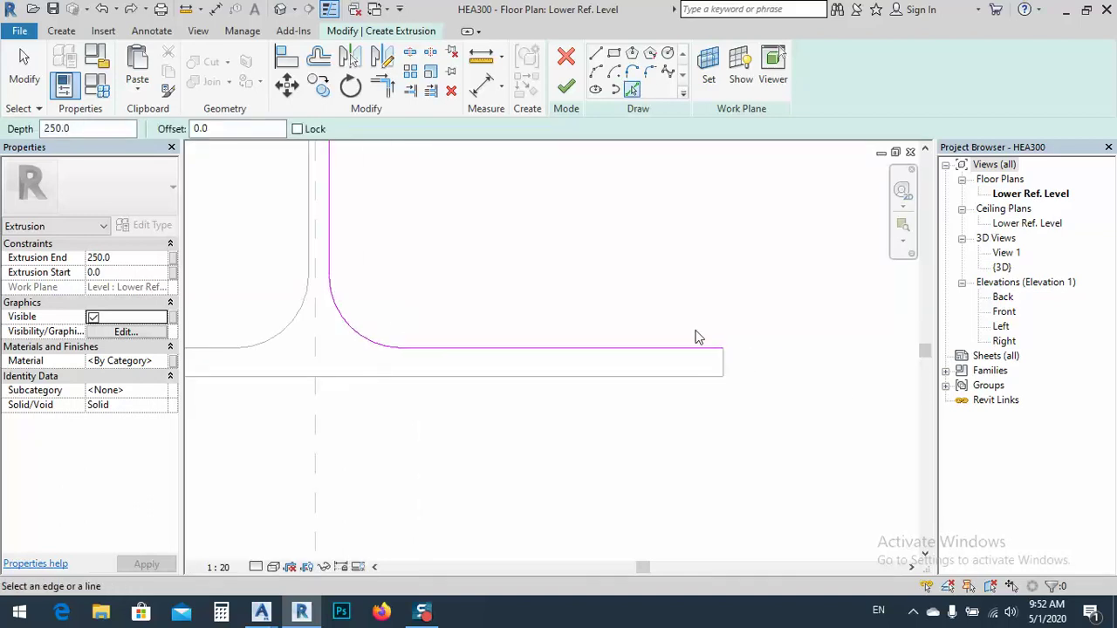
pyautogui.click(666, 382)
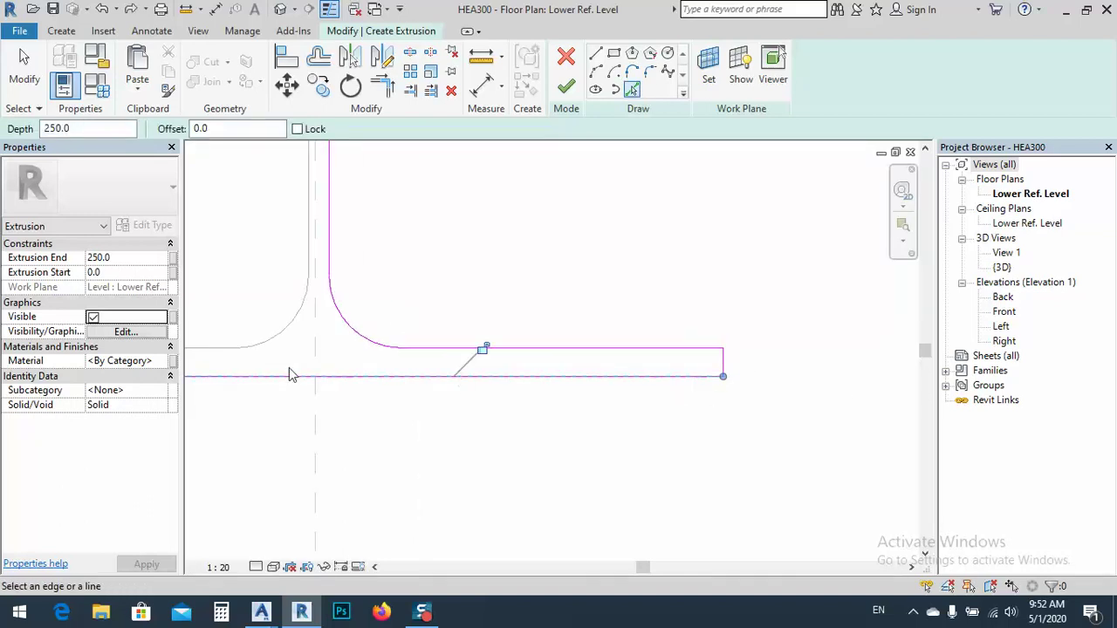
pyautogui.moveTo(292, 374); pyautogui.dragTo(478, 404, button='middle')
pyautogui.click(257, 395)
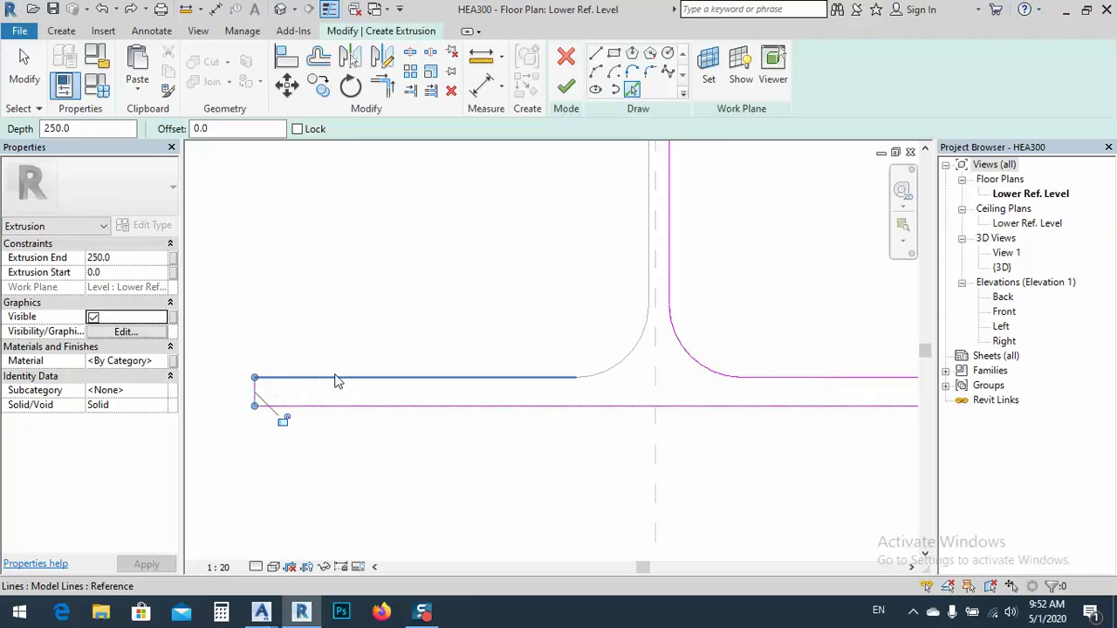
pyautogui.click(337, 379)
pyautogui.click(624, 370)
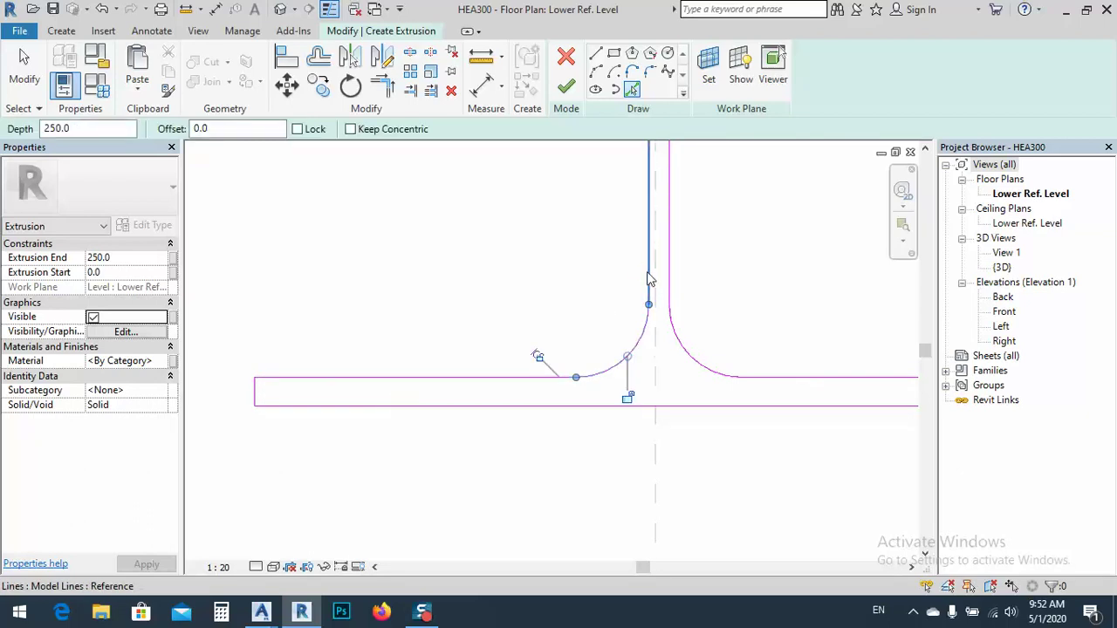
pyautogui.moveTo(624, 369)
pyautogui.mouseDown(button='middle')
pyautogui.moveTo(551, 491)
pyautogui.moveTo(524, 450)
pyautogui.moveTo(529, 352)
pyautogui.moveTo(568, 292)
pyautogui.mouseUp(button='middle')
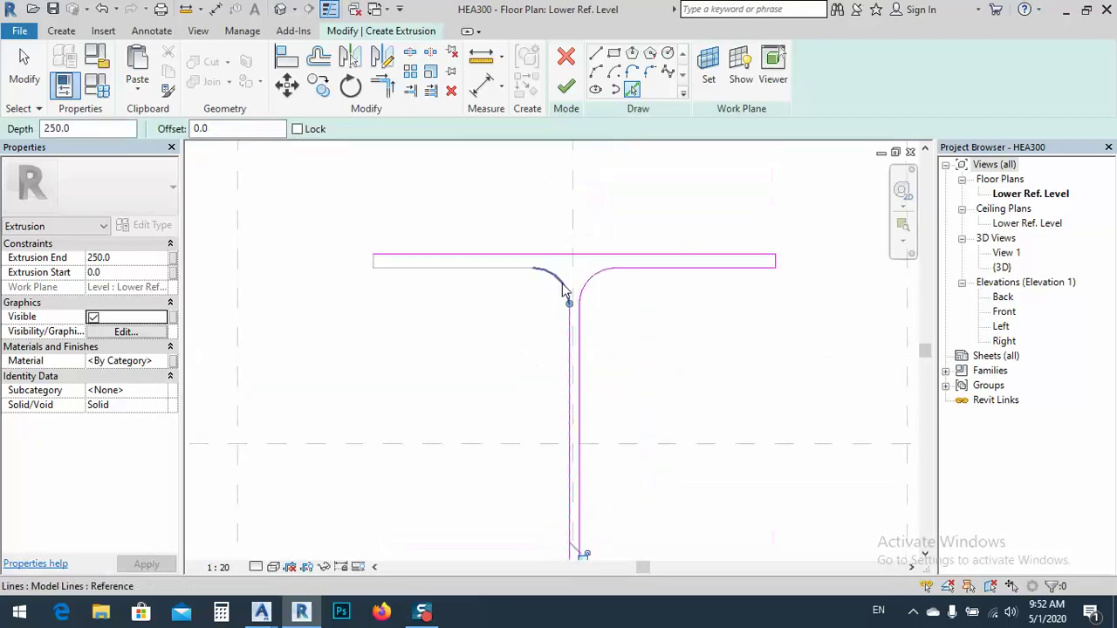
# Step: Close the extrusion sketch by picking the upper flange's left fillet, inner edge and end edge
pyautogui.click(568, 291)
pyautogui.click(516, 277)
pyautogui.scroll(2, 371, 261)
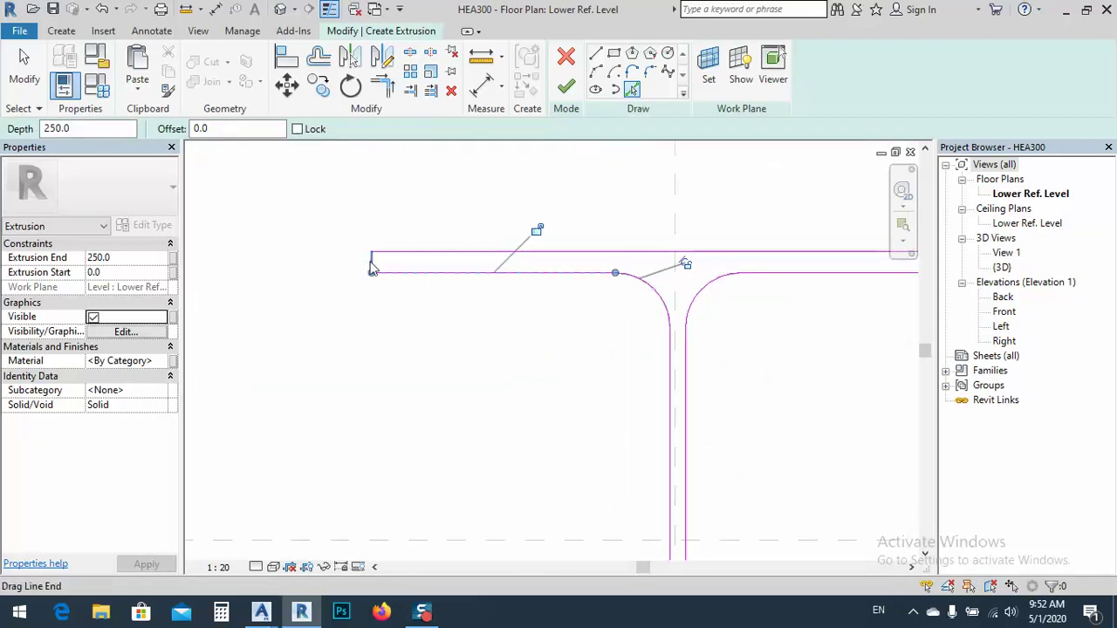
pyautogui.click(371, 263)
pyautogui.click(419, 252)
pyautogui.press('Escape')
pyautogui.scroll(-5, 380, 218)
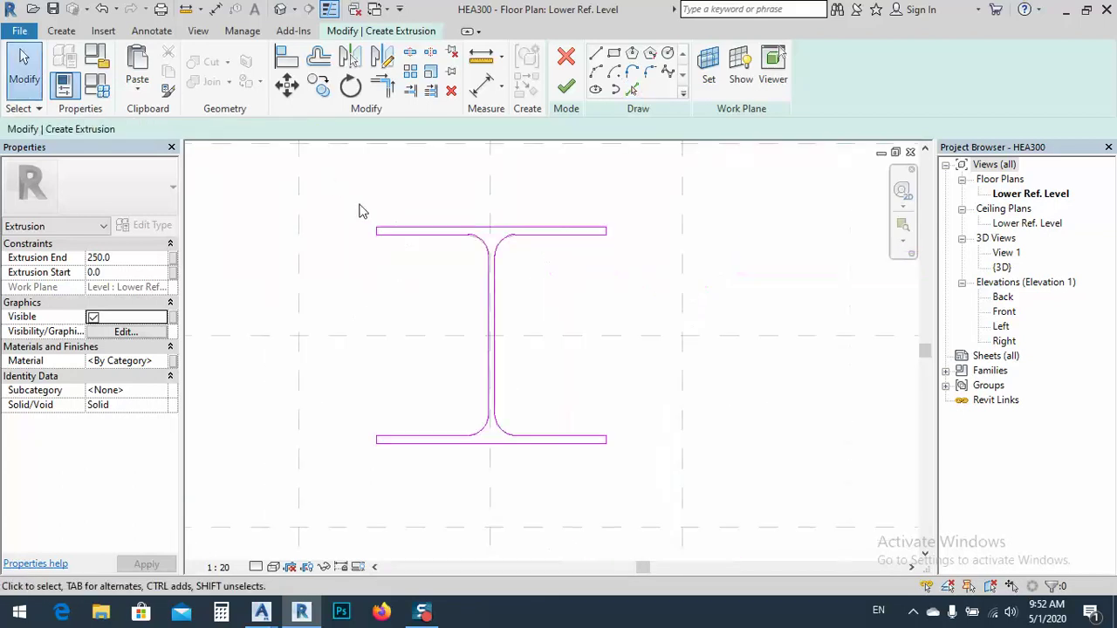
# Step: Move the whole I-profile sketch about 1.3 mm sideways so the upper flange's midpoint lies on the vertical centre reference plane
pyautogui.moveTo(329, 177)
pyautogui.mouseDown()
pyautogui.moveTo(556, 416)
pyautogui.moveTo(671, 515)
pyautogui.mouseUp()
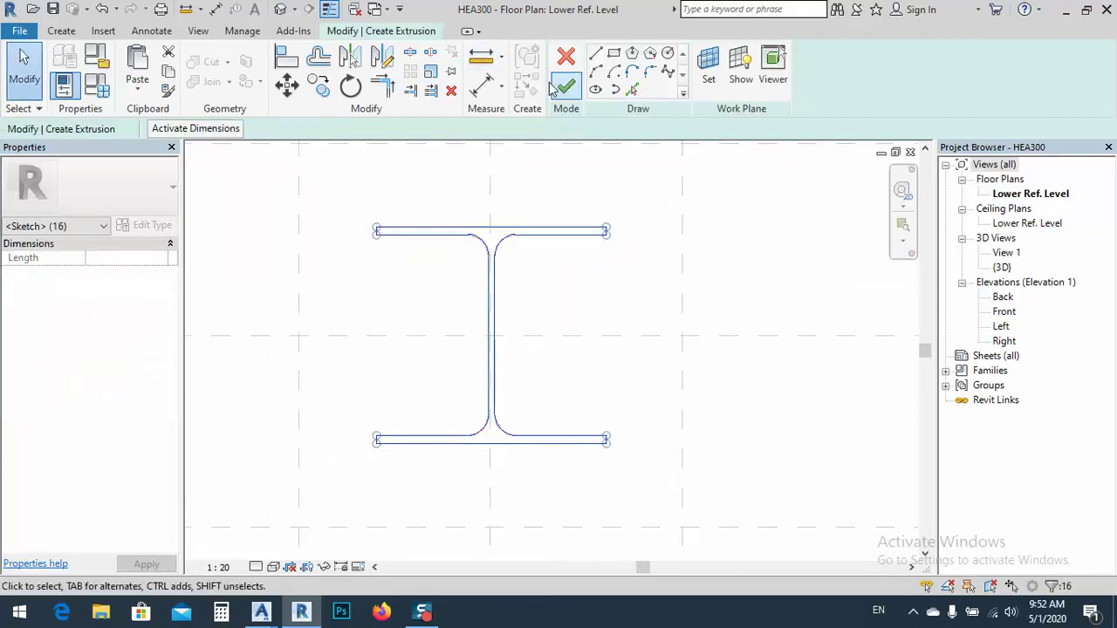
pyautogui.click(287, 85)
pyautogui.press('Escape')
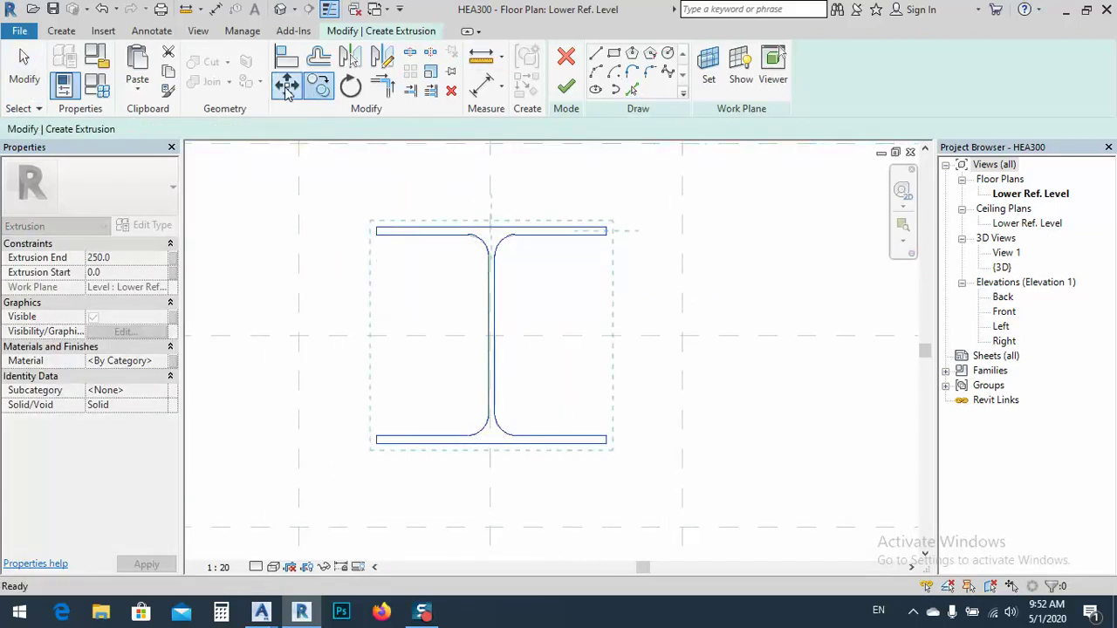
pyautogui.click(286, 84)
pyautogui.scroll(6, 496, 234)
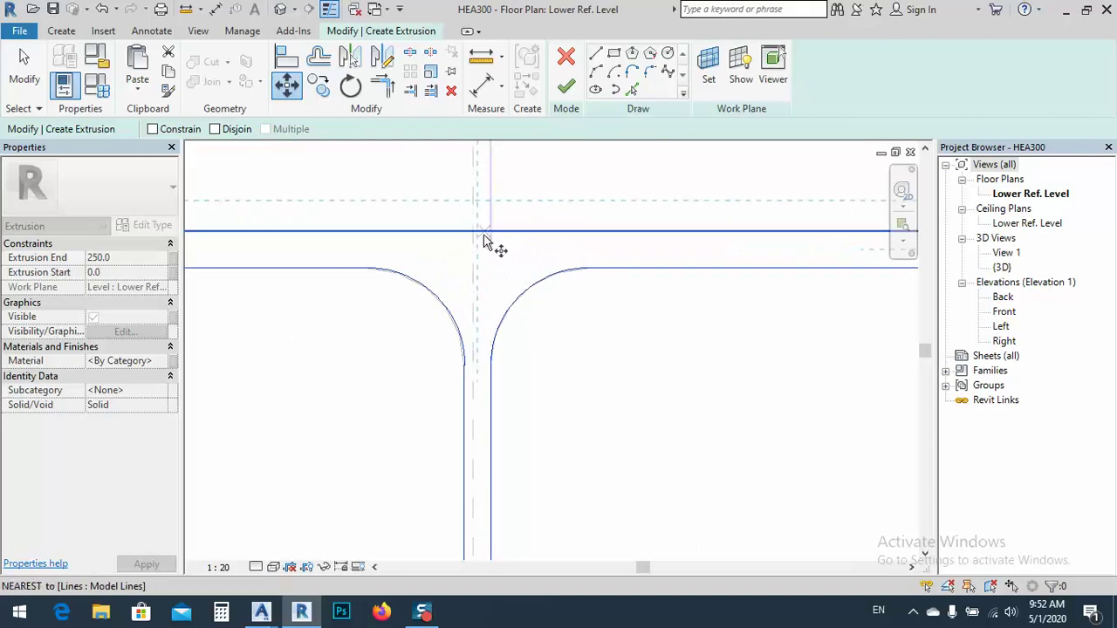
pyautogui.click(477, 232)
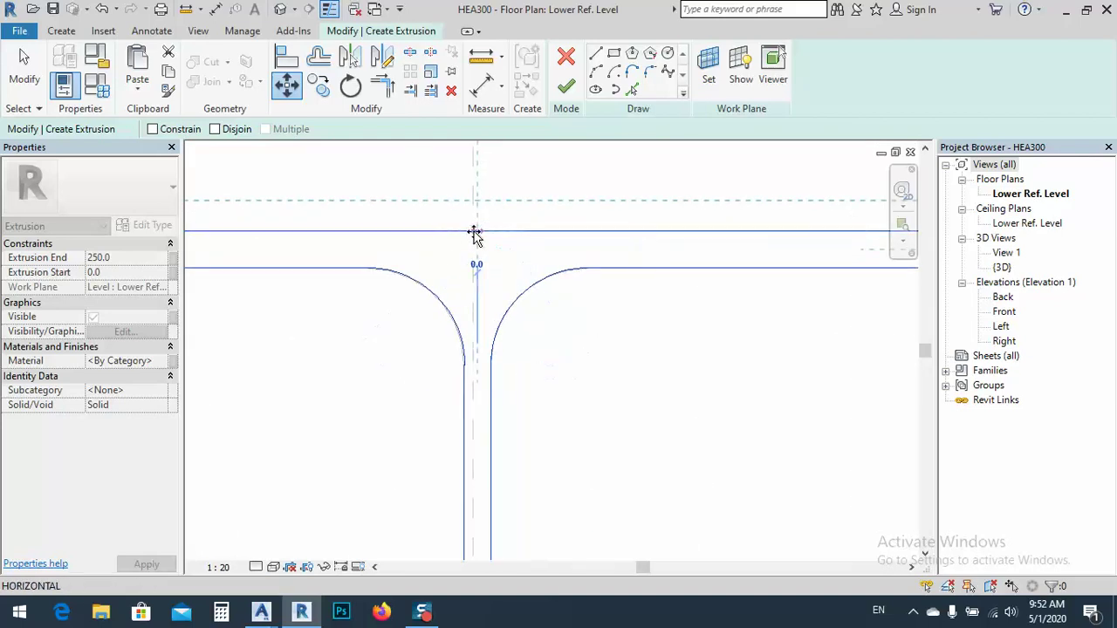
pyautogui.scroll(2, 472, 233)
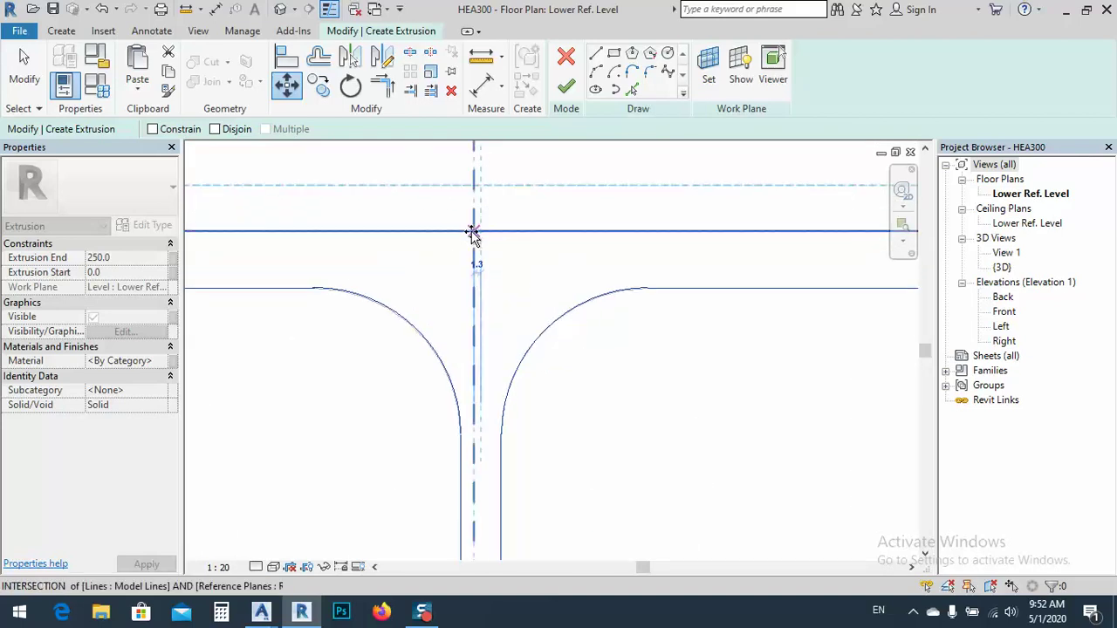
pyautogui.click(472, 233)
pyautogui.scroll(-5, 453, 253)
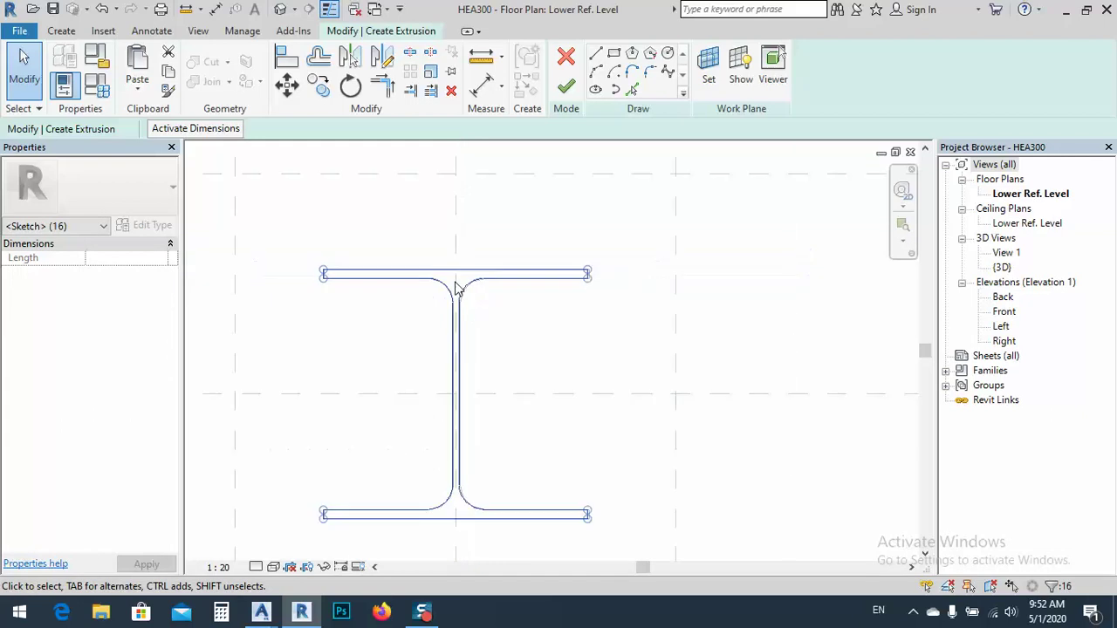
pyautogui.scroll(-3, 460, 281)
# Step: Finish the column profile extrusion with a depth of 250 and inspect the solid in the default 3D view
pyautogui.click(565, 89)
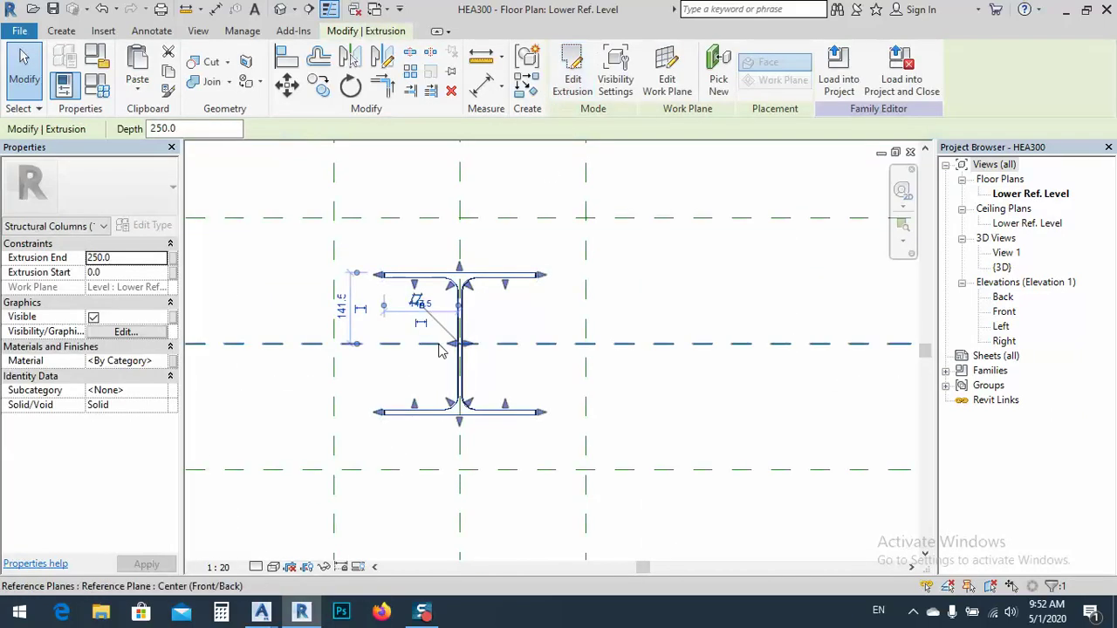
pyautogui.click(279, 12)
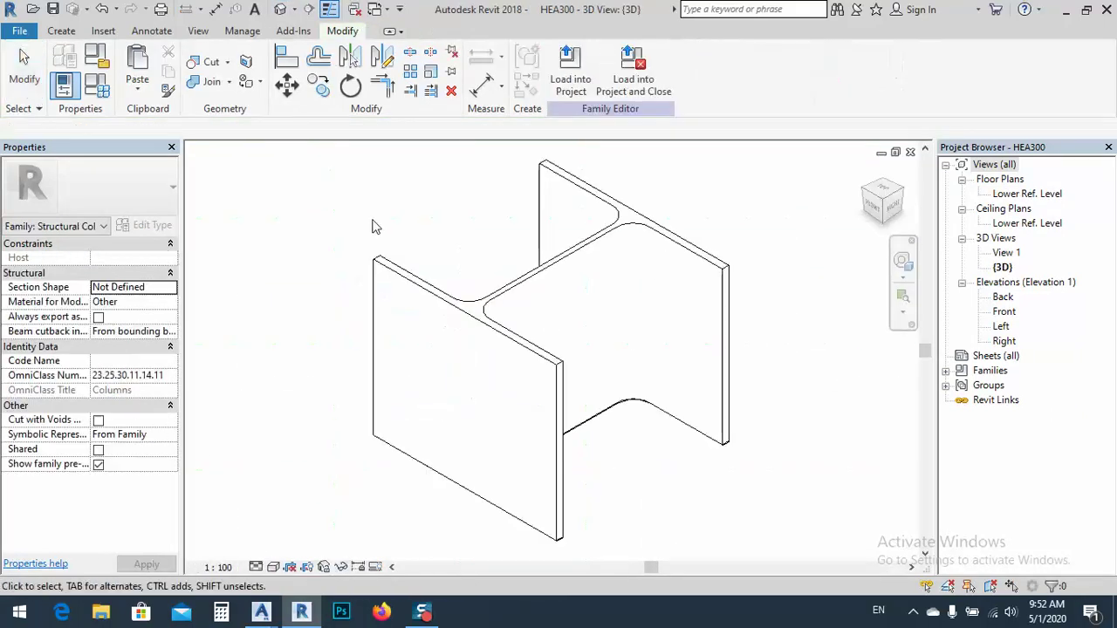
pyautogui.keyDown('shift'); pyautogui.moveTo(516, 309); pyautogui.dragTo(509, 334, button='middle'); pyautogui.keyUp('shift')
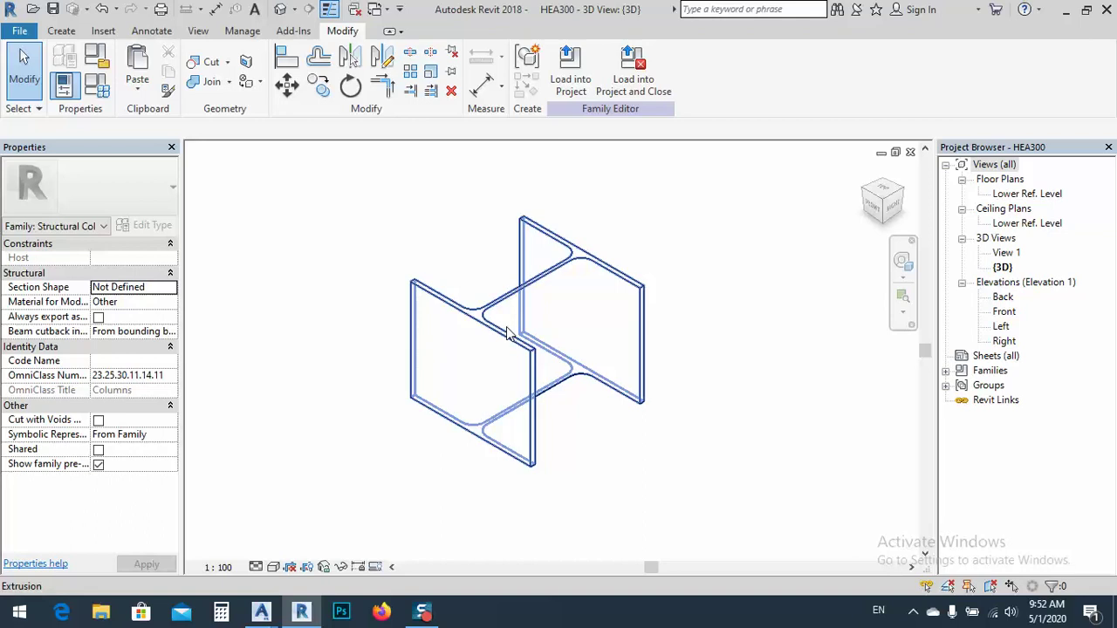
# Step: In the Left elevation, stretch the extrusion's top up to the Upper Ref. Level and lock it there
pyautogui.doubleClick(1001, 326)
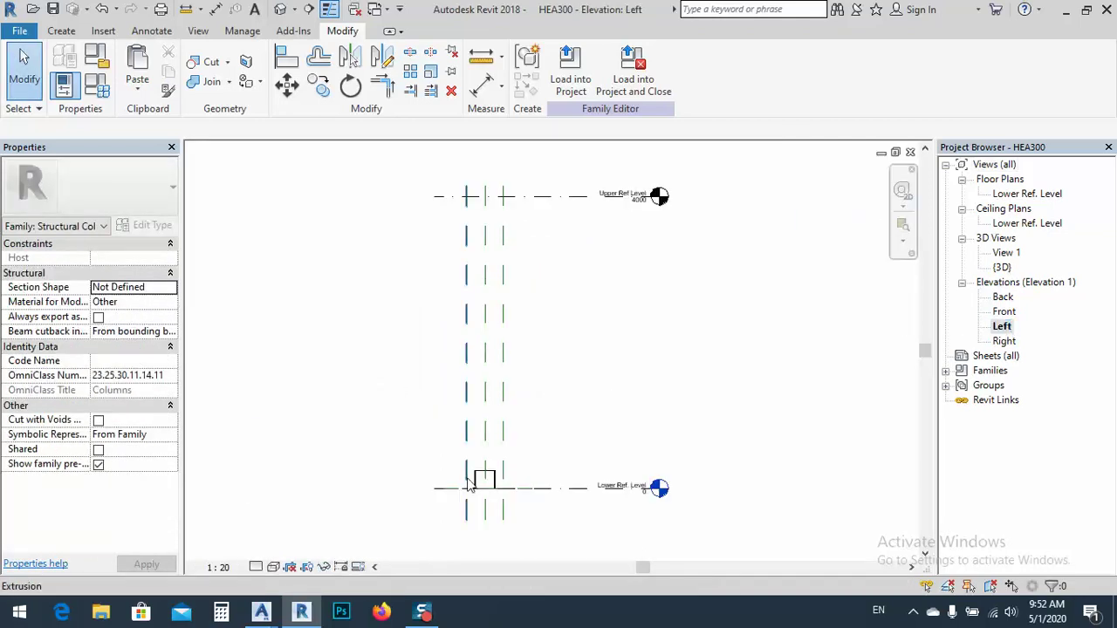
pyautogui.click(485, 478)
pyautogui.moveTo(485, 471); pyautogui.dragTo(486, 196)
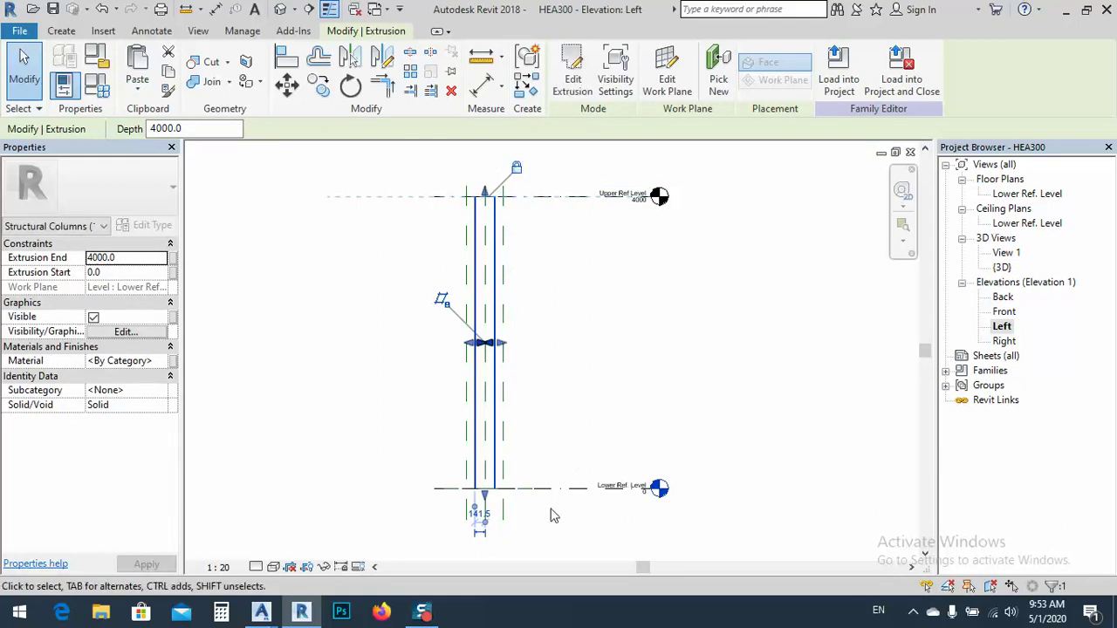
pyautogui.click(569, 530)
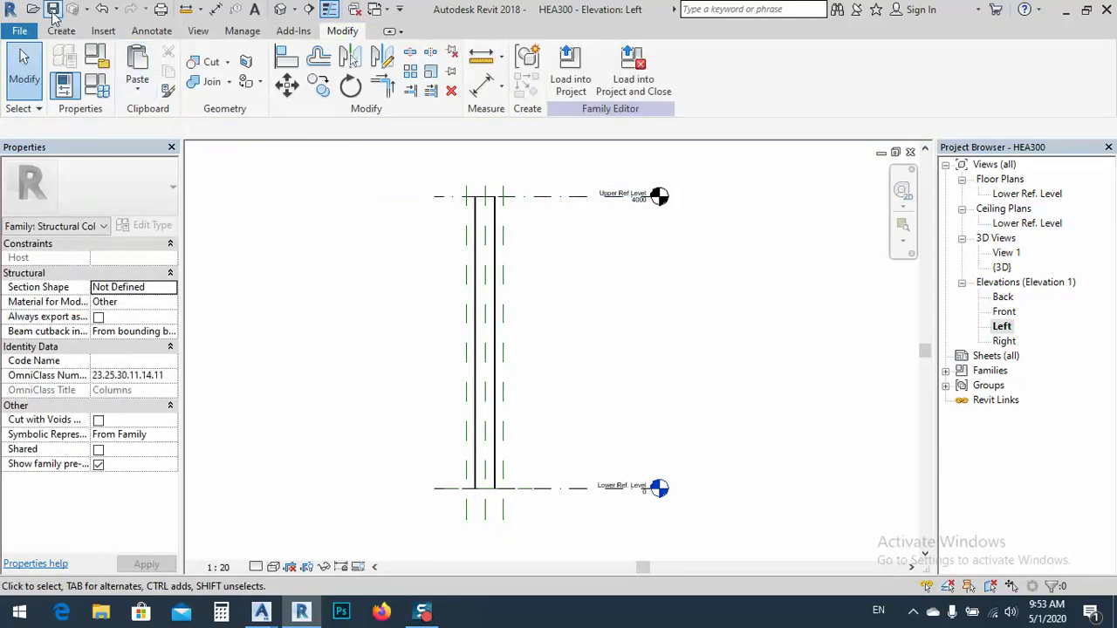
# Step: Save the HEA300 family and load it into Project3
pyautogui.click(52, 8)
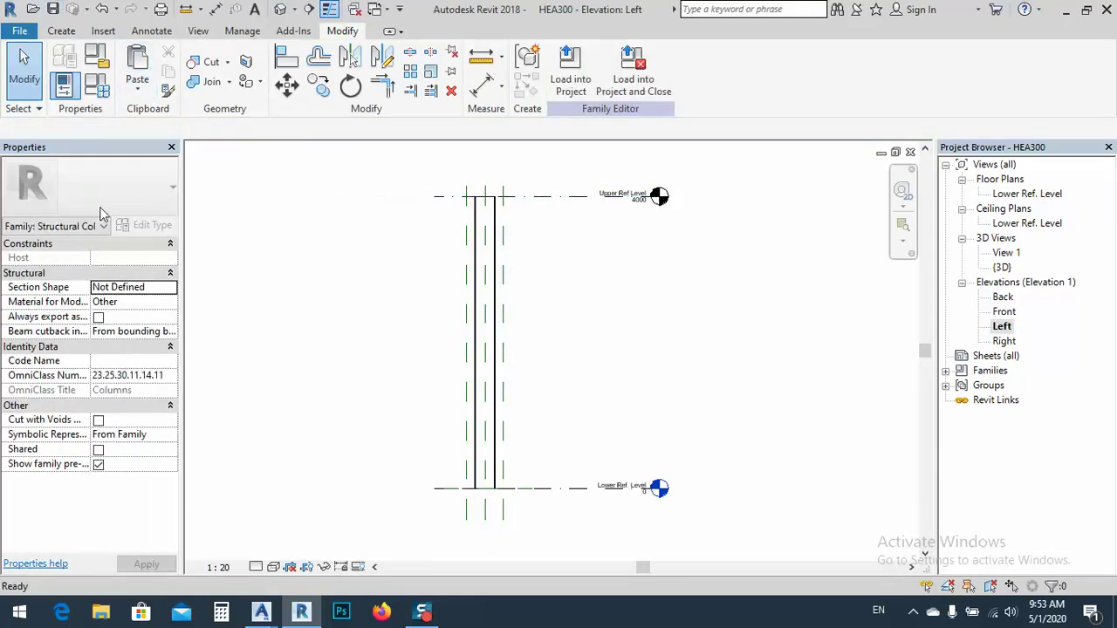
pyautogui.click(570, 70)
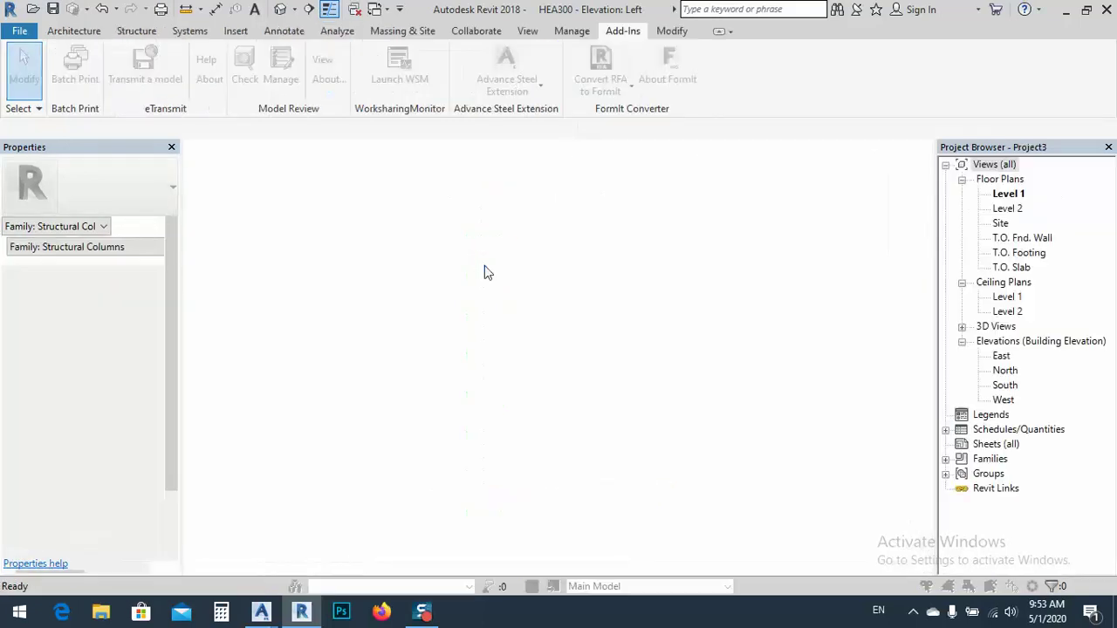
pyautogui.click(460, 297)
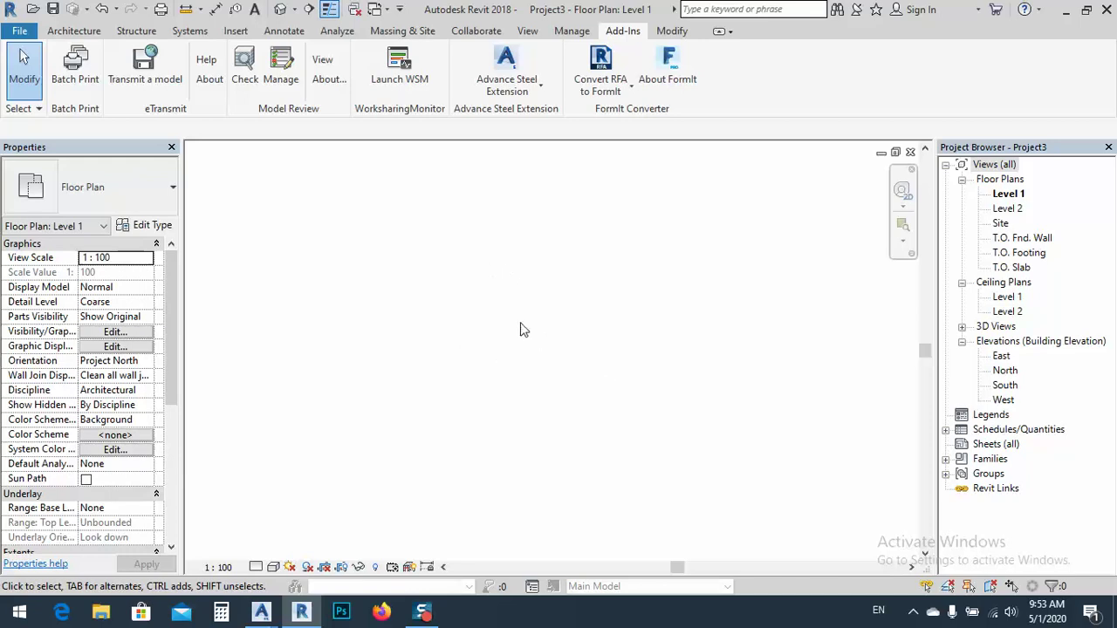
# Step: Delete the leftover beam from Project3 in the default 3D view
pyautogui.click(280, 10)
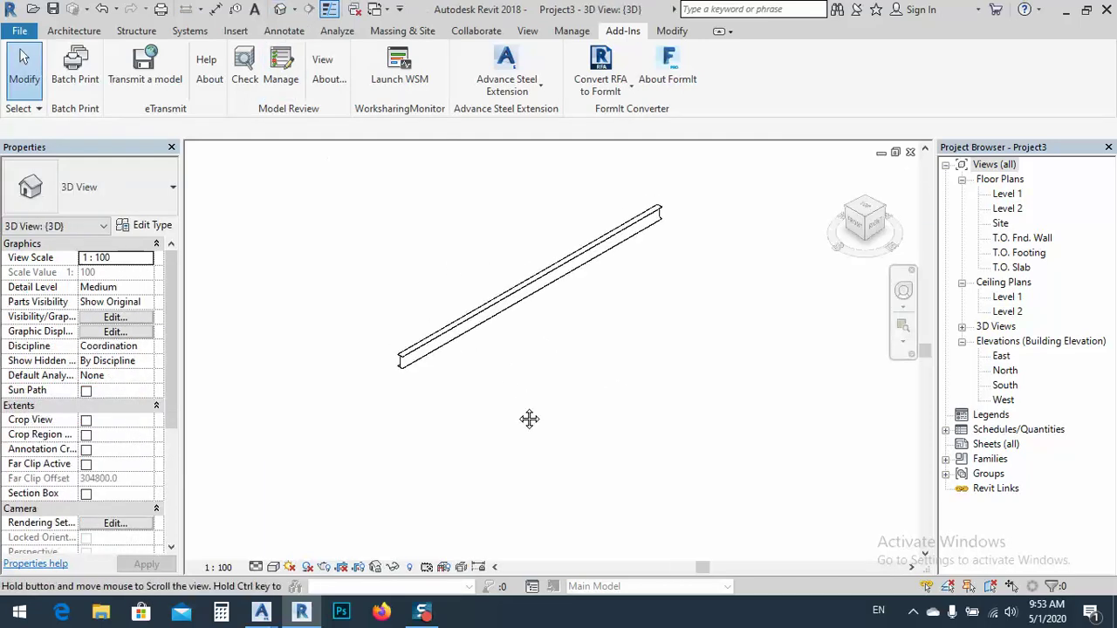
pyautogui.scroll(-4, 569, 285)
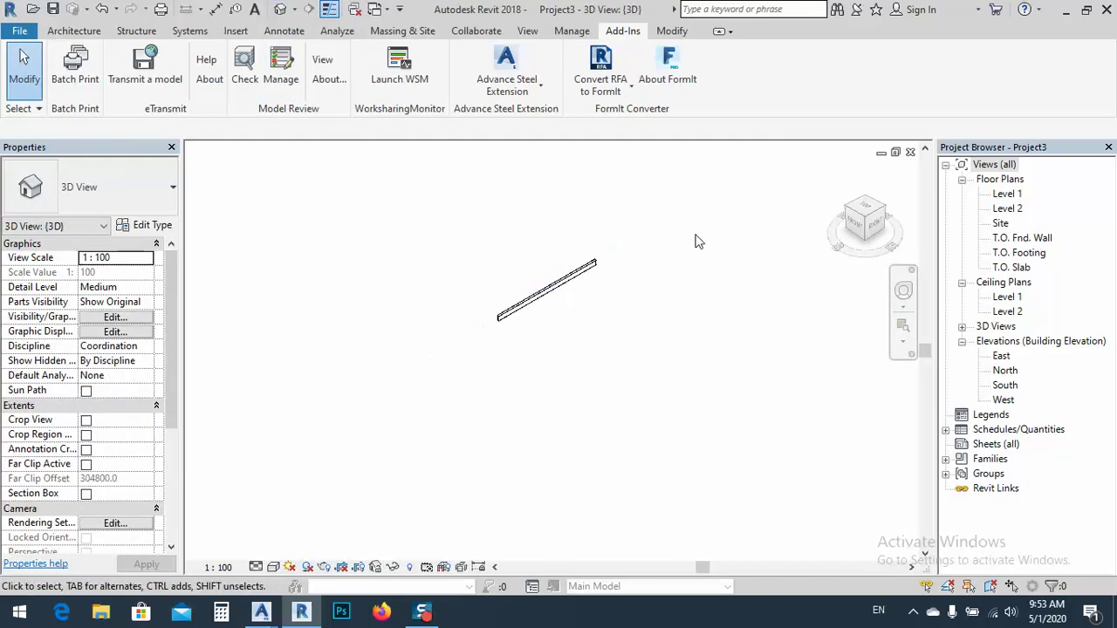
pyautogui.moveTo(696, 236); pyautogui.dragTo(226, 538)
pyautogui.press('Delete')
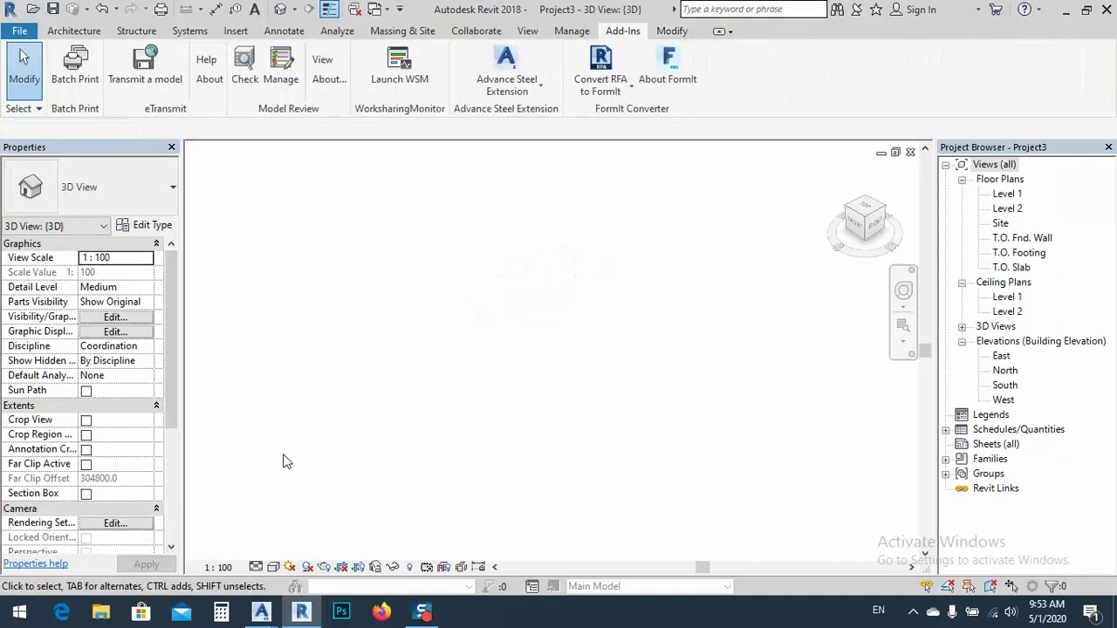
# Step: Start an Advance Steel import in the Advance import format and open the exported frame file
pyautogui.click(543, 91)
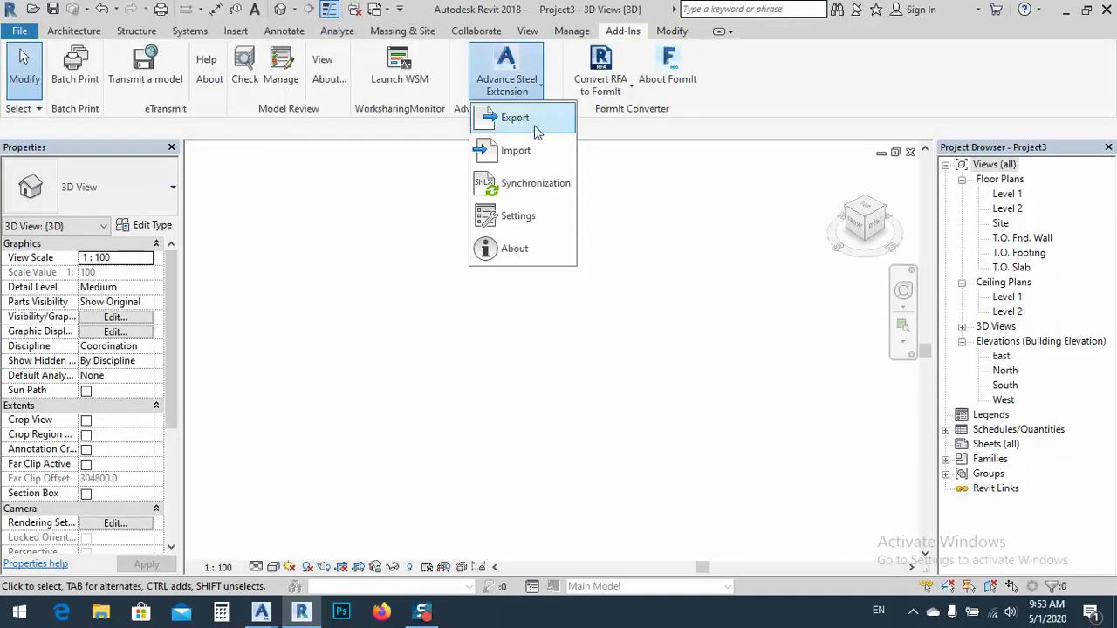
pyautogui.click(510, 148)
pyautogui.click(701, 412)
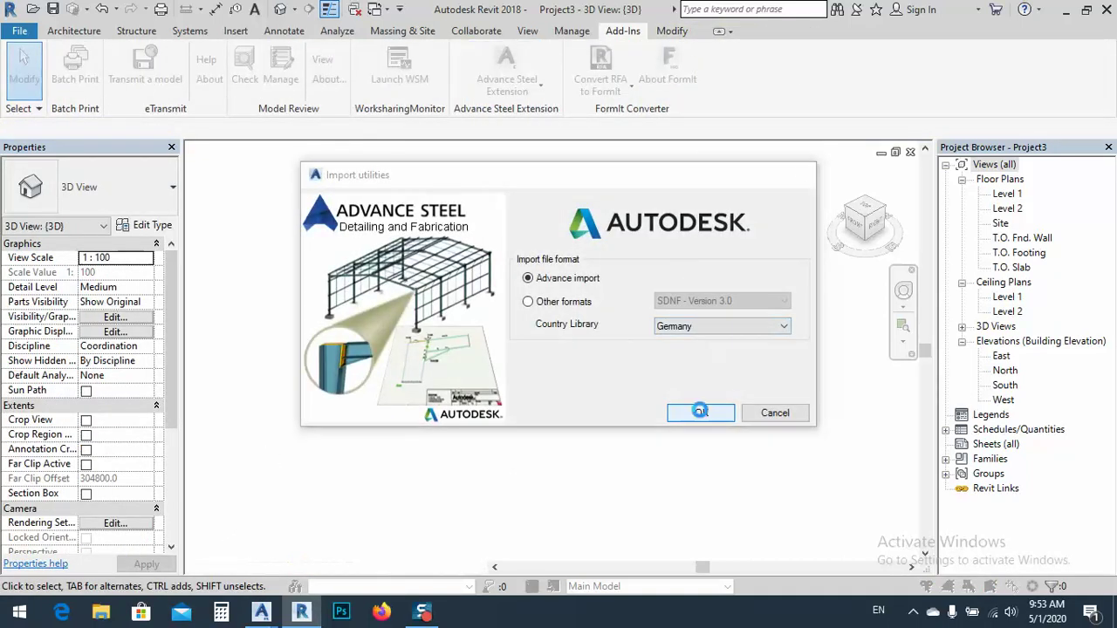
pyautogui.doubleClick(804, 352)
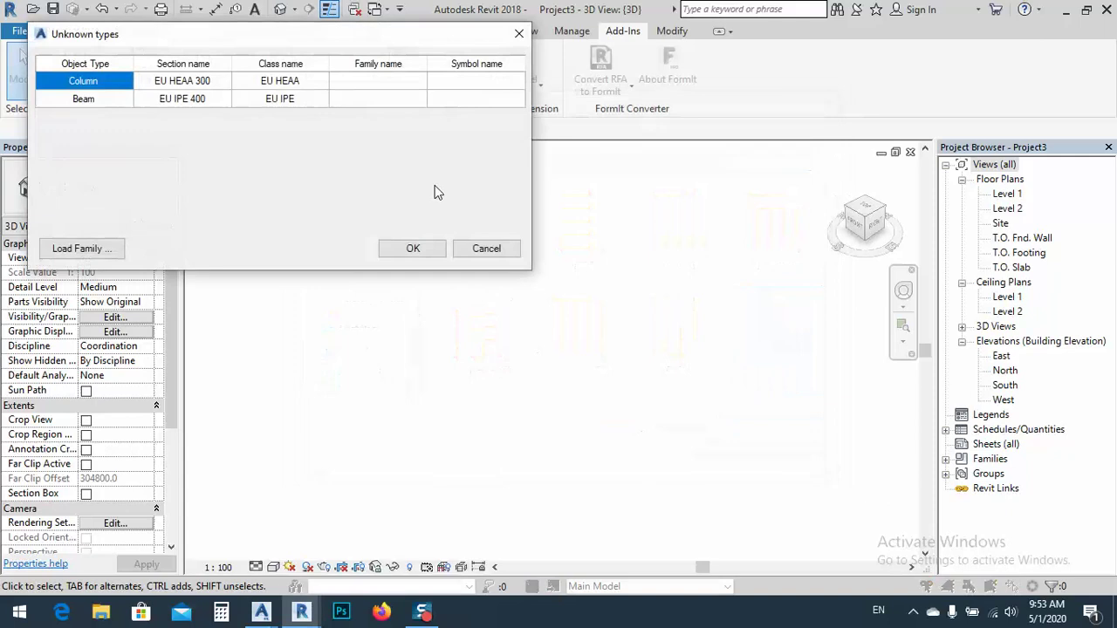
# Step: Map the EU HEAA 300 column to family HEA300 and the EU IPE 400 beam to family IPE400, completing the import
pyautogui.click(406, 81)
pyautogui.click(407, 81)
pyautogui.click(381, 107)
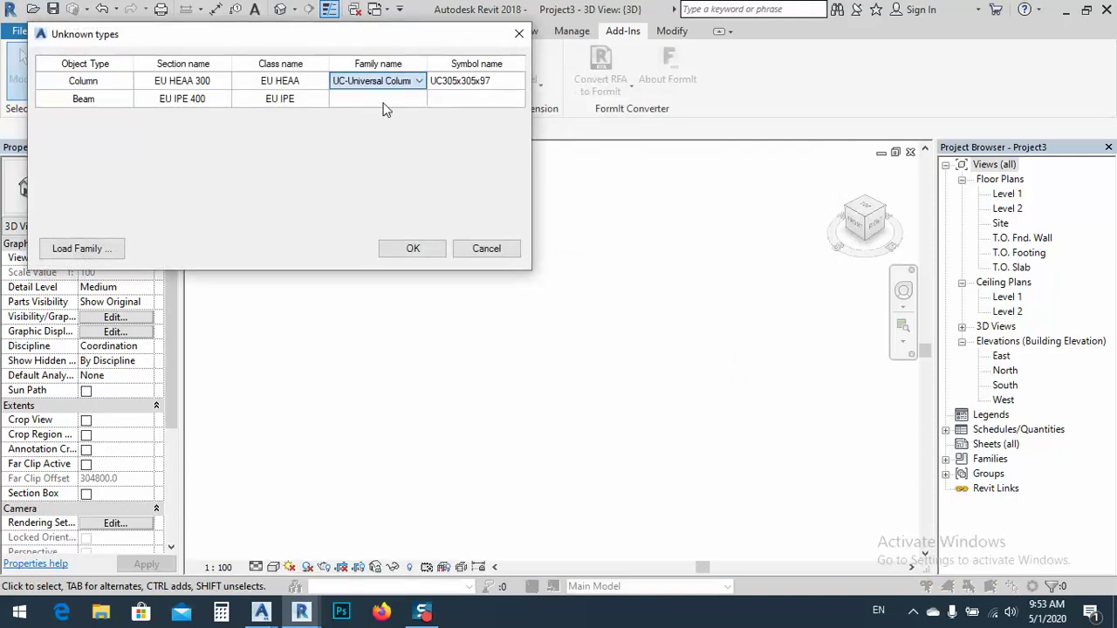
pyautogui.click(384, 81)
pyautogui.click(381, 107)
pyautogui.click(385, 99)
pyautogui.click(385, 98)
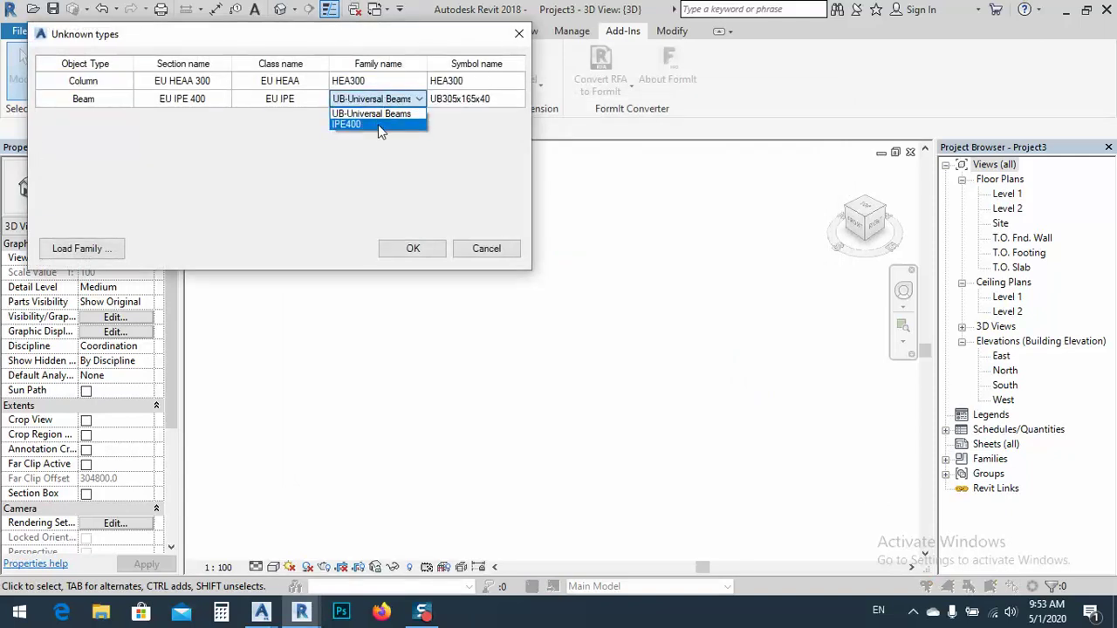
pyautogui.click(382, 123)
pyautogui.click(407, 252)
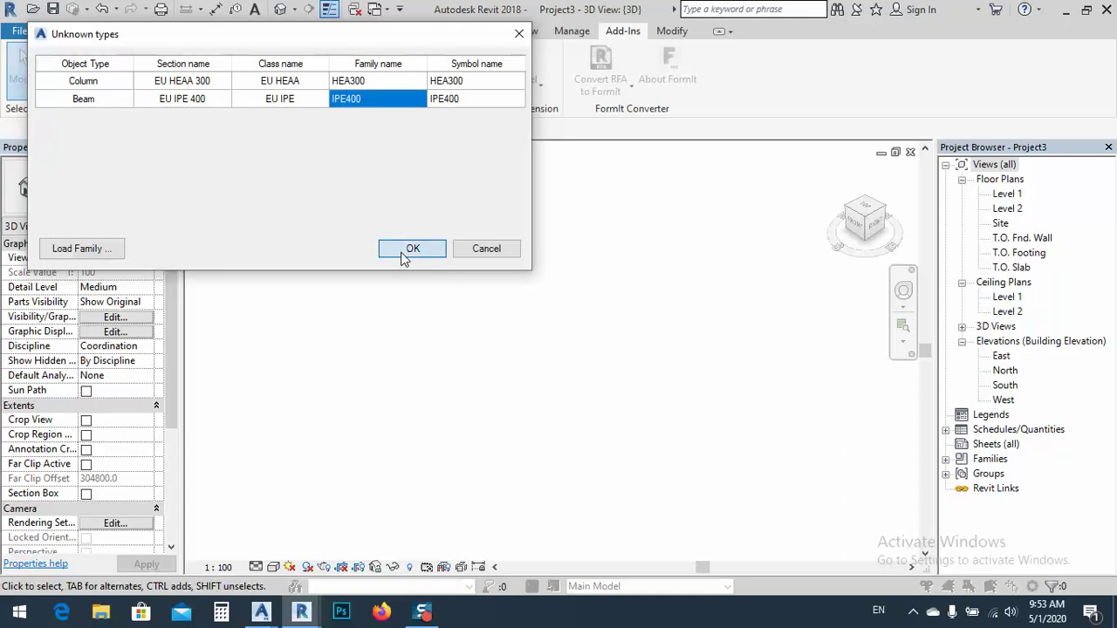
# Step: Set the 3D view's detail level to Fine and its visual style to Consistent Colors
pyautogui.scroll(10, 538, 368)
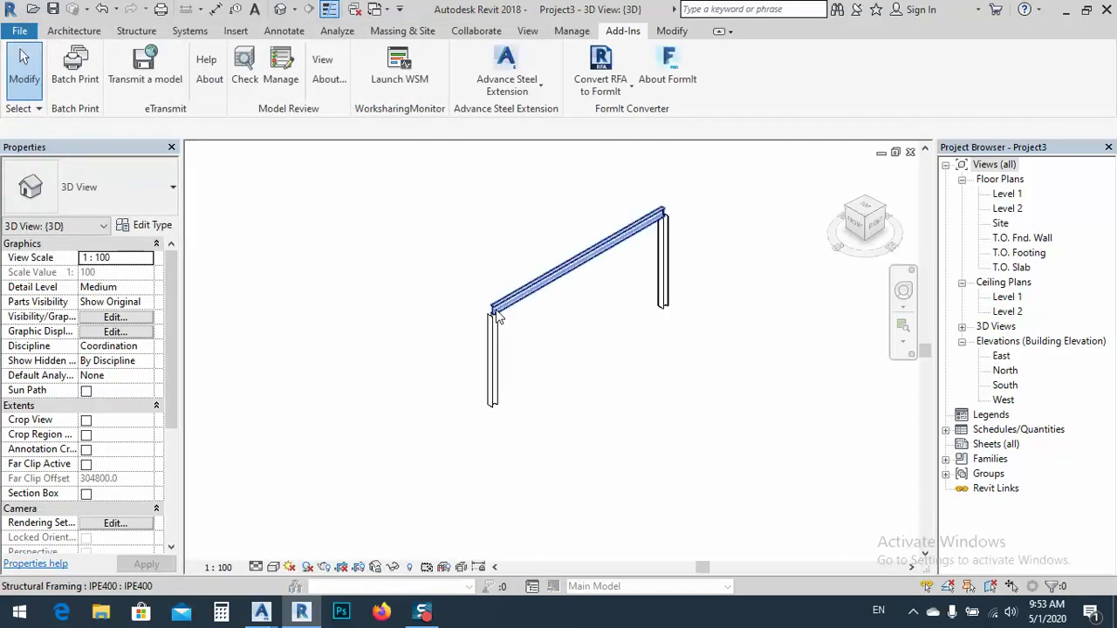
pyautogui.moveTo(573, 256); pyautogui.dragTo(480, 420, button='middle')
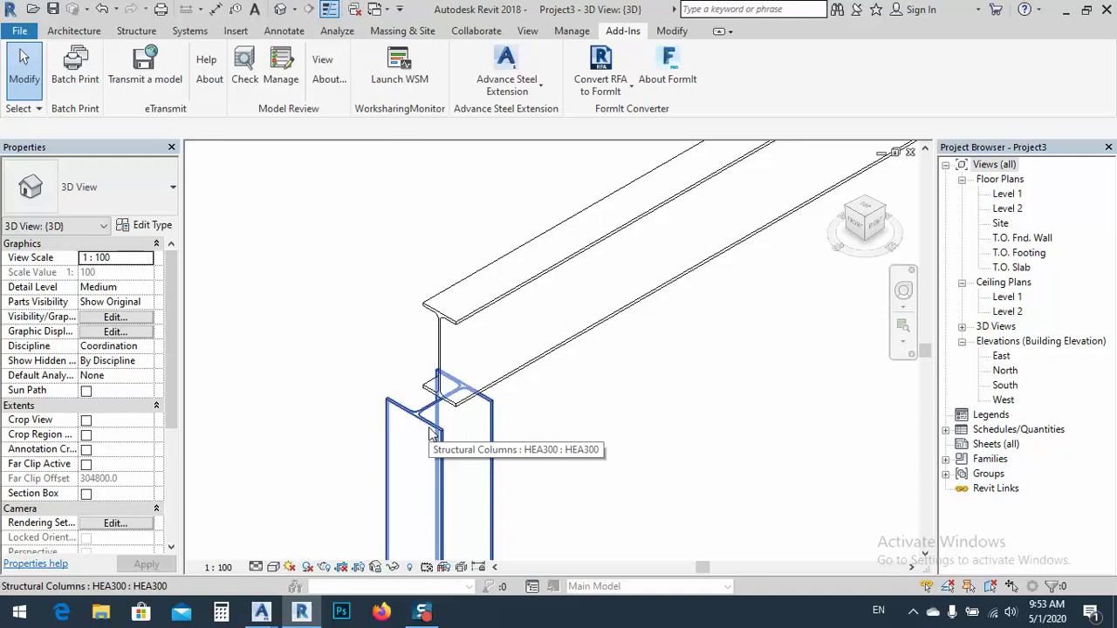
pyautogui.scroll(-6, 429, 434)
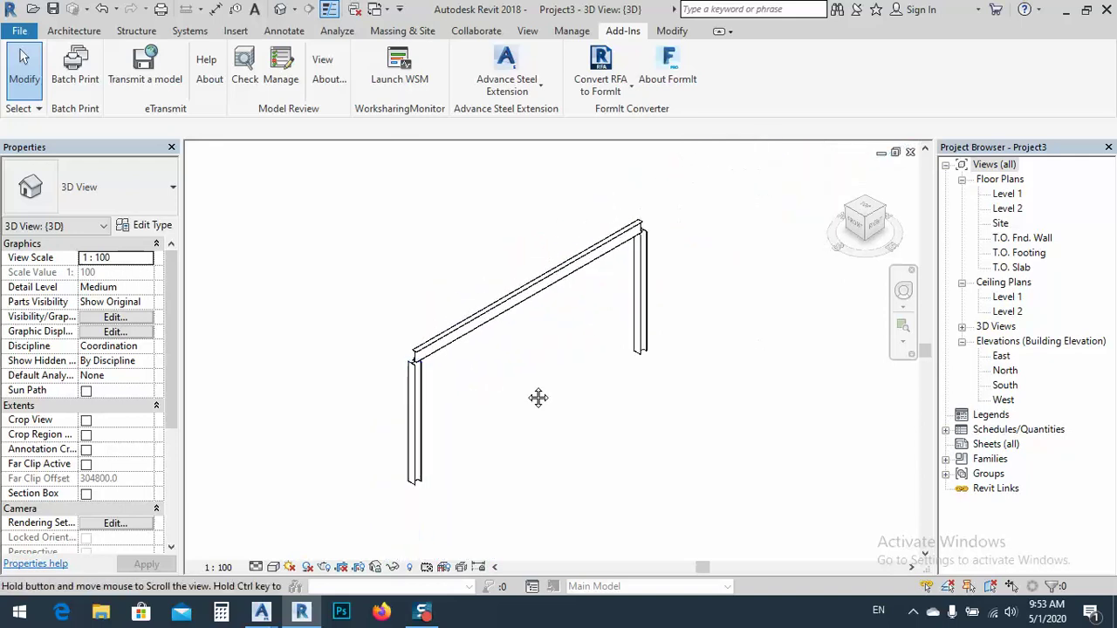
pyautogui.moveTo(538, 398); pyautogui.dragTo(507, 363, button='middle')
pyautogui.scroll(8, 613, 185)
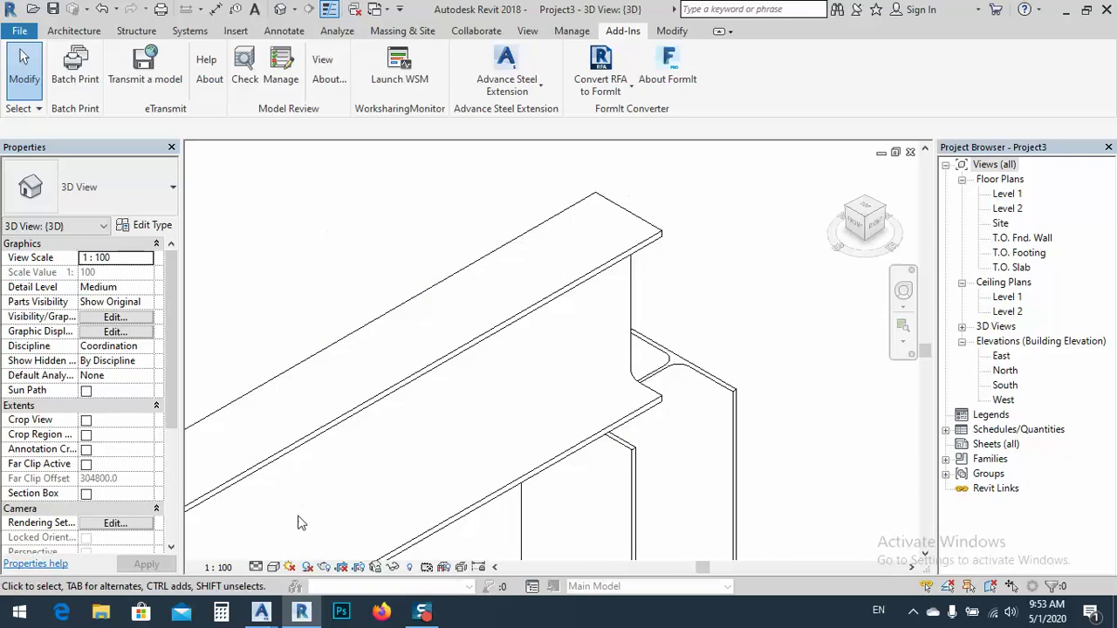
pyautogui.click(256, 567)
pyautogui.click(277, 548)
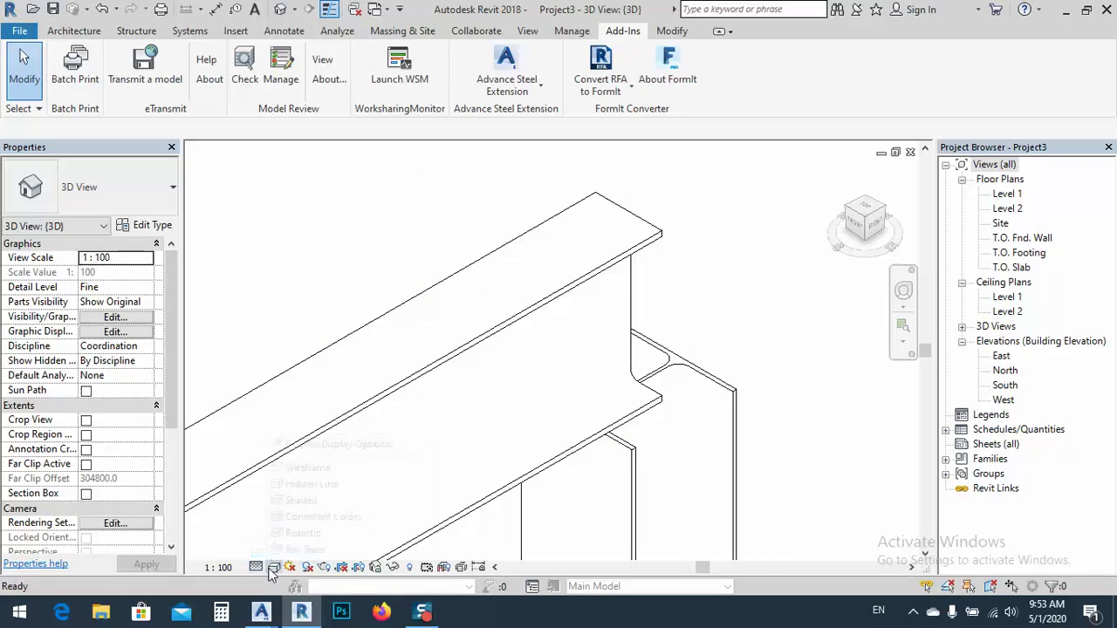
pyautogui.click(273, 567)
pyautogui.click(295, 522)
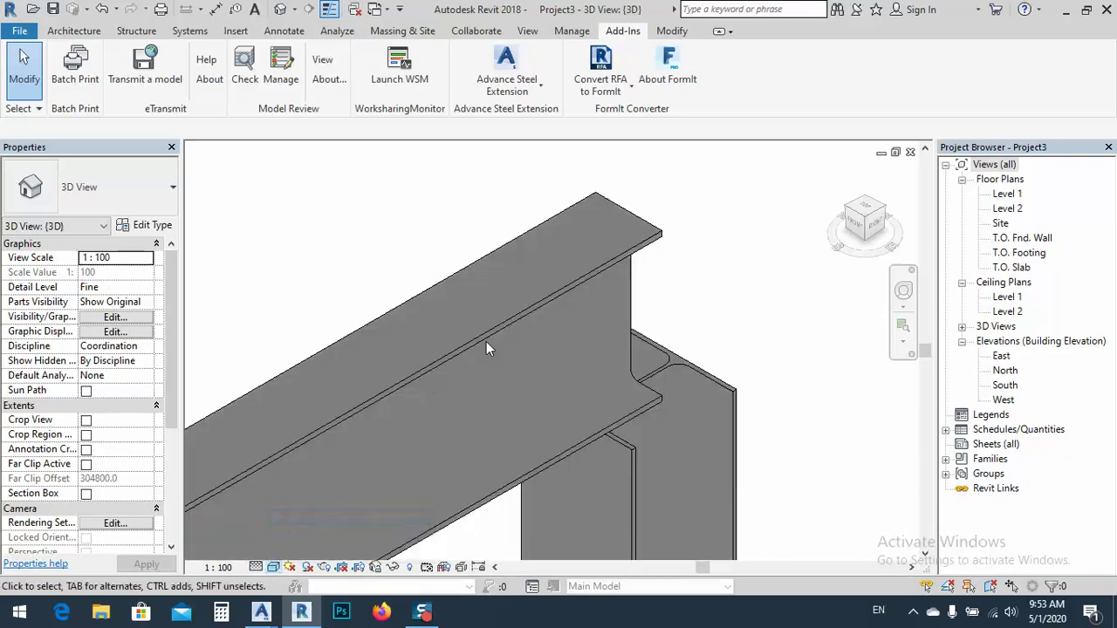
# Step: Examine the imported IPE400 beam's type properties and its instance properties
pyautogui.scroll(-6, 489, 347)
pyautogui.moveTo(588, 417); pyautogui.dragTo(578, 326, button='middle')
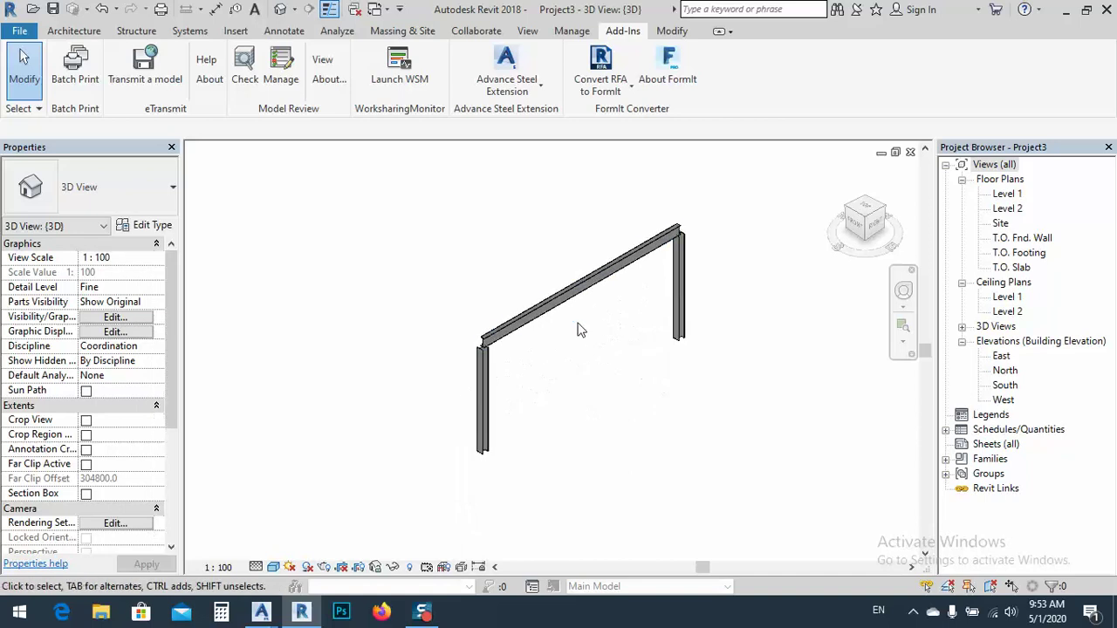
pyautogui.click(552, 321)
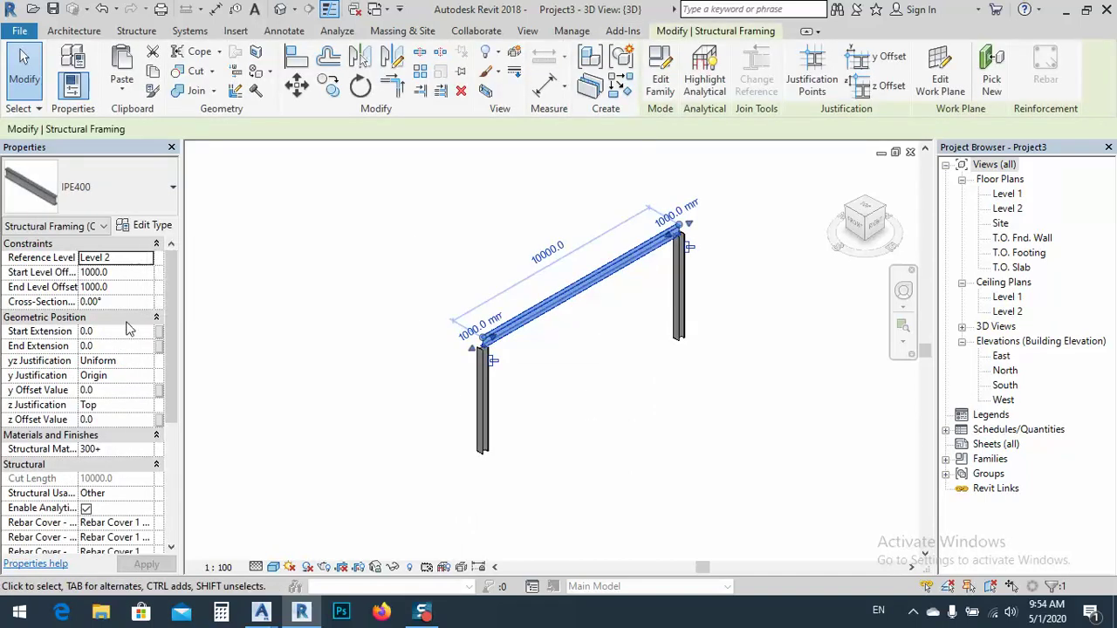
pyautogui.click(163, 225)
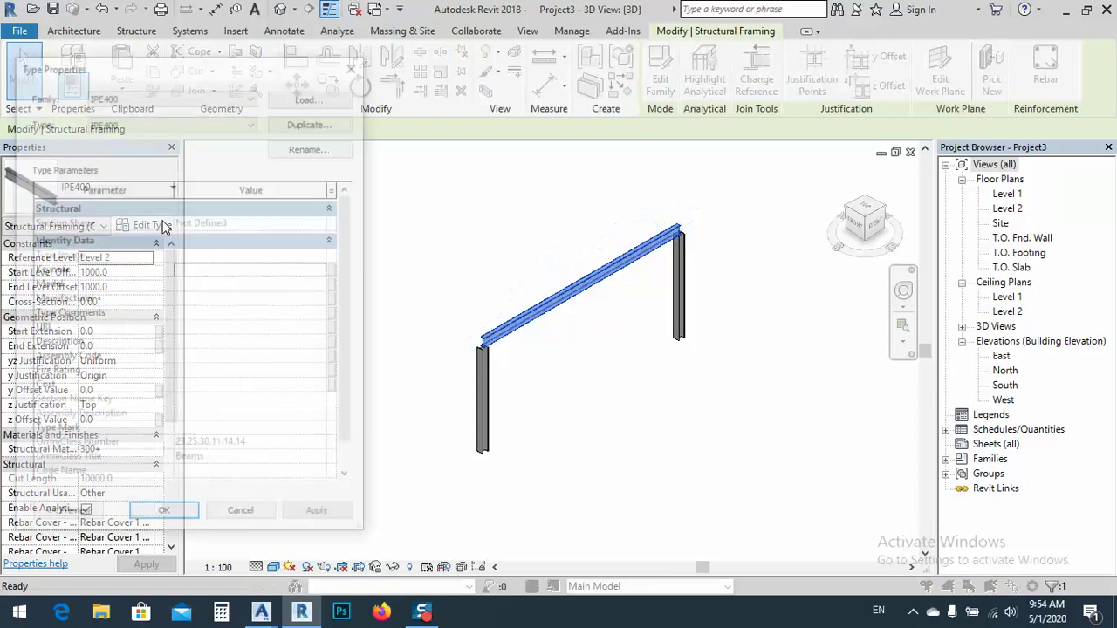
pyautogui.scroll(-1, 258, 397)
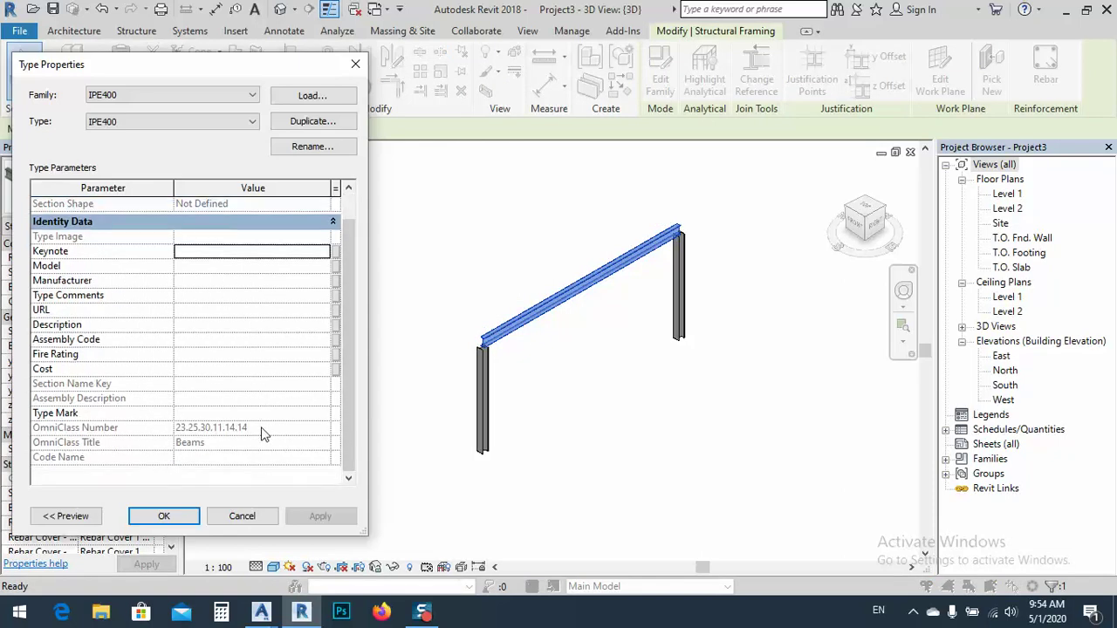
pyautogui.scroll(1, 264, 435)
pyautogui.click(243, 516)
pyautogui.moveTo(574, 415); pyautogui.dragTo(558, 407, button='middle')
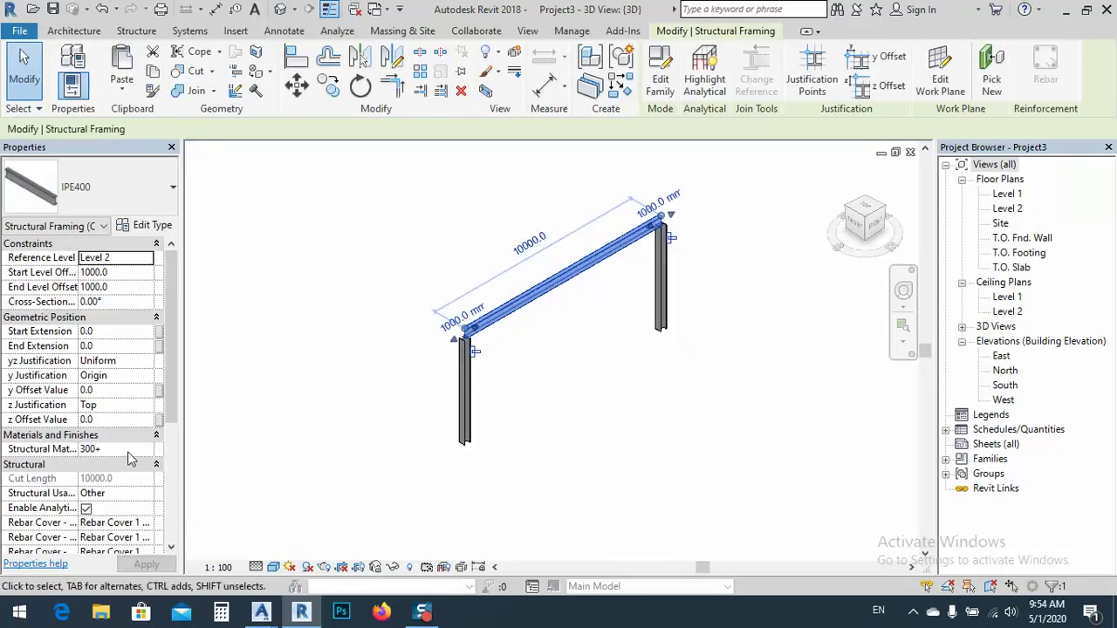
pyautogui.scroll(-3, 122, 459)
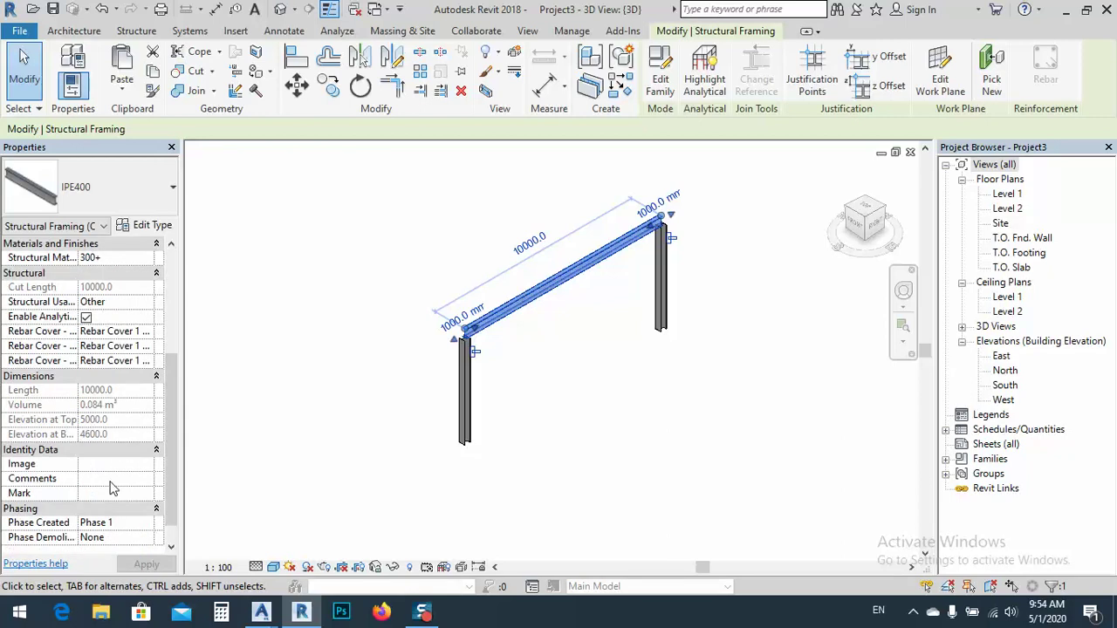
pyautogui.scroll(3, 112, 422)
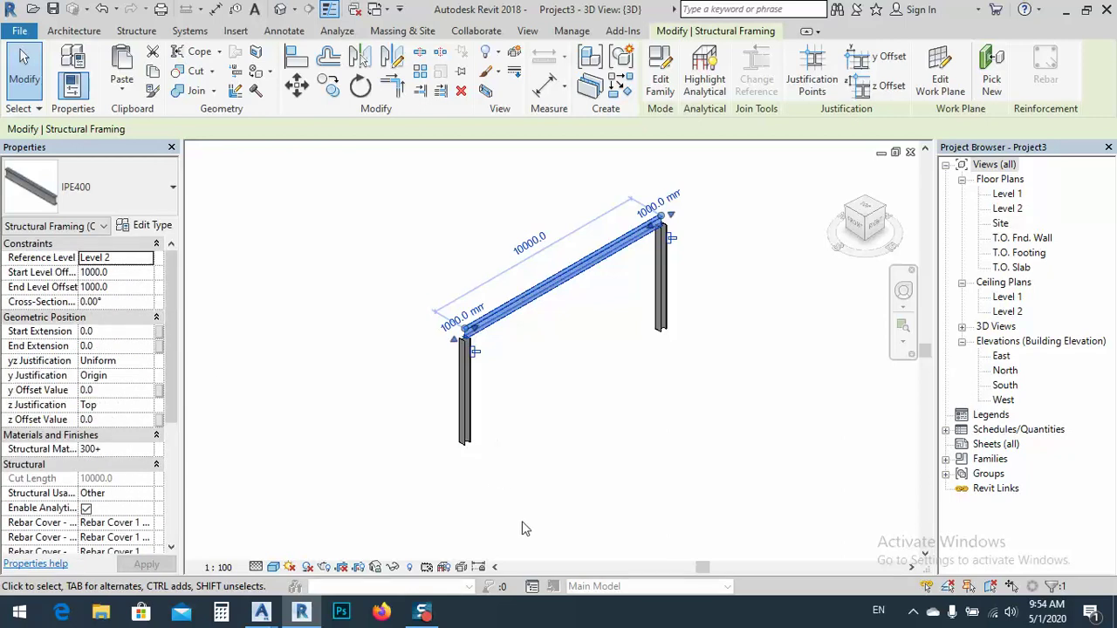